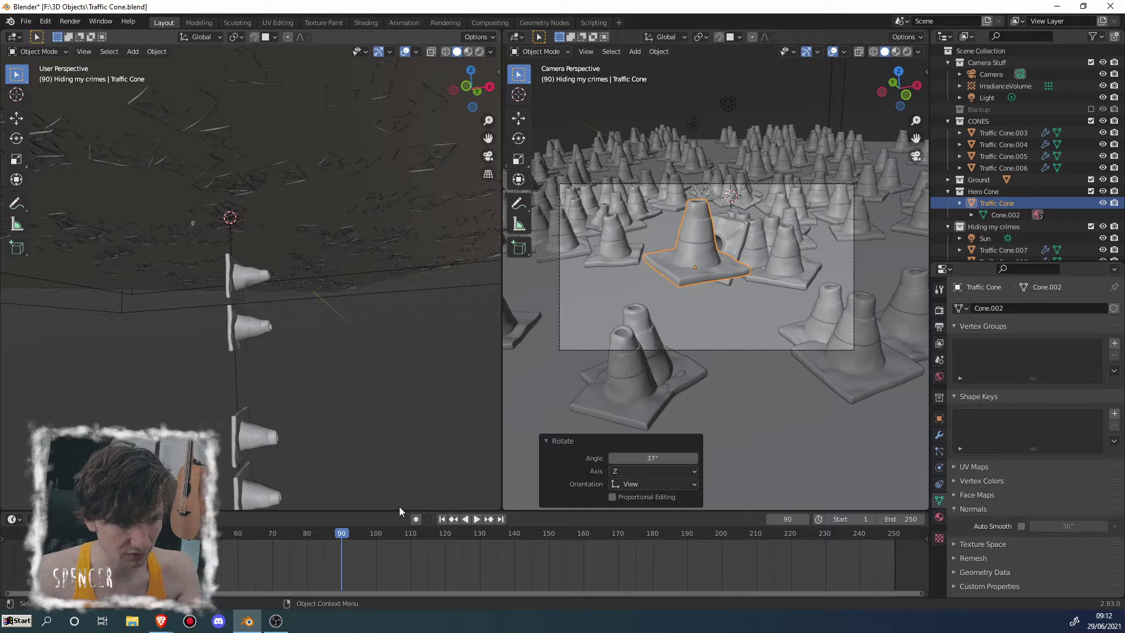
Enlarge the timeline area, select the ground plane and turn off its ParticleSystem modifier's viewport display
{"action": "left_click_drag", "start_coordinate": [398, 509], "coordinate": [360, 391]}
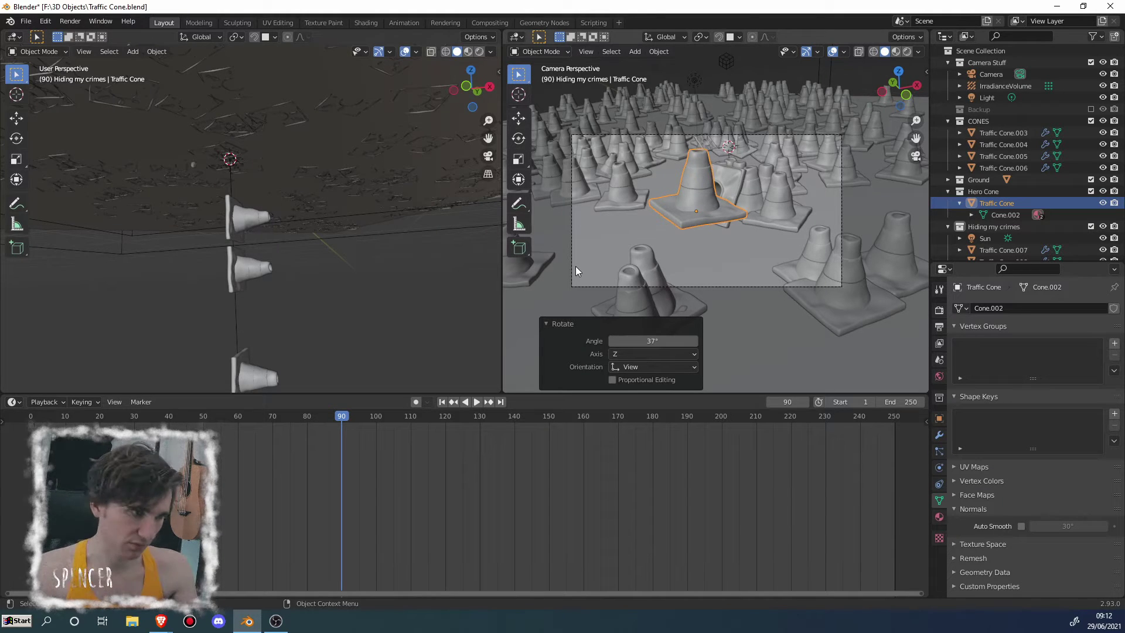
{"action": "left_click", "coordinate": [619, 227]}
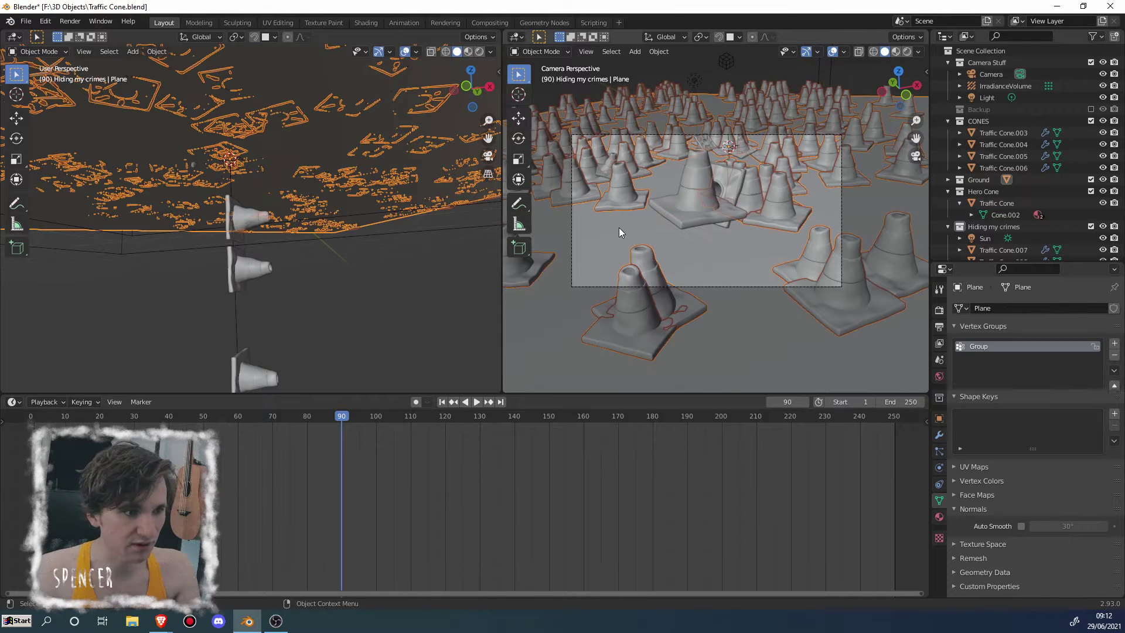
{"action": "left_click_drag", "start_coordinate": [673, 393], "coordinate": [673, 333]}
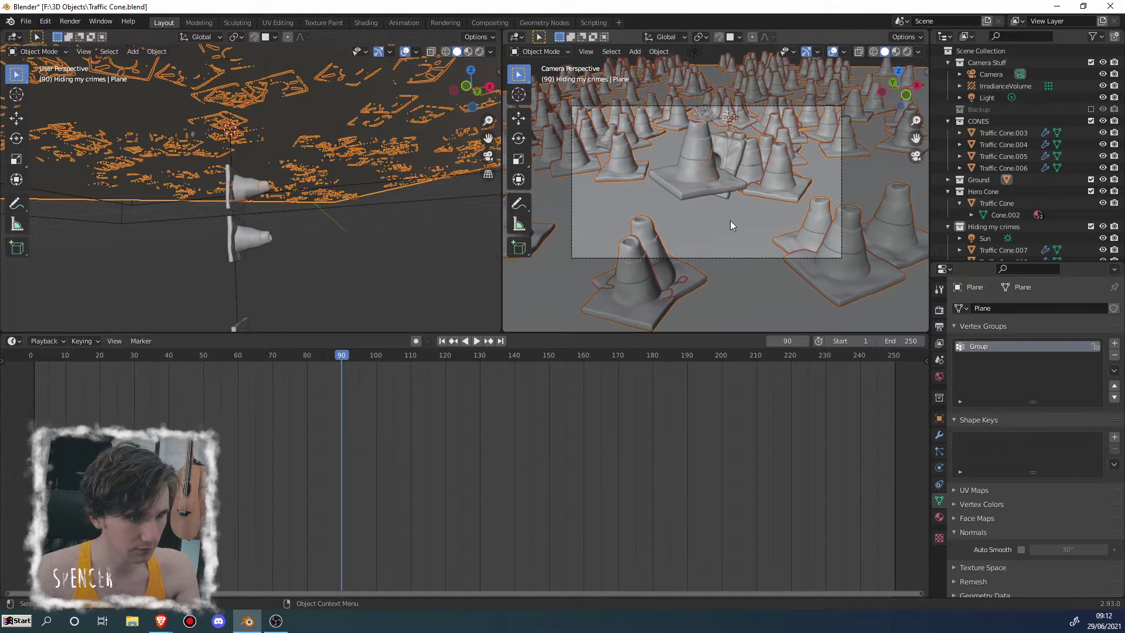
{"action": "left_click", "coordinate": [937, 435]}
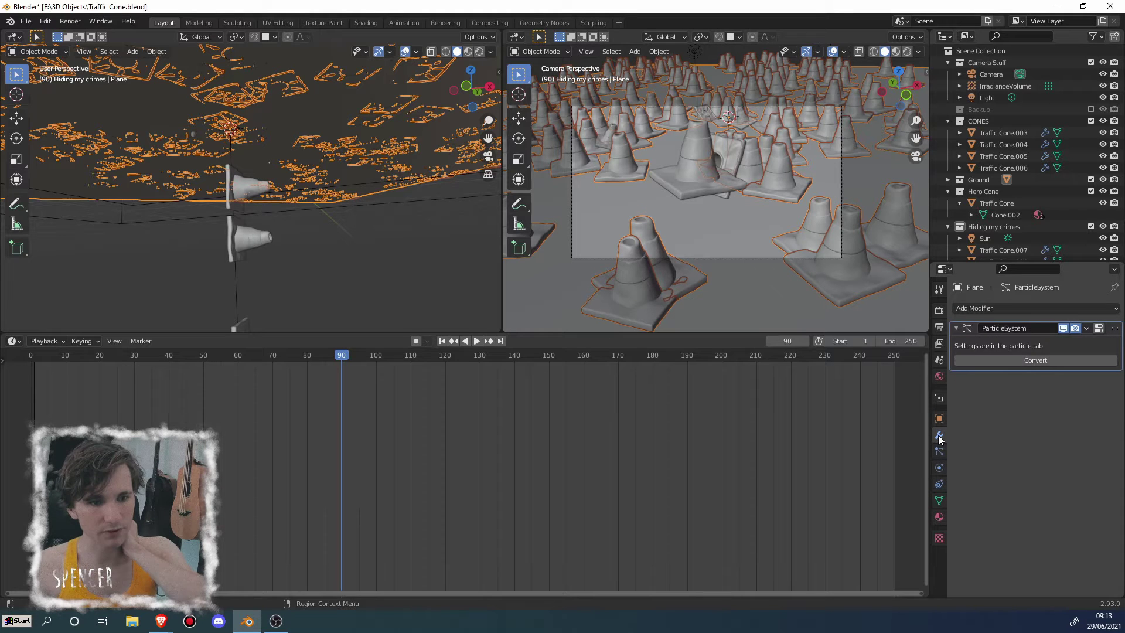
{"action": "left_click", "coordinate": [1062, 329]}
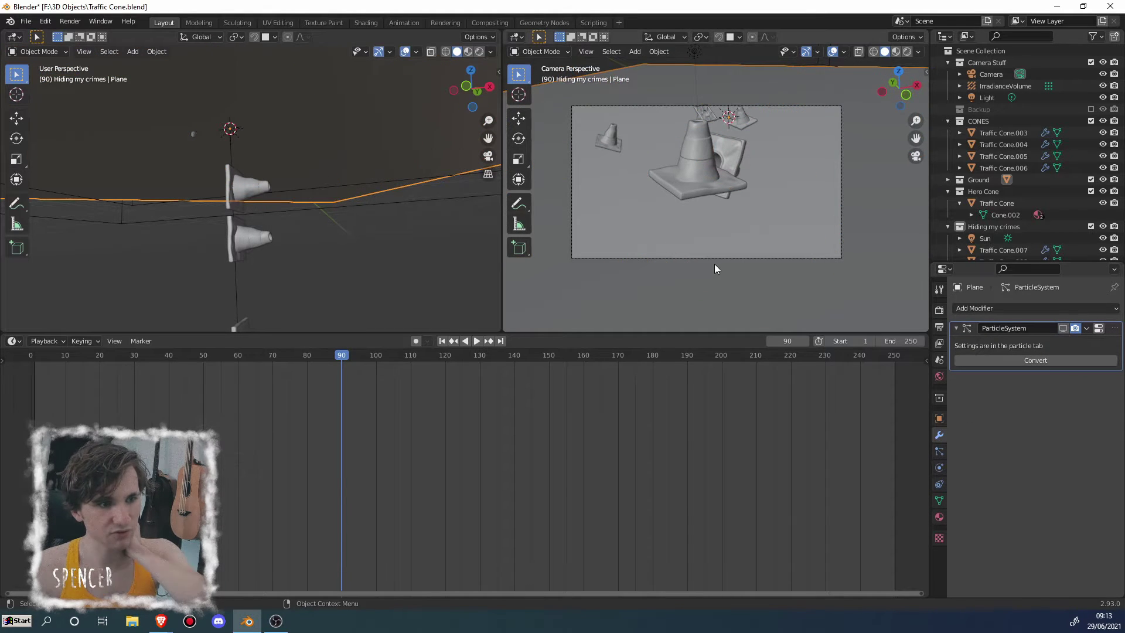
Change the timeline area to a Shader Editor and set the camera-side viewport to Rendered shading
{"action": "middle_click_drag", "start_coordinate": [715, 264], "coordinate": [817, 268]}
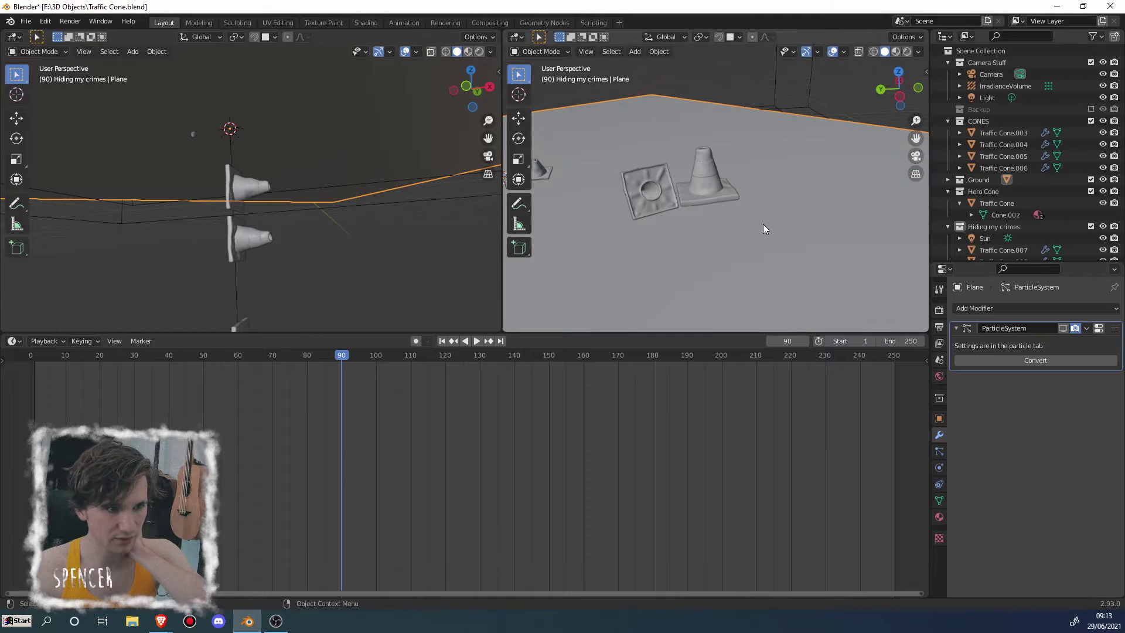
{"action": "scroll", "coordinate": [762, 224], "scroll_direction": "down", "scroll_amount": 4}
{"action": "middle_click_drag", "start_coordinate": [762, 223], "coordinate": [730, 212]}
{"action": "scroll", "coordinate": [719, 206], "scroll_direction": "up", "scroll_amount": 6}
{"action": "scroll", "coordinate": [761, 215], "scroll_direction": "down", "scroll_amount": 4}
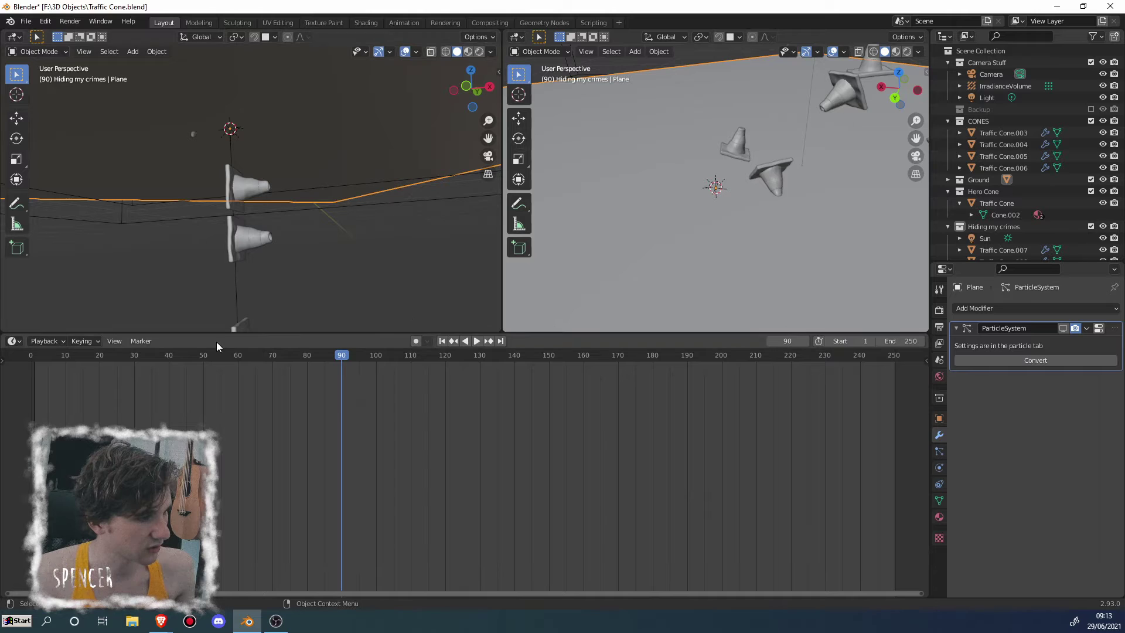
{"action": "left_click", "coordinate": [11, 340]}
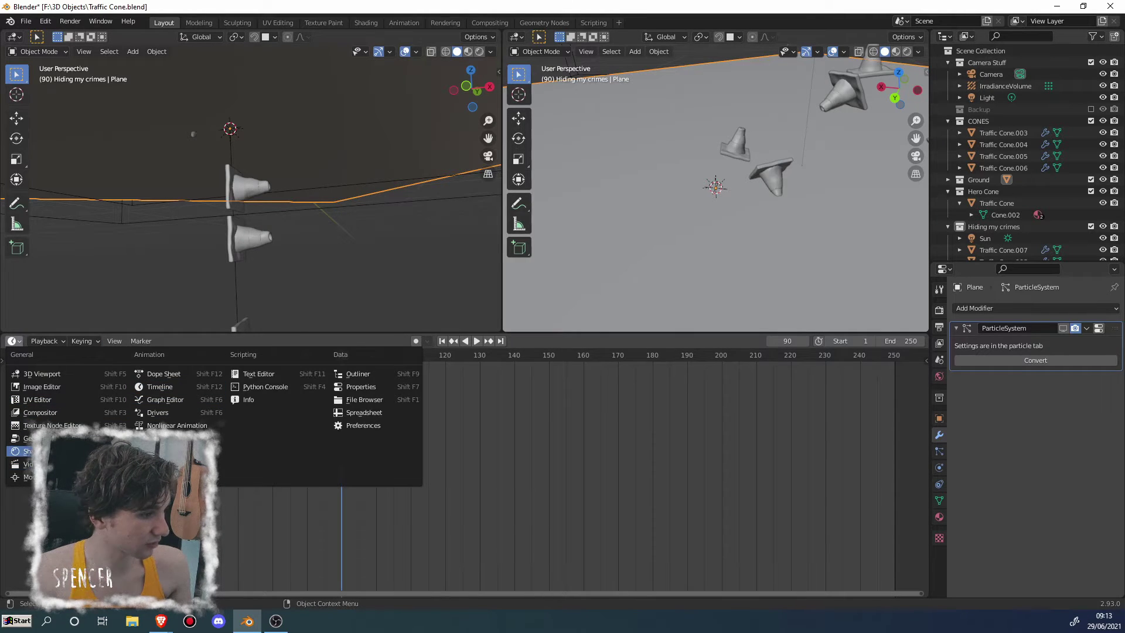
{"action": "left_click", "coordinate": [26, 451]}
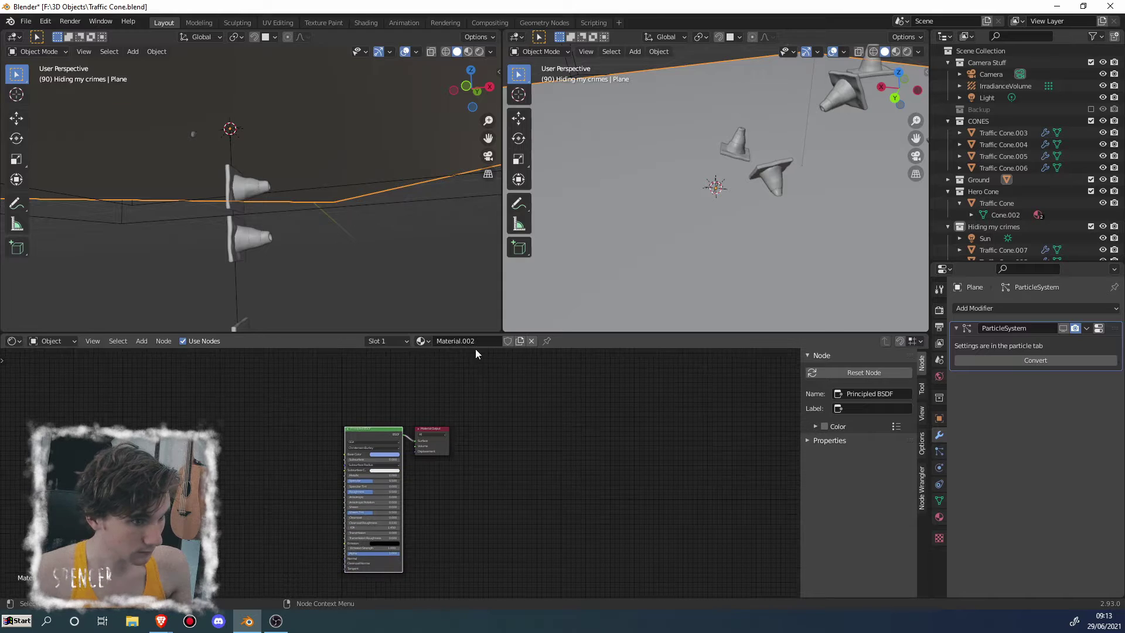
{"action": "key", "text": "z"}
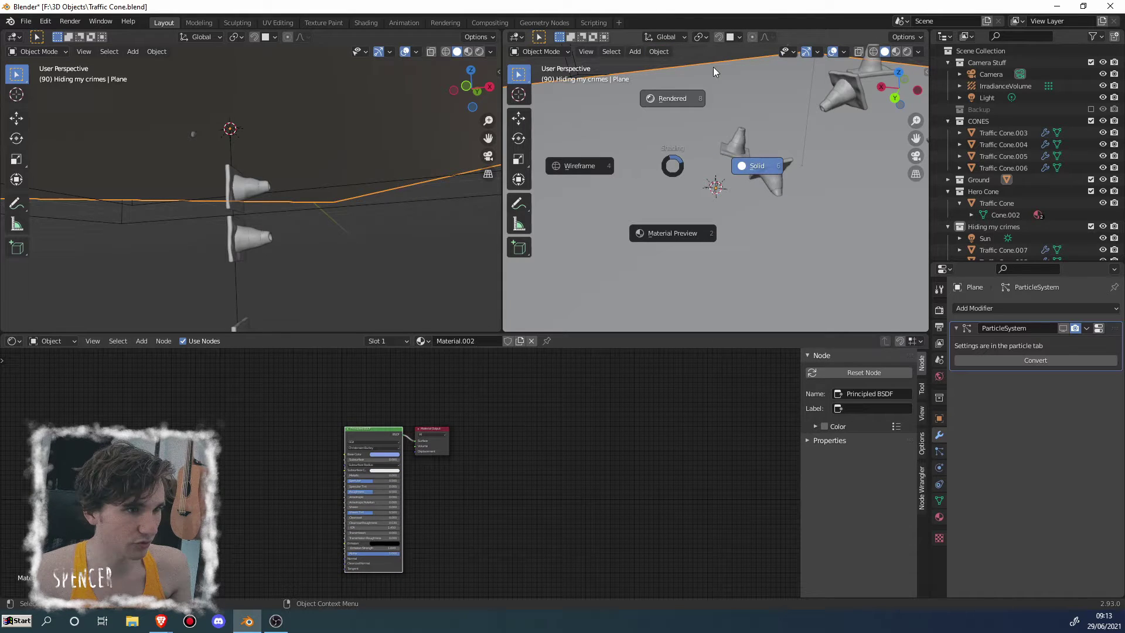
{"action": "left_click", "coordinate": [673, 61]}
Exclude the Hiding my crimes, CONES and Hero Cone collections from the view layer and hide the IrradianceVolume
{"action": "left_click", "coordinate": [1090, 227]}
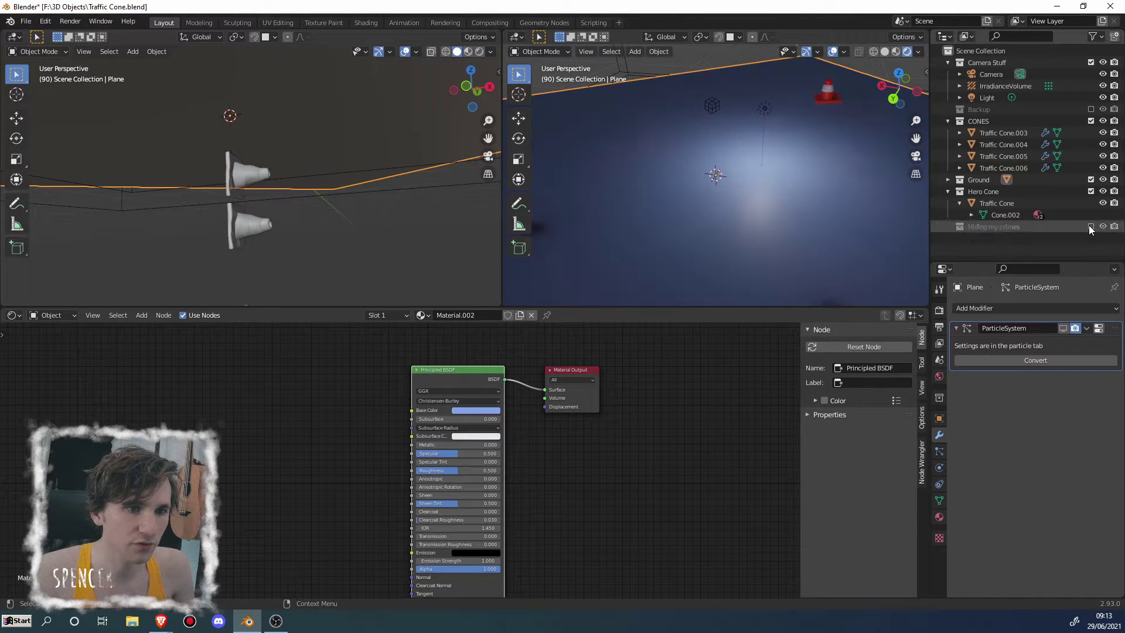
{"action": "left_click", "coordinate": [1090, 121]}
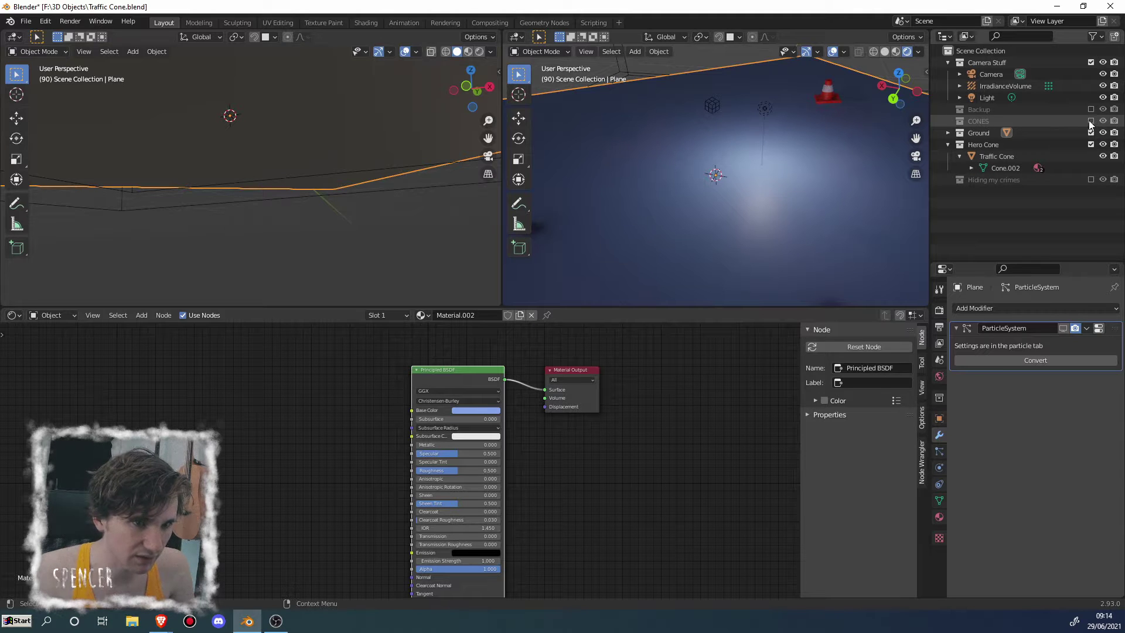
{"action": "left_click", "coordinate": [1090, 144]}
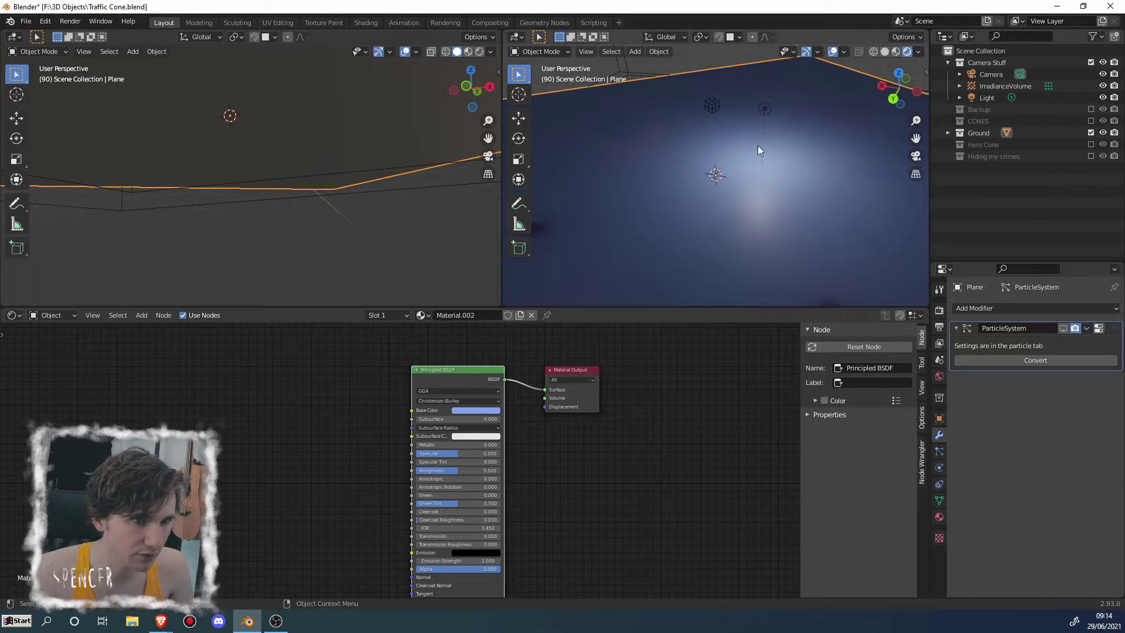
{"action": "middle_click_drag", "start_coordinate": [759, 150], "coordinate": [705, 192]}
{"action": "scroll", "coordinate": [732, 192], "scroll_direction": "down", "scroll_amount": 2}
{"action": "scroll", "coordinate": [705, 193], "scroll_direction": "down", "scroll_amount": 3}
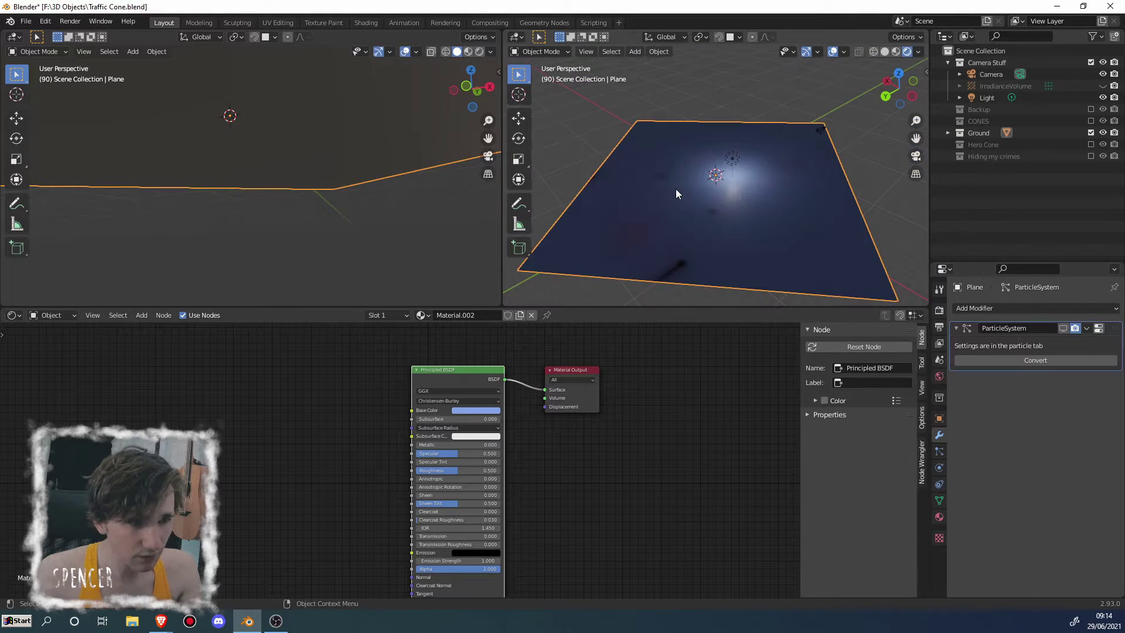
Enlarge the two 3D viewports over the node editor and set the other viewport to Rendered shading too
{"action": "scroll", "coordinate": [676, 189], "scroll_direction": "up", "scroll_amount": 3}
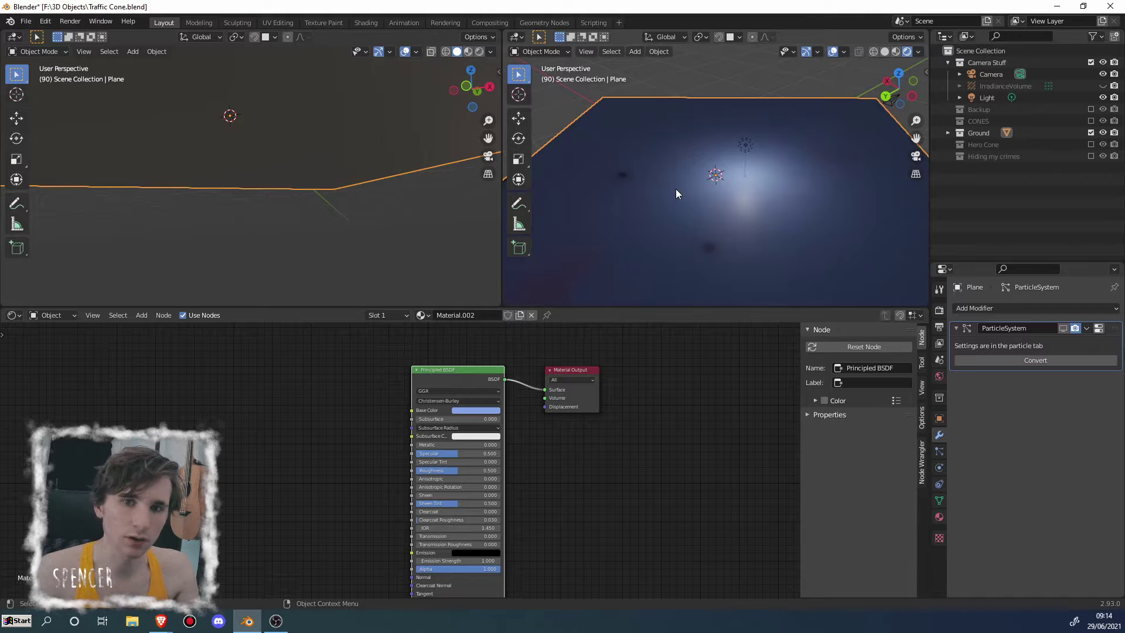
{"action": "middle_click_drag", "start_coordinate": [676, 189], "coordinate": [863, 223]}
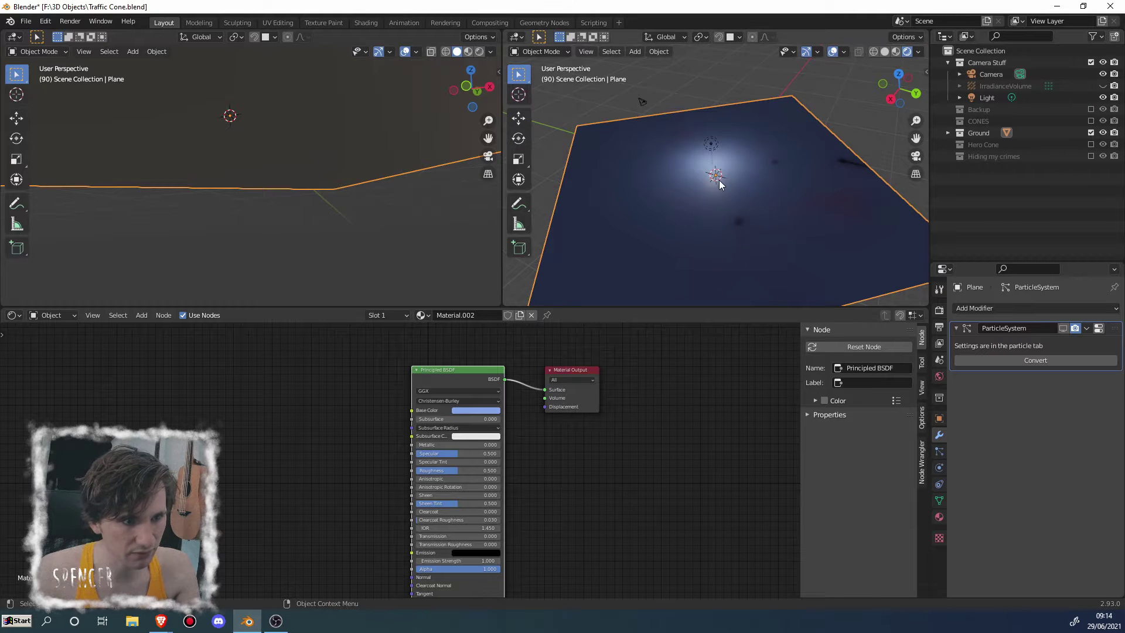
{"action": "middle_click_drag", "start_coordinate": [720, 182], "coordinate": [716, 150]}
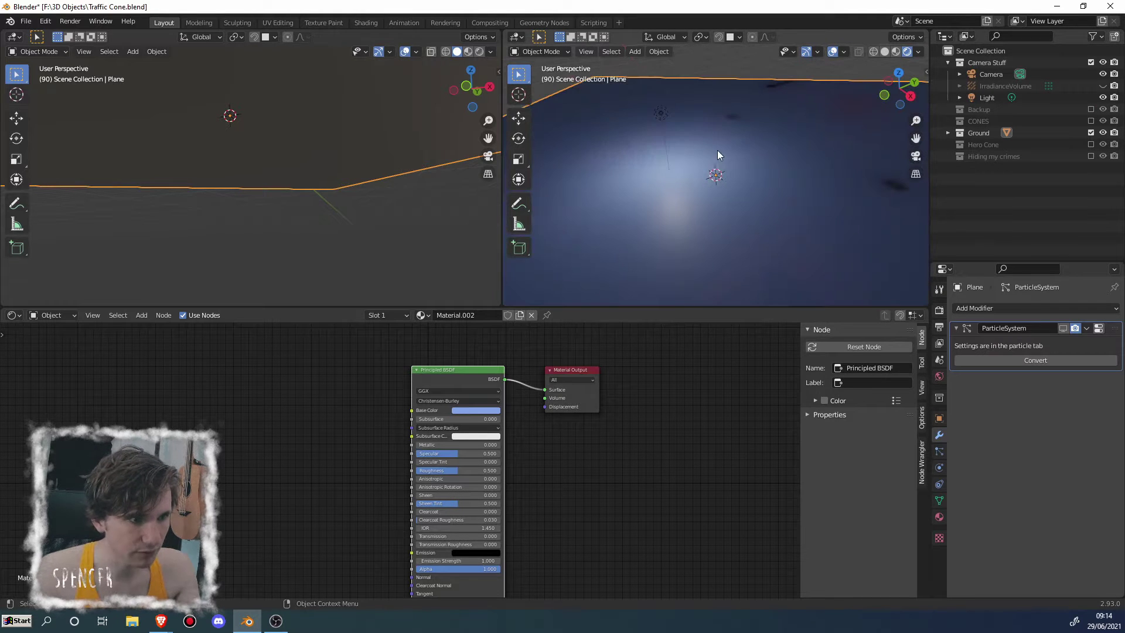
{"action": "left_click_drag", "start_coordinate": [660, 308], "coordinate": [667, 409]}
{"action": "middle_click_drag", "start_coordinate": [270, 194], "coordinate": [293, 219]}
{"action": "key", "text": "z"}
{"action": "left_click", "coordinate": [371, 211]}
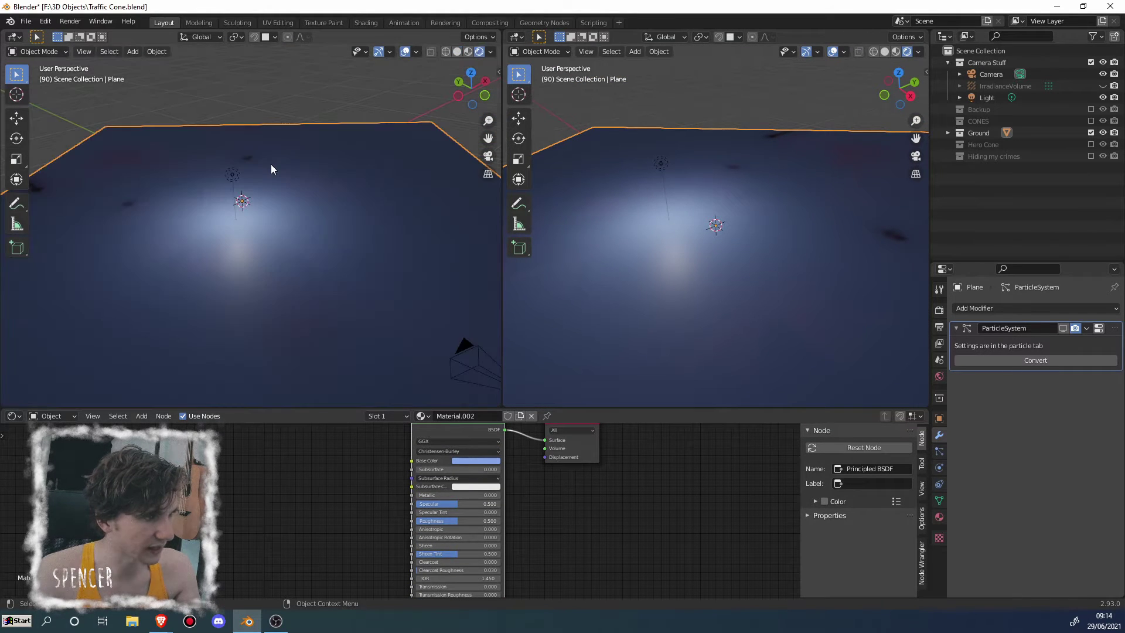
Show the 3D viewport's sidebar and save Traffic Cone.blend
{"action": "middle_click_drag", "start_coordinate": [680, 269], "coordinate": [698, 285]}
{"action": "middle_click_drag", "start_coordinate": [381, 224], "coordinate": [420, 241]}
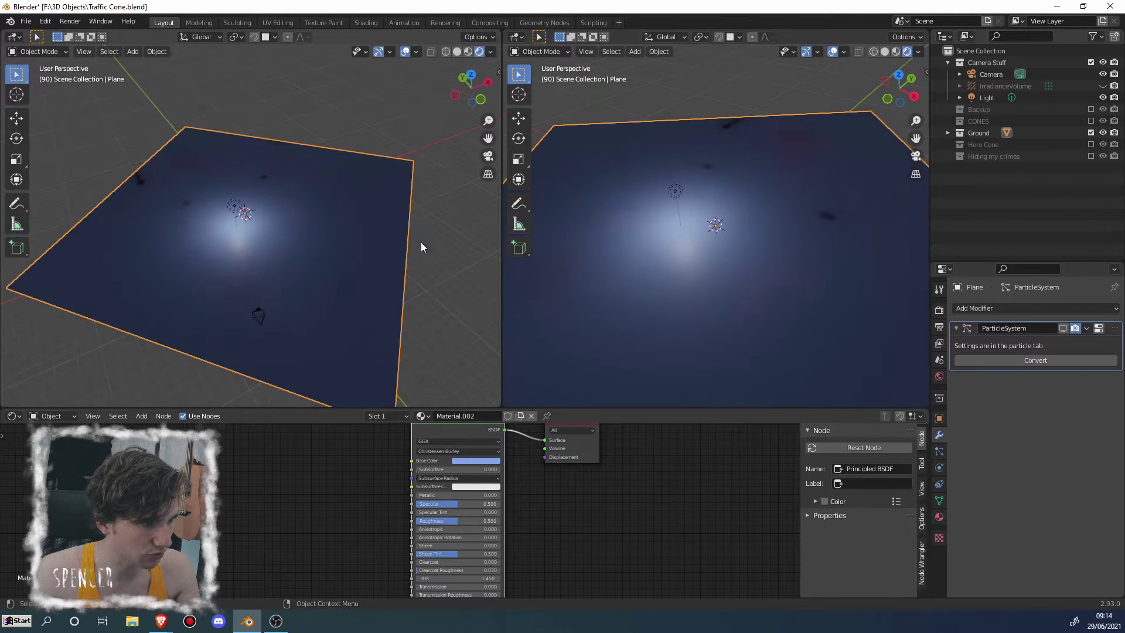
{"action": "middle_click_drag", "start_coordinate": [698, 276], "coordinate": [773, 269]}
{"action": "scroll", "coordinate": [702, 273], "scroll_direction": "down", "scroll_amount": 4}
{"action": "scroll", "coordinate": [701, 270], "scroll_direction": "up", "scroll_amount": 4}
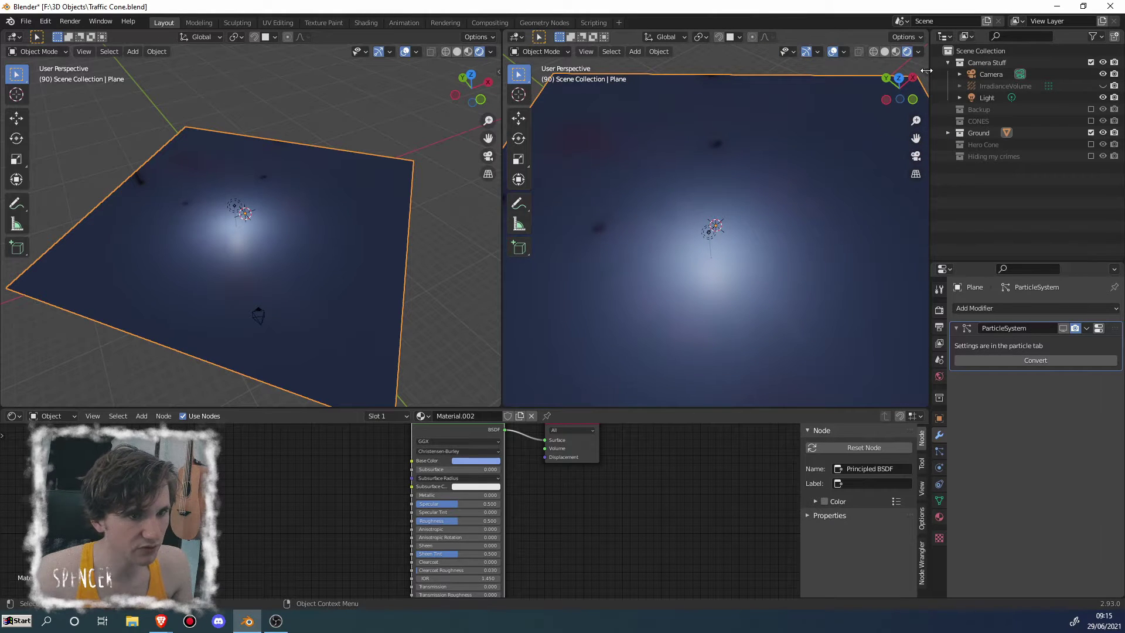
{"action": "middle_click_drag", "start_coordinate": [359, 168], "coordinate": [404, 120]}
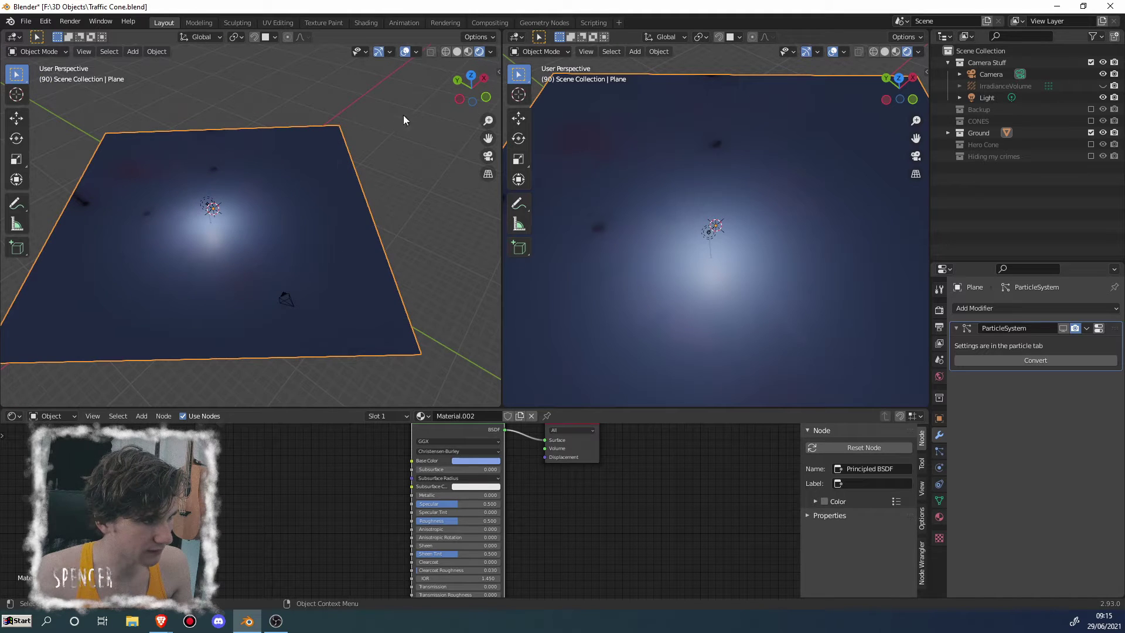
{"action": "left_click", "coordinate": [499, 70]}
{"action": "key", "text": "ctrl+s"}
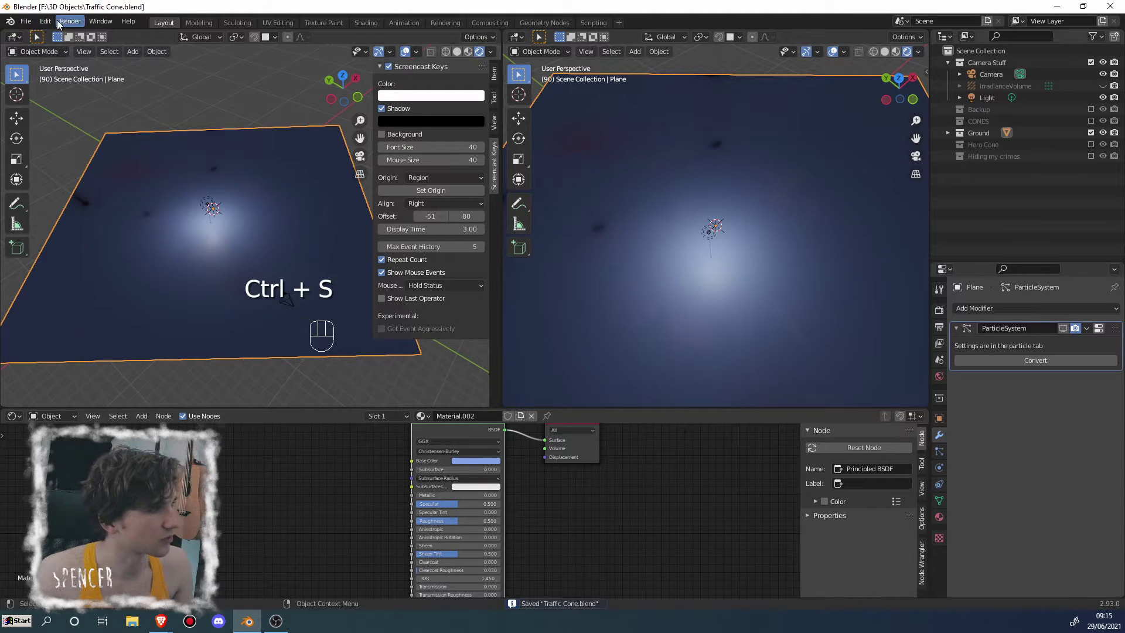
Find the Easy HDRI add-on in the preferences by searching for "easy", enable it and expand its details
{"action": "left_click", "coordinate": [46, 22]}
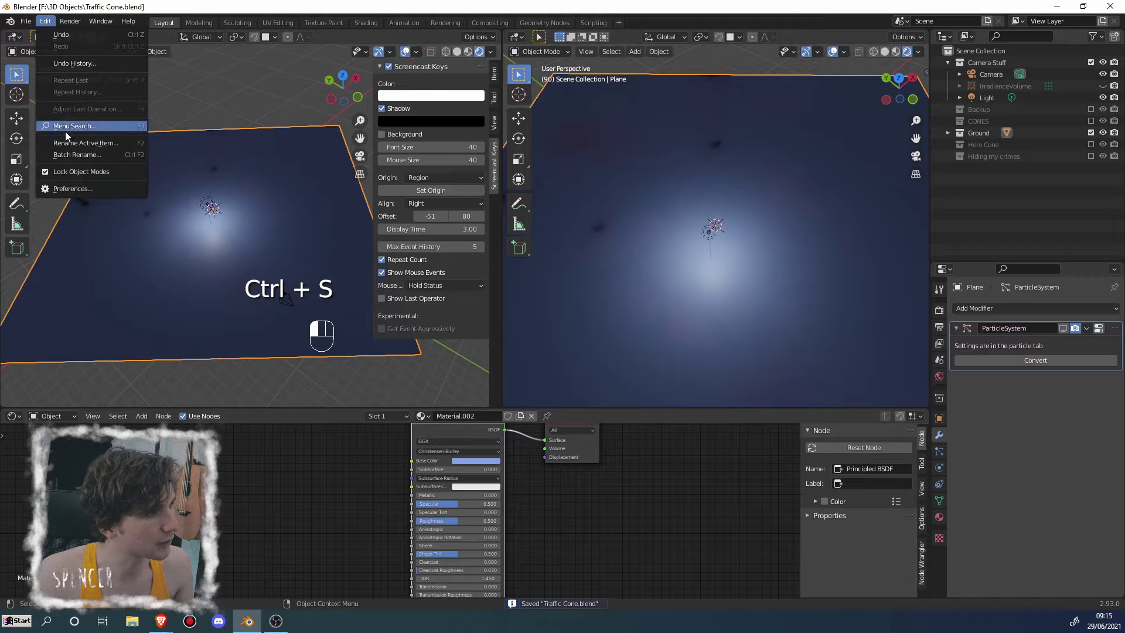
{"action": "left_click", "coordinate": [63, 189]}
{"action": "type", "text": "easy"}
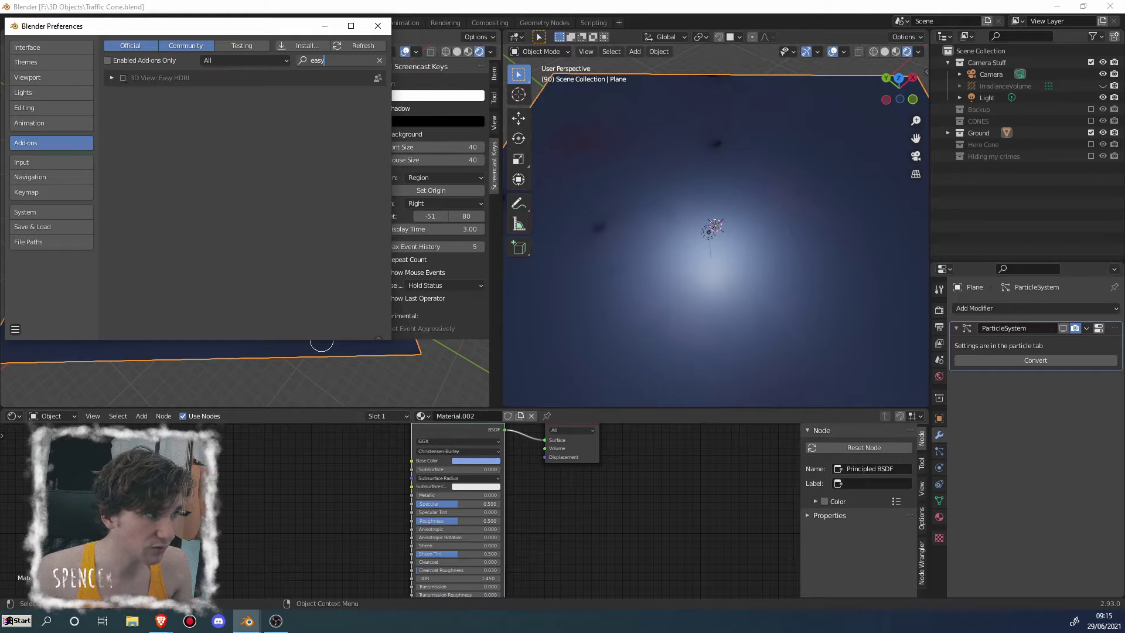
{"action": "key", "text": "Return"}
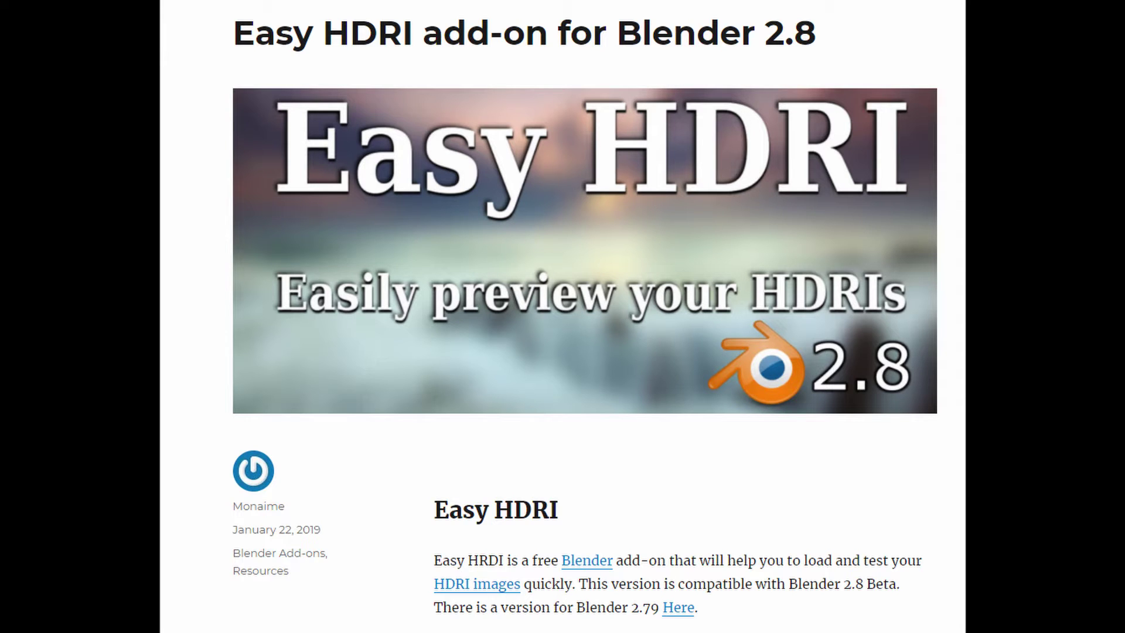
{"action": "left_click", "coordinate": [123, 78]}
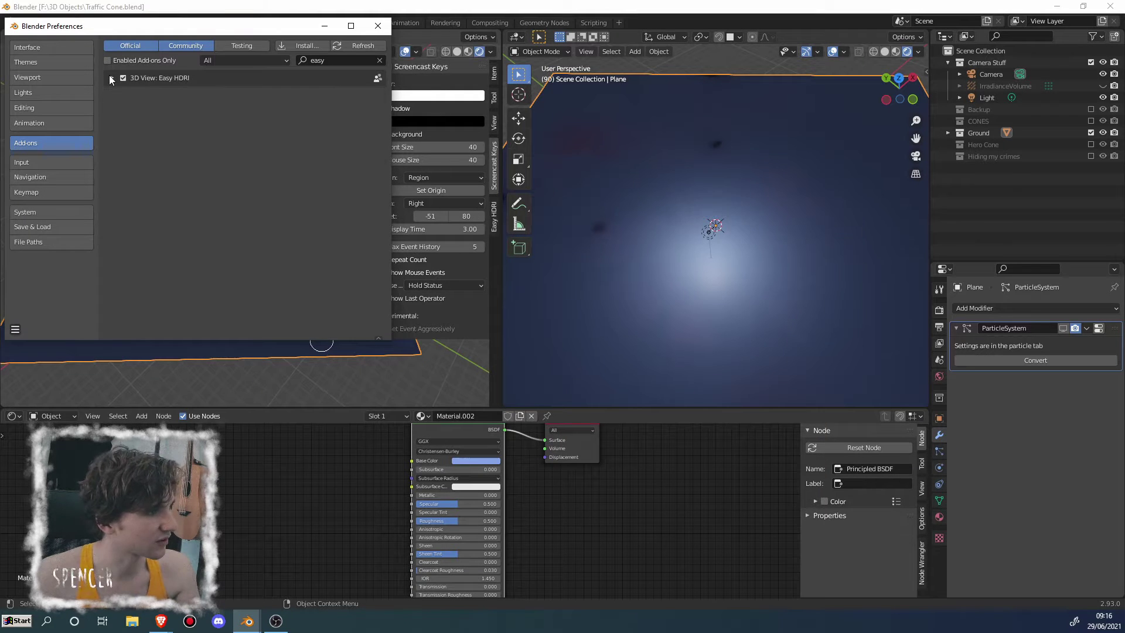
{"action": "left_click", "coordinate": [110, 79]}
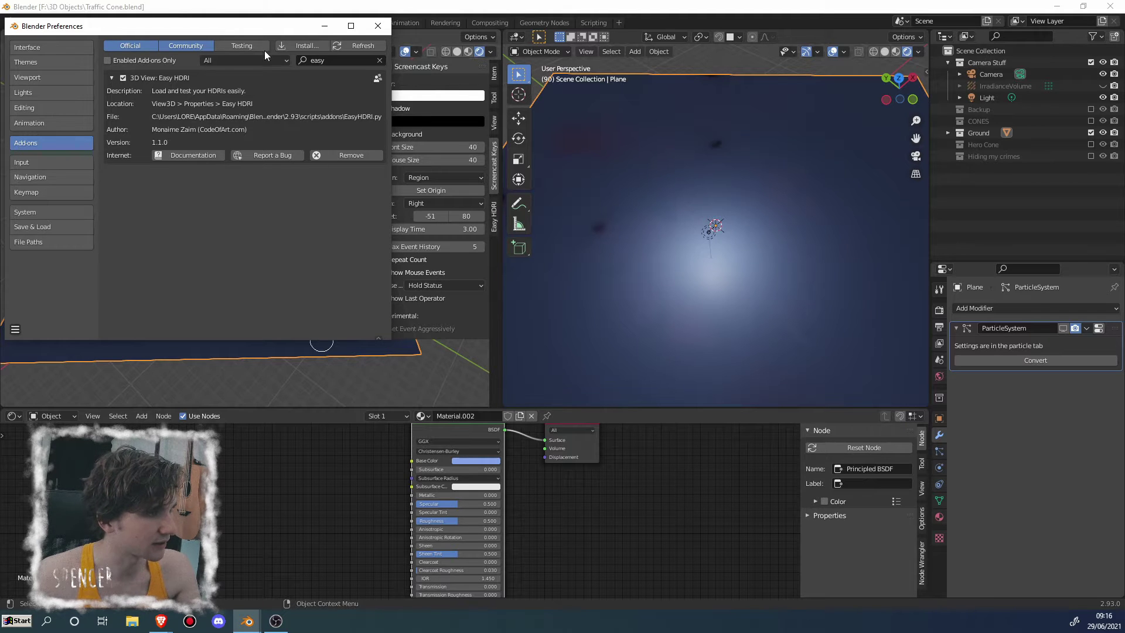
{"action": "left_click", "coordinate": [296, 47]}
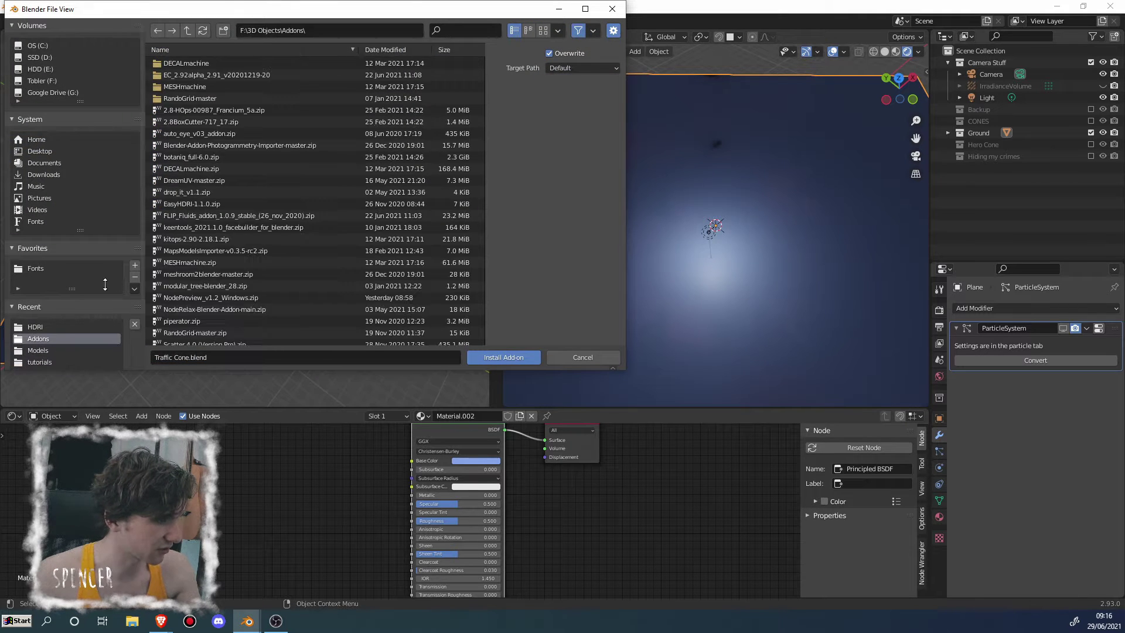
{"action": "scroll", "coordinate": [226, 297], "scroll_direction": "down", "scroll_amount": 3}
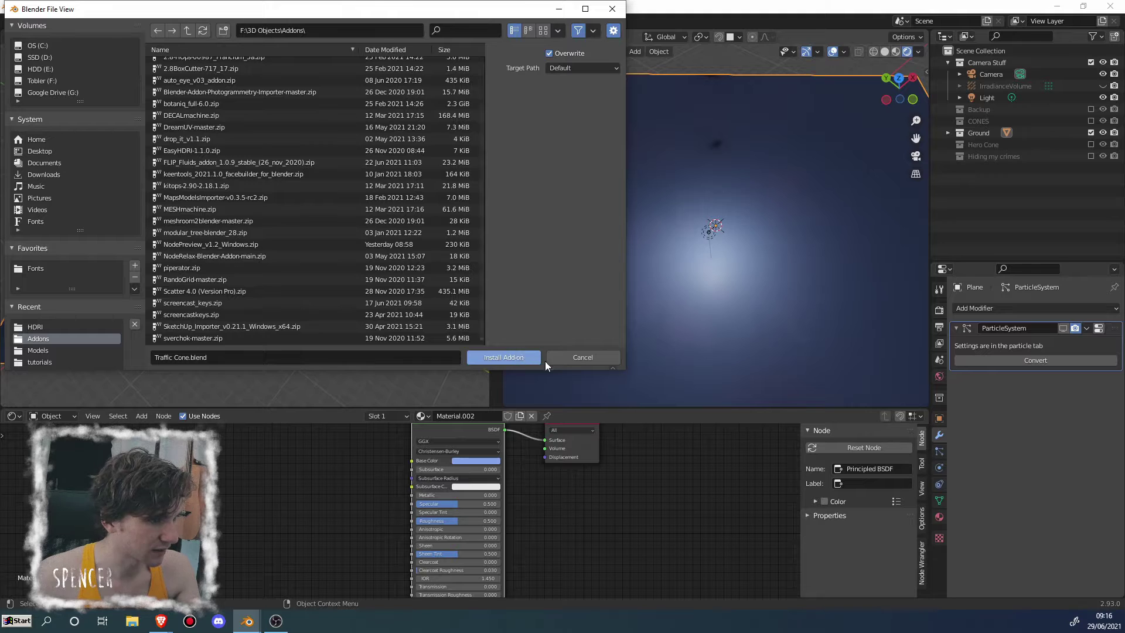
{"action": "left_click", "coordinate": [562, 358]}
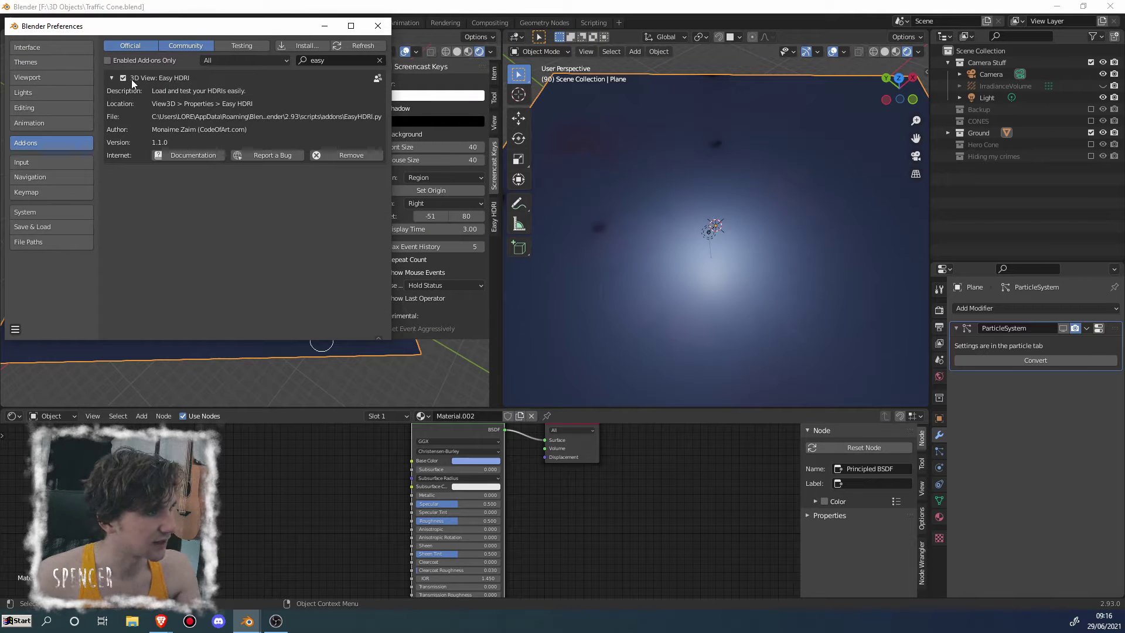
Close the preferences and set the Easy HDRI image folder to F:\3D Objects\HDRI\
{"action": "left_click", "coordinate": [377, 26]}
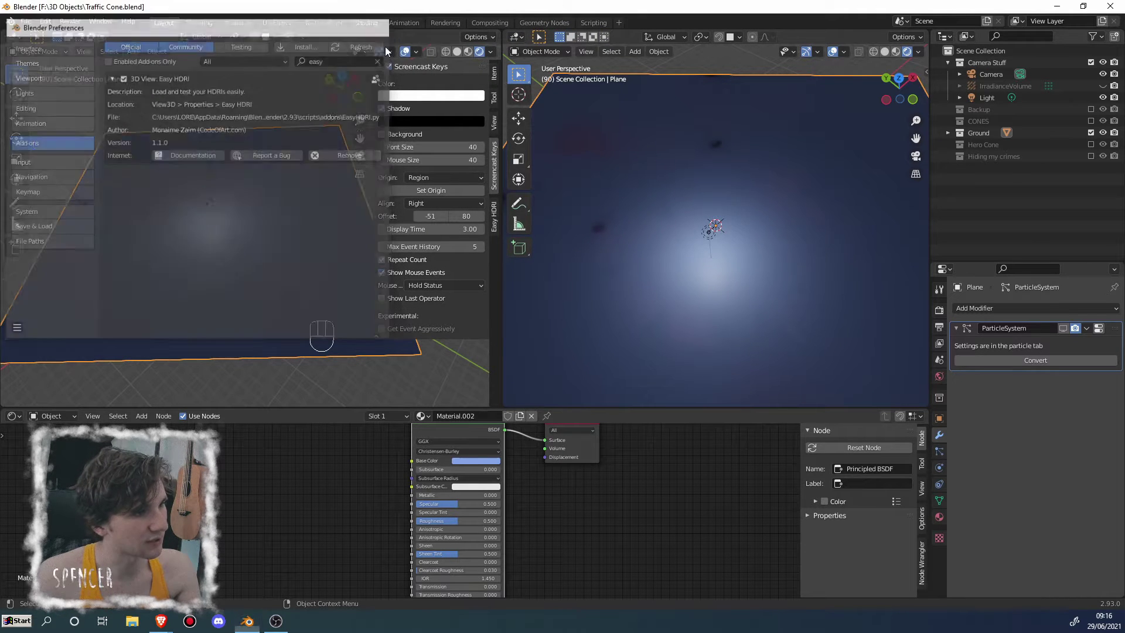
{"action": "left_click", "coordinate": [493, 220]}
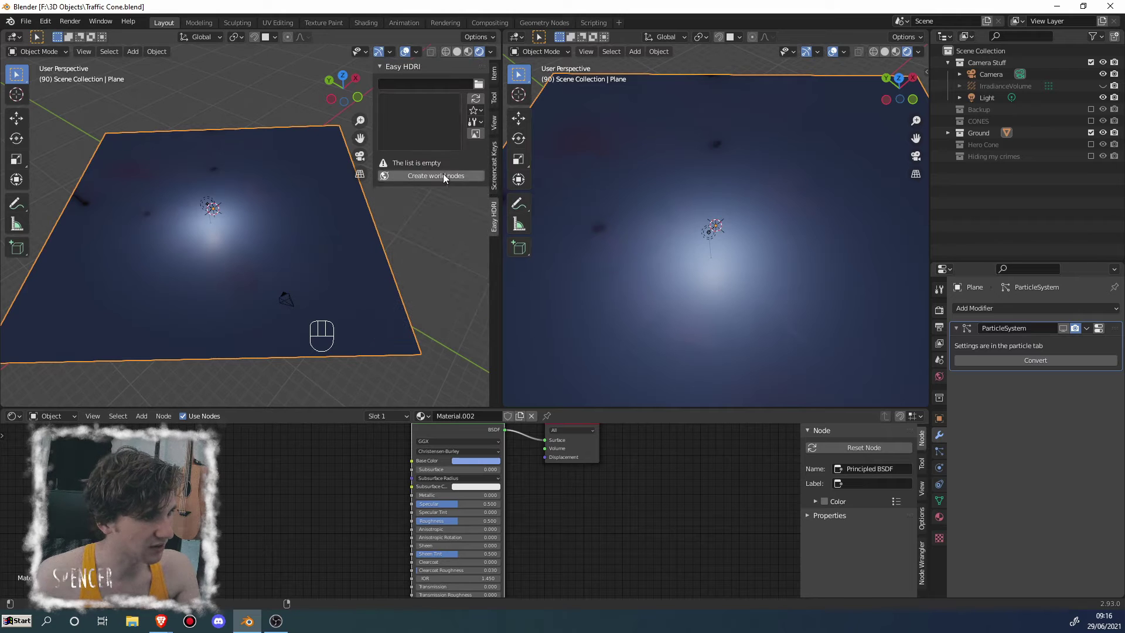
{"action": "left_click", "coordinate": [479, 83]}
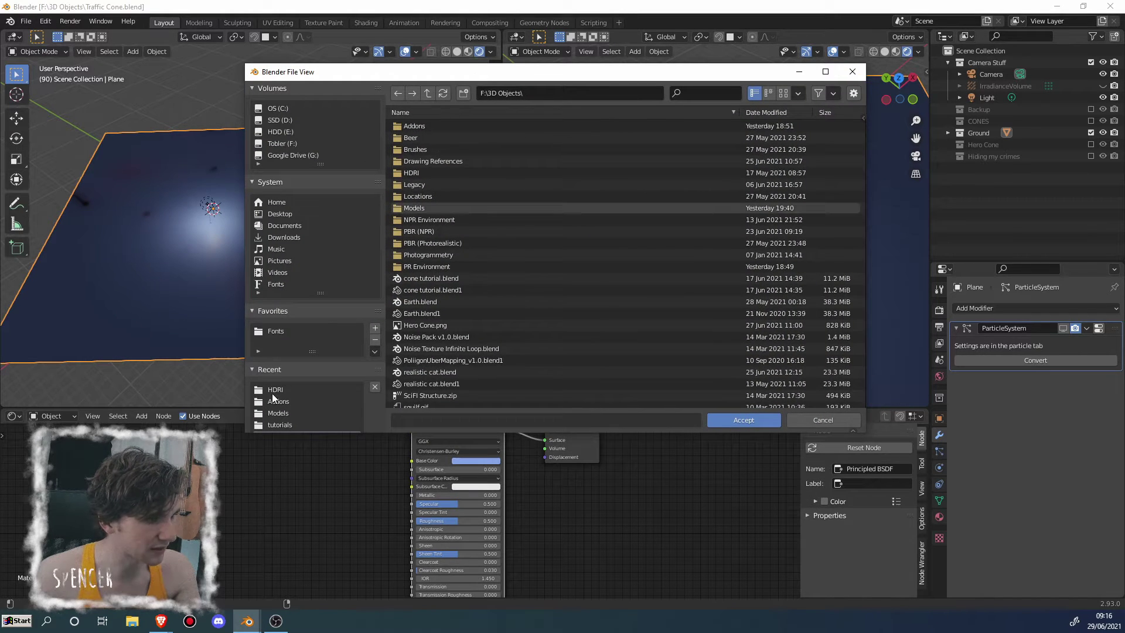
{"action": "left_click", "coordinate": [273, 390]}
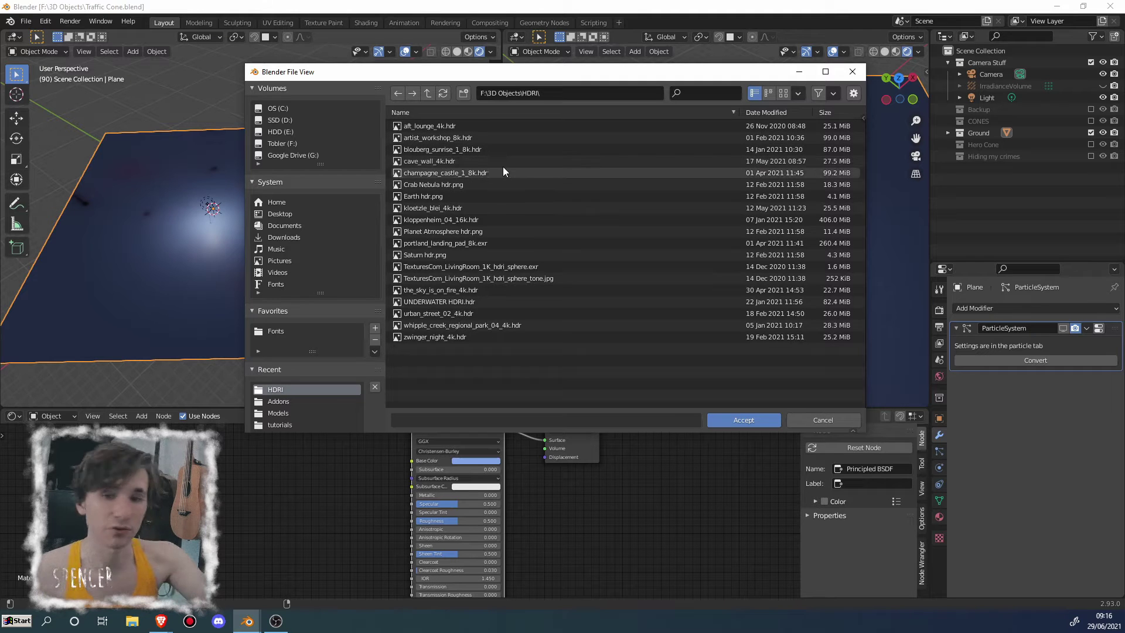
{"action": "left_click", "coordinate": [740, 421]}
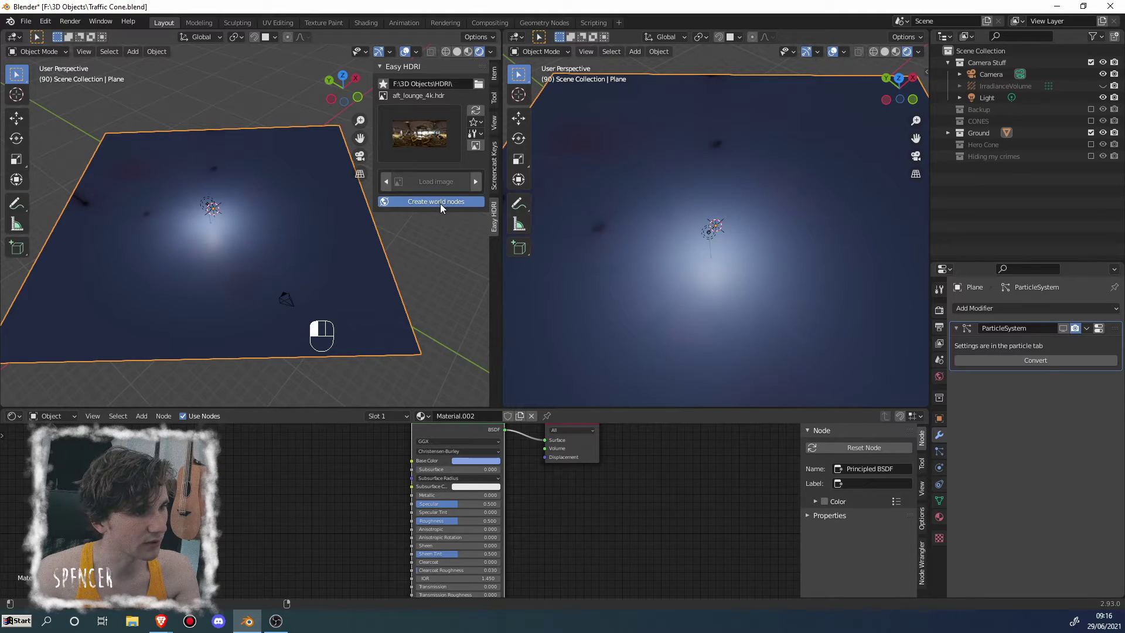
Create the Easy HDRI world nodes and inspect the surrounding aft_lounge_4k.hdr environment around the ground plane
{"action": "left_click", "coordinate": [441, 202]}
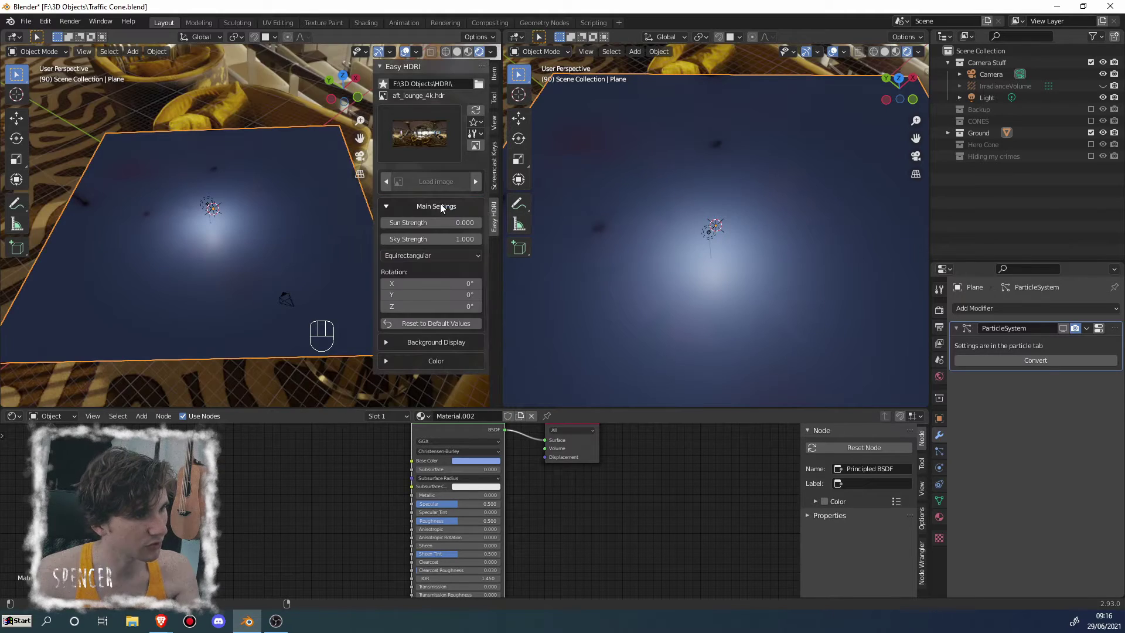
{"action": "middle_click_drag", "start_coordinate": [236, 159], "coordinate": [287, 124]}
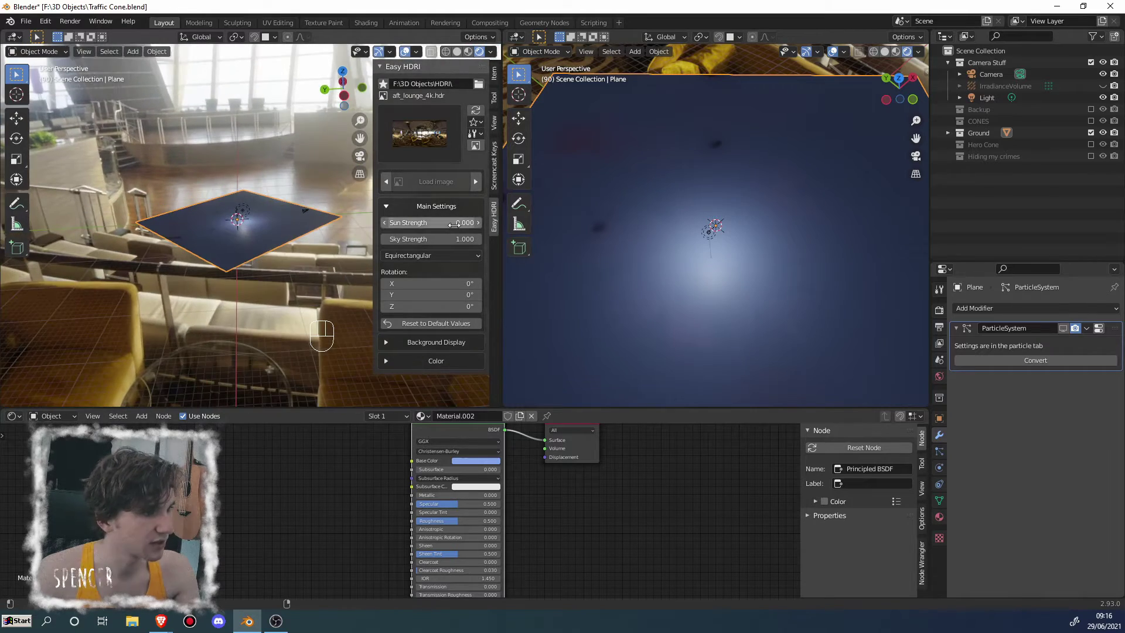
{"action": "left_click_drag", "start_coordinate": [431, 223], "coordinate": [387, 302]}
{"action": "middle_click_drag", "start_coordinate": [285, 212], "coordinate": [207, 223]}
{"action": "scroll", "coordinate": [207, 224], "scroll_direction": "up", "scroll_amount": 3}
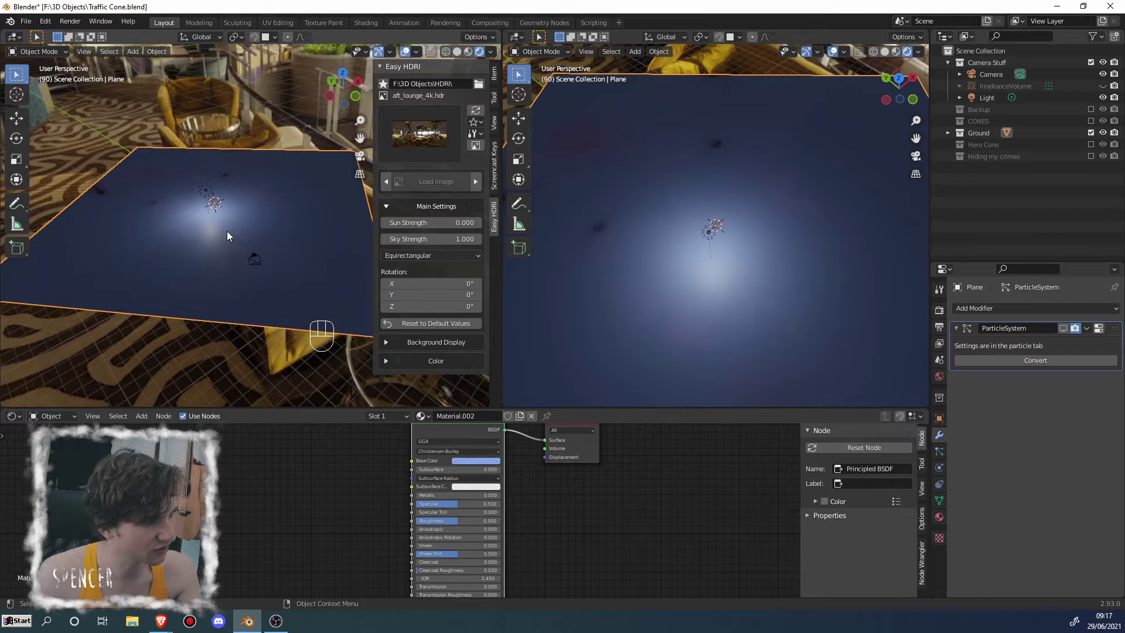
Delete the indirect lighting cache in the Eevee render settings so the ground takes its light from the HDRI
{"action": "left_click", "coordinate": [940, 312]}
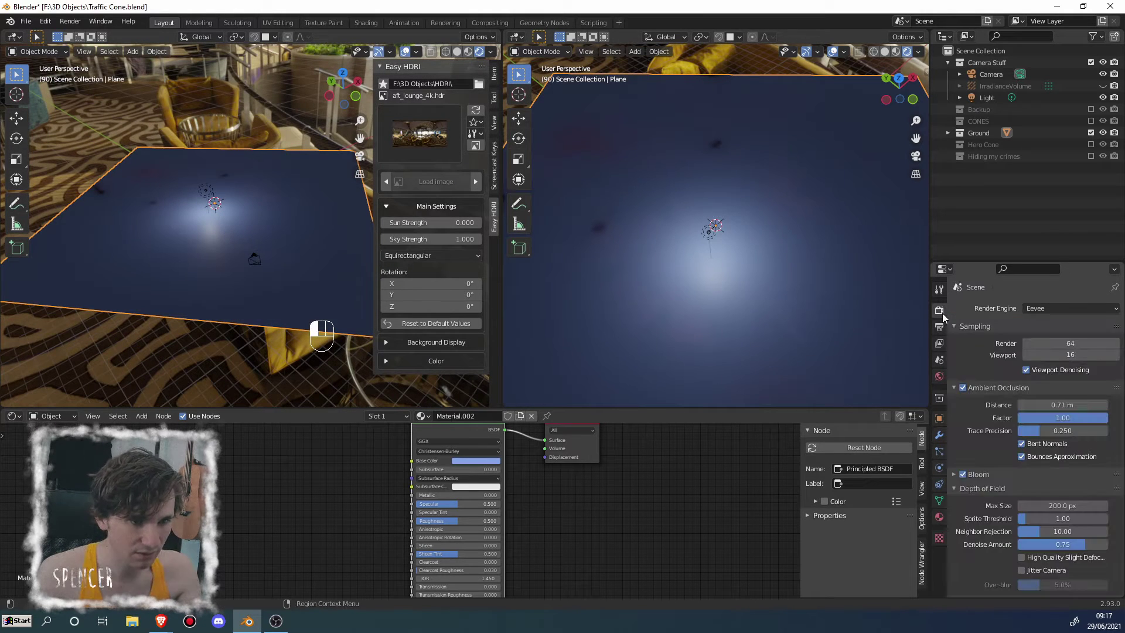
{"action": "scroll", "coordinate": [966, 490], "scroll_direction": "down", "scroll_amount": 10}
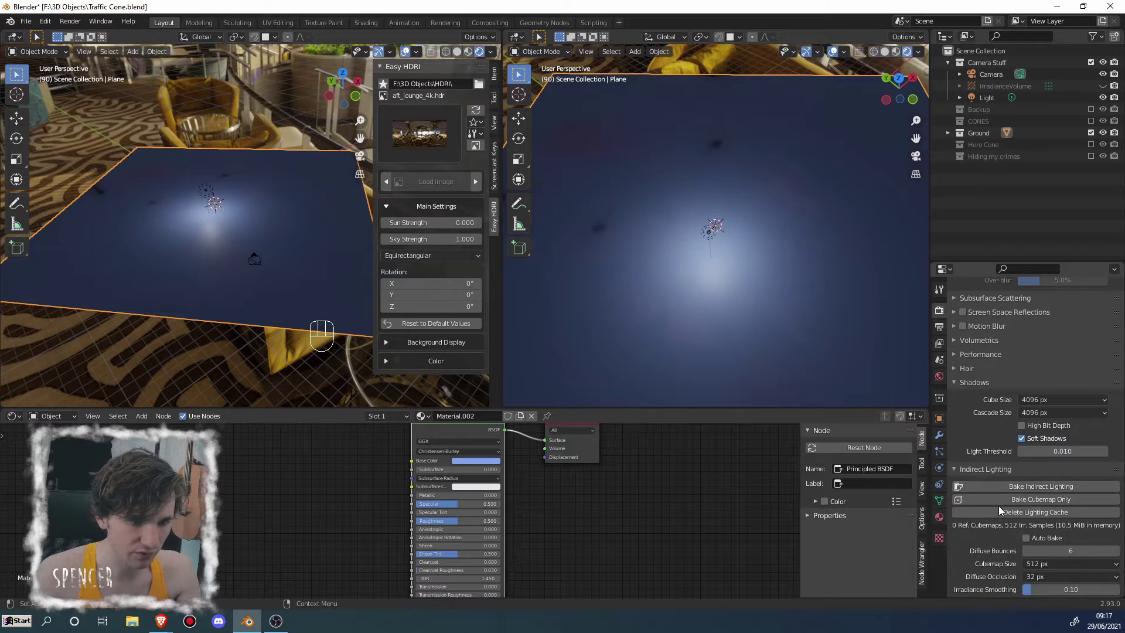
{"action": "left_click", "coordinate": [1003, 513]}
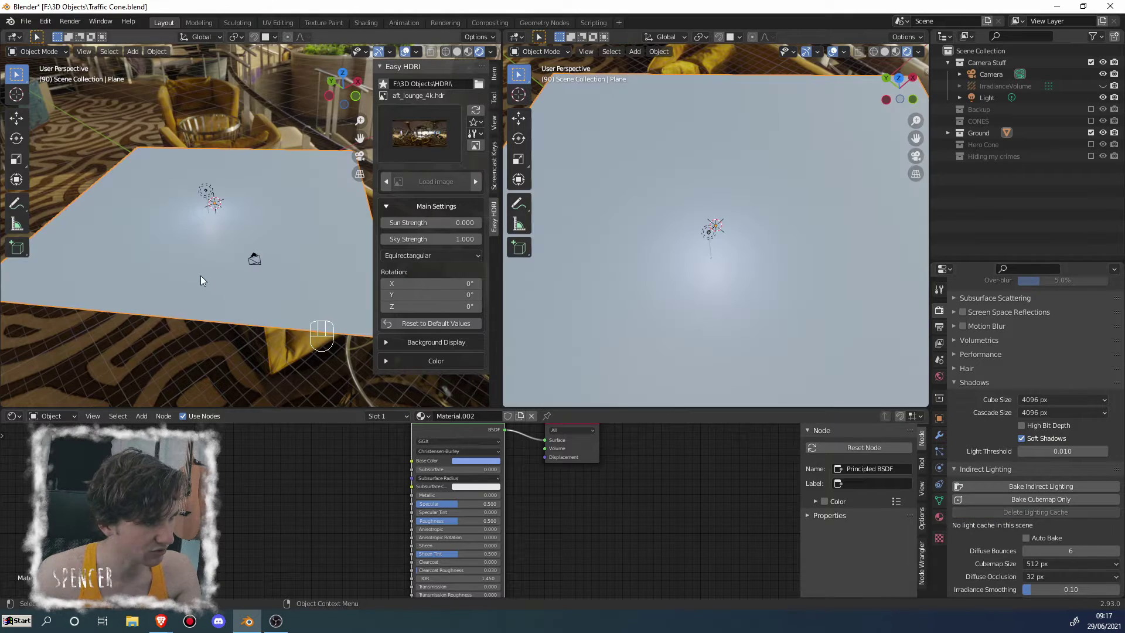
{"action": "middle_click_drag", "start_coordinate": [201, 275], "coordinate": [222, 241]}
{"action": "scroll", "coordinate": [223, 241], "scroll_direction": "down", "scroll_amount": 3}
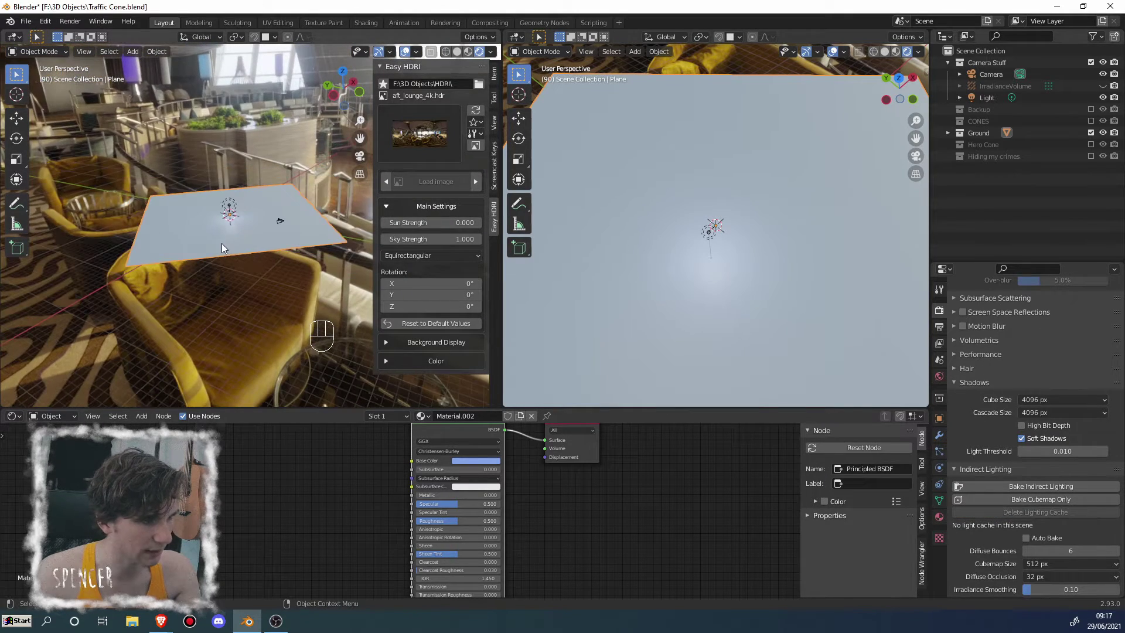
Step through the Easy HDRI images to cave_wall_4k.hdr, inspect its surroundings, and hide the viewport's sidebar
{"action": "left_click", "coordinate": [474, 183]}
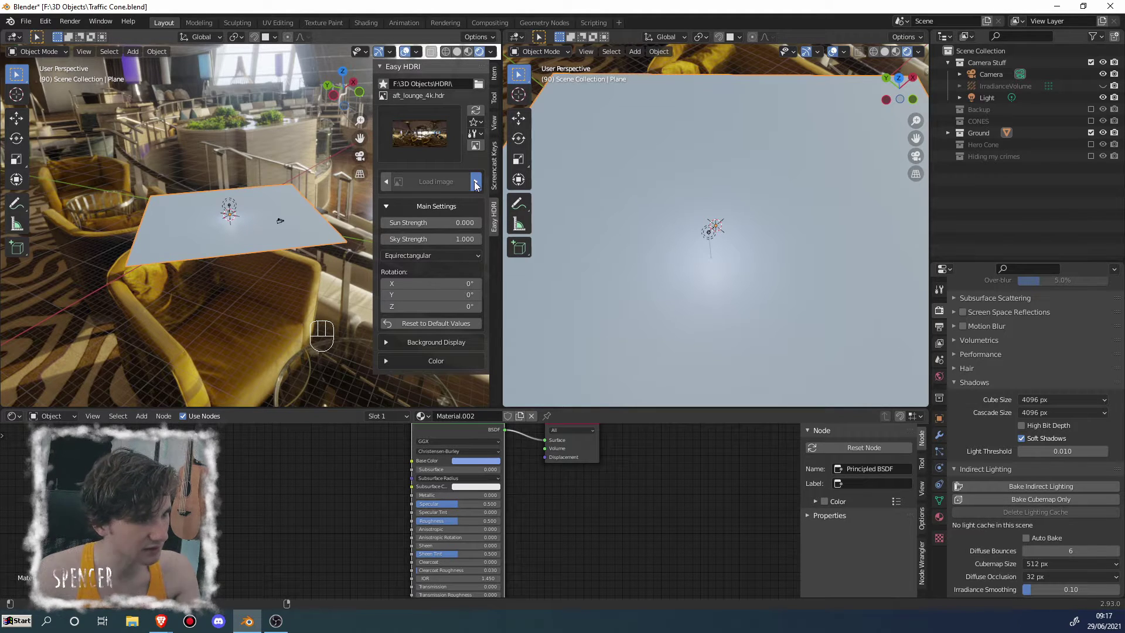
{"action": "left_click", "coordinate": [475, 182]}
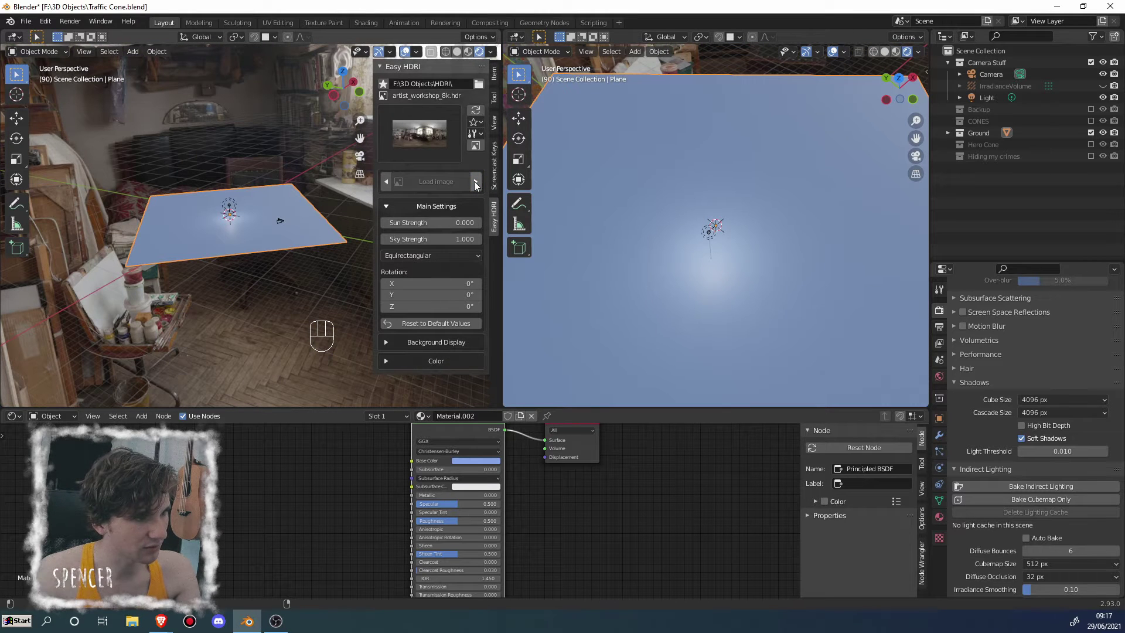
{"action": "left_click", "coordinate": [476, 184]}
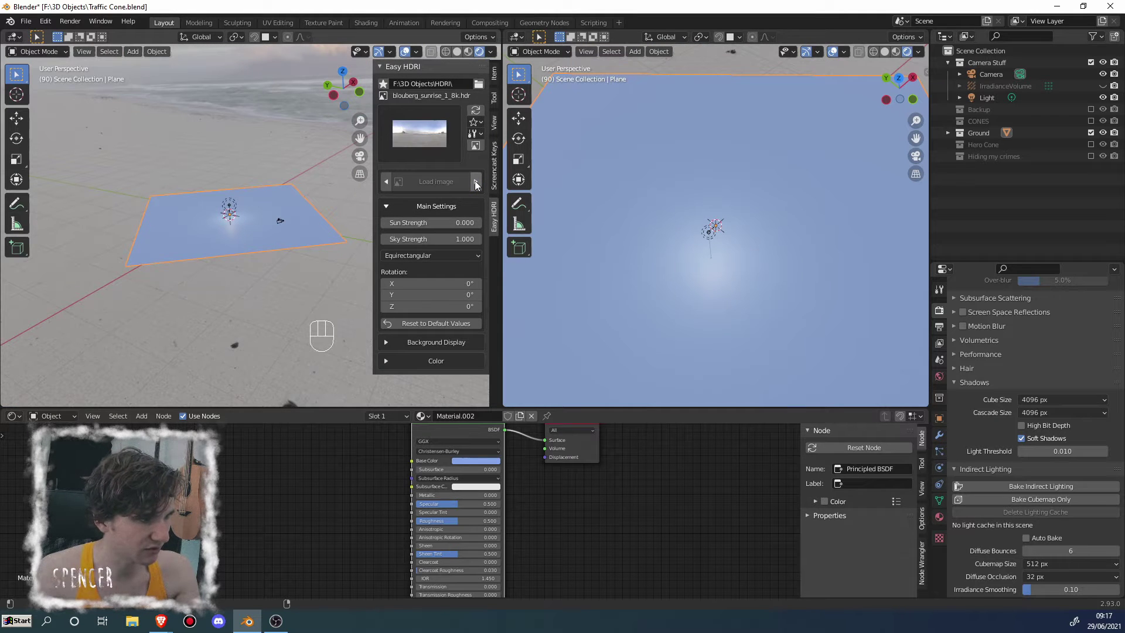
{"action": "left_click", "coordinate": [475, 183]}
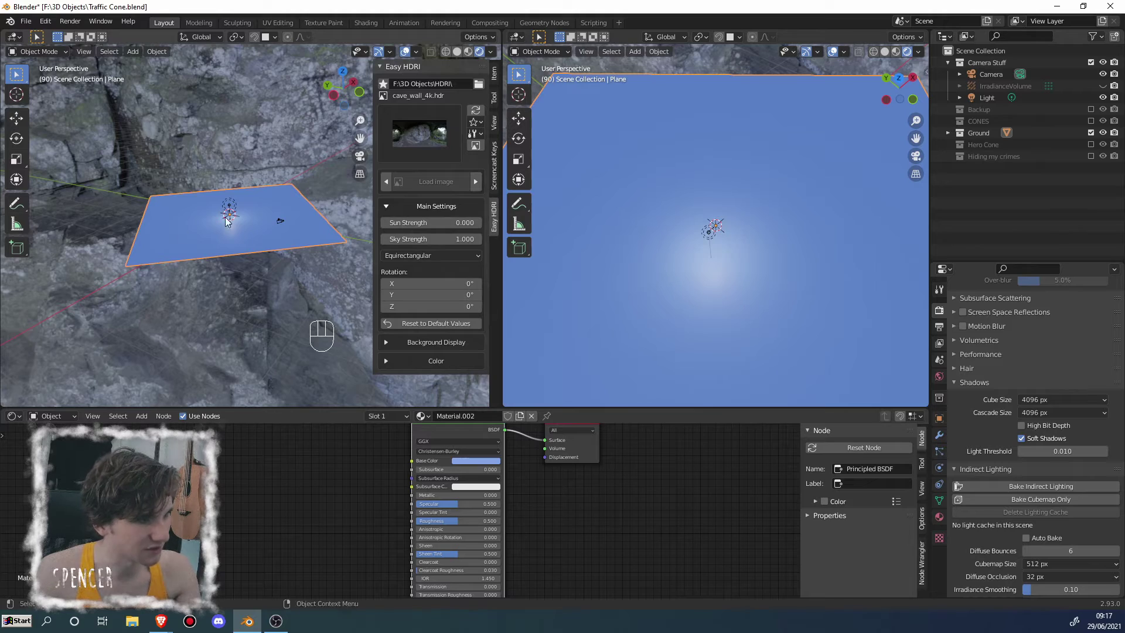
{"action": "middle_click_drag", "start_coordinate": [77, 182], "coordinate": [348, 255]}
{"action": "key", "text": "KP_Decimal"}
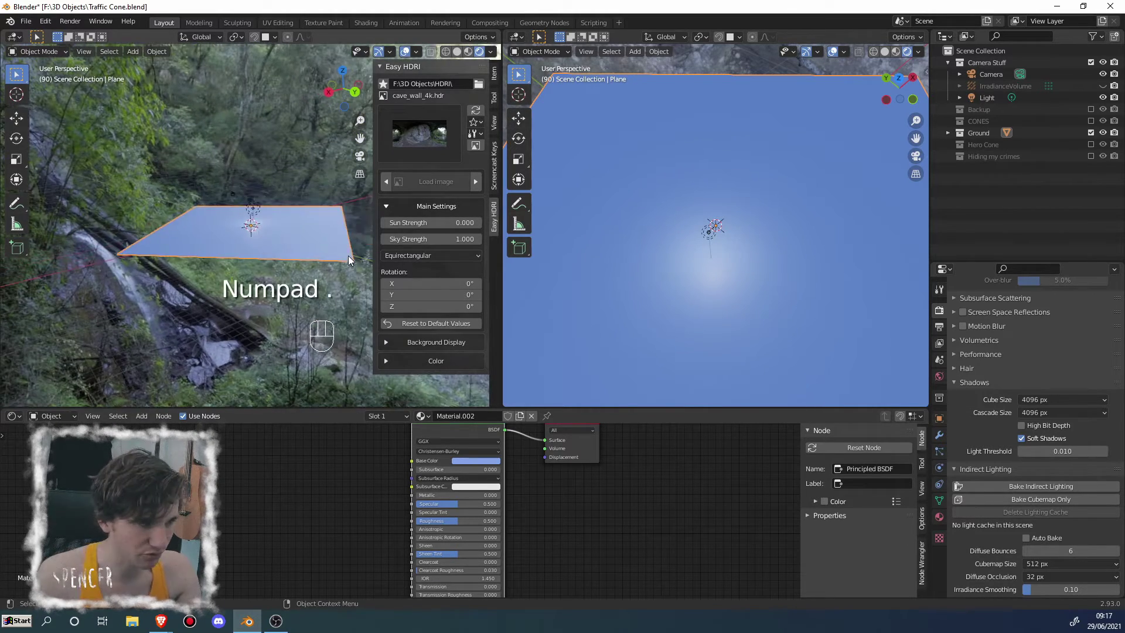
{"action": "middle_click_drag", "start_coordinate": [311, 308], "coordinate": [346, 264]}
{"action": "key", "text": "n"}
{"action": "scroll", "coordinate": [293, 249], "scroll_direction": "up", "scroll_amount": 4}
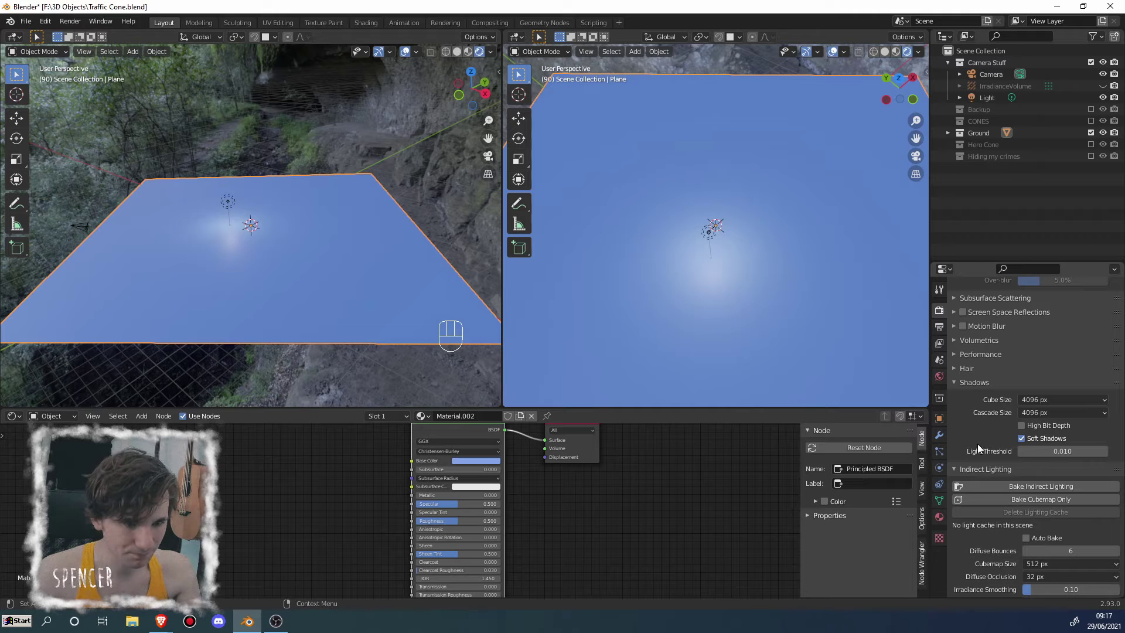
Enable the transparent film background in the render settings and save Traffic Cone.blend
{"action": "scroll", "coordinate": [975, 441], "scroll_direction": "down", "scroll_amount": 5}
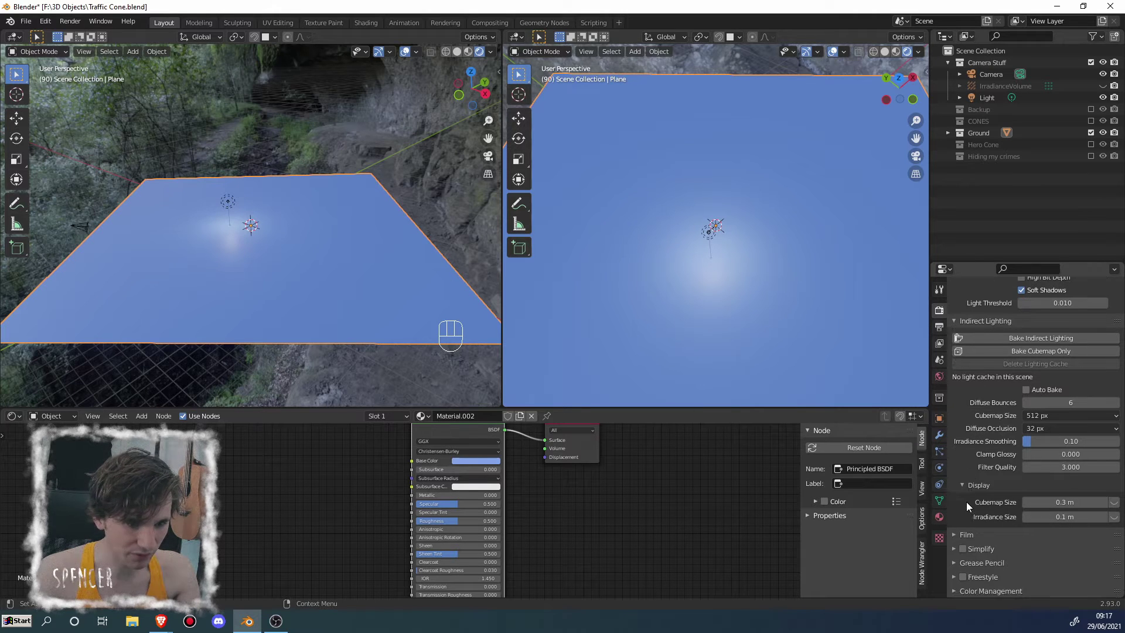
{"action": "left_click", "coordinate": [954, 534]}
{"action": "left_click", "coordinate": [1022, 516]}
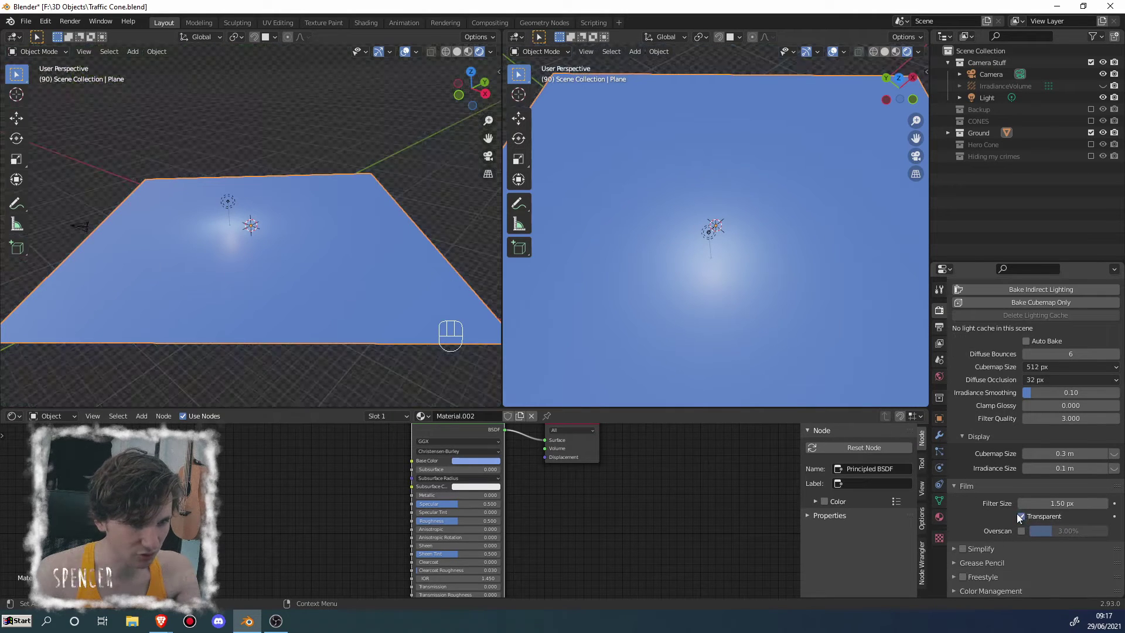
{"action": "middle_click_drag", "start_coordinate": [280, 195], "coordinate": [359, 178]}
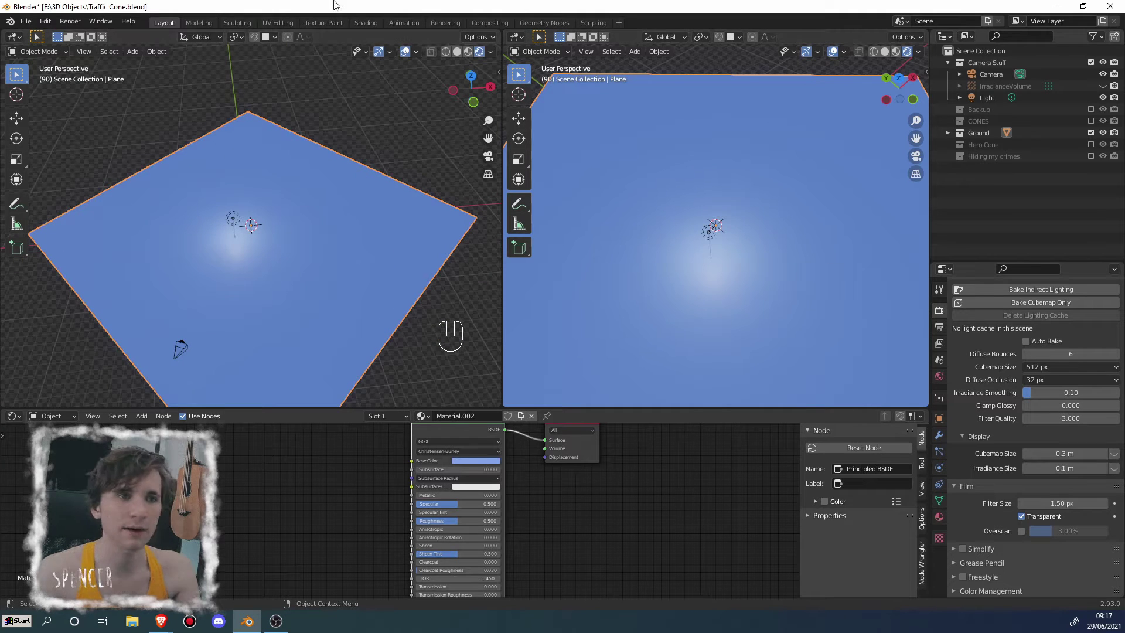
{"action": "key", "text": "ctrl+s"}
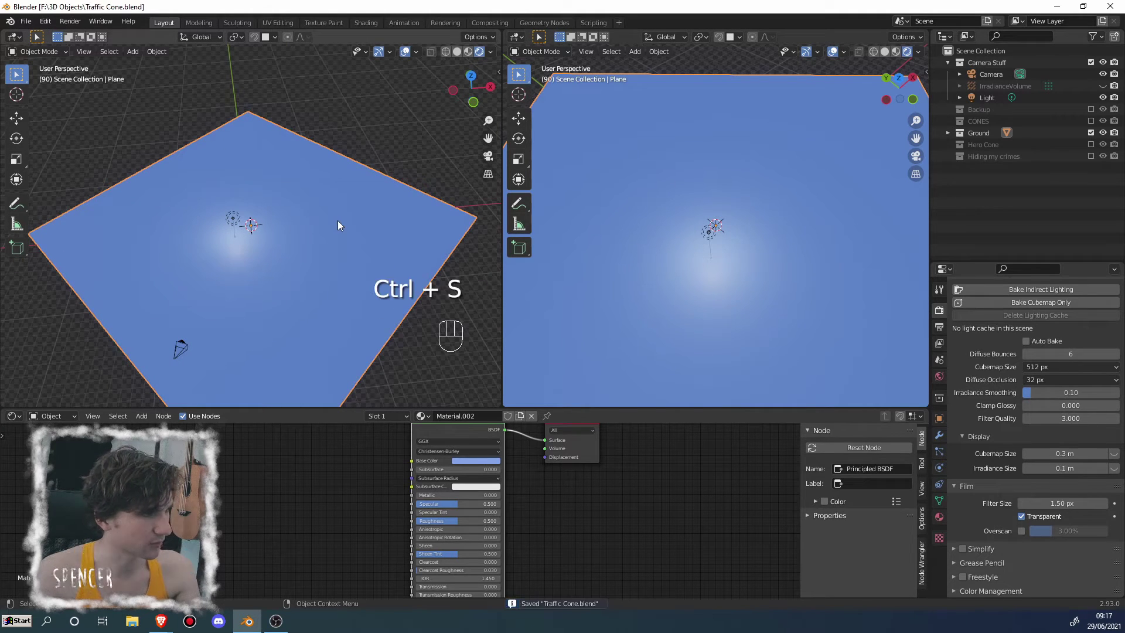
Make the node editor taller and delete the Principled BSDF node from the ground's Material.002
{"action": "middle_click_drag", "start_coordinate": [337, 225], "coordinate": [338, 409]}
{"action": "left_click_drag", "start_coordinate": [338, 409], "coordinate": [309, 338]}
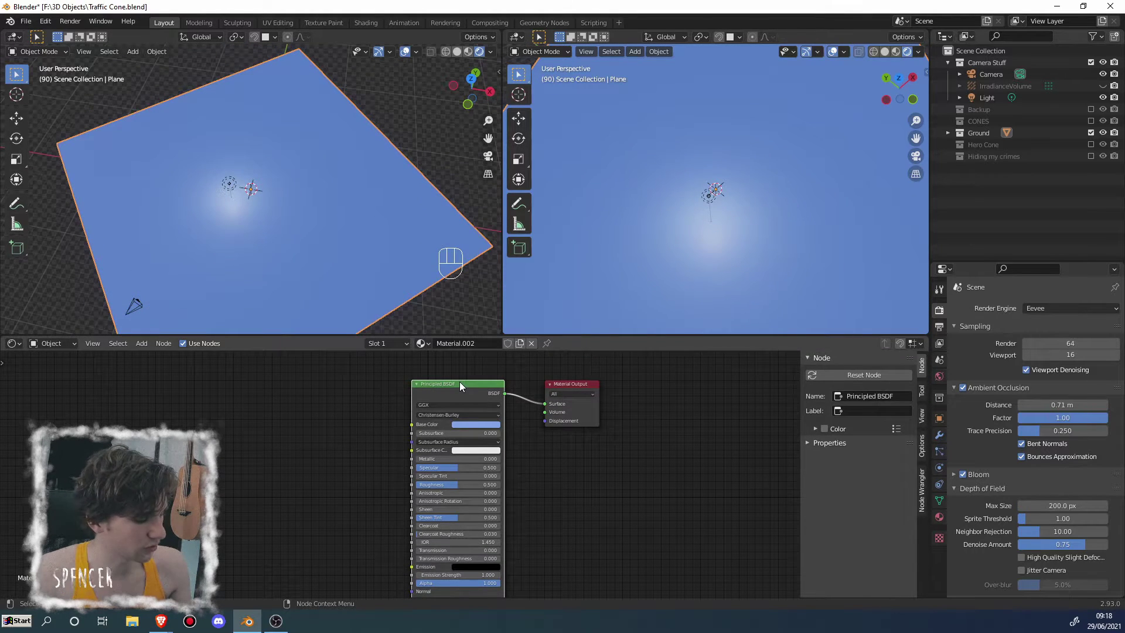
{"action": "key", "text": "x"}
{"action": "mouse_move", "coordinate": [316, 252]}
{"action": "middle_mouse_down"}
{"action": "mouse_move", "coordinate": [283, 202]}
{"action": "mouse_move", "coordinate": [294, 269]}
{"action": "mouse_move", "coordinate": [296, 243]}
{"action": "middle_mouse_up"}
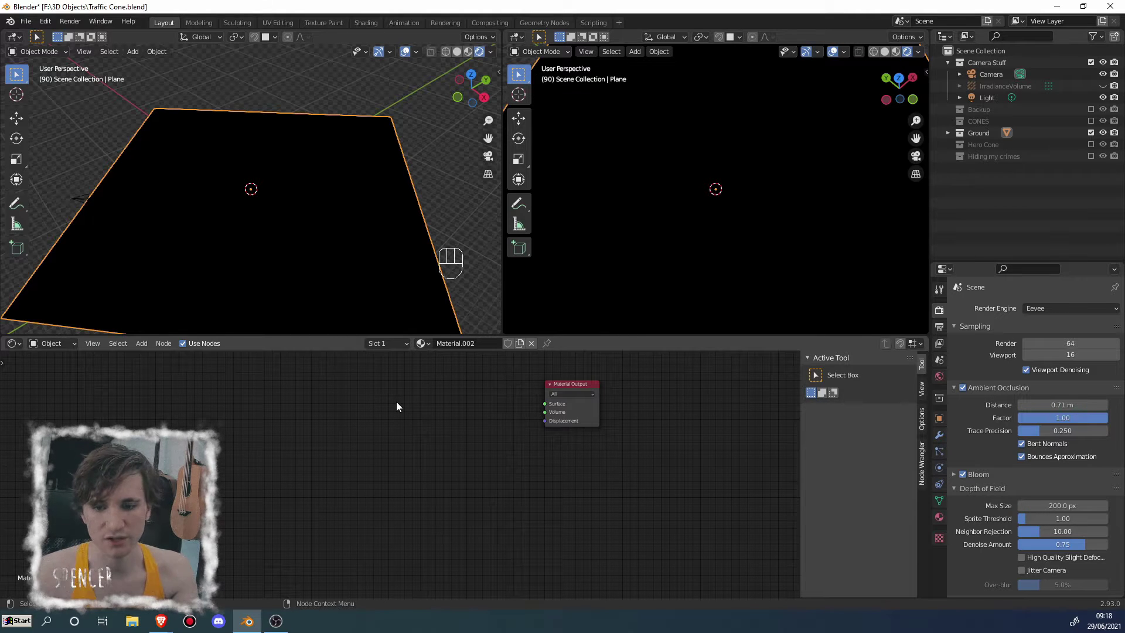
Add a Wave Texture node to Material.002 by searching the node list for "texture"
{"action": "key", "text": "shift+a"}
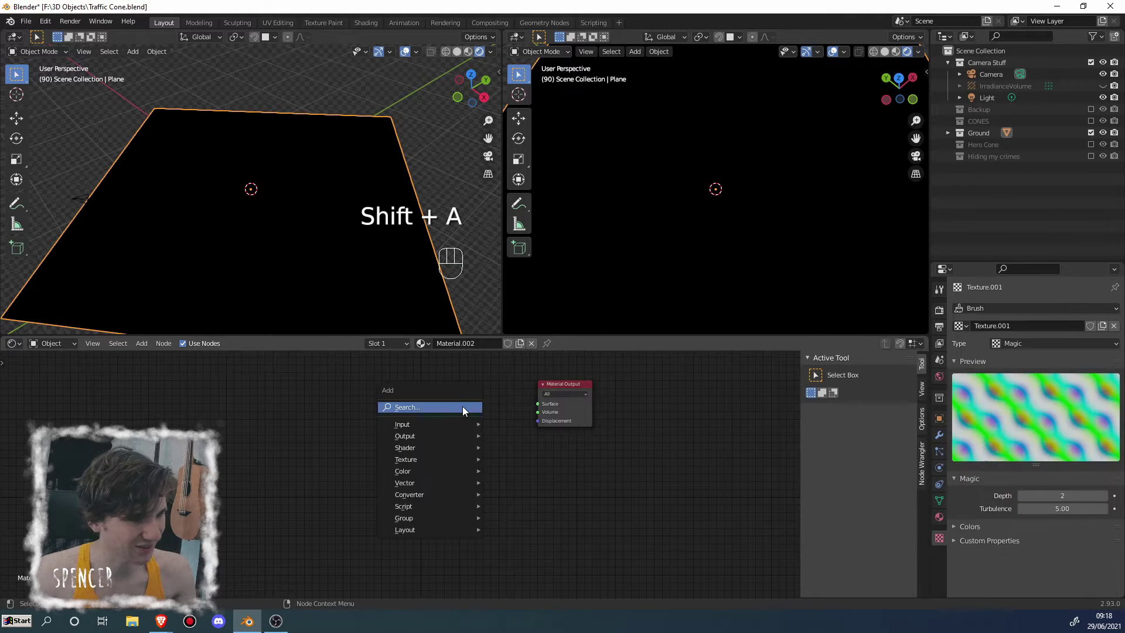
{"action": "left_click", "coordinate": [462, 405]}
{"action": "type", "text": "noise"}
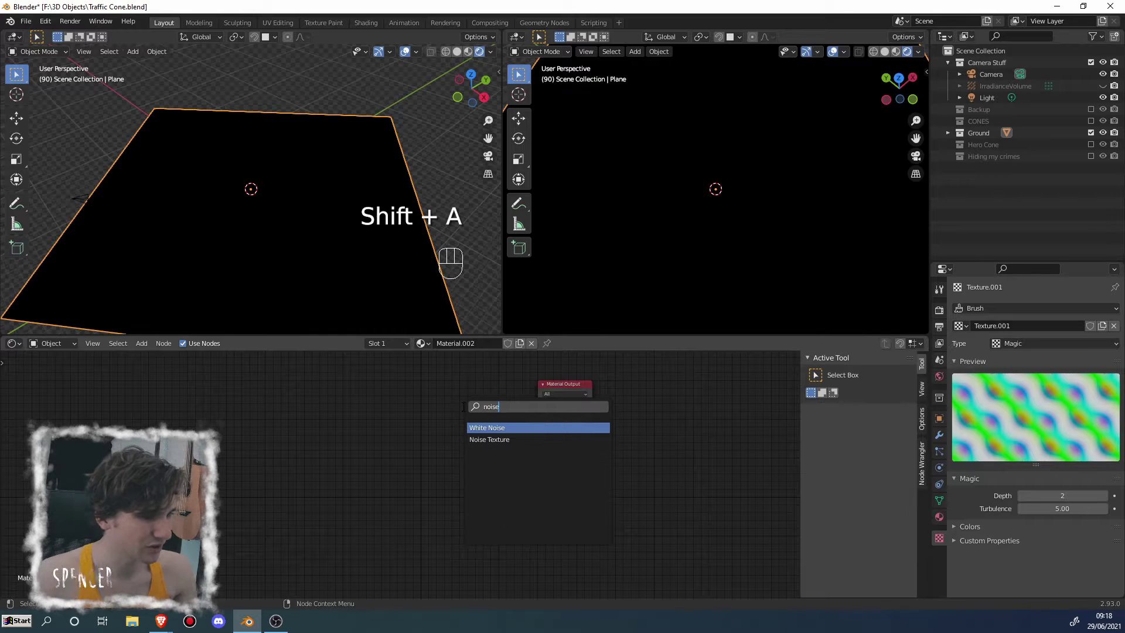
{"action": "key", "text": "BackSpace"}
{"action": "key", "text": "BackSpace"}
{"action": "key", "text": "BackSpace"}
{"action": "key", "text": "BackSpace"}
{"action": "key", "text": "BackSpace"}
{"action": "type", "text": "t"}
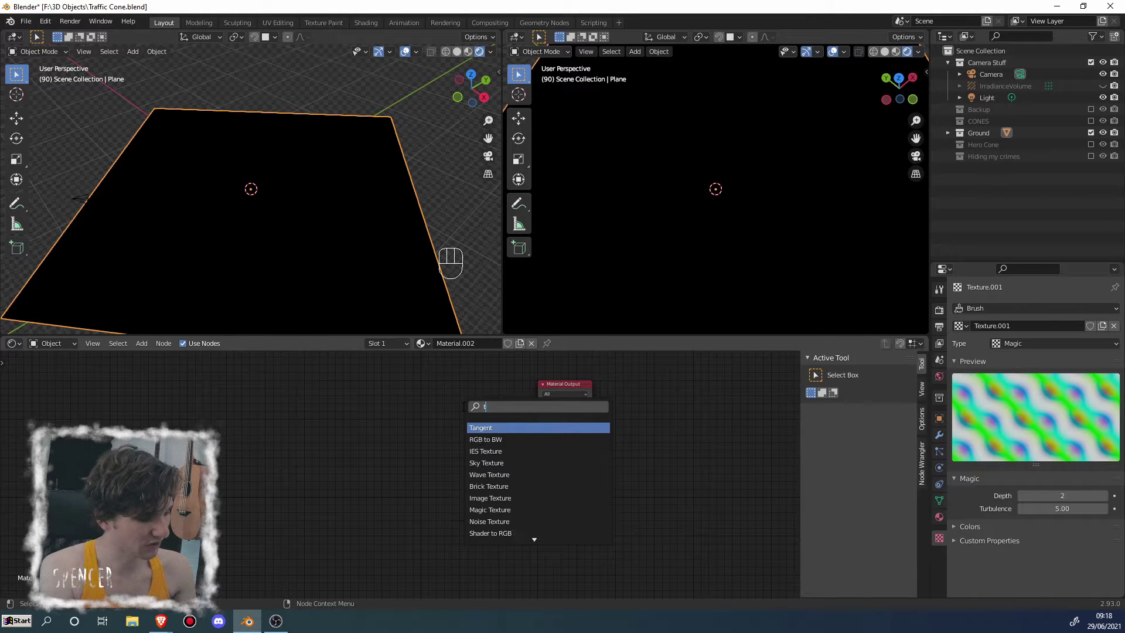
{"action": "type", "text": "exture"}
{"action": "key", "text": "Down"}
{"action": "key", "text": "Down"}
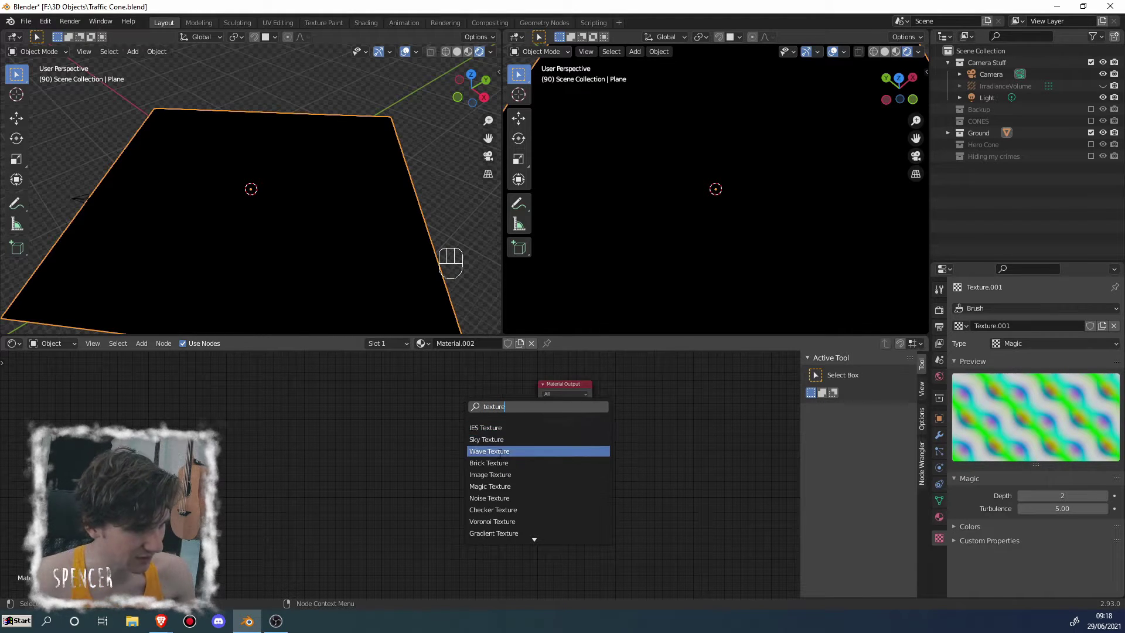
{"action": "key", "text": "Return"}
Connect the Wave Texture's Color to the Material Output's Surface and space the two nodes farther apart
{"action": "left_click_drag", "start_coordinate": [459, 384], "coordinate": [538, 404]}
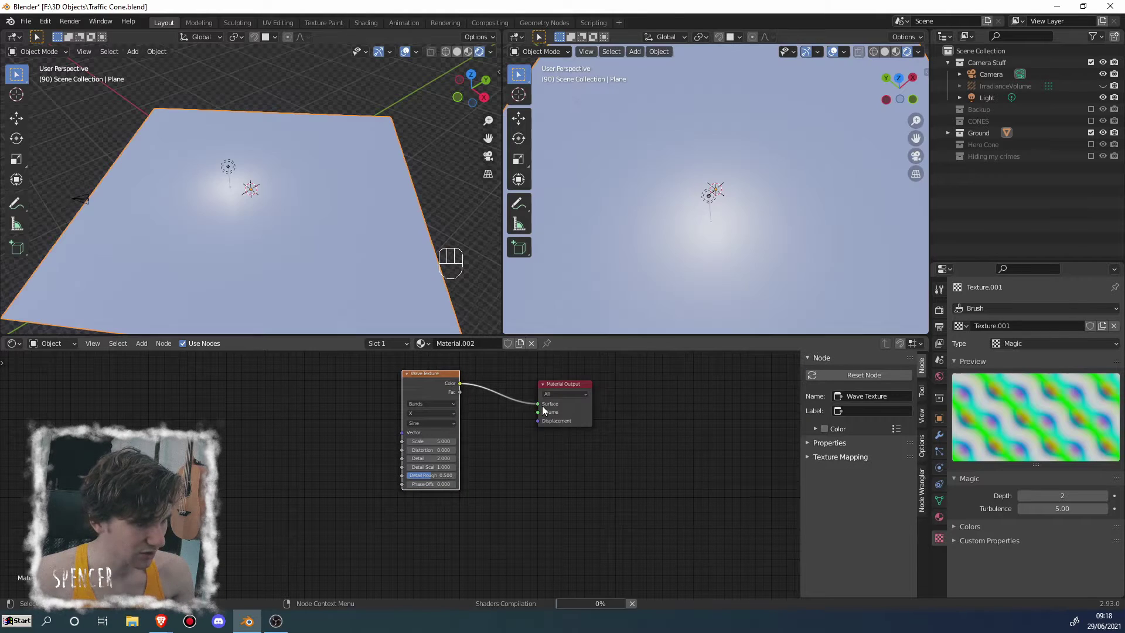
{"action": "left_click_drag", "start_coordinate": [425, 374], "coordinate": [376, 381]}
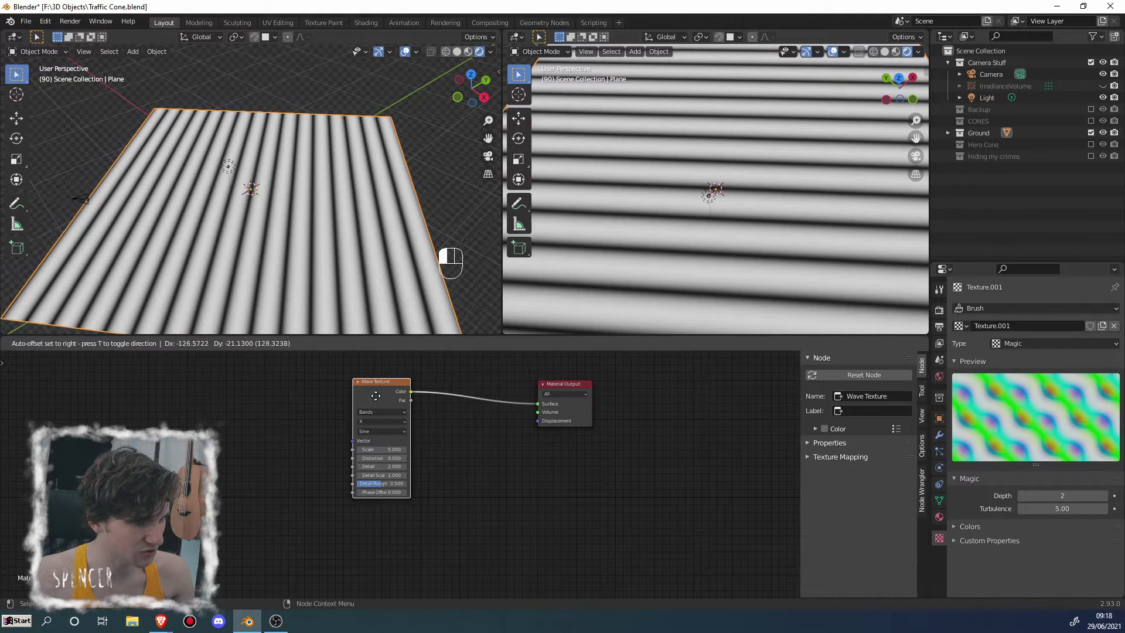
{"action": "mouse_move", "coordinate": [370, 449]}
{"action": "left_mouse_down"}
{"action": "mouse_move", "coordinate": [446, 449]}
{"action": "mouse_move", "coordinate": [355, 448]}
{"action": "mouse_move", "coordinate": [445, 449]}
{"action": "mouse_move", "coordinate": [387, 449]}
{"action": "left_mouse_up"}
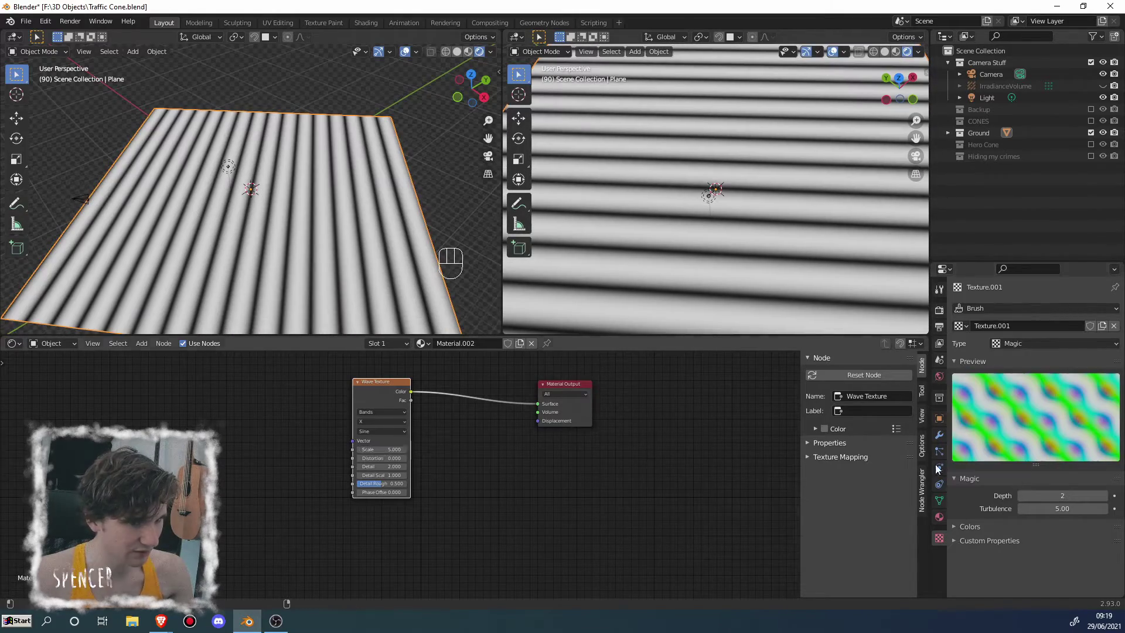
{"action": "scroll", "coordinate": [494, 459], "scroll_direction": "up", "scroll_amount": 2}
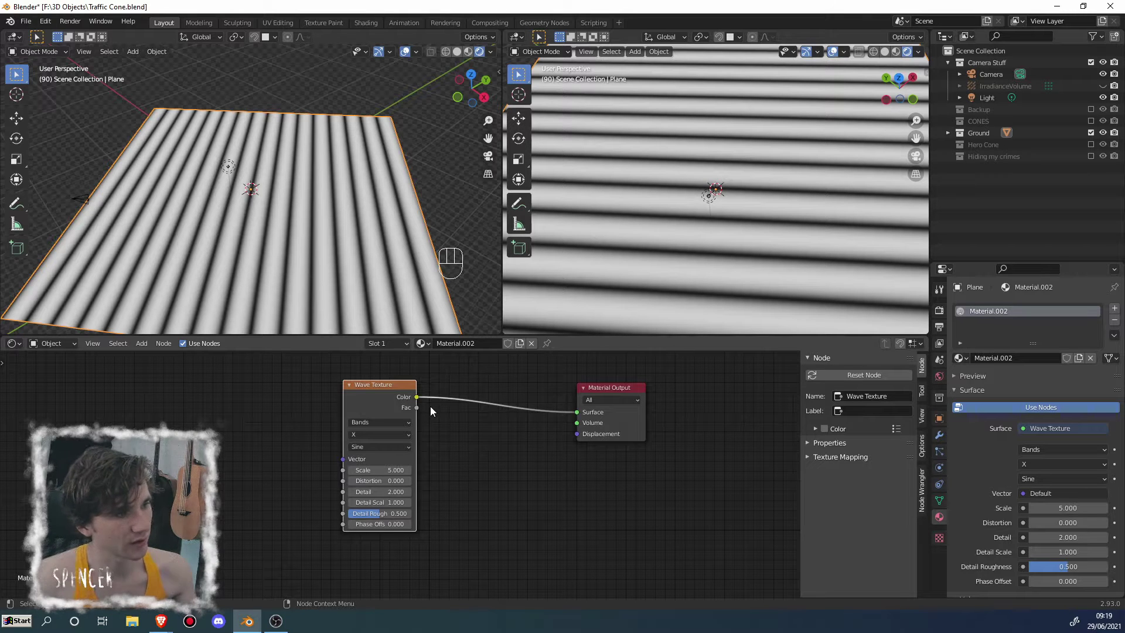
{"action": "left_click_drag", "start_coordinate": [383, 395], "coordinate": [368, 395]}
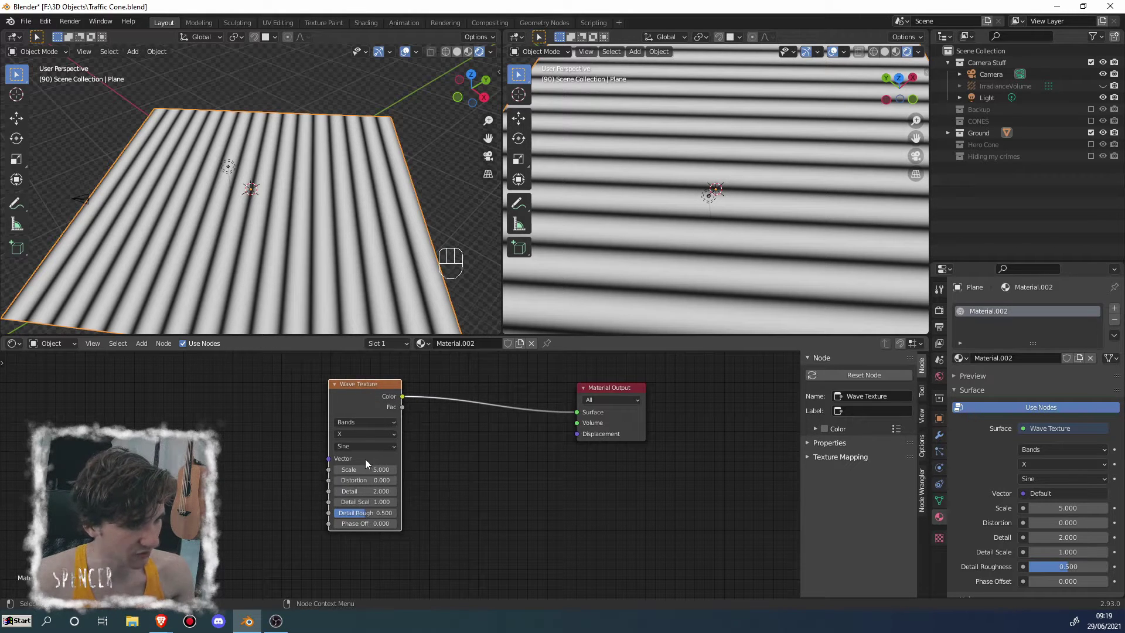
{"action": "left_click_drag", "start_coordinate": [355, 433], "coordinate": [305, 436]}
Insert a ColorRamp node on the link between the Wave Texture and the Material Output
{"action": "key", "text": "shift+a"}
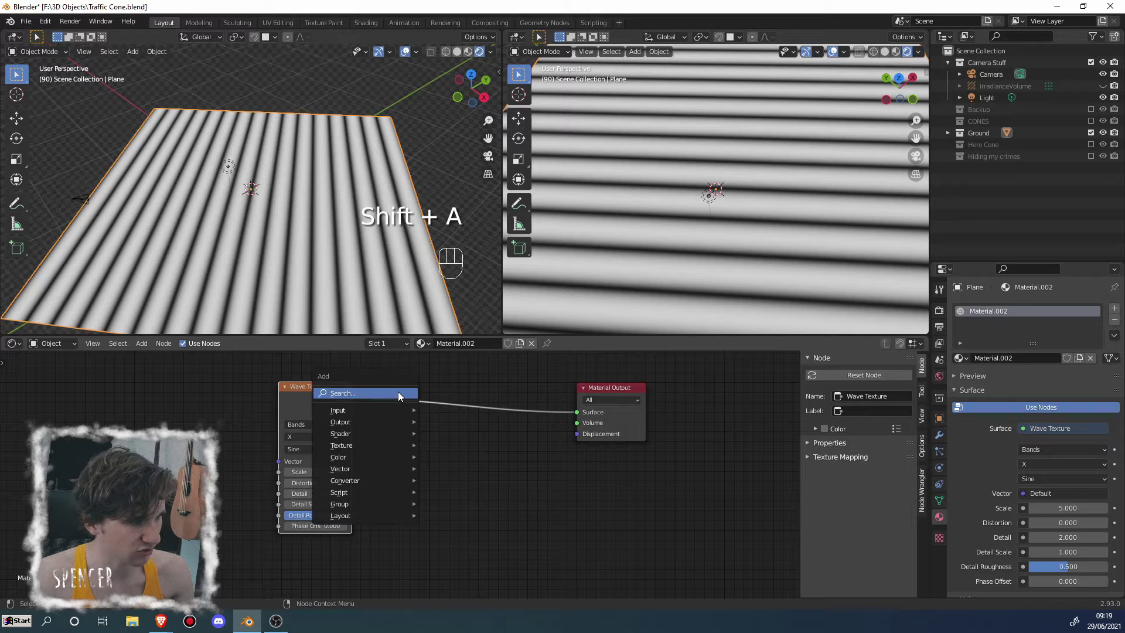
{"action": "type", "text": "colo"}
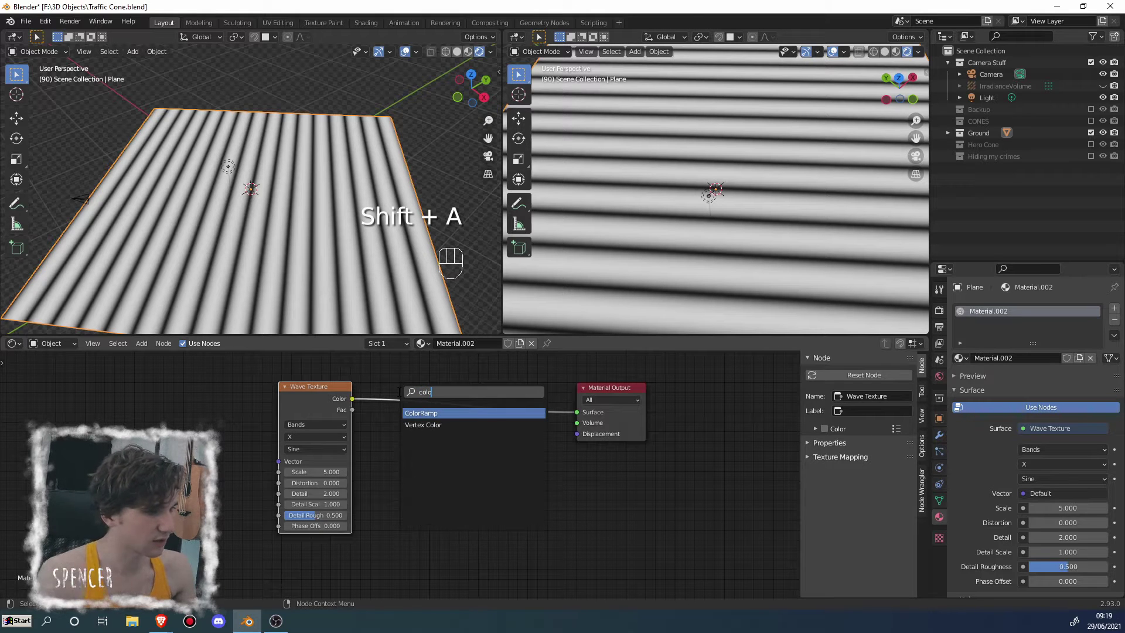
{"action": "left_click", "coordinate": [453, 413]}
{"action": "left_click", "coordinate": [465, 395]}
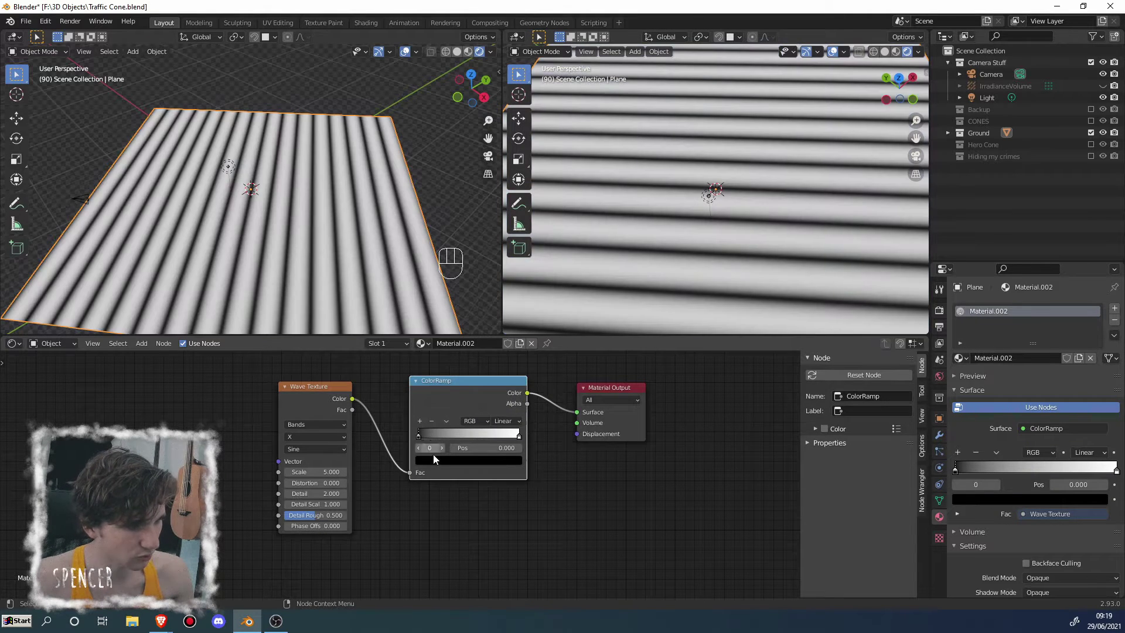
Recolour the ColorRamp's white stop to a dark reddish brown with hue 0.022
{"action": "left_click", "coordinate": [448, 462]}
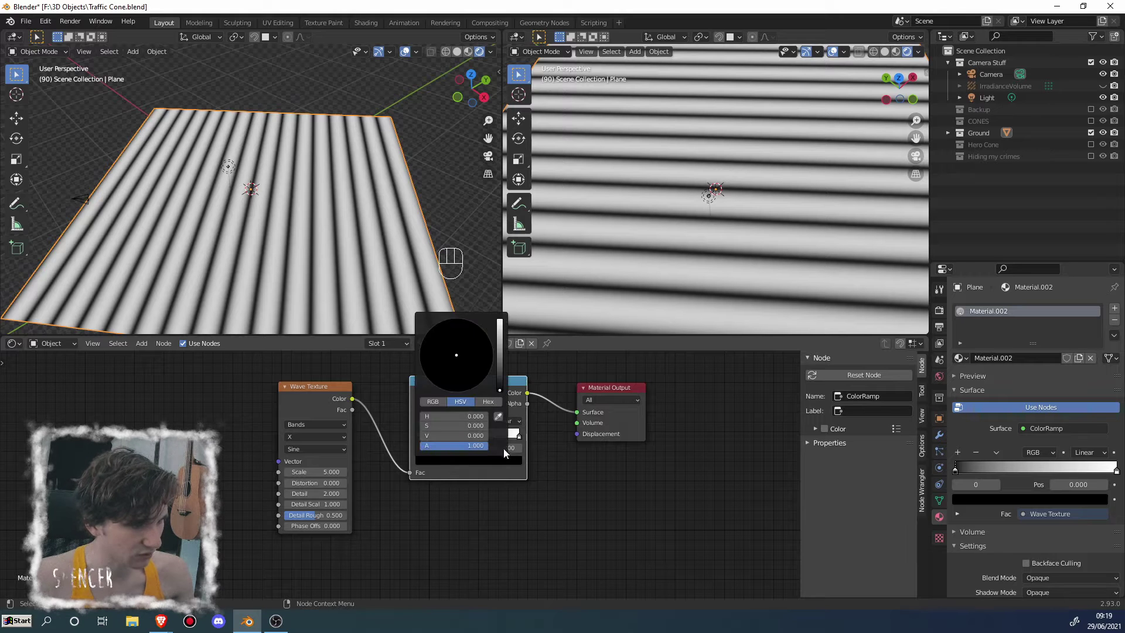
{"action": "left_click", "coordinate": [518, 437]}
{"action": "left_click", "coordinate": [508, 463]}
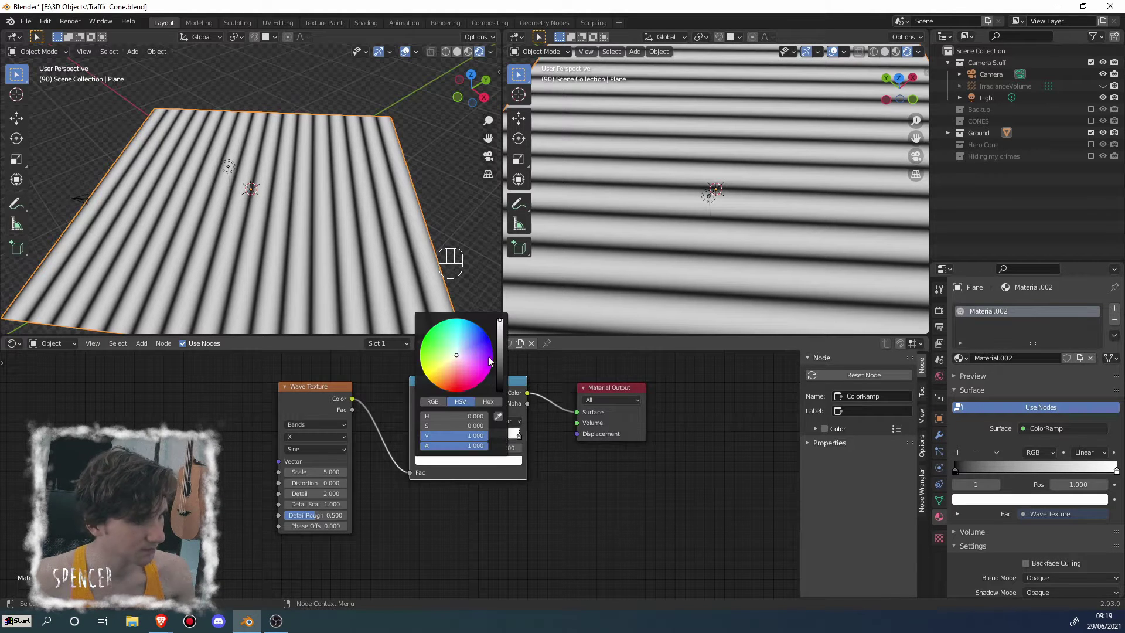
{"action": "left_click", "coordinate": [448, 381]}
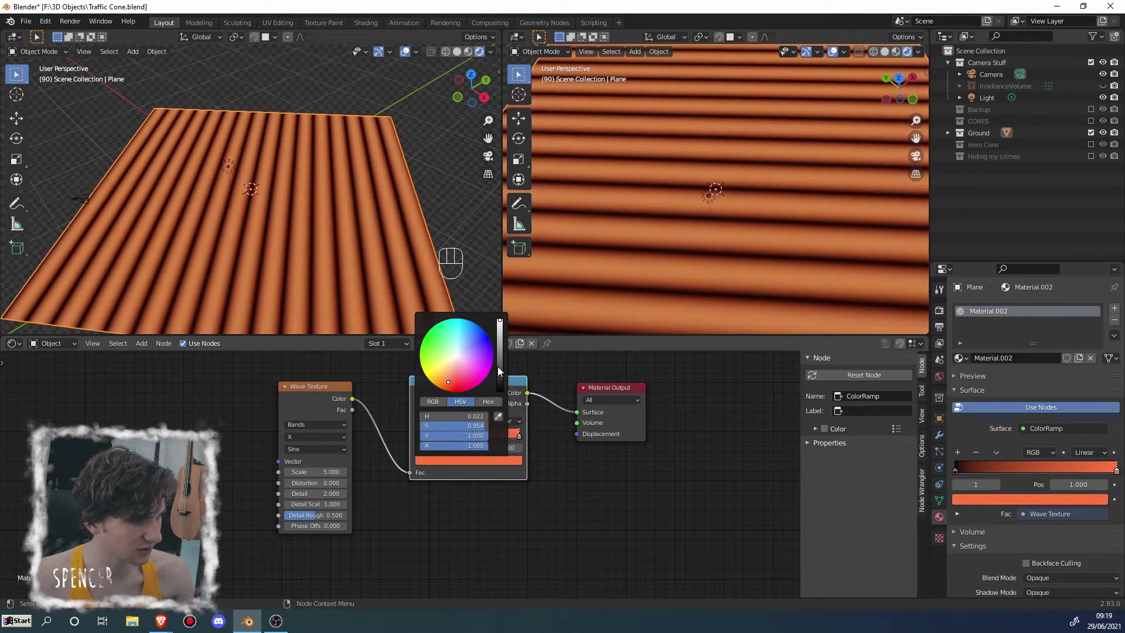
{"action": "left_click_drag", "start_coordinate": [498, 371], "coordinate": [499, 365]}
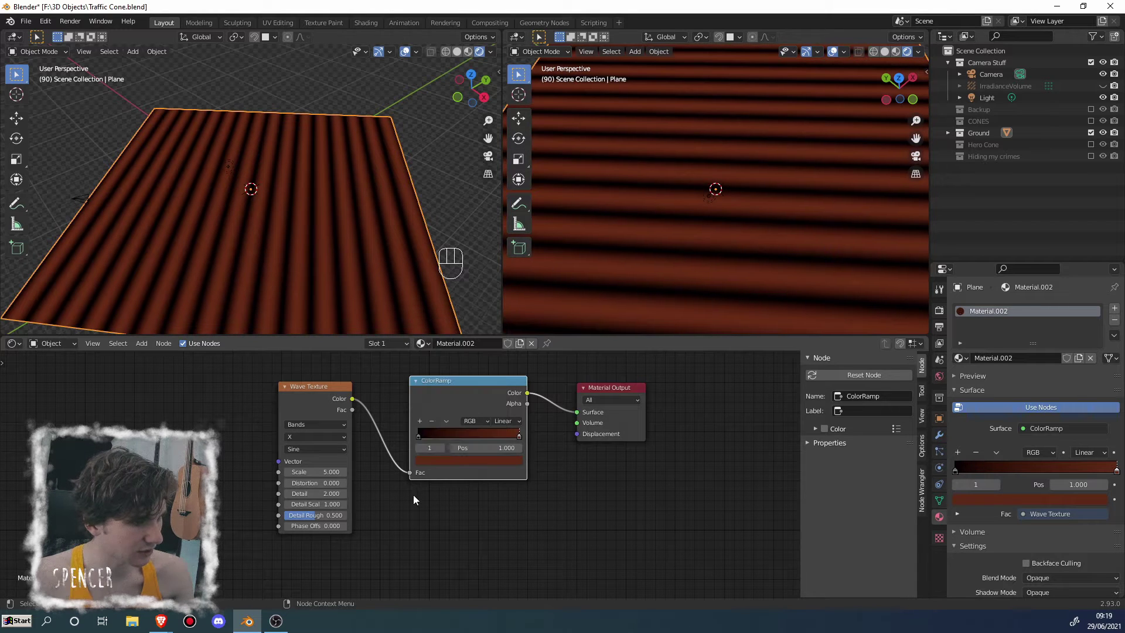
Move the ColorRamp's black stop to position 0.082 and its reddish brown stop to 0.336 to sharpen the stripes
{"action": "left_click_drag", "start_coordinate": [419, 434], "coordinate": [427, 437]}
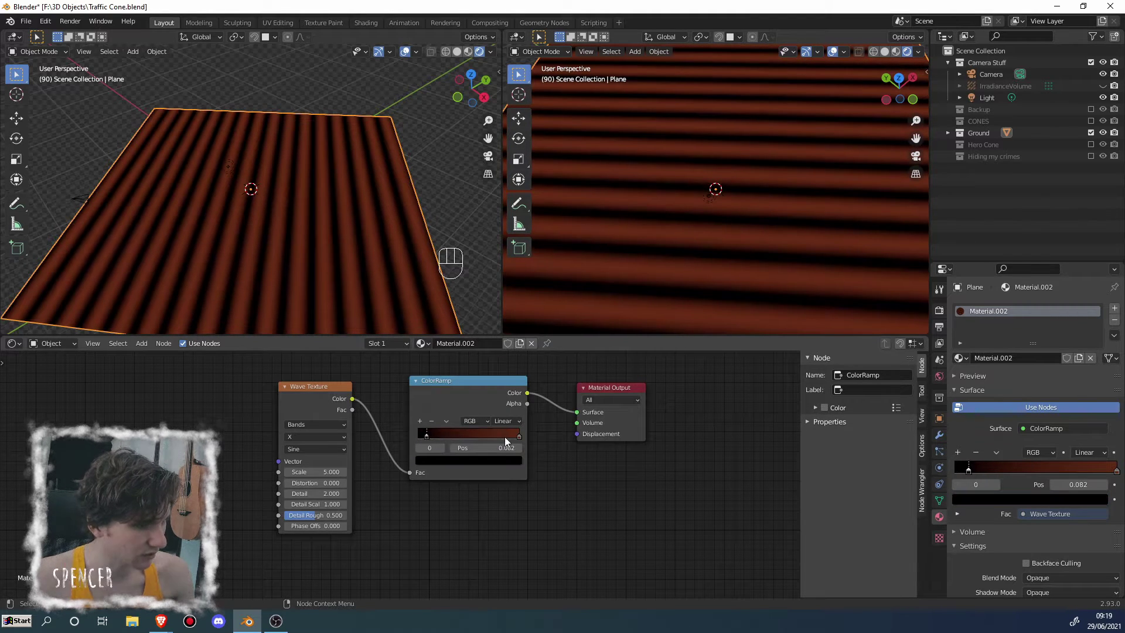
{"action": "left_click_drag", "start_coordinate": [519, 437], "coordinate": [448, 435]}
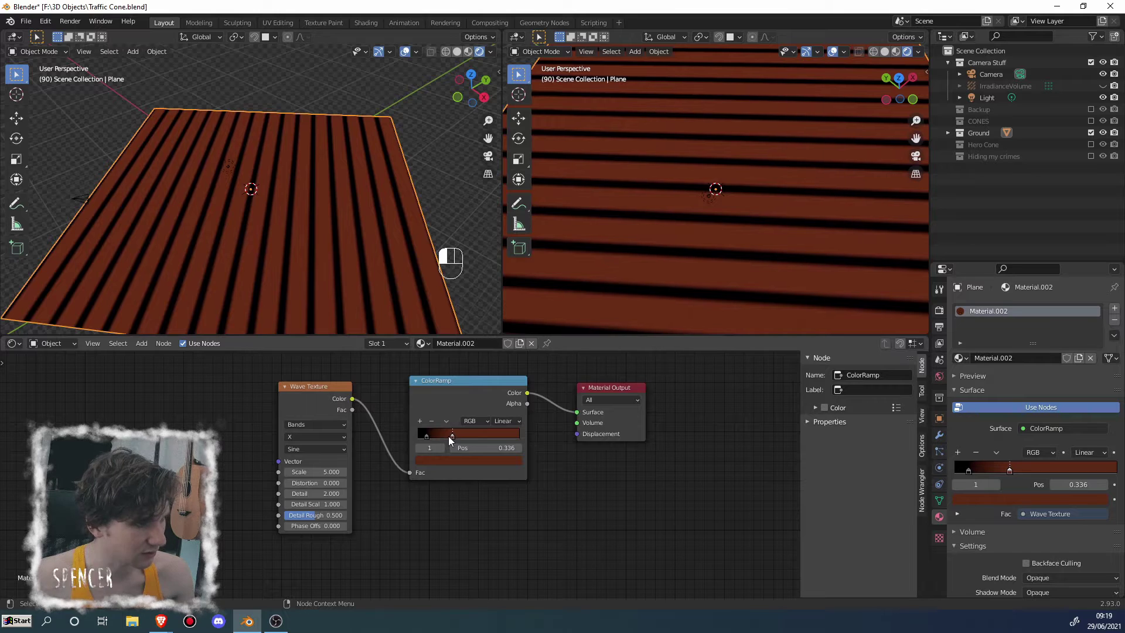
{"action": "middle_click_drag", "start_coordinate": [254, 239], "coordinate": [288, 230]}
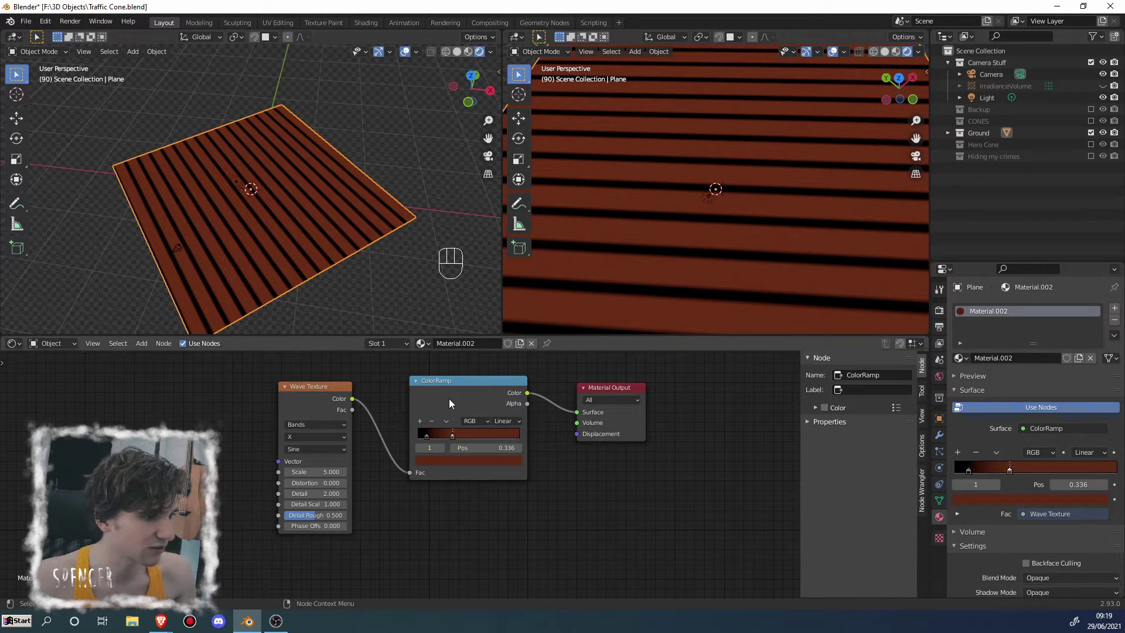
Delete the Wave Texture and ColorRamp nodes together, keeping only the Material Output
{"action": "left_click_drag", "start_coordinate": [258, 361], "coordinate": [487, 462]}
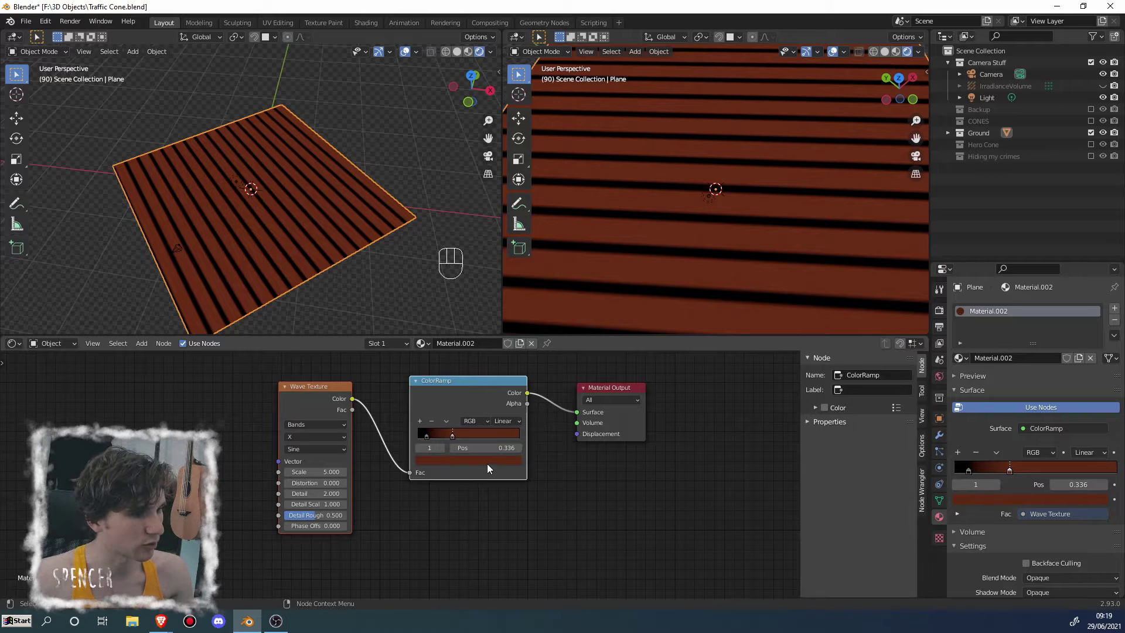
{"action": "key", "text": "c"}
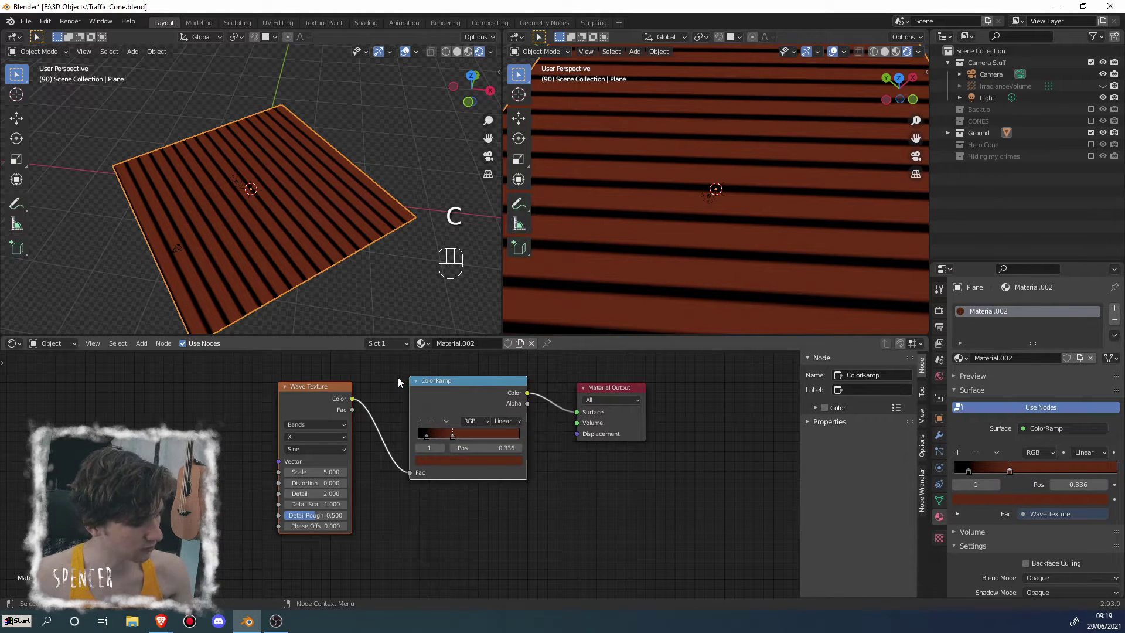
{"action": "key", "text": "x"}
Add a Noise Texture node and connect its Fac output to the Material Output's Surface
{"action": "key", "text": "shift+a"}
{"action": "left_click", "coordinate": [396, 378]}
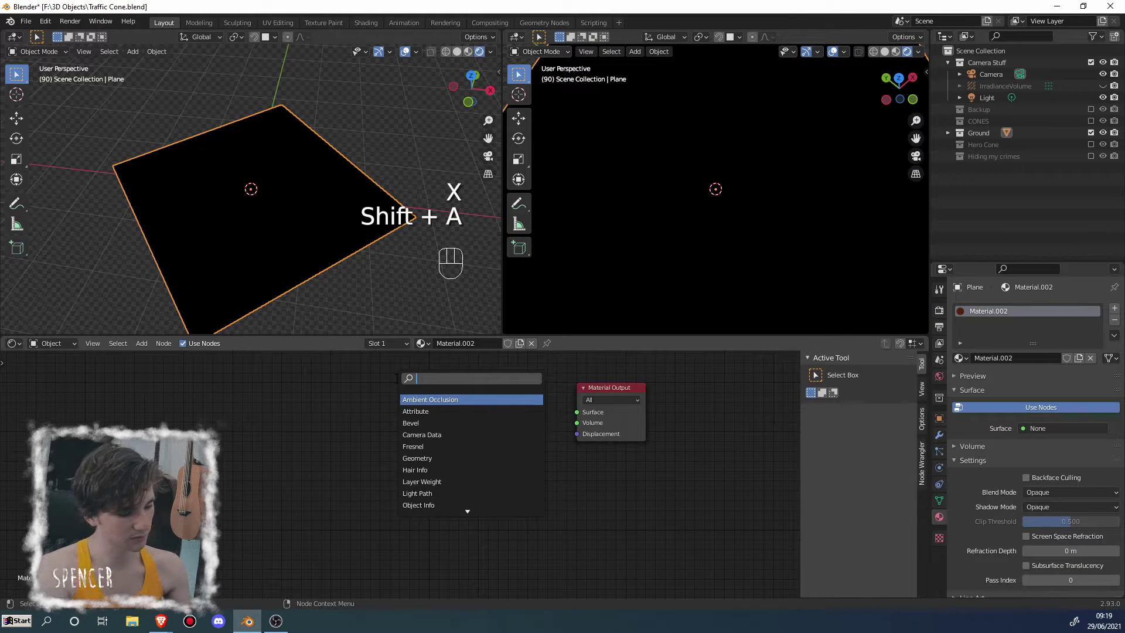
{"action": "type", "text": "noise"}
{"action": "left_click", "coordinate": [426, 411]}
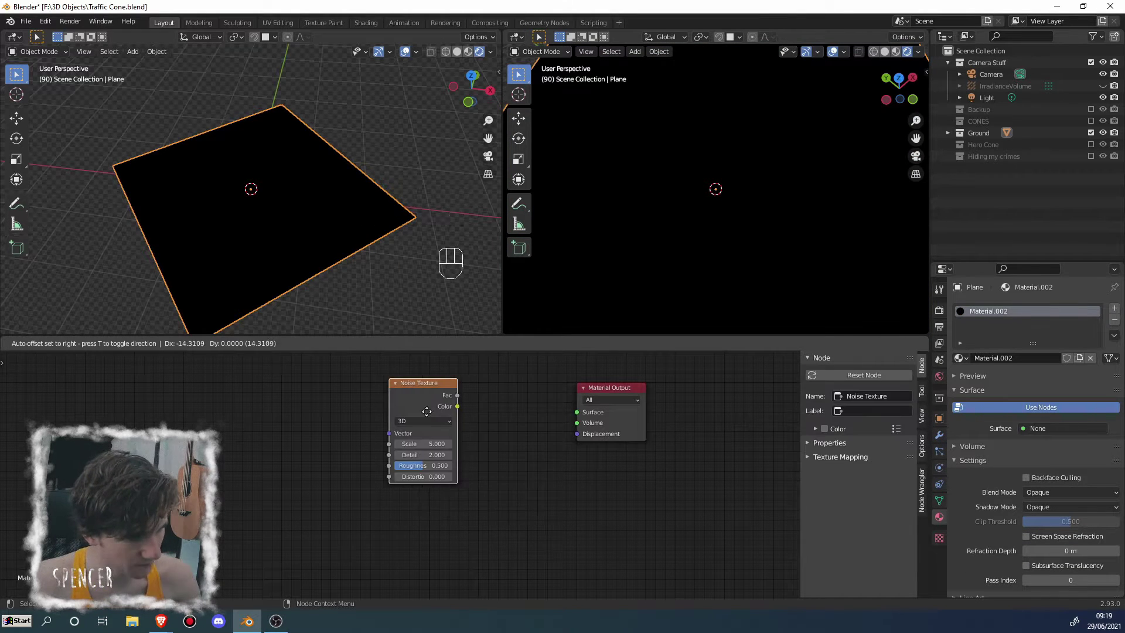
{"action": "left_click", "coordinate": [401, 414]}
{"action": "left_click_drag", "start_coordinate": [433, 398], "coordinate": [577, 412]}
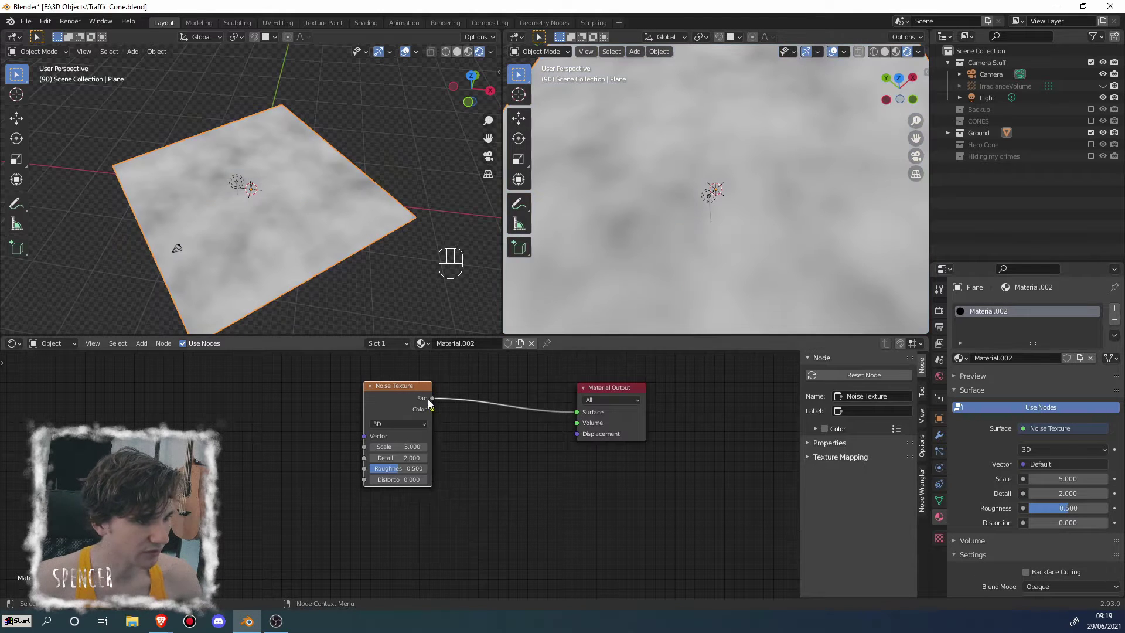
Try a Scale of about 52.5 and a higher Distortion on the Noise Texture, discarding both changes
{"action": "left_click_drag", "start_coordinate": [404, 446], "coordinate": [650, 446]}
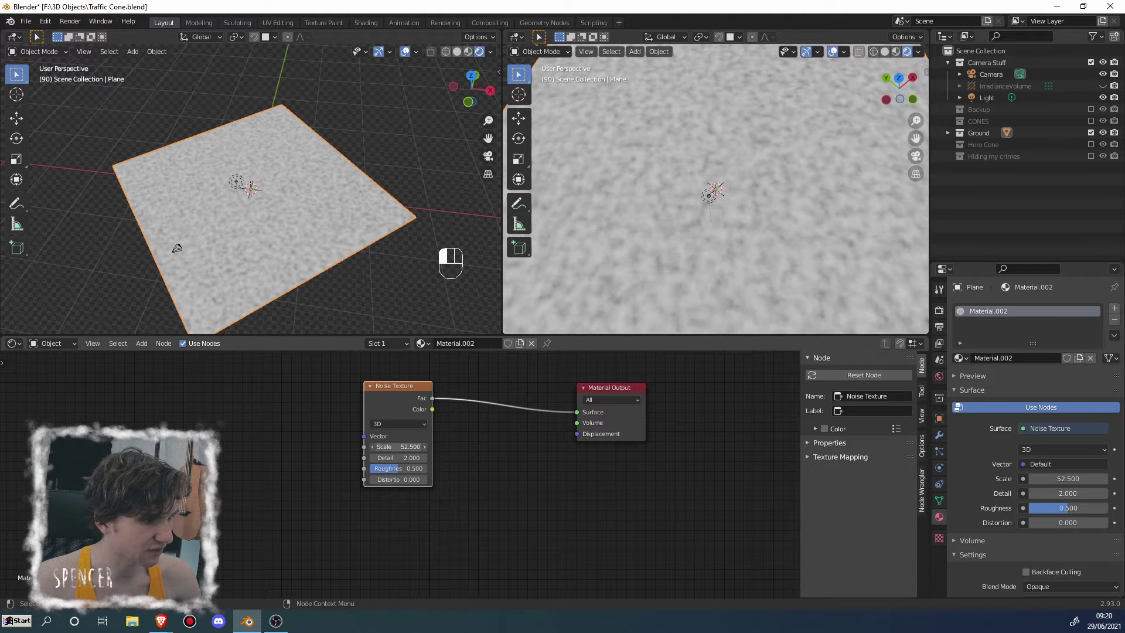
{"action": "key", "text": "Escape"}
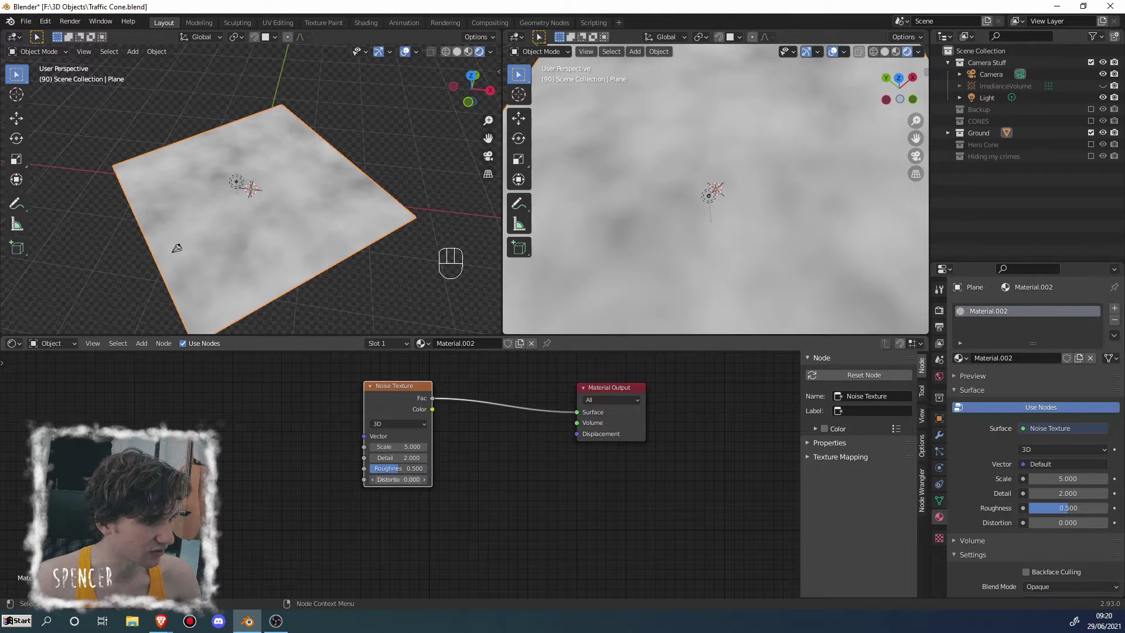
{"action": "left_click_drag", "start_coordinate": [394, 479], "coordinate": [434, 479]}
{"action": "key", "text": "Escape"}
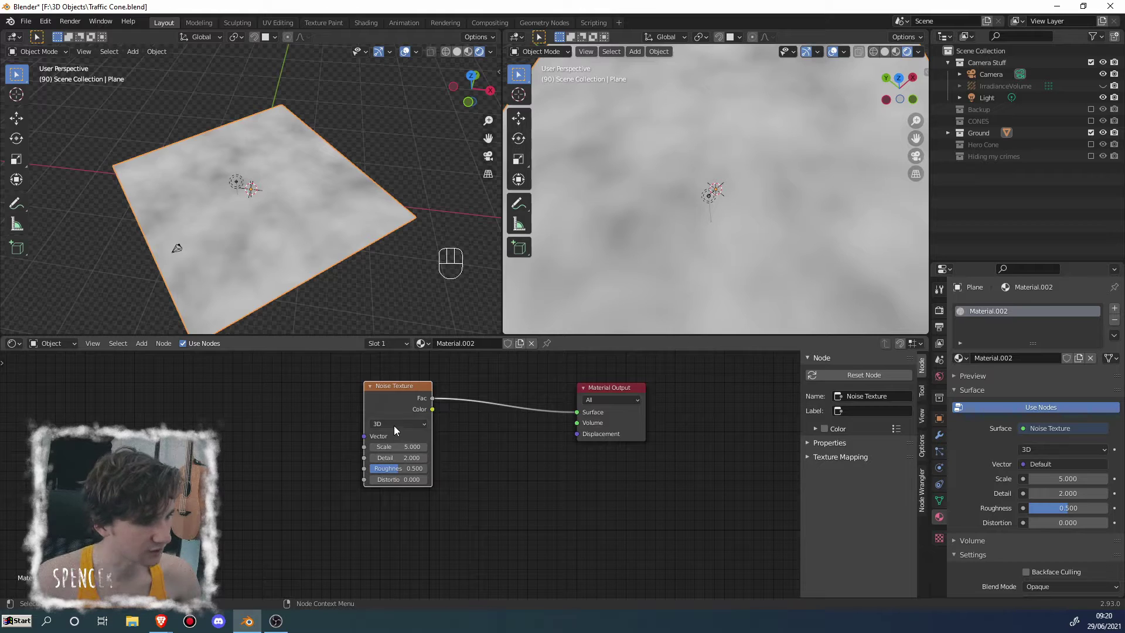
Replace the Noise Texture with a Voronoi Texture node and connect its Distance output to the Material Output's Surface
{"action": "left_click_drag", "start_coordinate": [390, 401], "coordinate": [378, 410]}
{"action": "key", "text": "x"}
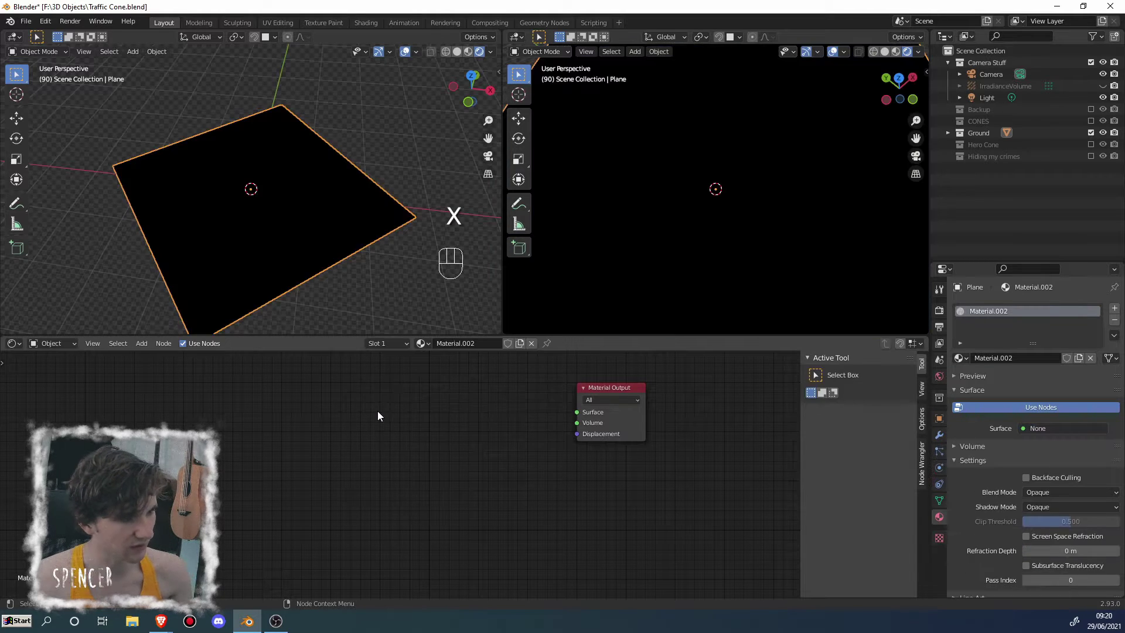
{"action": "key", "text": "shift+a"}
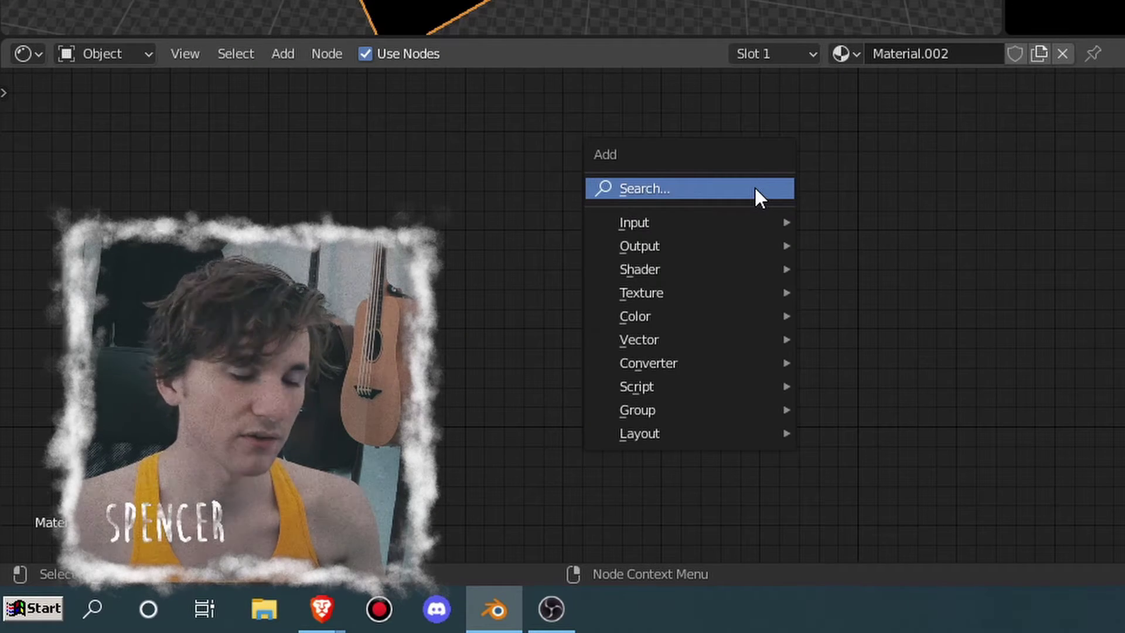
{"action": "left_click", "coordinate": [754, 188]}
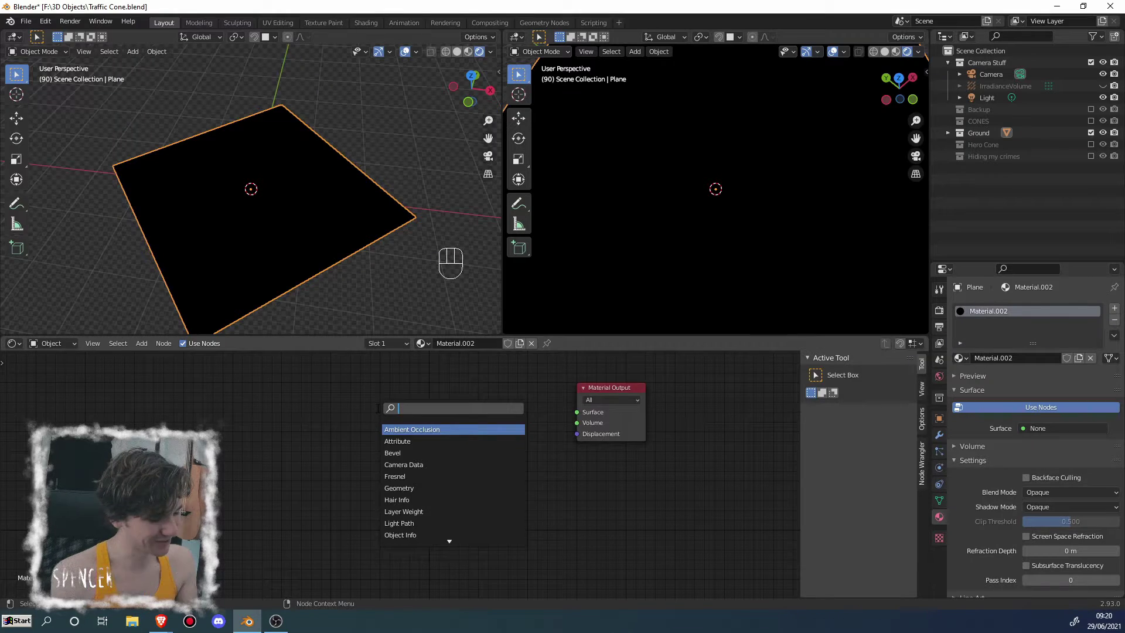
{"action": "type", "text": "voro"}
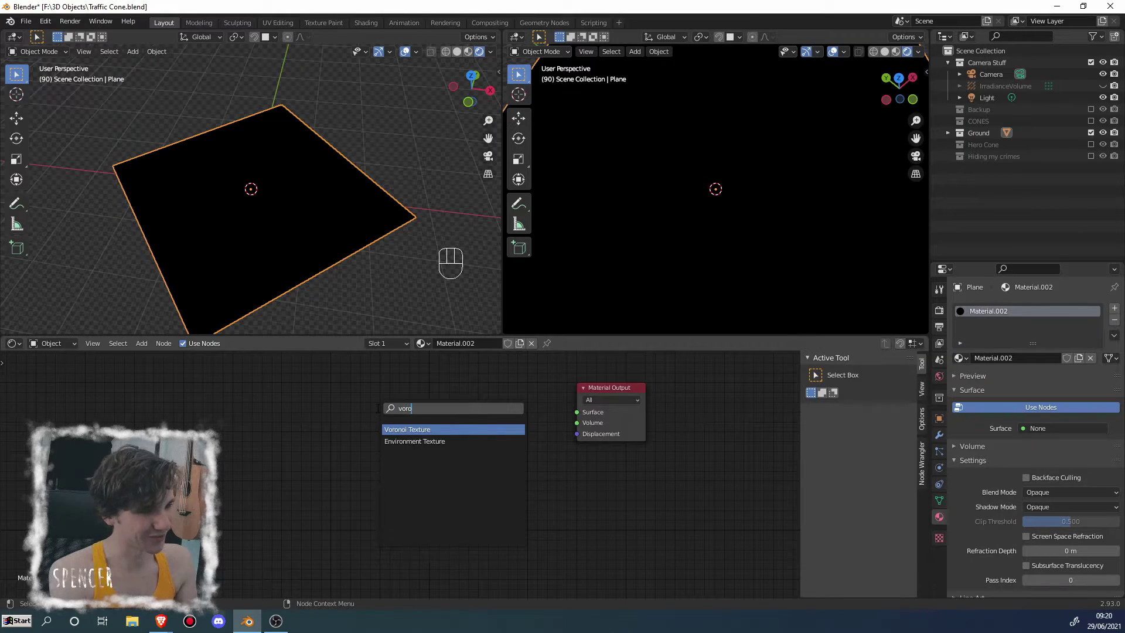
{"action": "left_click", "coordinate": [389, 428]}
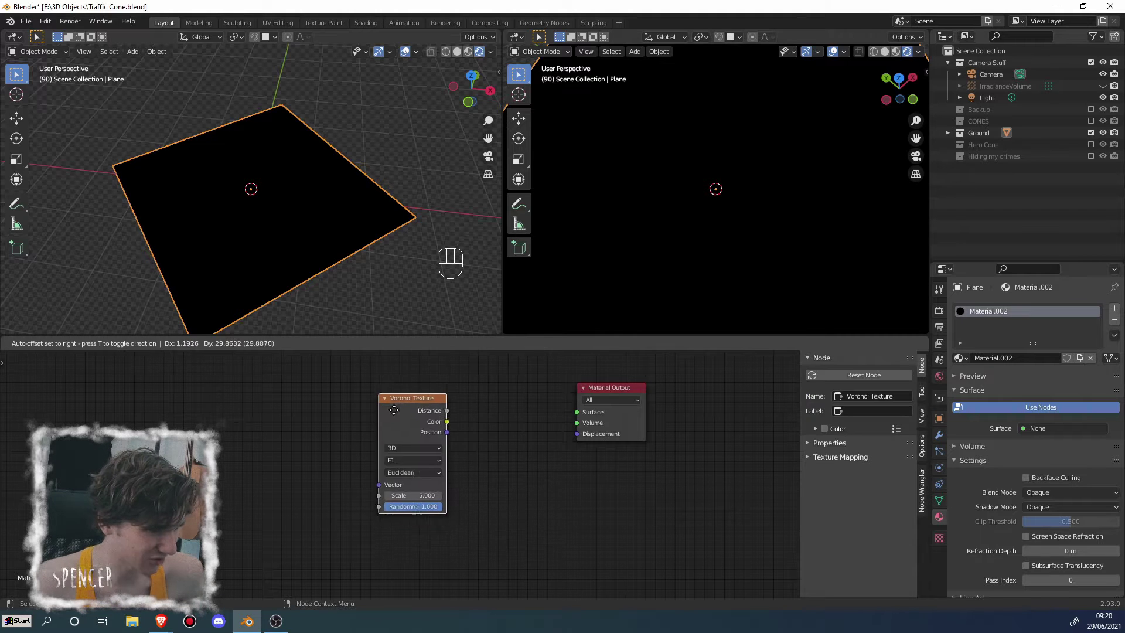
{"action": "left_click", "coordinate": [410, 437]}
{"action": "left_click_drag", "start_coordinate": [445, 412], "coordinate": [576, 412]}
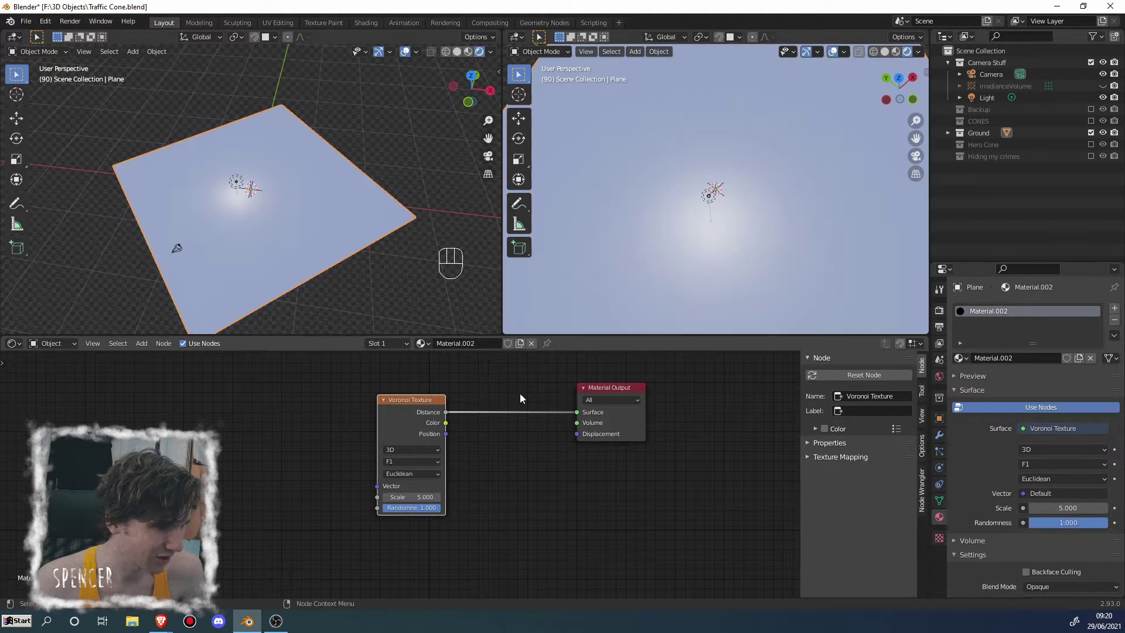
Insert a ColorRamp between the Voronoi Texture and the Material Output and move its black stop to position 0.427
{"action": "scroll", "coordinate": [299, 225], "scroll_direction": "down", "scroll_amount": 2}
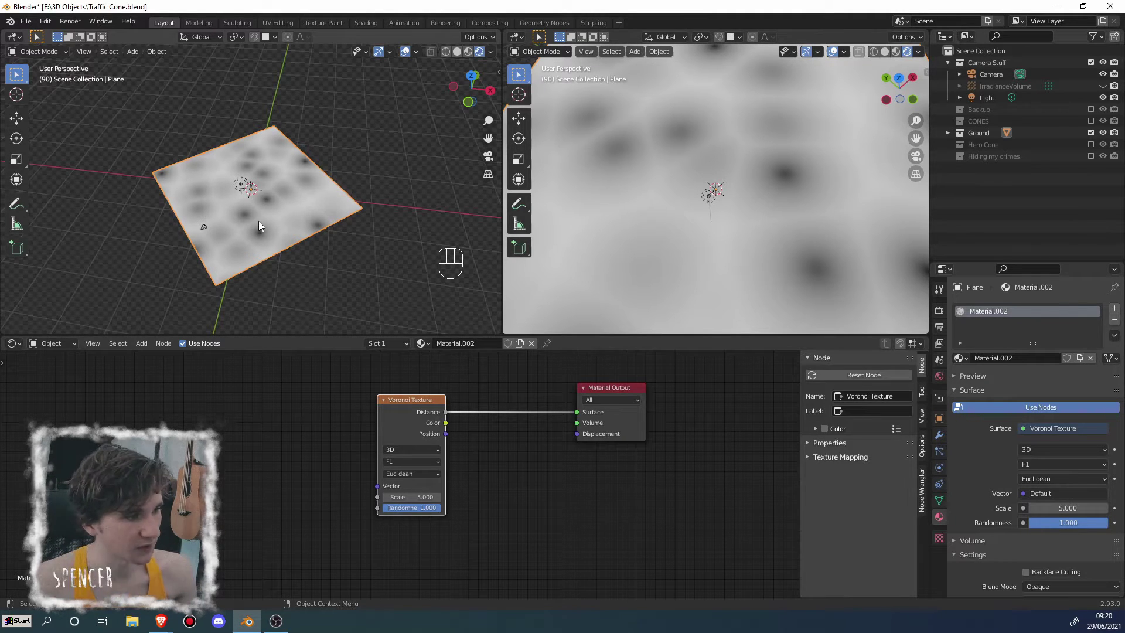
{"action": "scroll", "coordinate": [259, 220], "scroll_direction": "up", "scroll_amount": 5}
{"action": "middle_click_drag", "start_coordinate": [255, 222], "coordinate": [359, 242]}
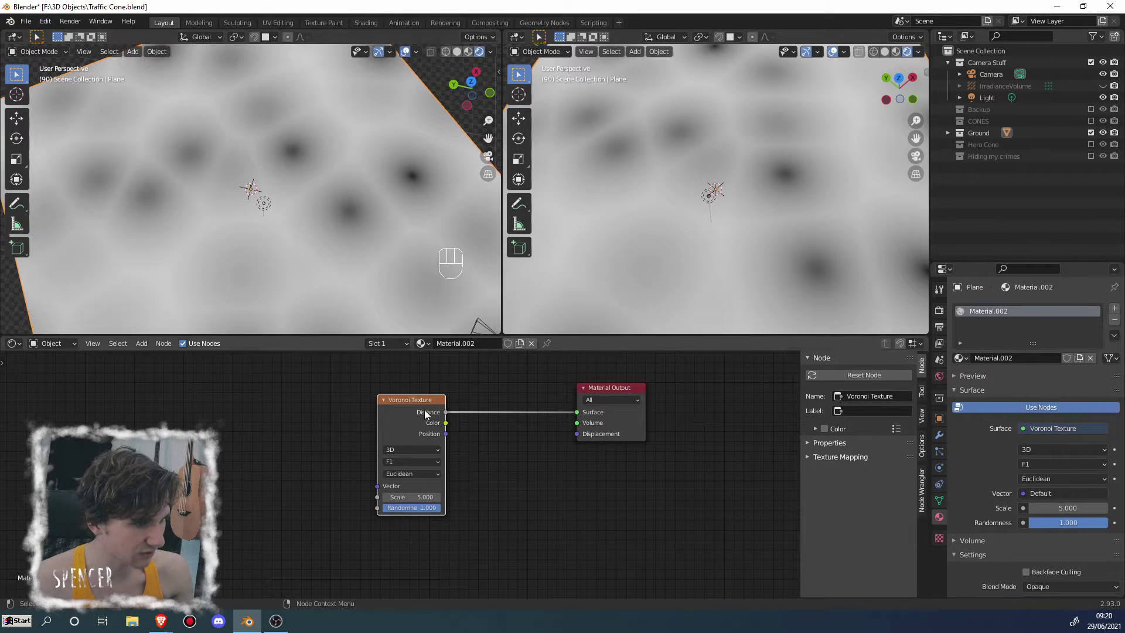
{"action": "left_click_drag", "start_coordinate": [426, 413], "coordinate": [365, 395]}
{"action": "key", "text": "shift+a"}
{"action": "type", "text": "colo"}
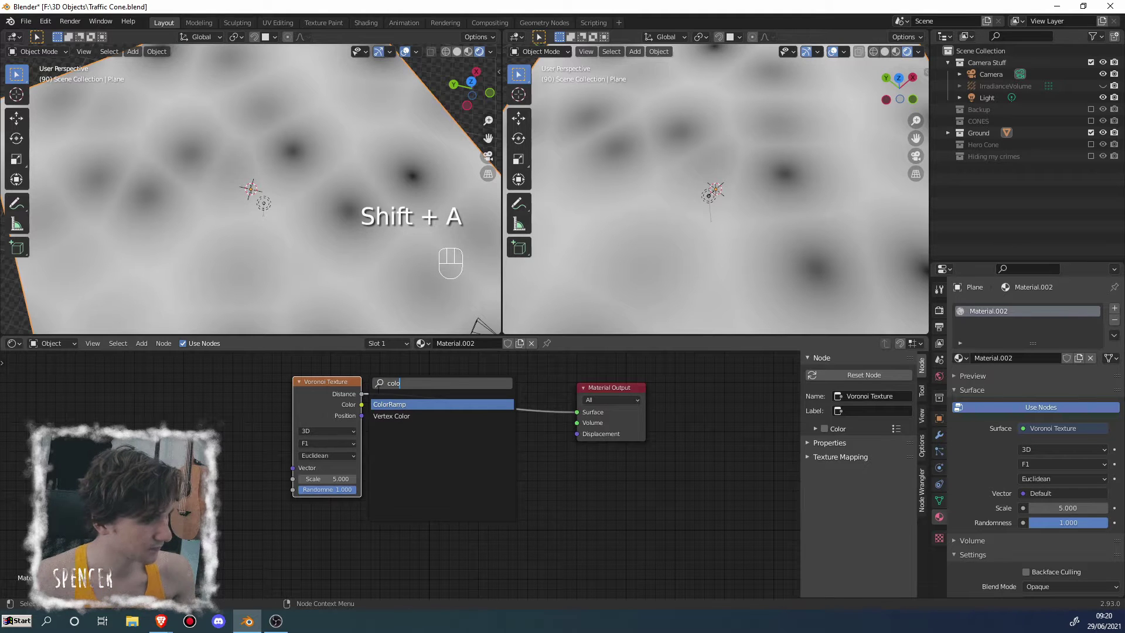
{"action": "key", "text": "Return"}
{"action": "left_click", "coordinate": [433, 410]}
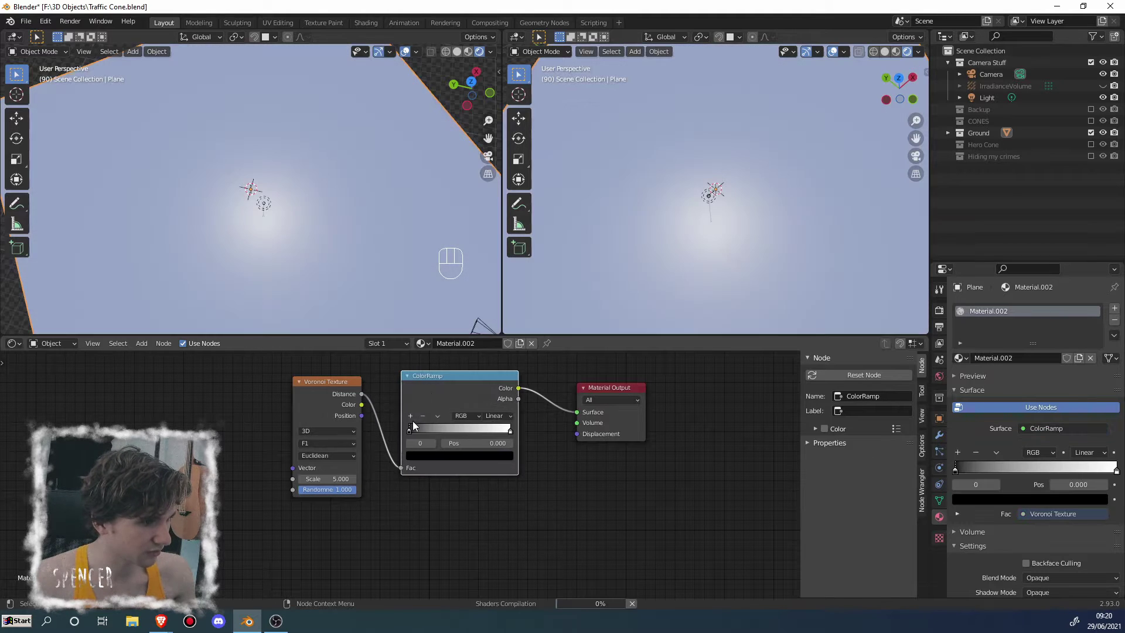
{"action": "left_click_drag", "start_coordinate": [410, 431], "coordinate": [453, 431]}
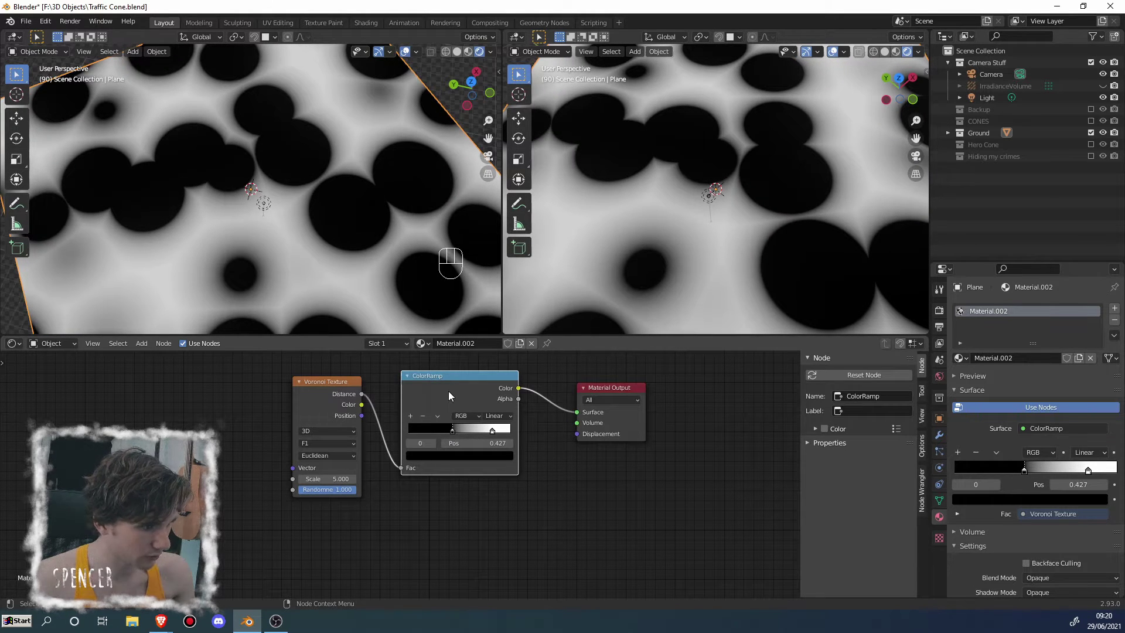
Delete the ColorRamp and connect the Voronoi Texture's Color output to the Material Output's Surface
{"action": "key", "text": "x"}
{"action": "left_click_drag", "start_coordinate": [361, 394], "coordinate": [577, 411]}
{"action": "scroll", "coordinate": [387, 416], "scroll_direction": "down", "scroll_amount": 3}
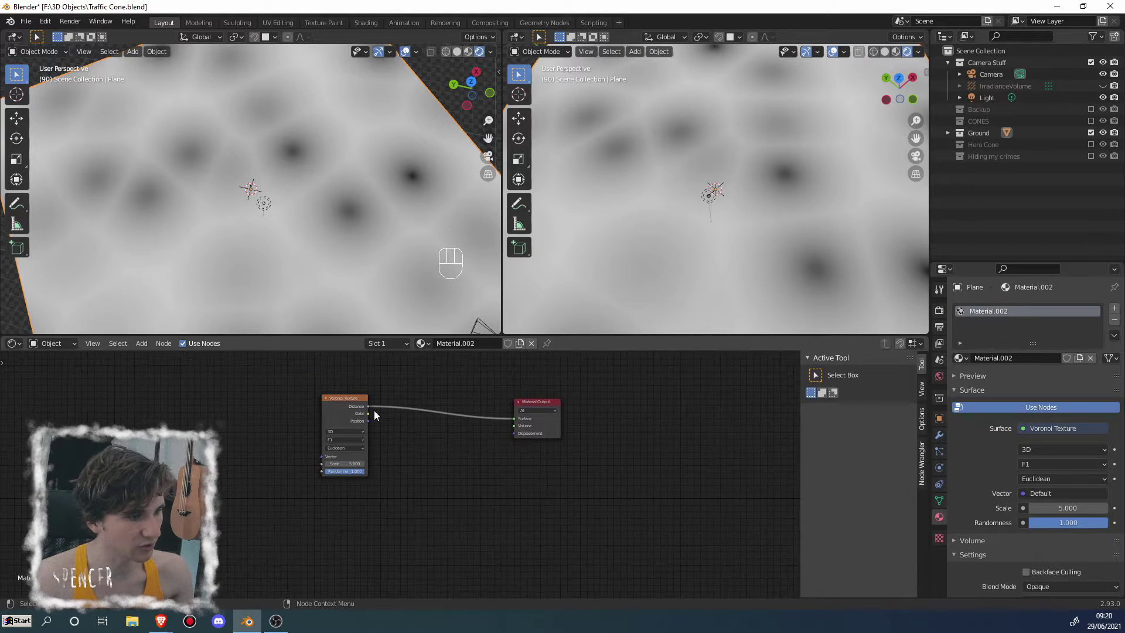
{"action": "left_click_drag", "start_coordinate": [367, 413], "coordinate": [518, 420]}
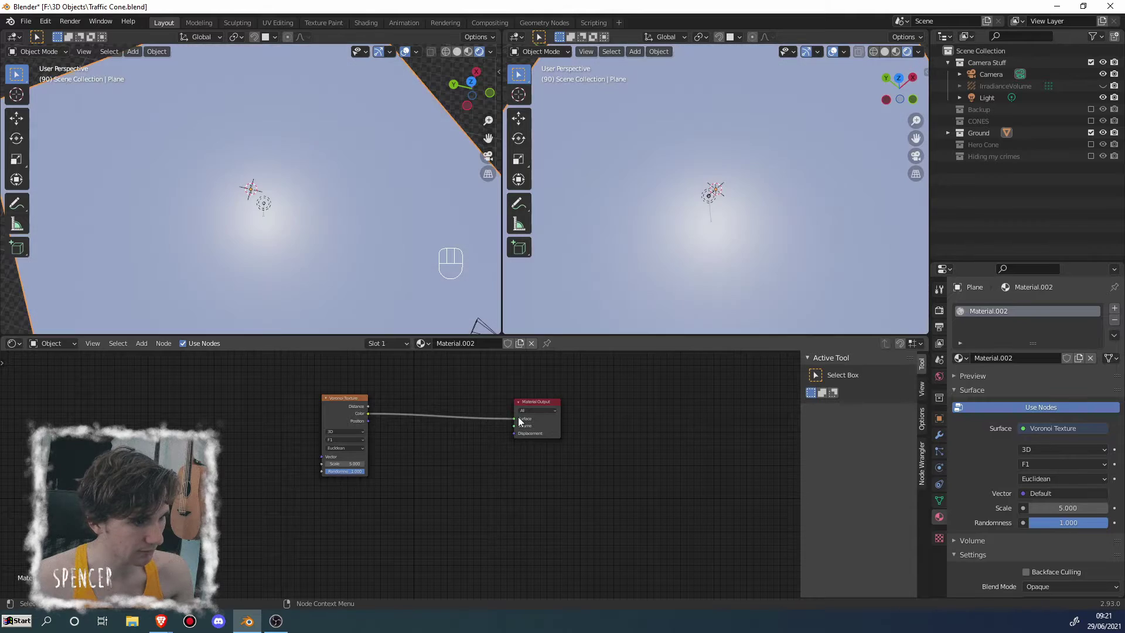
Try the Manhattan and Chebychev distance metrics on the Voronoi Texture and return it to Euclidean
{"action": "middle_click_drag", "start_coordinate": [220, 227], "coordinate": [417, 237]}
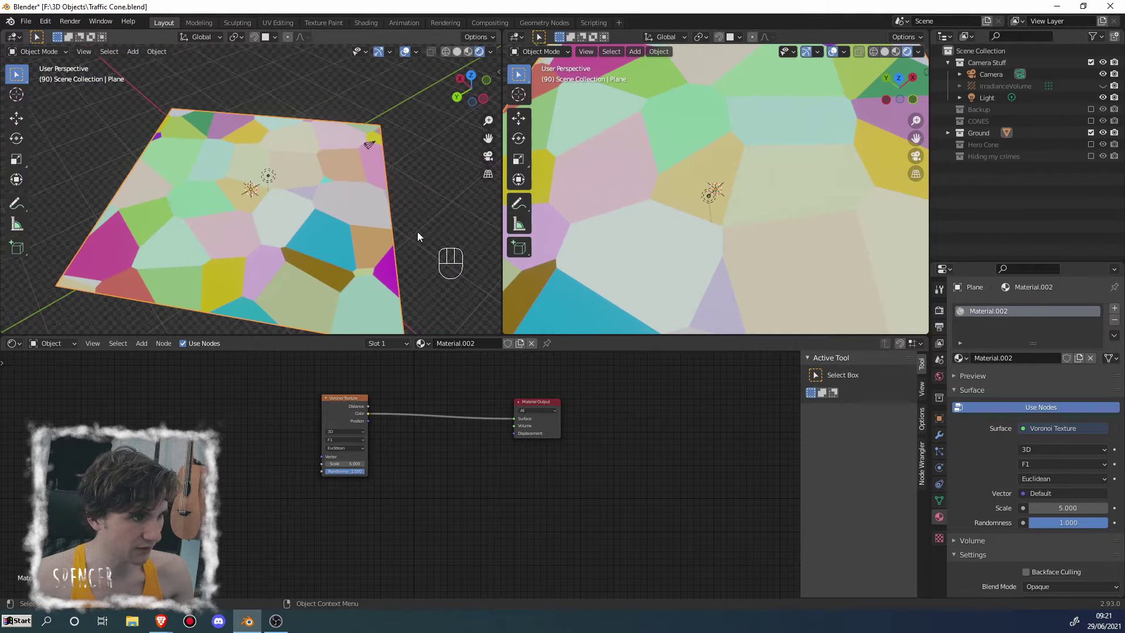
{"action": "middle_click_drag", "start_coordinate": [297, 207], "coordinate": [279, 256]}
{"action": "scroll", "coordinate": [279, 256], "scroll_direction": "up", "scroll_amount": 5}
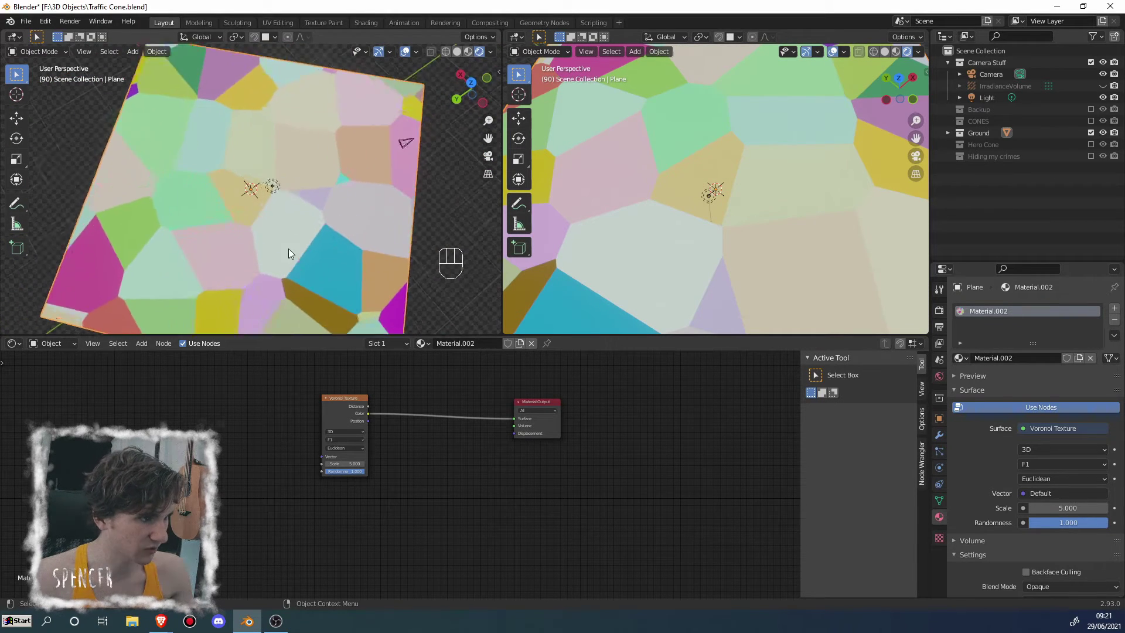
{"action": "scroll", "coordinate": [390, 469], "scroll_direction": "up", "scroll_amount": 3}
{"action": "left_click", "coordinate": [325, 432]}
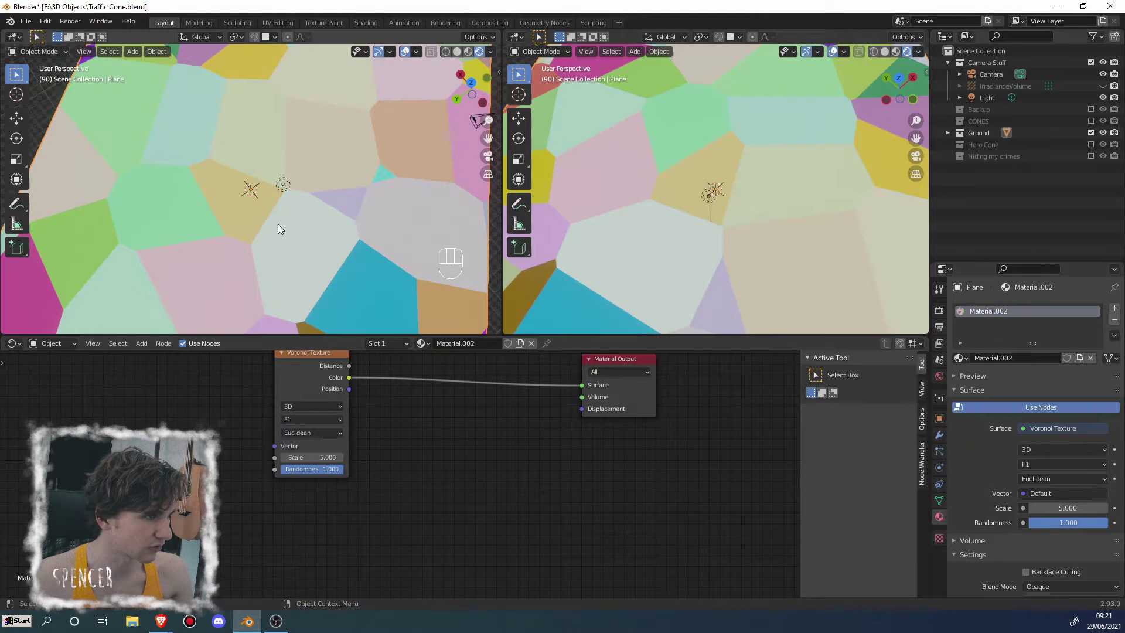
{"action": "middle_click_drag", "start_coordinate": [255, 218], "coordinate": [342, 198]}
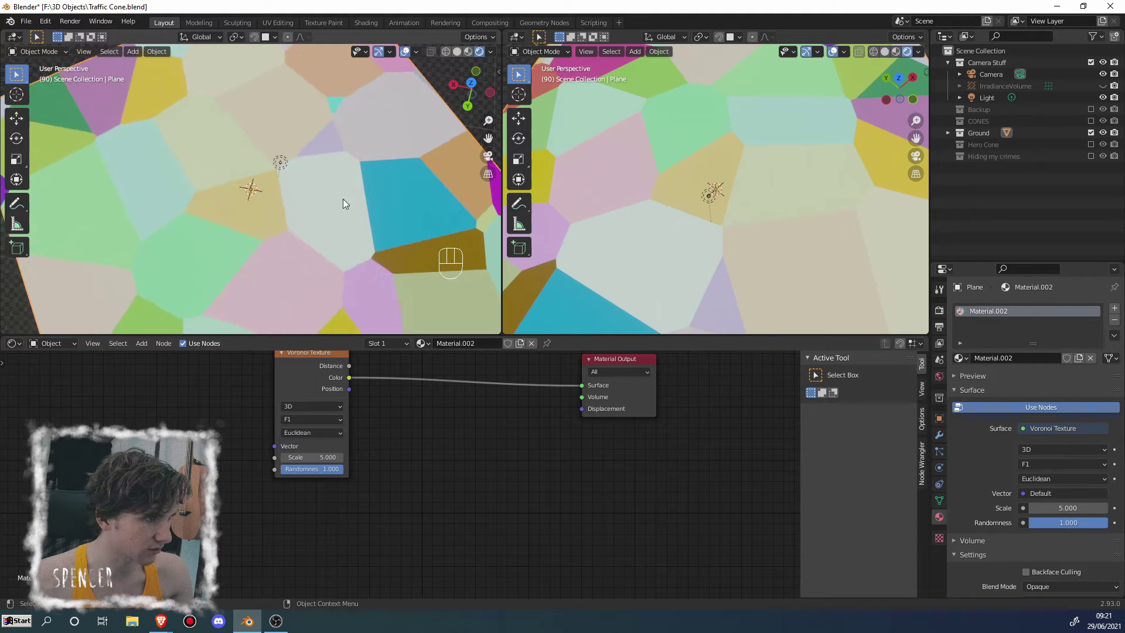
{"action": "left_click", "coordinate": [327, 434]}
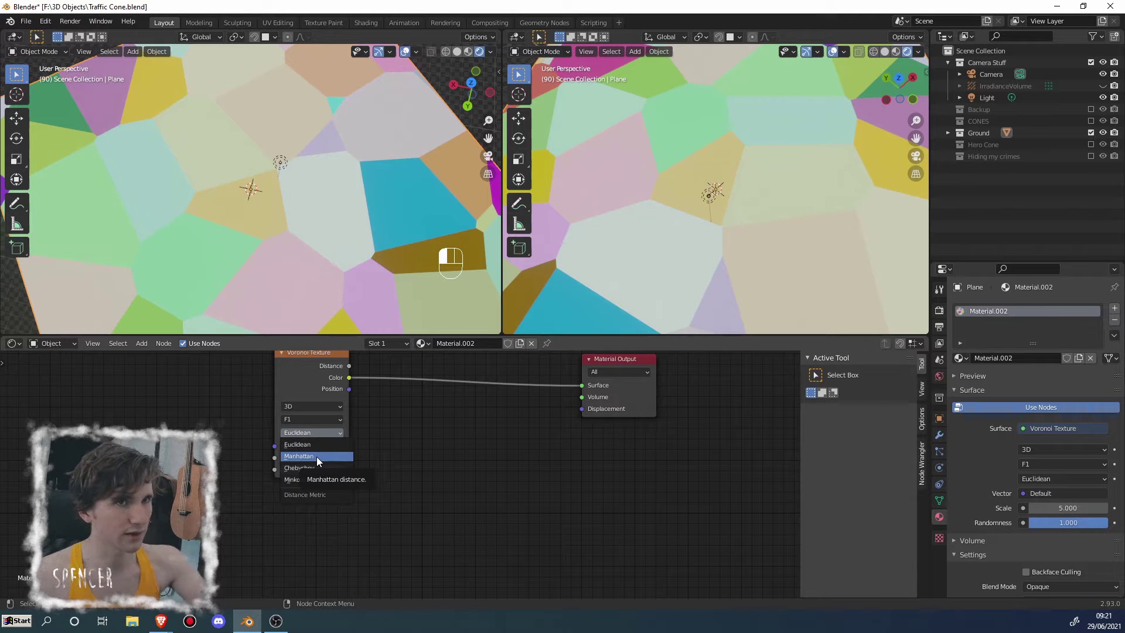
{"action": "left_click", "coordinate": [316, 456]}
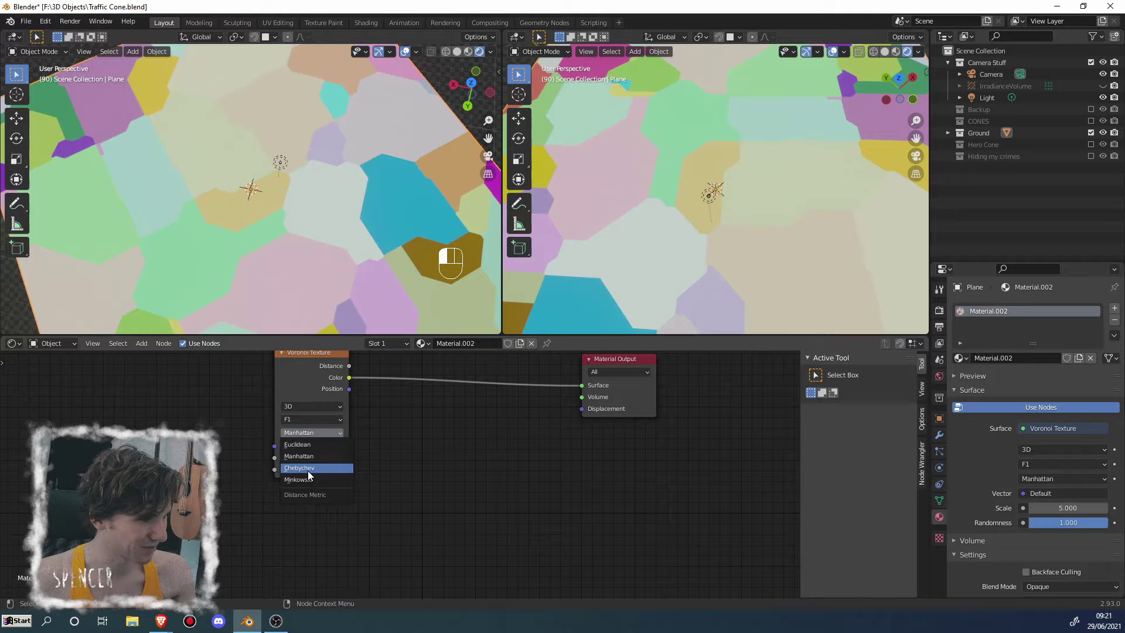
{"action": "left_click", "coordinate": [308, 469]}
{"action": "mouse_move", "coordinate": [293, 211]}
{"action": "middle_mouse_down"}
{"action": "mouse_move", "coordinate": [229, 174]}
{"action": "mouse_move", "coordinate": [290, 212]}
{"action": "middle_mouse_up"}
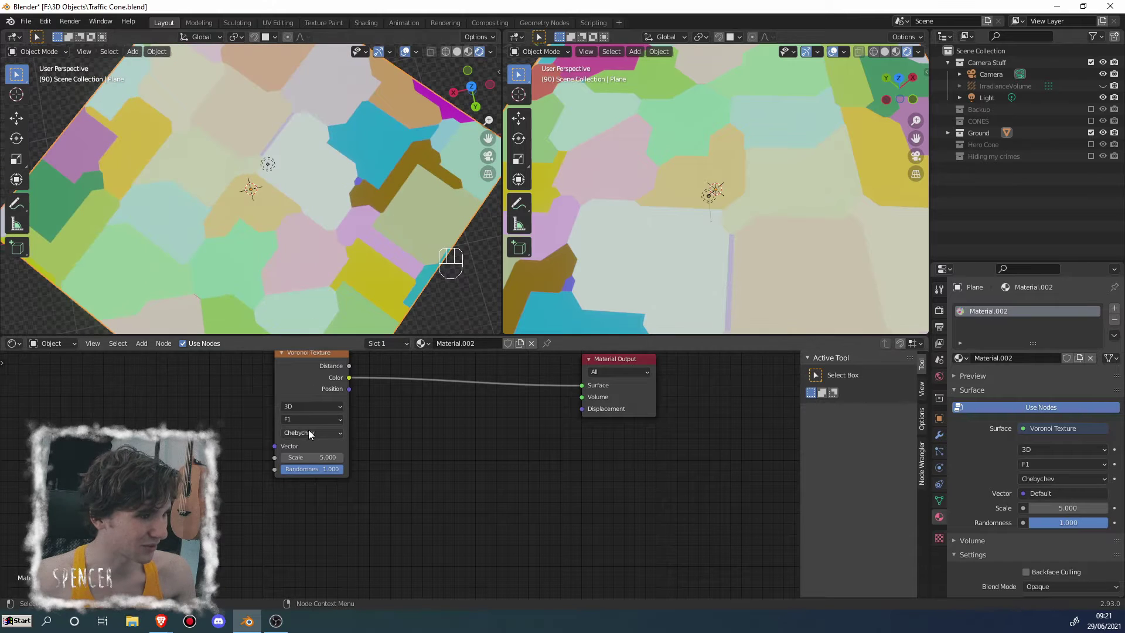
{"action": "left_click", "coordinate": [308, 431]}
{"action": "left_click", "coordinate": [306, 440]}
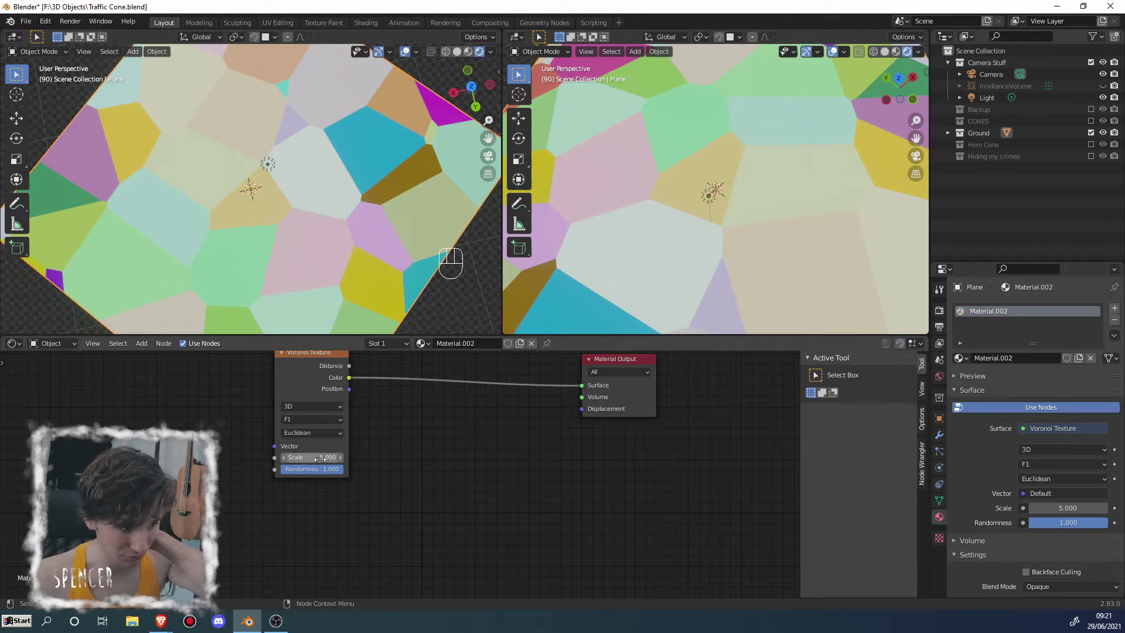
Raise the Voronoi Texture's Scale to 105.8 so the ground is covered in small cells
{"action": "left_click_drag", "start_coordinate": [315, 457], "coordinate": [538, 456]}
{"action": "middle_click_drag", "start_coordinate": [238, 52], "coordinate": [223, 237]}
{"action": "left_click_drag", "start_coordinate": [301, 457], "coordinate": [372, 457]}
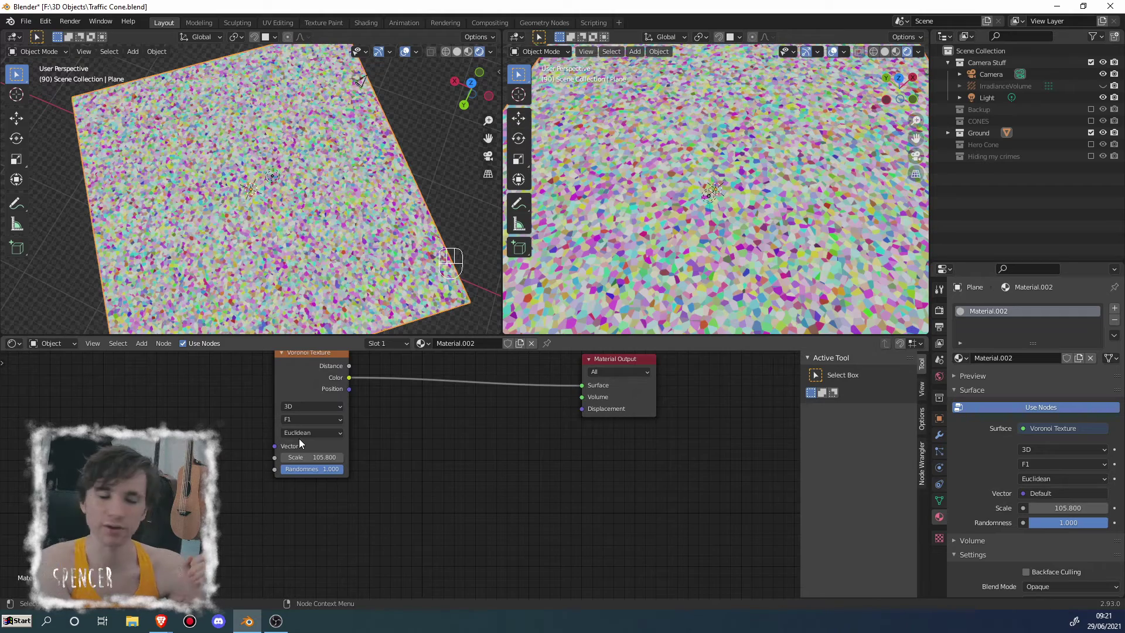
{"action": "middle_click_drag", "start_coordinate": [335, 294], "coordinate": [290, 229]}
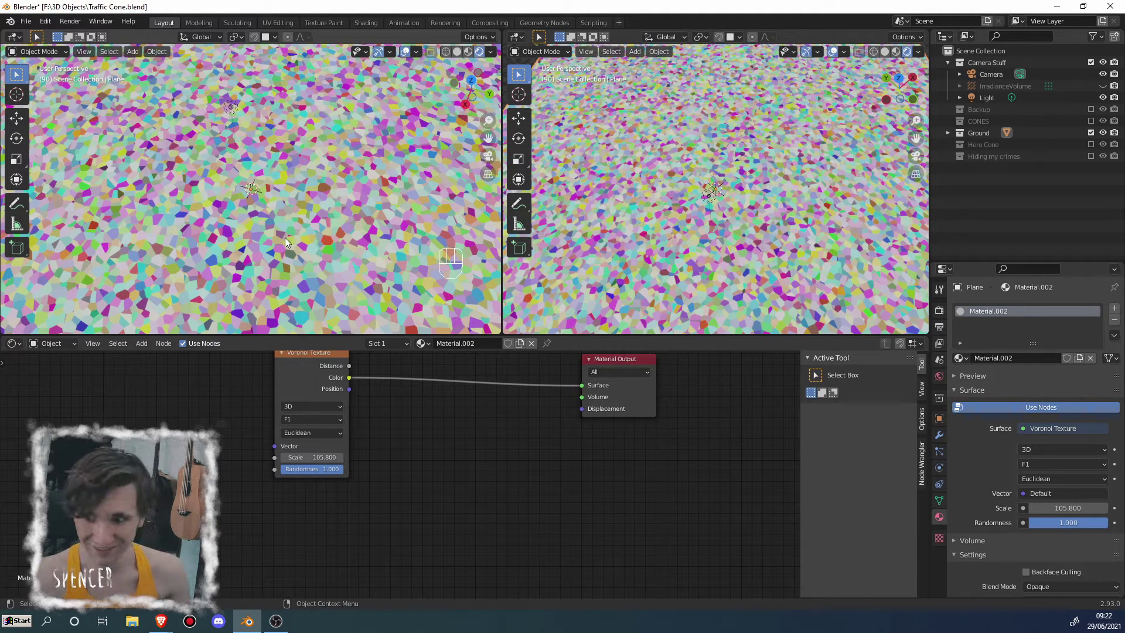
{"action": "middle_click_drag", "start_coordinate": [350, 366], "coordinate": [318, 408]}
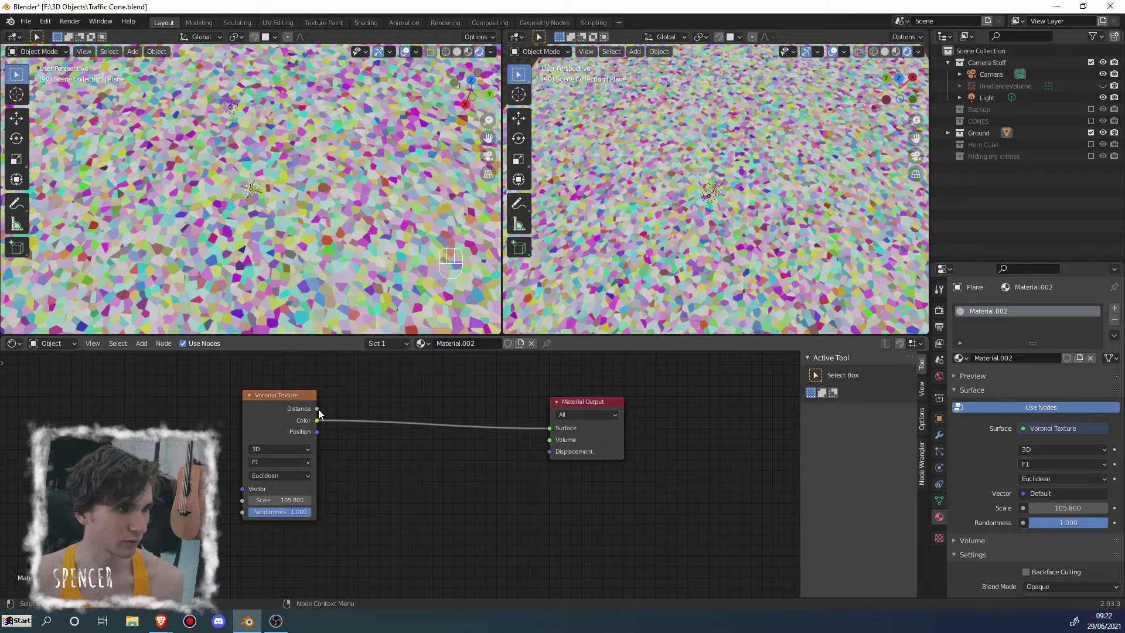
Connect the Voronoi Texture's Distance output to the Material Output's Surface and inspect the ground close up
{"action": "mouse_move", "coordinate": [317, 408]}
{"action": "left_mouse_down"}
{"action": "mouse_move", "coordinate": [548, 429]}
{"action": "mouse_move", "coordinate": [328, 396]}
{"action": "left_mouse_up"}
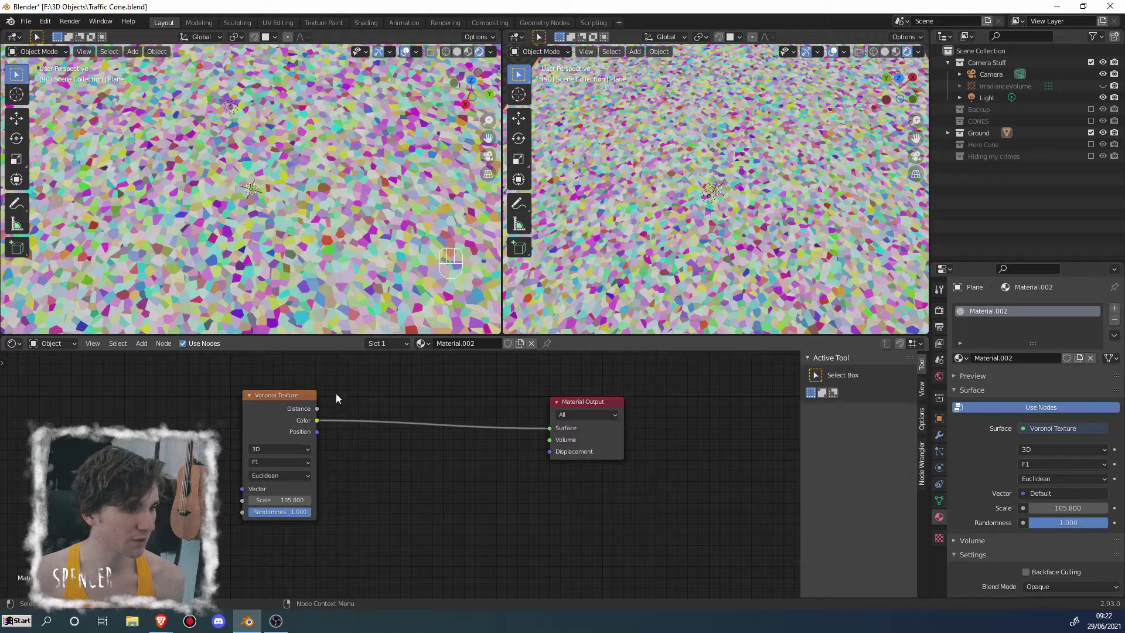
{"action": "left_click", "coordinate": [329, 410]}
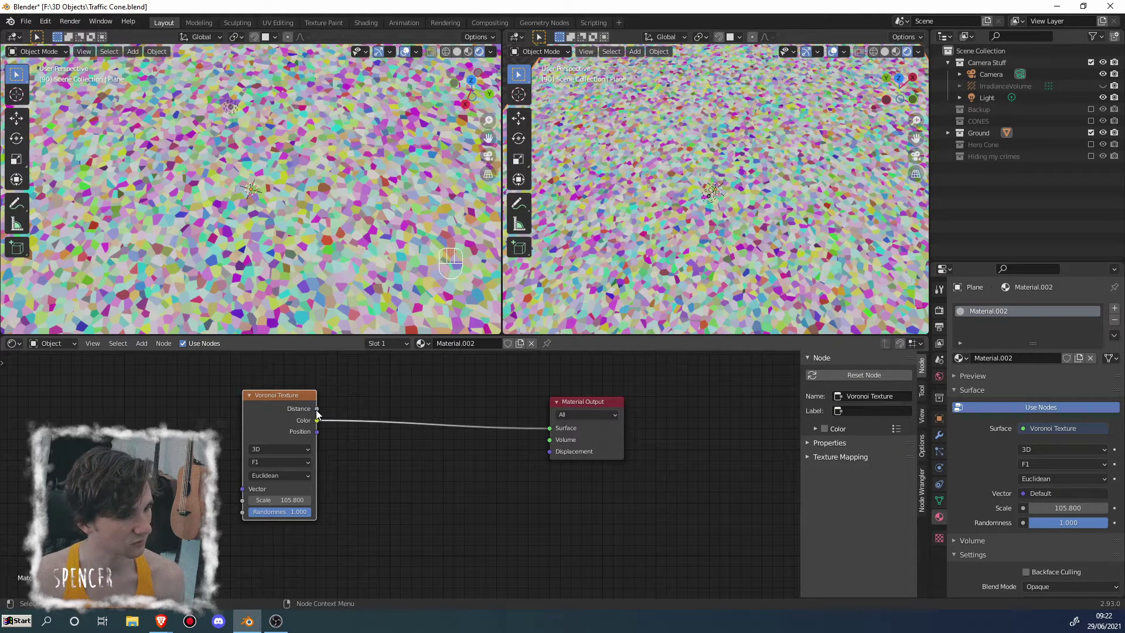
{"action": "left_click_drag", "start_coordinate": [317, 408], "coordinate": [549, 427]}
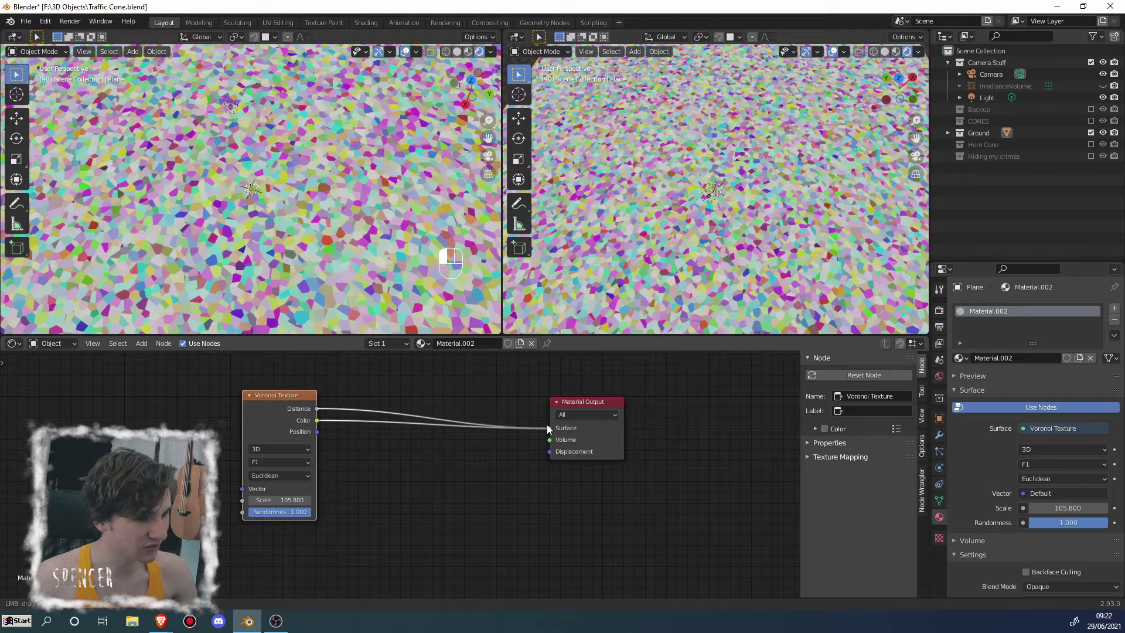
{"action": "middle_click_drag", "start_coordinate": [262, 234], "coordinate": [246, 212]}
{"action": "scroll", "coordinate": [246, 212], "scroll_direction": "up", "scroll_amount": 5}
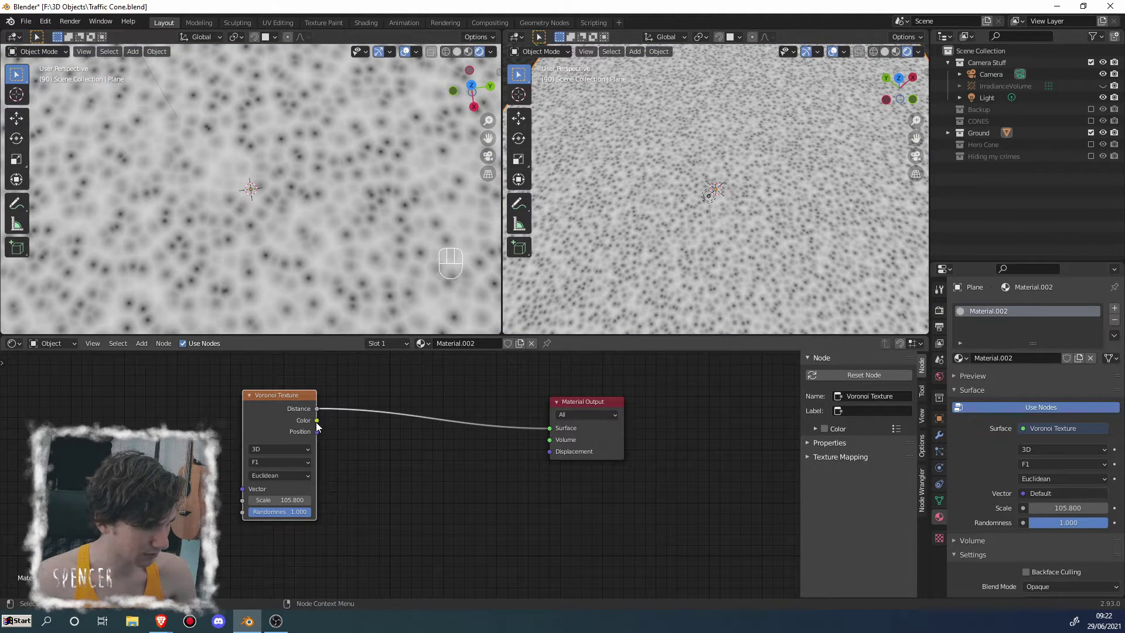
Reconnect the Voronoi Texture's Color output to the Material Output's Surface and inspect the cells up close
{"action": "left_click_drag", "start_coordinate": [316, 420], "coordinate": [544, 424]}
{"action": "scroll", "coordinate": [223, 228], "scroll_direction": "up", "scroll_amount": 3}
{"action": "middle_click_drag", "start_coordinate": [224, 229], "coordinate": [225, 180]}
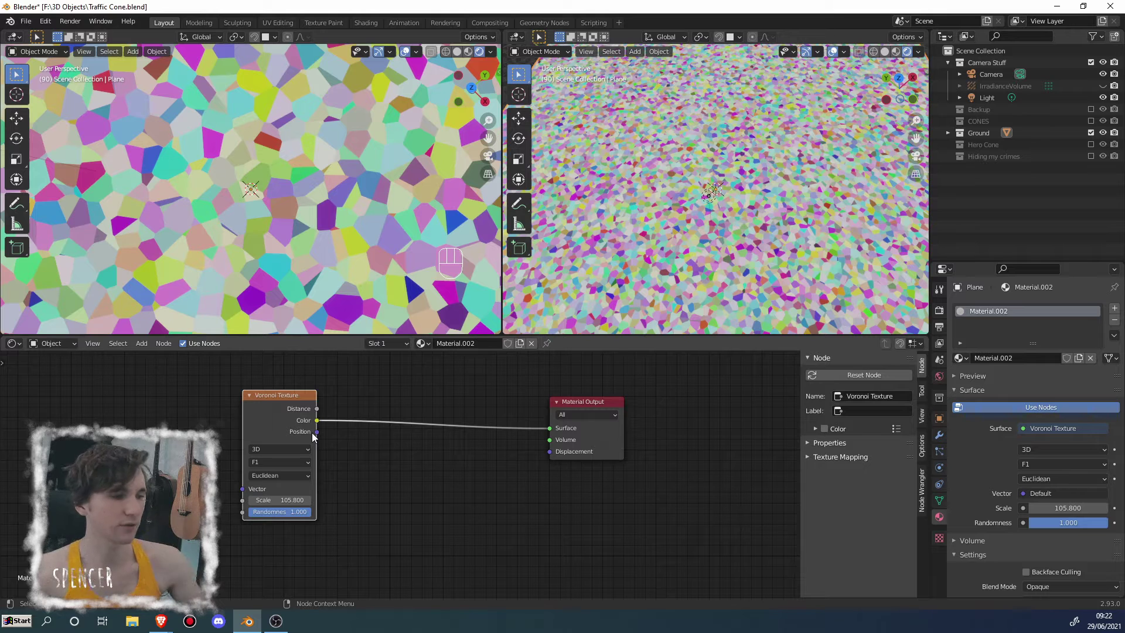
Try the Voronoi Texture's Position output on the Material Output's Surface and switch back to the Color output
{"action": "left_click_drag", "start_coordinate": [315, 432], "coordinate": [557, 431]}
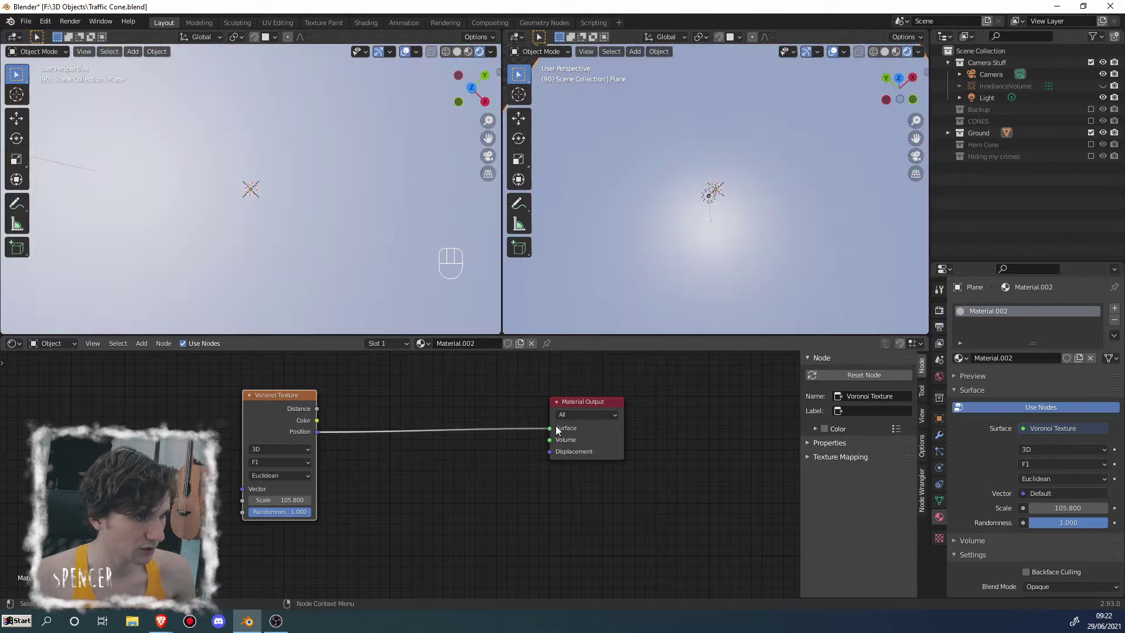
{"action": "scroll", "coordinate": [244, 234], "scroll_direction": "down", "scroll_amount": 5}
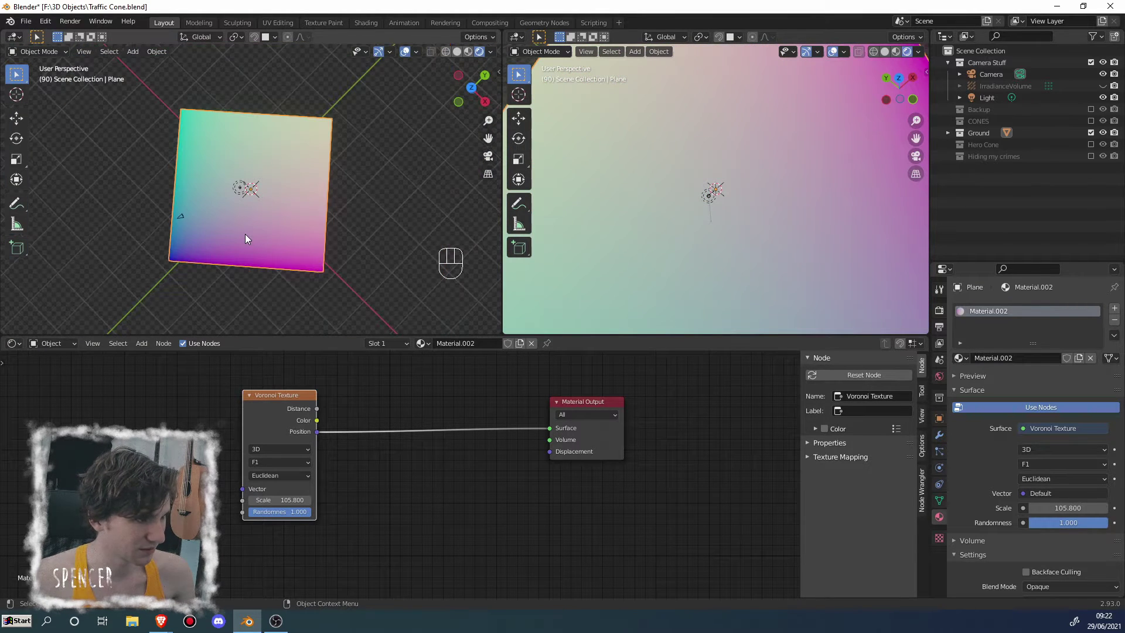
{"action": "left_click_drag", "start_coordinate": [210, 199], "coordinate": [550, 428], "text": "alt"}
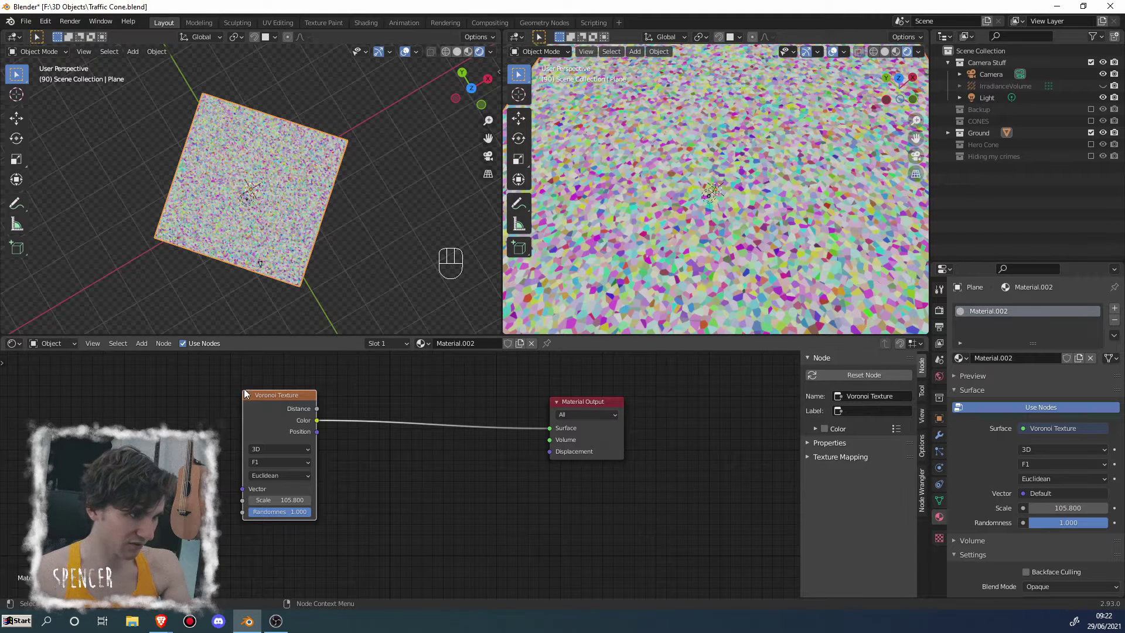
{"action": "middle_click_drag", "start_coordinate": [248, 422], "coordinate": [307, 493], "text": "ctrl"}
{"action": "left_click_drag", "start_coordinate": [268, 422], "coordinate": [322, 387]}
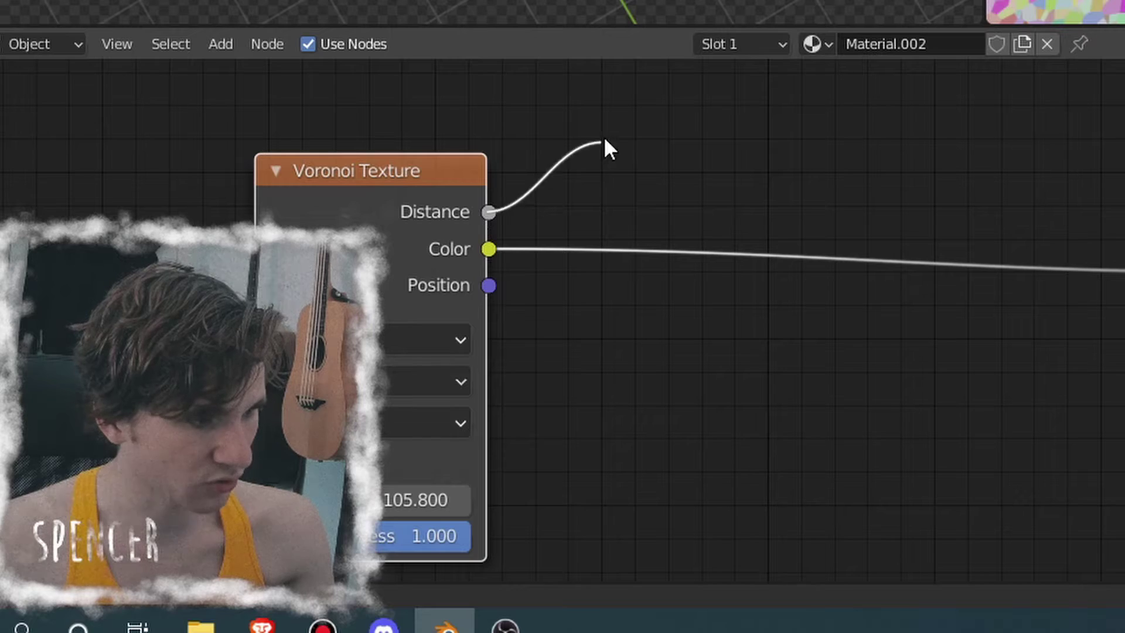
{"action": "left_click_drag", "start_coordinate": [605, 139], "coordinate": [469, 226]}
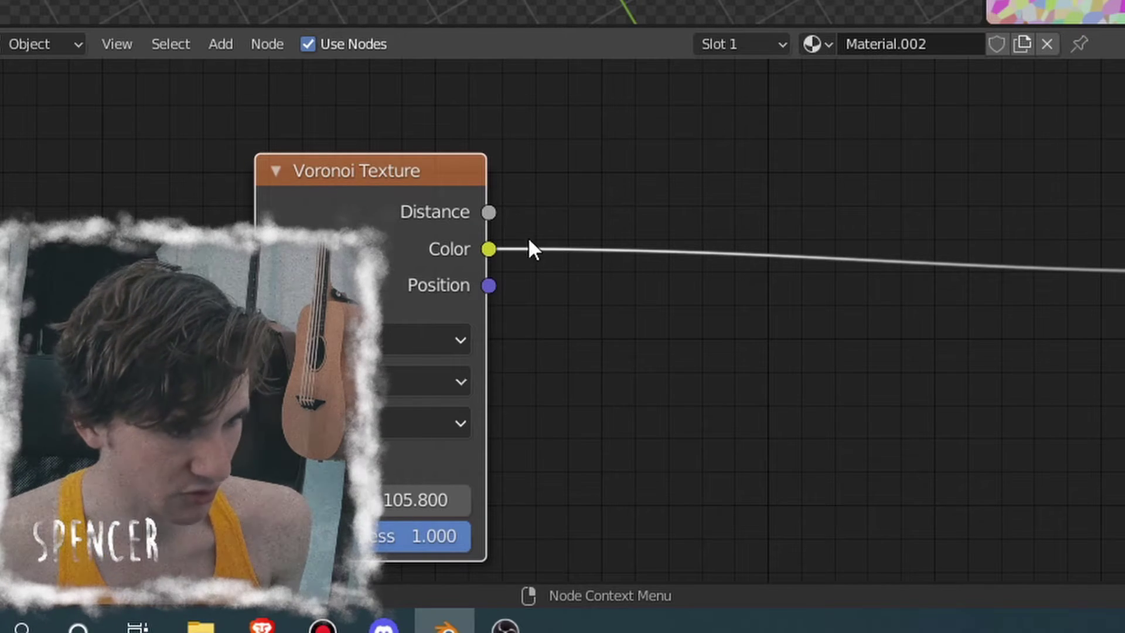
{"action": "left_click_drag", "start_coordinate": [489, 285], "coordinate": [633, 175]}
Add a Value node below the link between the Voronoi Texture and the Material Output
{"action": "key", "text": "shift+a"}
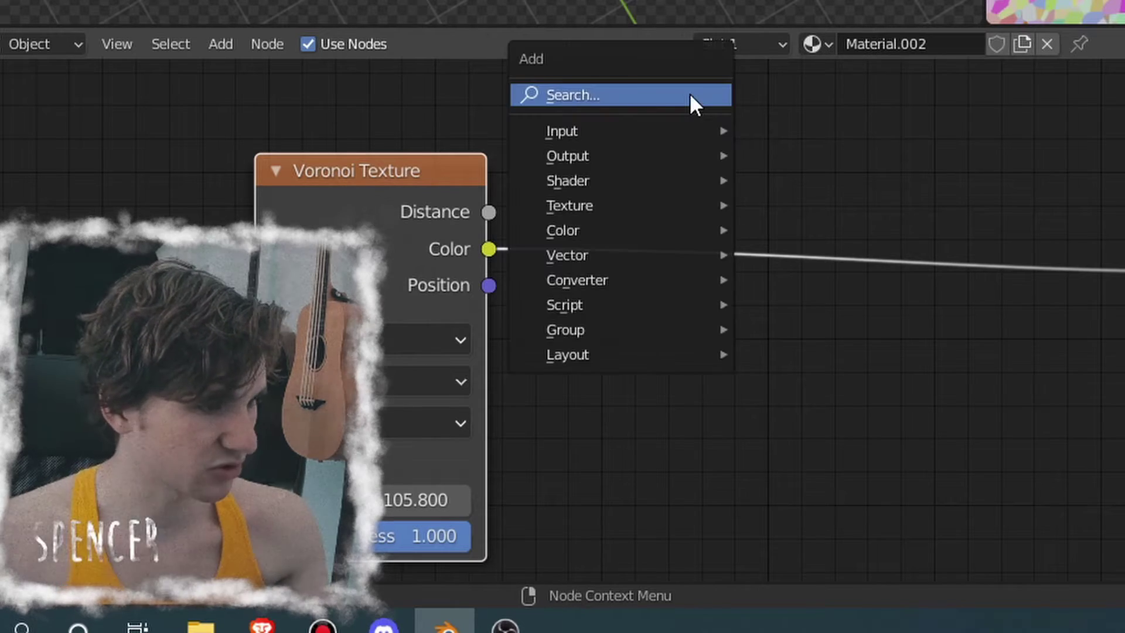
{"action": "left_click", "coordinate": [689, 93]}
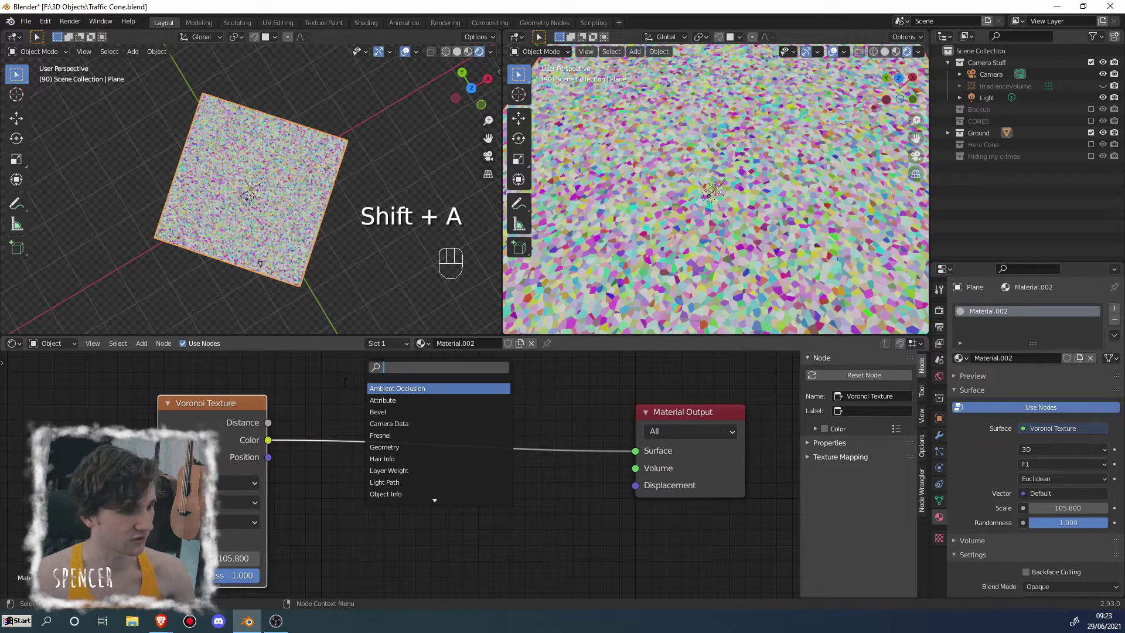
{"action": "type", "text": "value"}
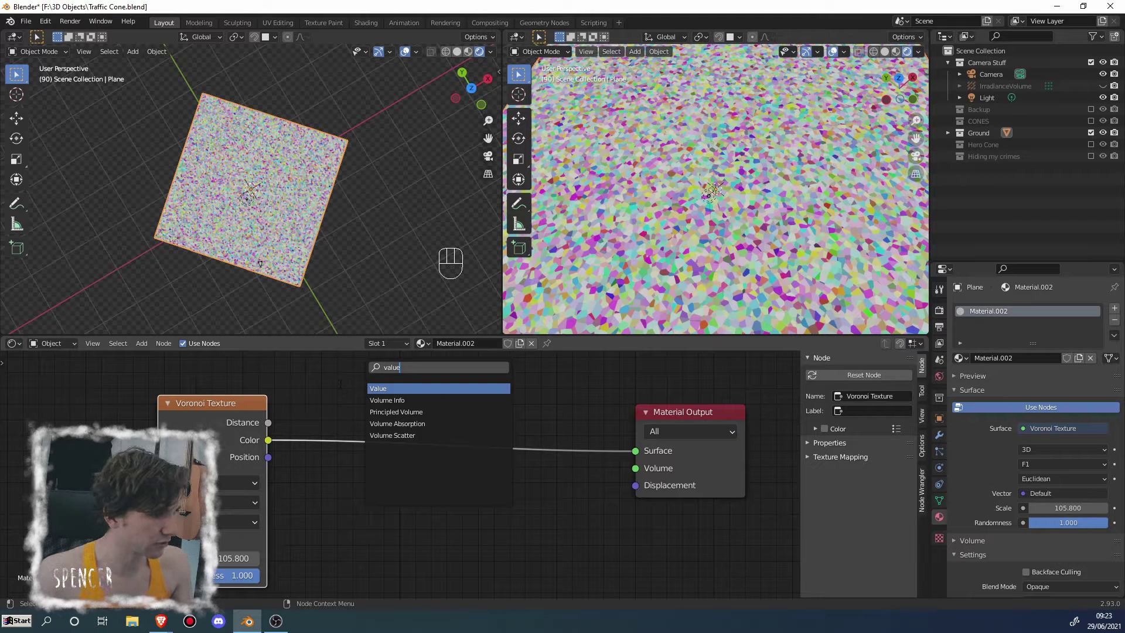
{"action": "key", "text": "Return"}
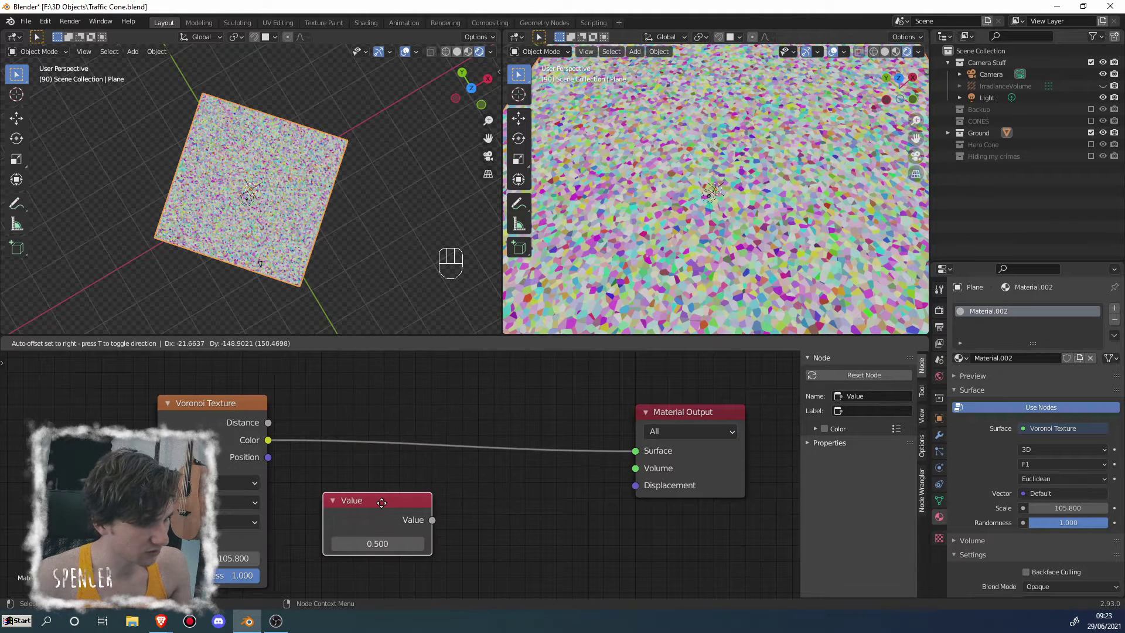
{"action": "left_click", "coordinate": [385, 474]}
{"action": "middle_click_drag", "start_coordinate": [385, 473], "coordinate": [354, 445]}
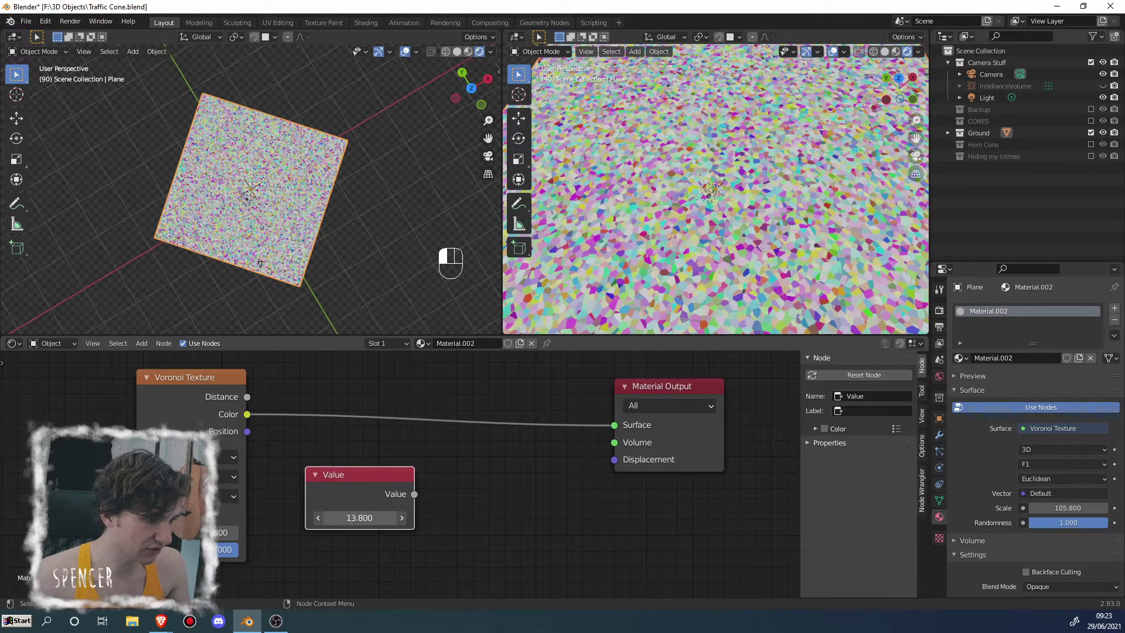
Set the Value node to 105.8
{"action": "left_click_drag", "start_coordinate": [358, 516], "coordinate": [399, 516]}
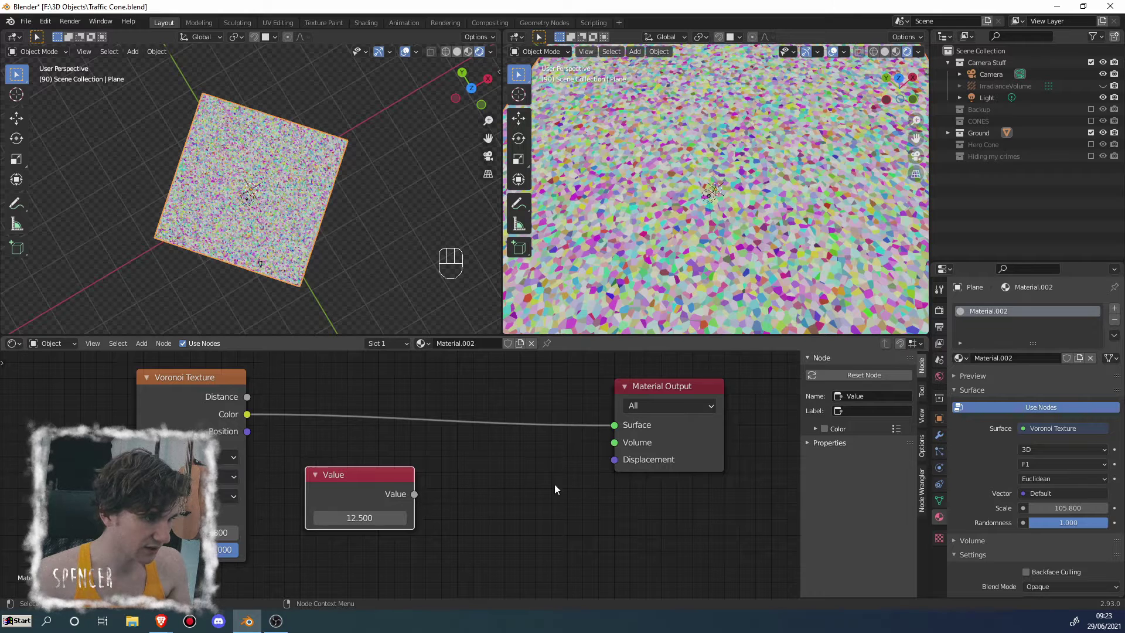
{"action": "left_click", "coordinate": [368, 514]}
{"action": "type", "text": "10"}
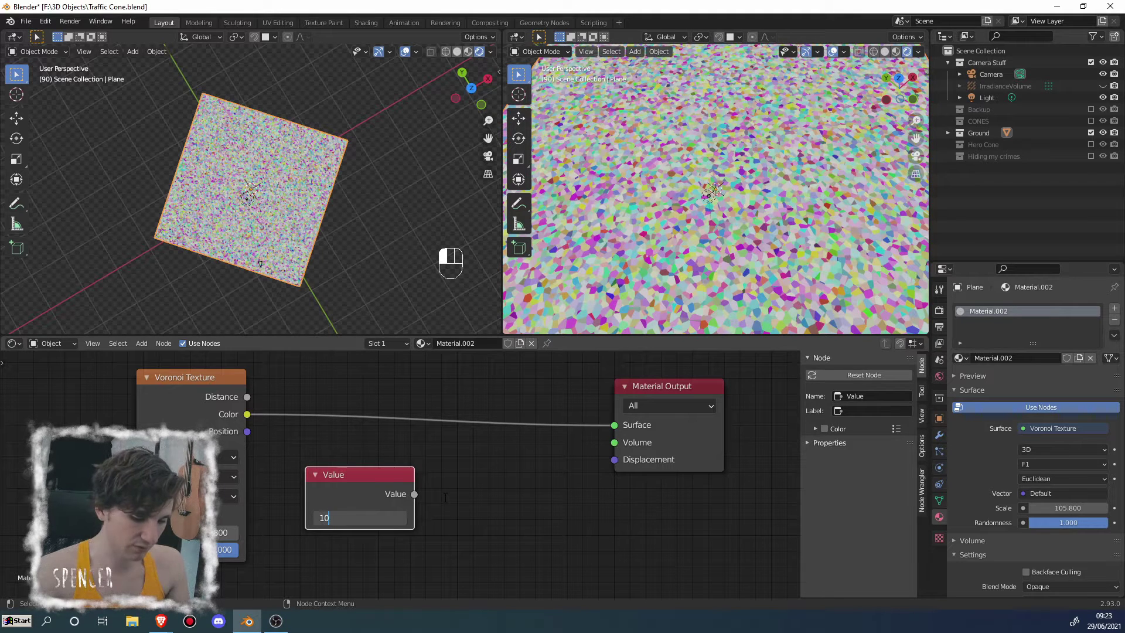
{"action": "type", "text": "5.8"}
{"action": "key", "text": "Return"}
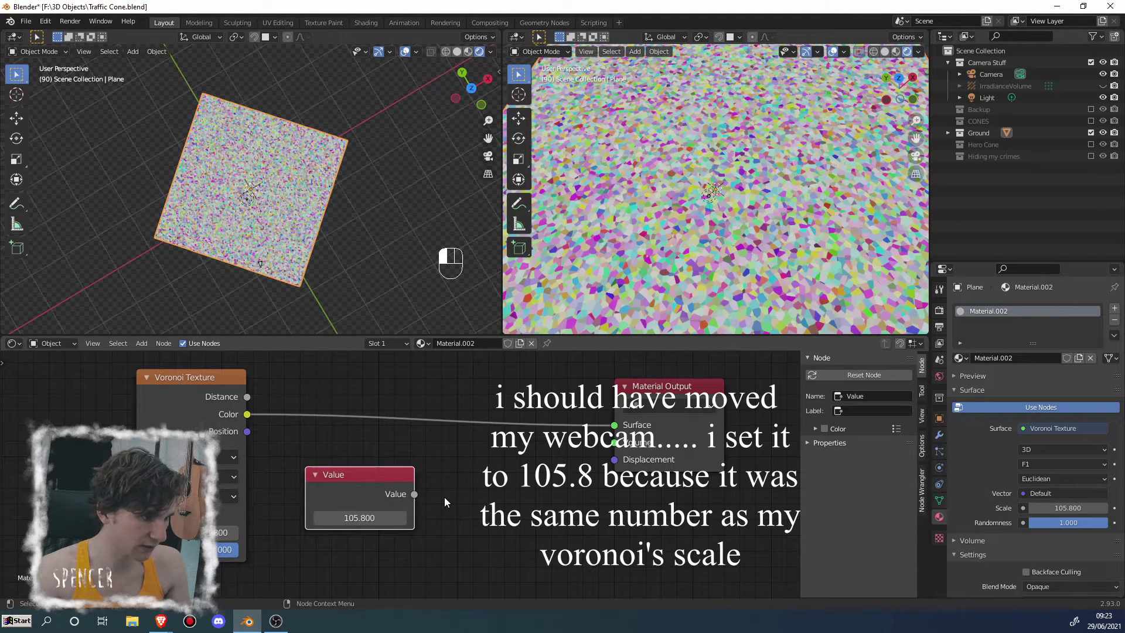
Try driving the Voronoi Texture's Scale with the Value node, then disconnect it and move the node back below the link
{"action": "left_click_drag", "start_coordinate": [364, 484], "coordinate": [22, 511]}
{"action": "middle_click_drag", "start_coordinate": [22, 511], "coordinate": [108, 456]}
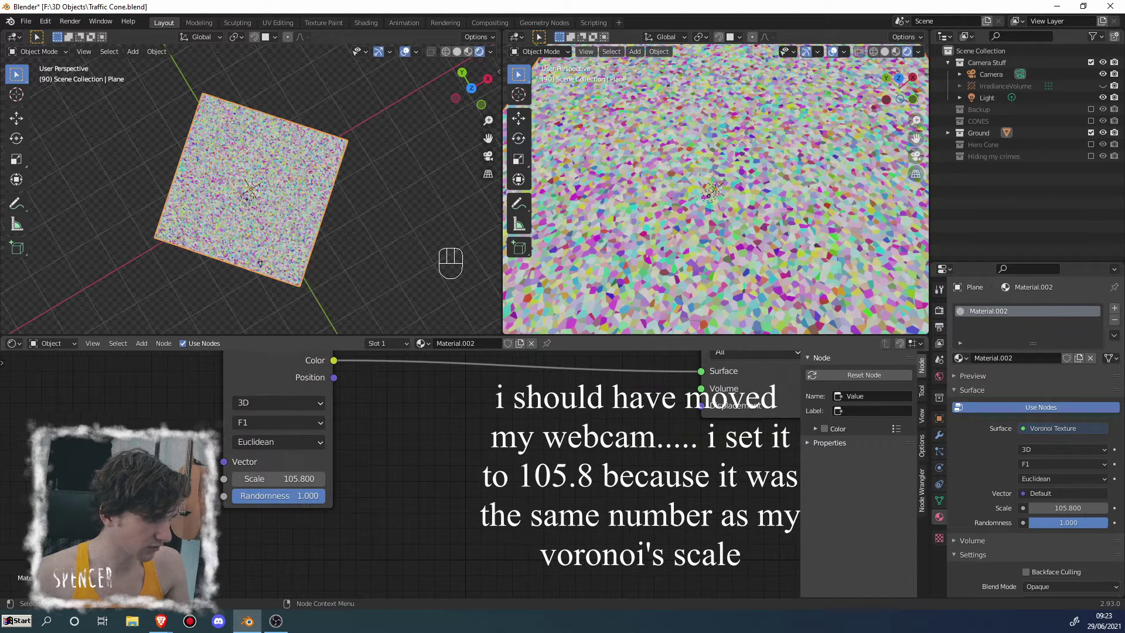
{"action": "left_click", "coordinate": [247, 488]}
{"action": "left_click_drag", "start_coordinate": [237, 484], "coordinate": [224, 478]}
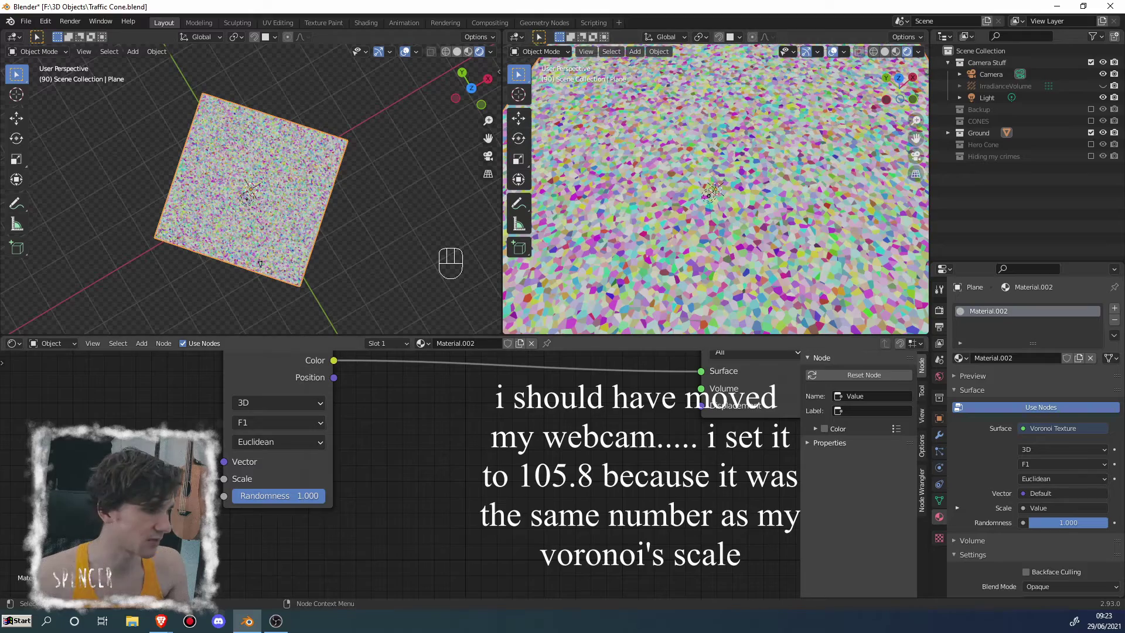
{"action": "left_click_drag", "start_coordinate": [175, 504], "coordinate": [241, 504]}
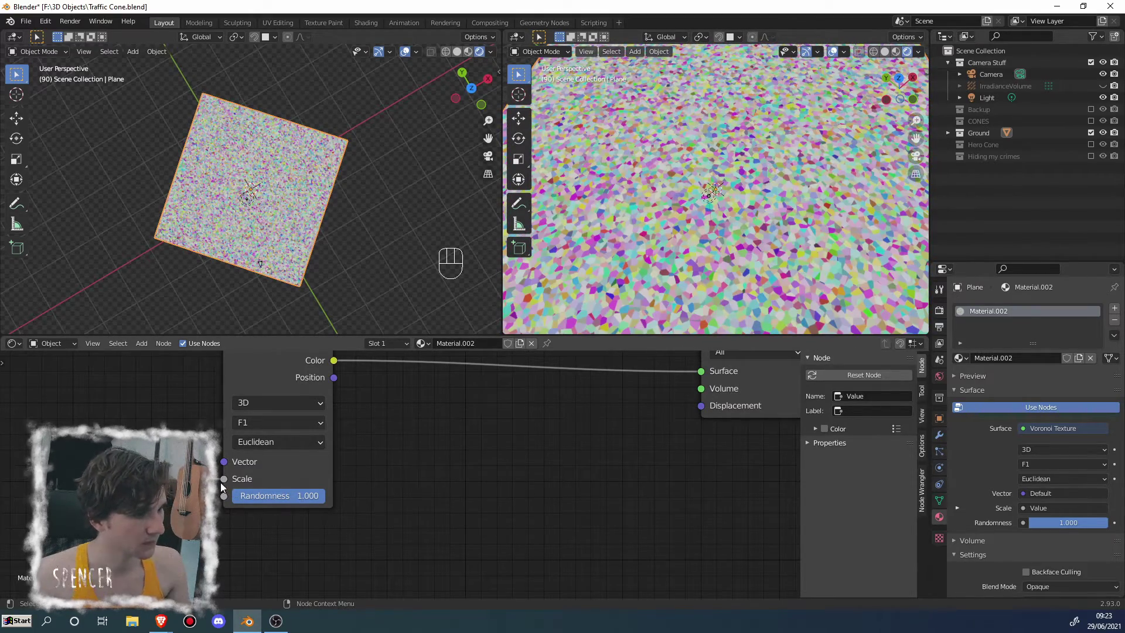
{"action": "left_click_drag", "start_coordinate": [105, 574], "coordinate": [424, 518]}
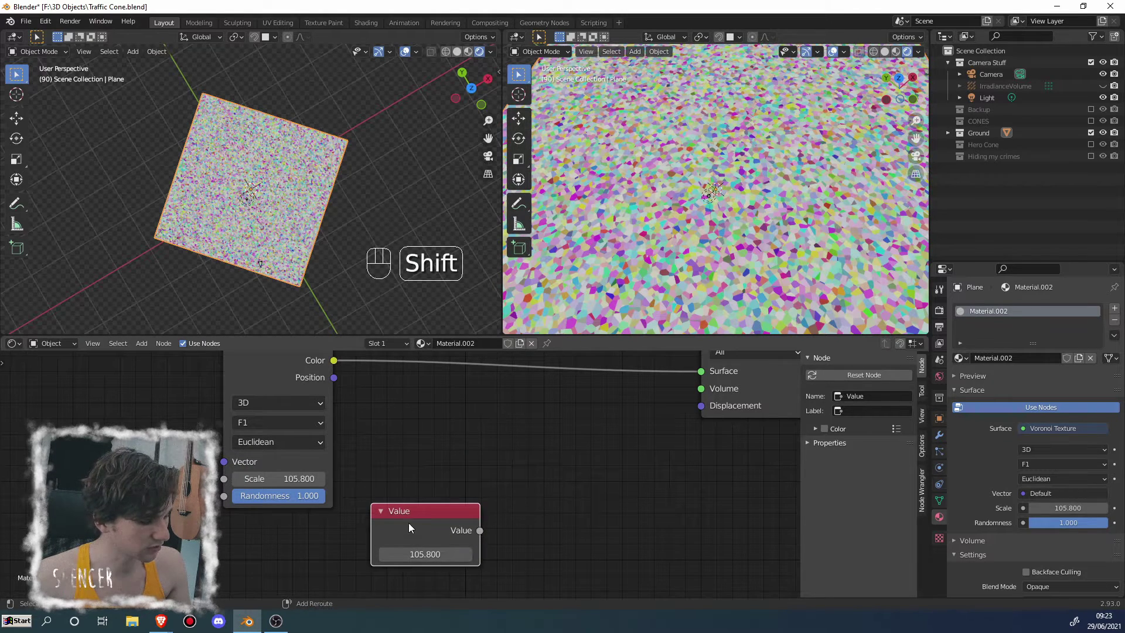
Duplicate the Value node twice and stack the three Value nodes in a column
{"action": "key", "text": "shift+d"}
{"action": "left_click", "coordinate": [420, 462]}
{"action": "scroll", "coordinate": [420, 461], "scroll_direction": "down", "scroll_amount": 2}
{"action": "key", "text": "shift+d"}
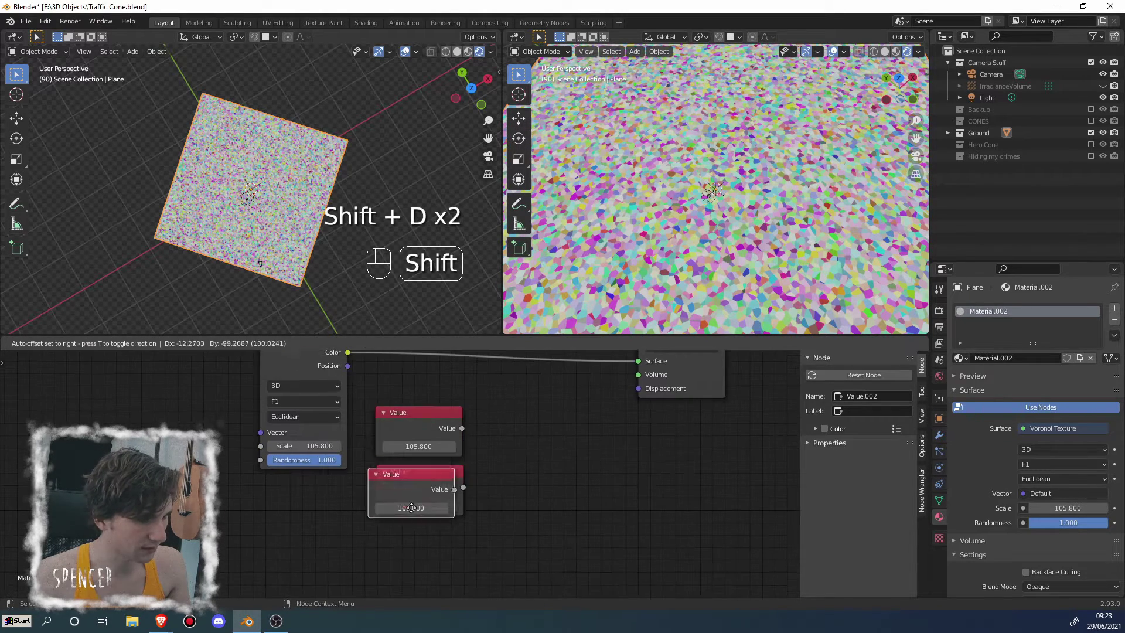
{"action": "left_click", "coordinate": [419, 549]}
Add a Combine XYZ node and connect the three Value nodes to its X, Y and Z inputs
{"action": "key", "text": "shift+a"}
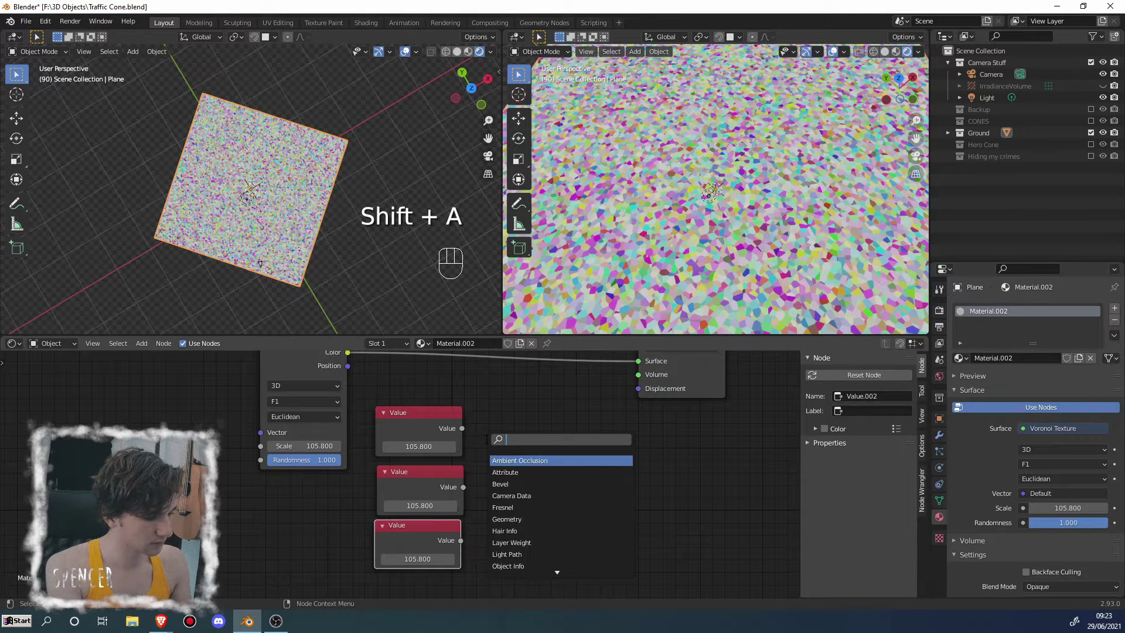
{"action": "type", "text": "combin"}
{"action": "key", "text": "Down"}
{"action": "key", "text": "Down"}
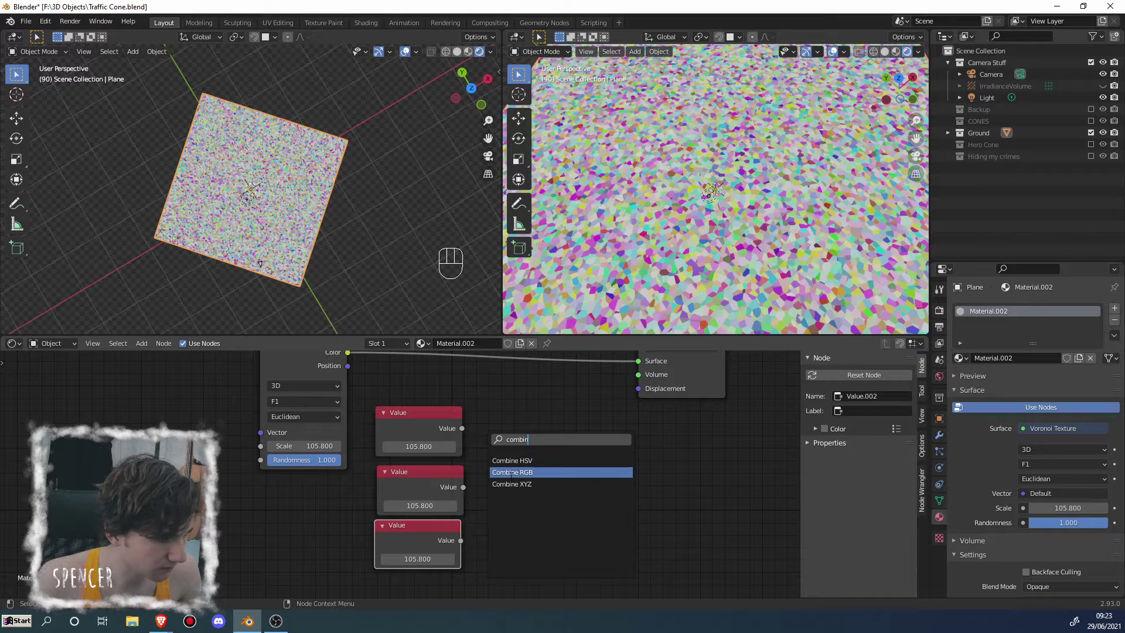
{"action": "key", "text": "Return"}
{"action": "left_click", "coordinate": [527, 448]}
{"action": "left_click_drag", "start_coordinate": [460, 539], "coordinate": [498, 446]}
{"action": "middle_click_drag", "start_coordinate": [522, 422], "coordinate": [447, 486]}
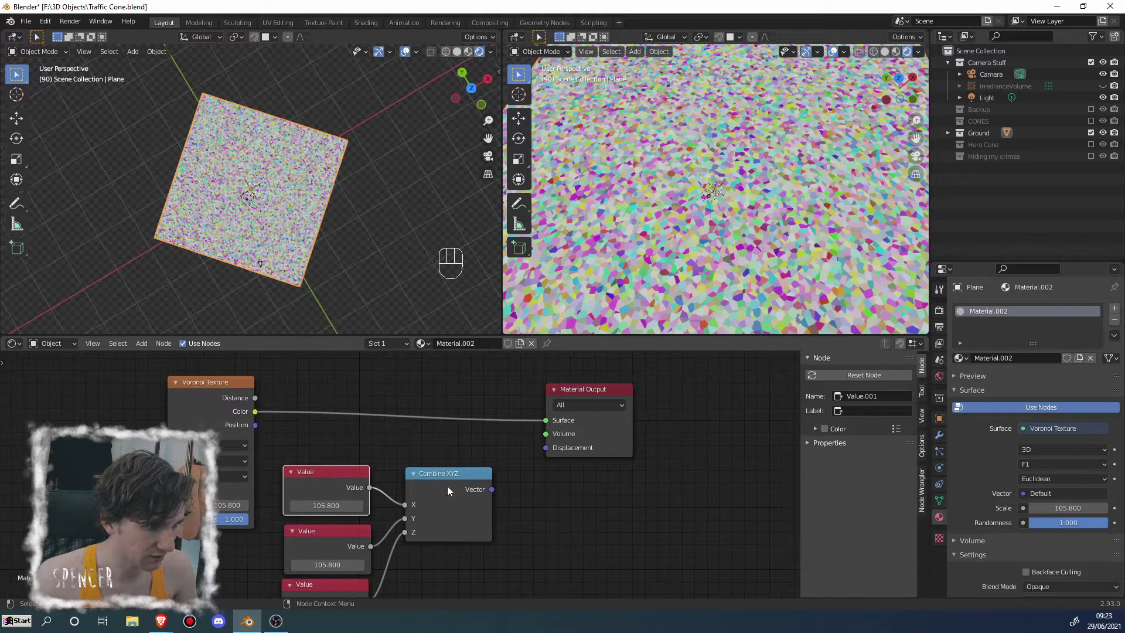
Connect the Combine XYZ's Vector output to the Material Output's Surface and try other numbers in the Value node feeding X
{"action": "left_click_drag", "start_coordinate": [492, 489], "coordinate": [546, 420]}
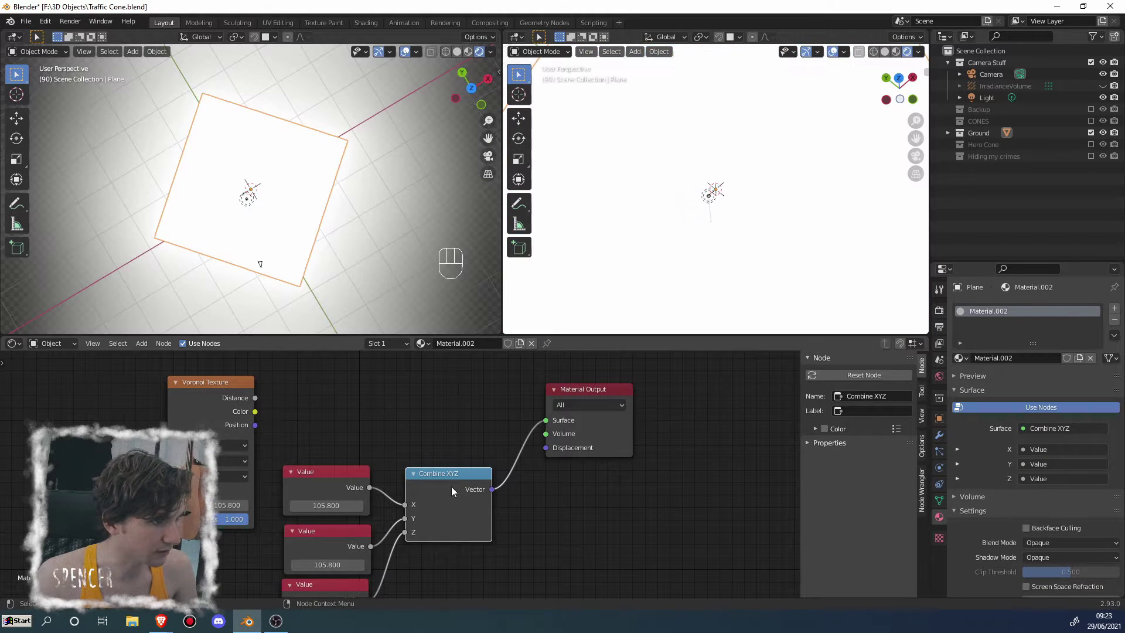
{"action": "middle_click_drag", "start_coordinate": [331, 217], "coordinate": [257, 146]}
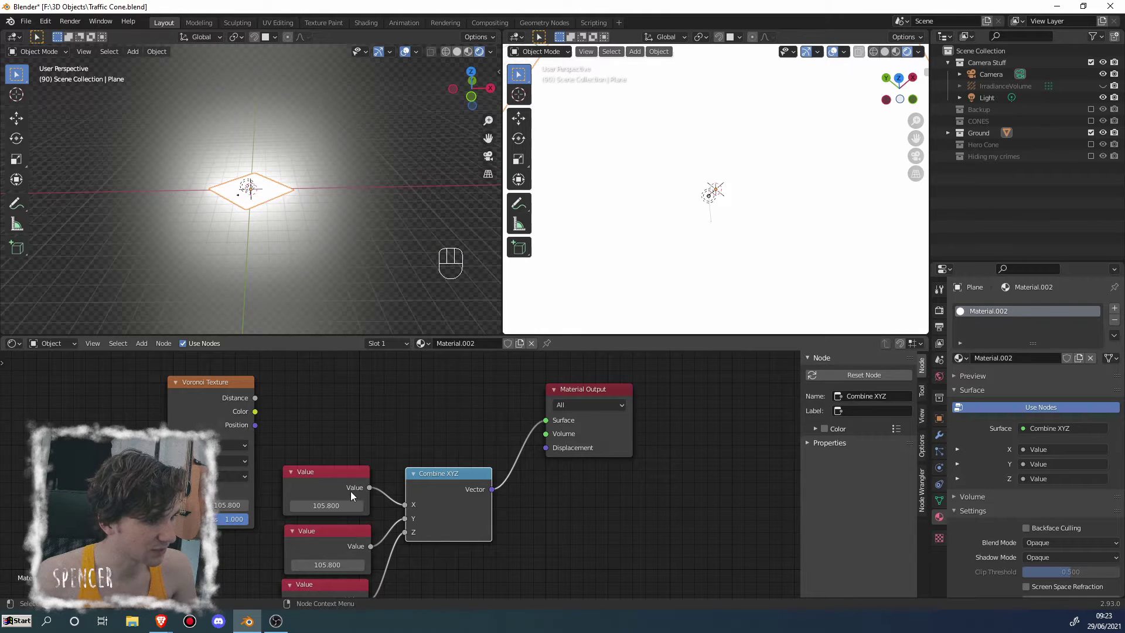
{"action": "left_click_drag", "start_coordinate": [351, 505], "coordinate": [463, 504]}
{"action": "left_click_drag", "start_coordinate": [351, 505], "coordinate": [326, 505]}
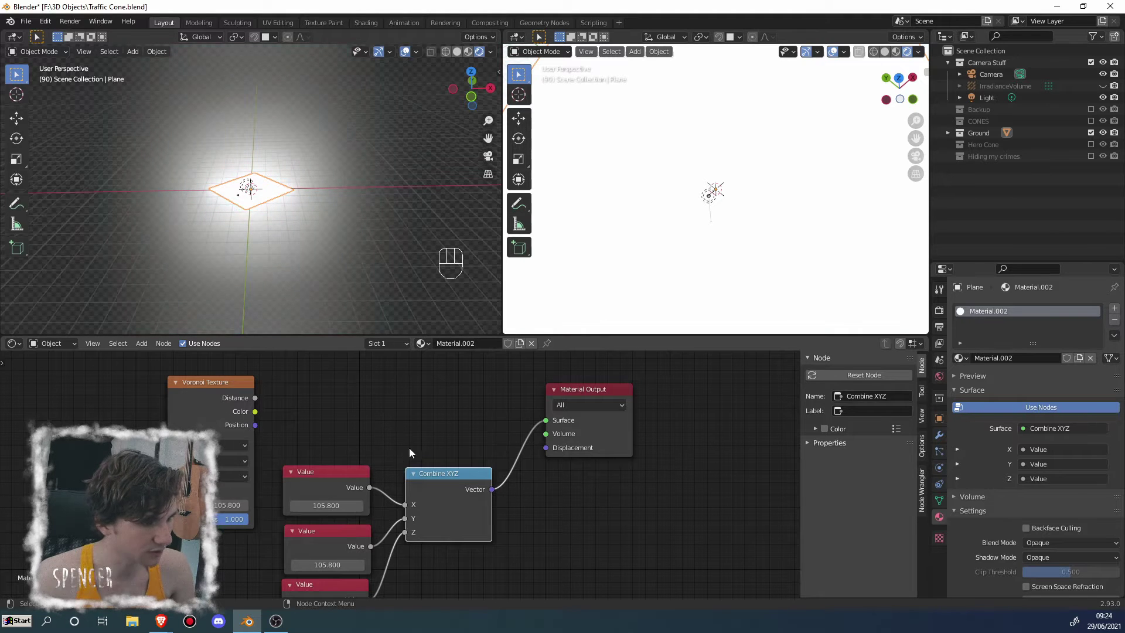
{"action": "key", "text": "shift+a"}
{"action": "left_click", "coordinate": [426, 409]}
{"action": "type", "text": "rgb"}
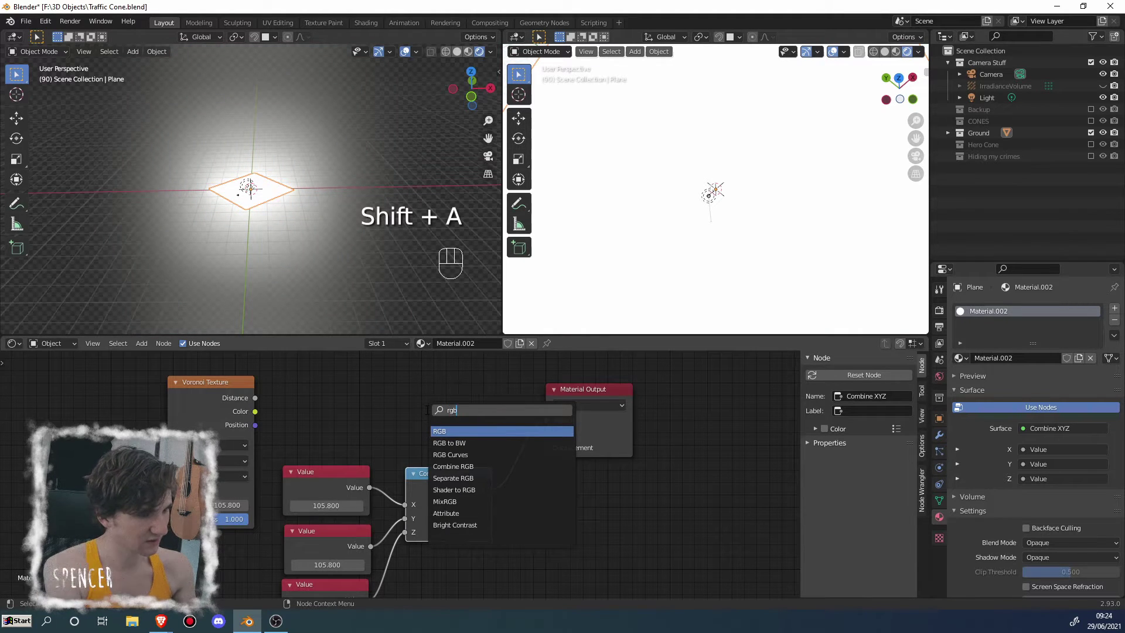
{"action": "key", "text": "BackSpace"}
{"action": "key", "text": "BackSpace"}
{"action": "key", "text": "BackSpace"}
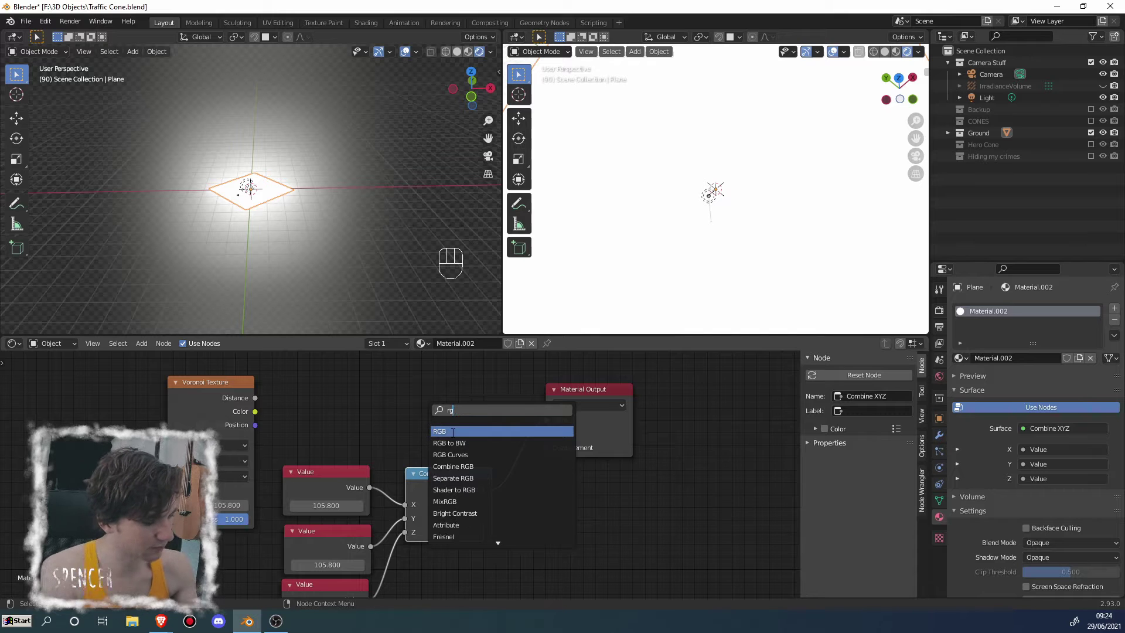
{"action": "type", "text": "co"}
{"action": "key", "text": "BackSpace"}
{"action": "key", "text": "BackSpace"}
{"action": "type", "text": "rgb"}
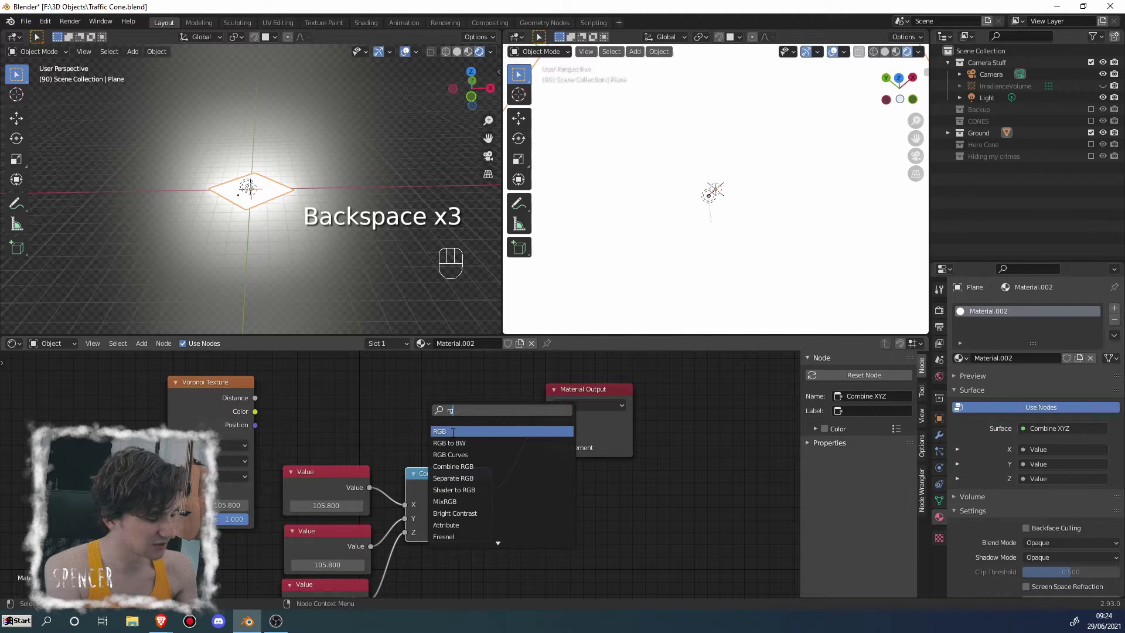
{"action": "left_click", "coordinate": [450, 431]}
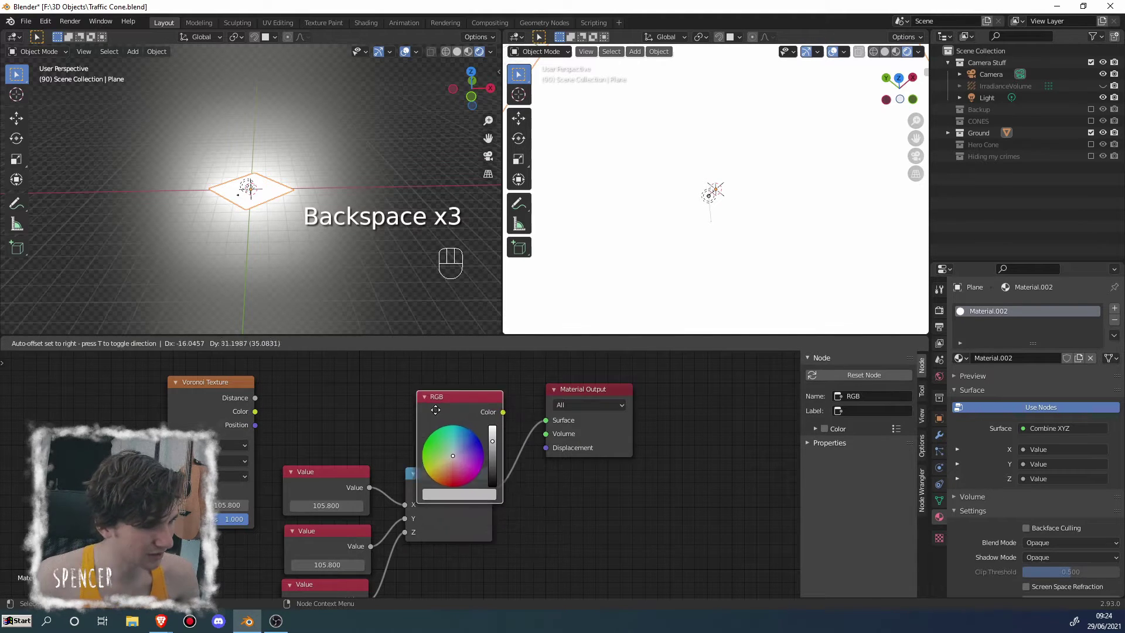
{"action": "right_click", "coordinate": [370, 388]}
Add a Combine RGB node above the Combine XYZ and connect the three Value nodes to its R, G and B inputs
{"action": "key", "text": "shift+a"}
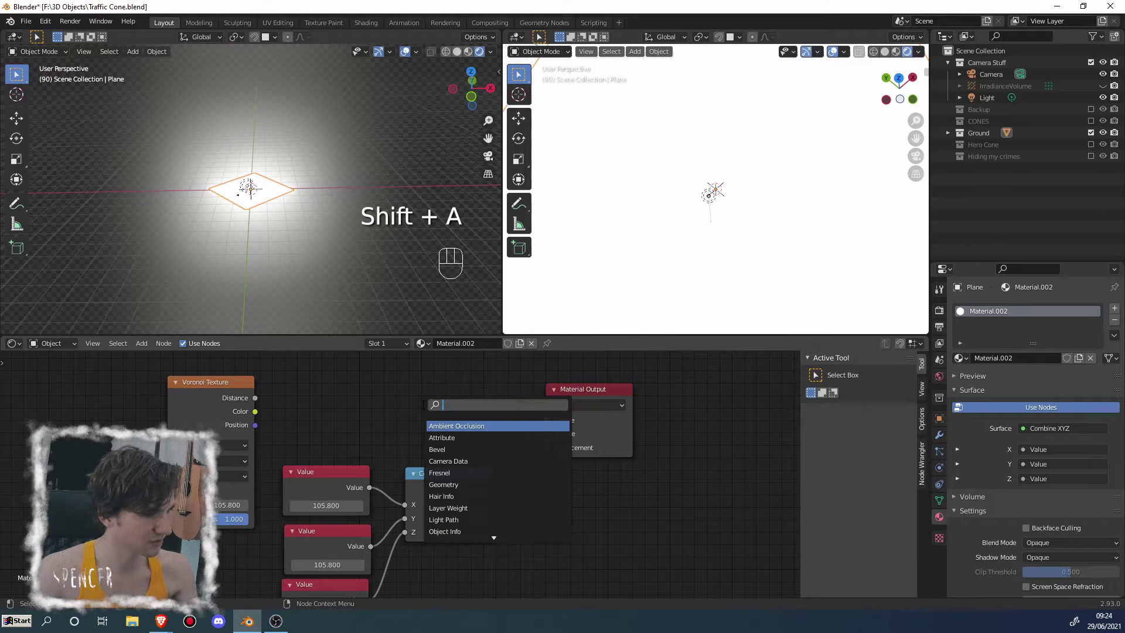
{"action": "type", "text": "combine"}
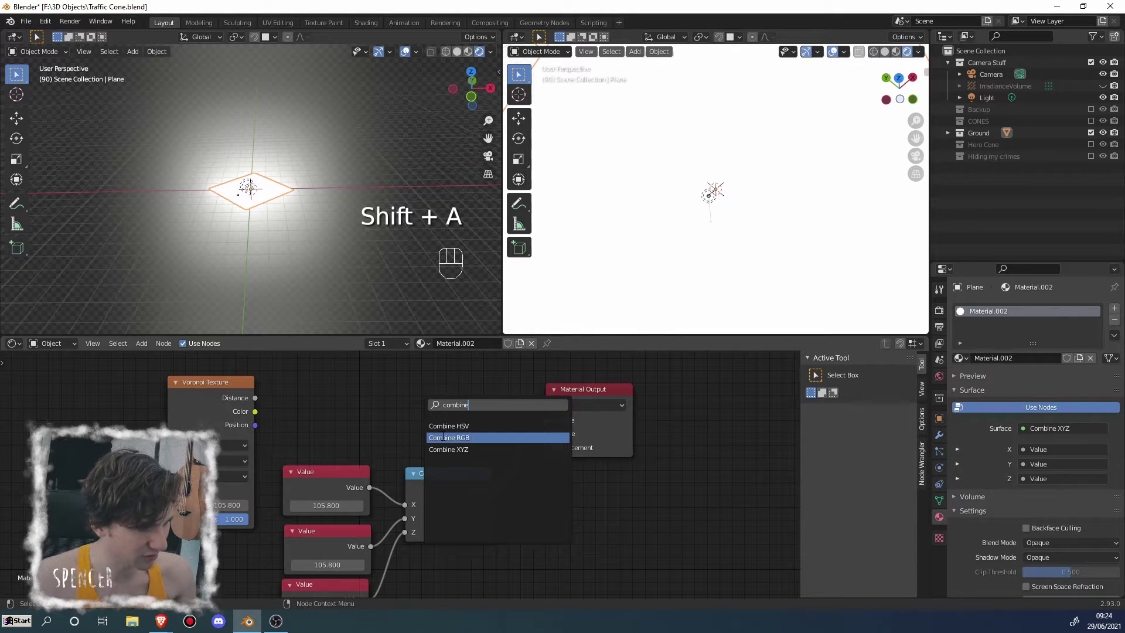
{"action": "left_click", "coordinate": [449, 438]}
{"action": "left_click", "coordinate": [444, 431]}
{"action": "left_click_drag", "start_coordinate": [368, 487], "coordinate": [401, 427]}
{"action": "left_click_drag", "start_coordinate": [371, 546], "coordinate": [401, 440]}
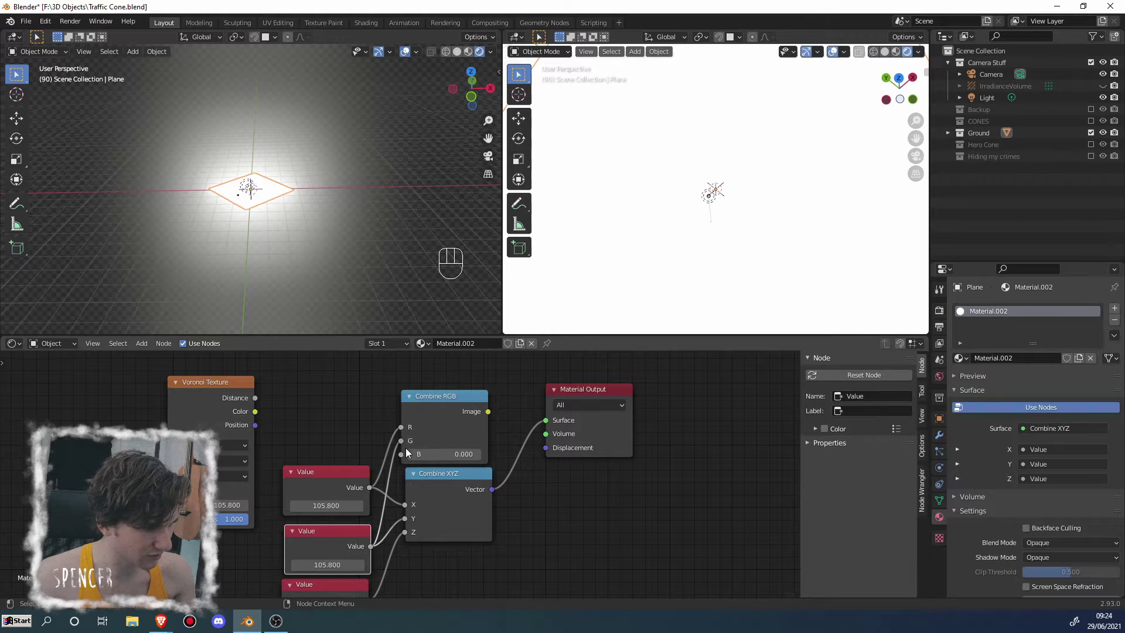
{"action": "middle_click_drag", "start_coordinate": [373, 597], "coordinate": [377, 533]}
{"action": "left_click_drag", "start_coordinate": [374, 536], "coordinate": [405, 389]}
Try feeding the Combine RGB's Image output into the Material Output's Surface, then undo the connection
{"action": "middle_click_drag", "start_coordinate": [462, 379], "coordinate": [444, 466]}
{"action": "left_click_drag", "start_coordinate": [457, 448], "coordinate": [514, 455]}
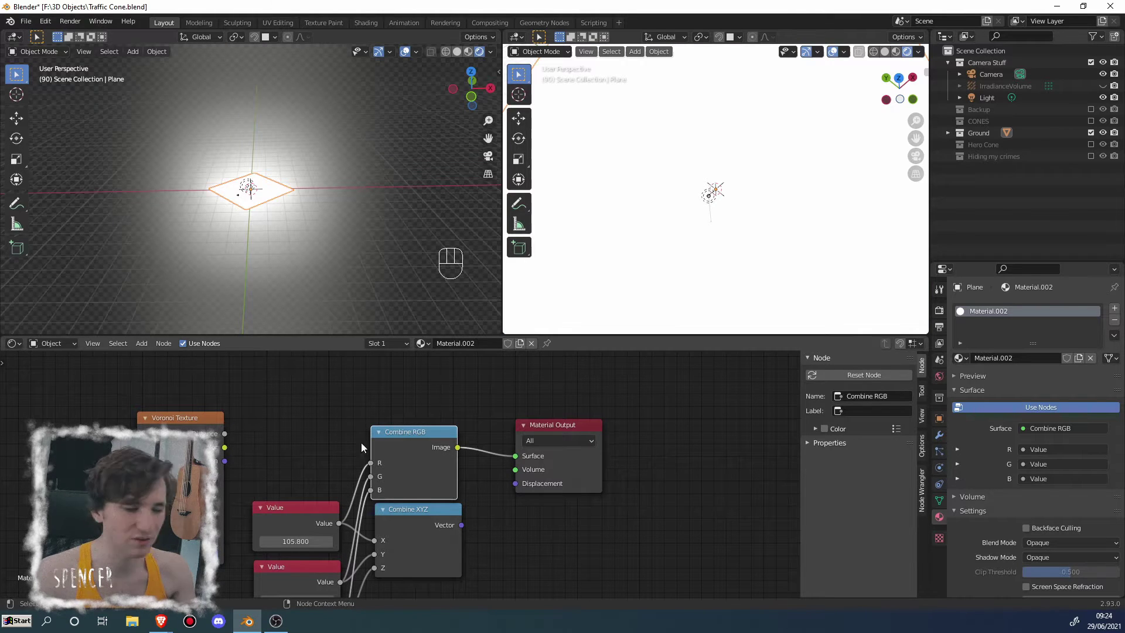
{"action": "key", "text": "ctrl+z"}
{"action": "key", "text": "ctrl+z"}
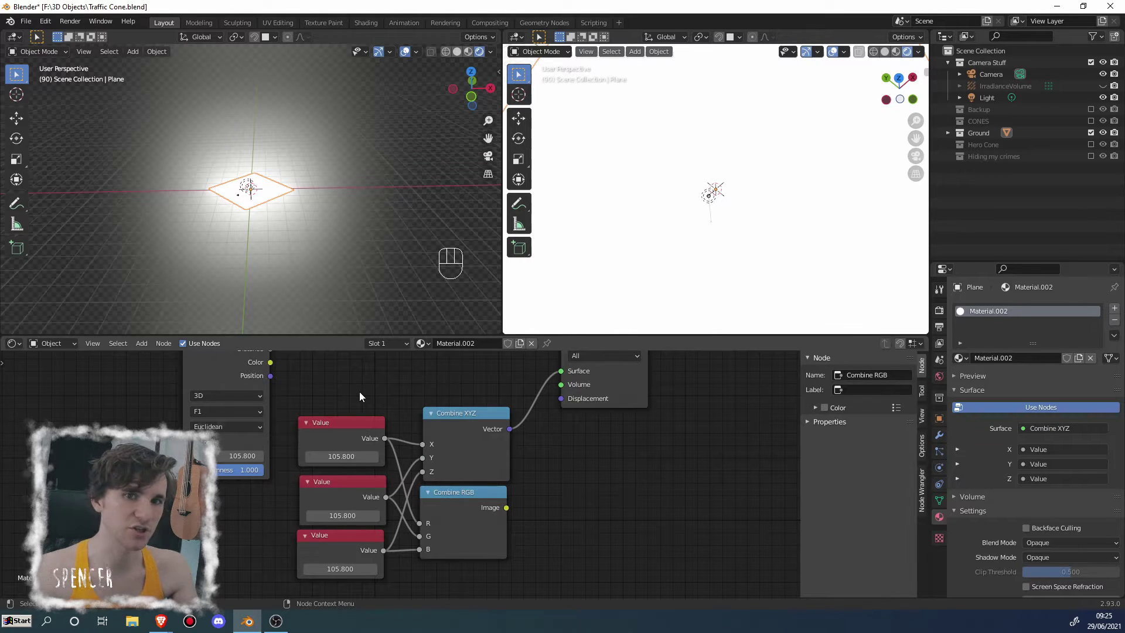
Delete the three Value nodes together with the Combine XYZ and Combine RGB nodes
{"action": "middle_click_drag", "start_coordinate": [453, 464], "coordinate": [490, 547]}
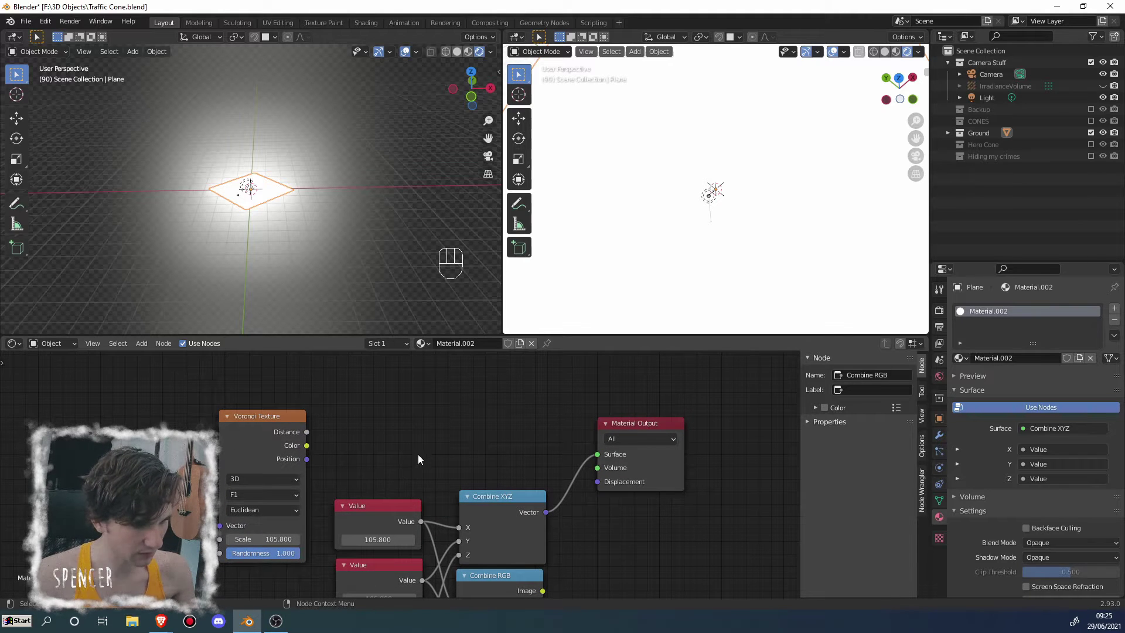
{"action": "middle_click_drag", "start_coordinate": [419, 459], "coordinate": [359, 418]}
{"action": "left_click_drag", "start_coordinate": [358, 418], "coordinate": [491, 557]}
{"action": "middle_click_drag", "start_coordinate": [488, 557], "coordinate": [460, 497]}
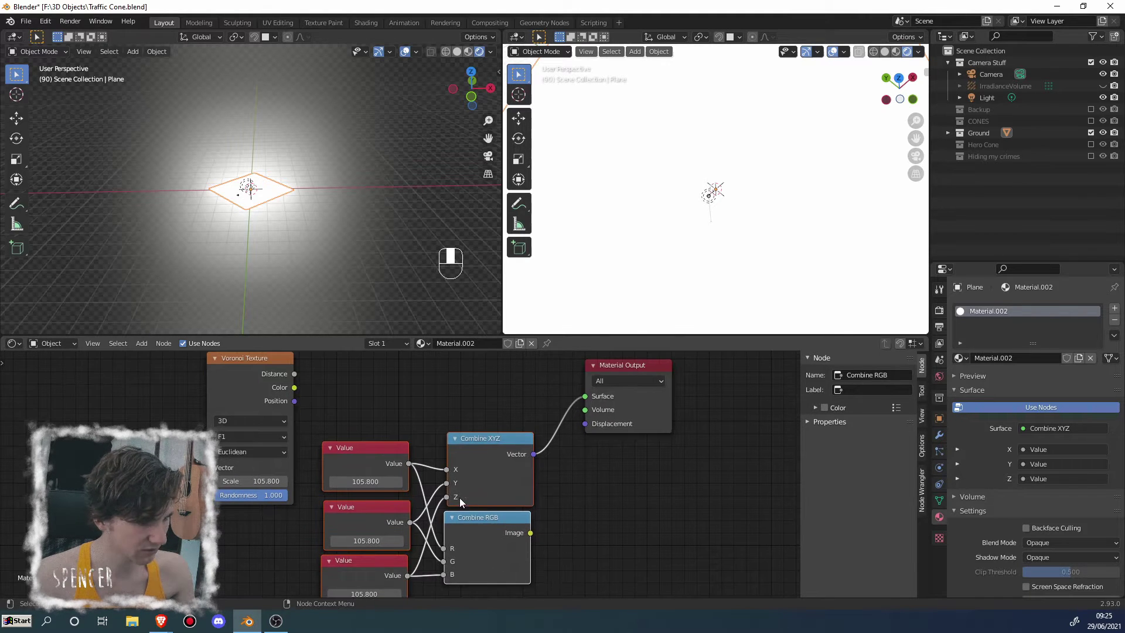
{"action": "key", "text": "x"}
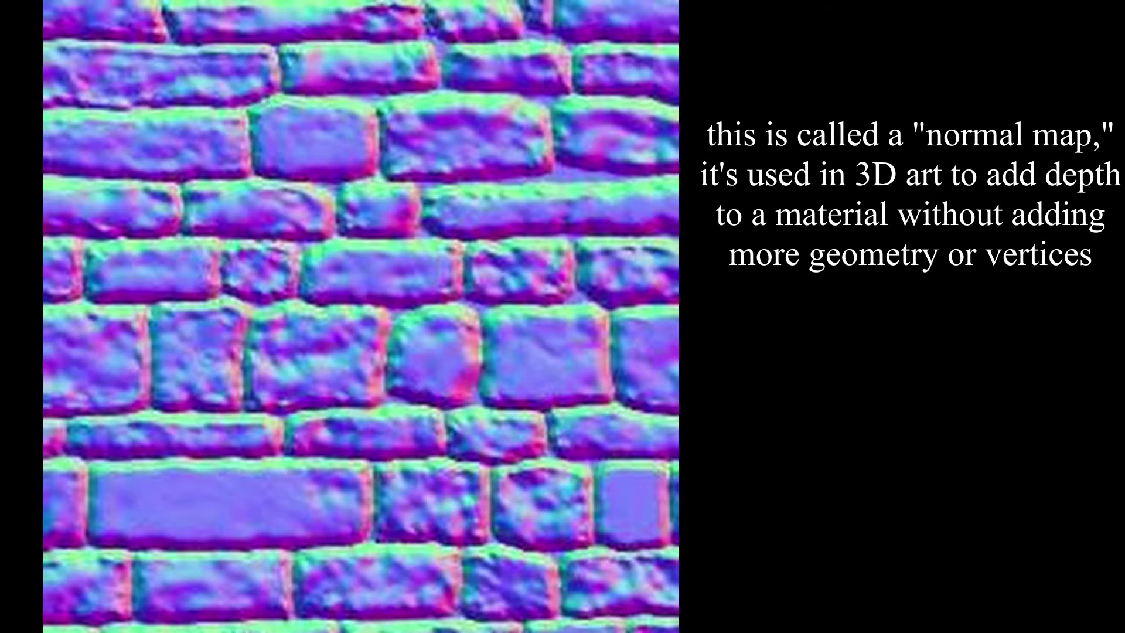
Add a Bump node, feed the Voronoi Texture's Color into its Height, and connect its Normal output to the Material Output's Surface
{"action": "key", "text": "shift+a"}
{"action": "type", "text": "bump"}
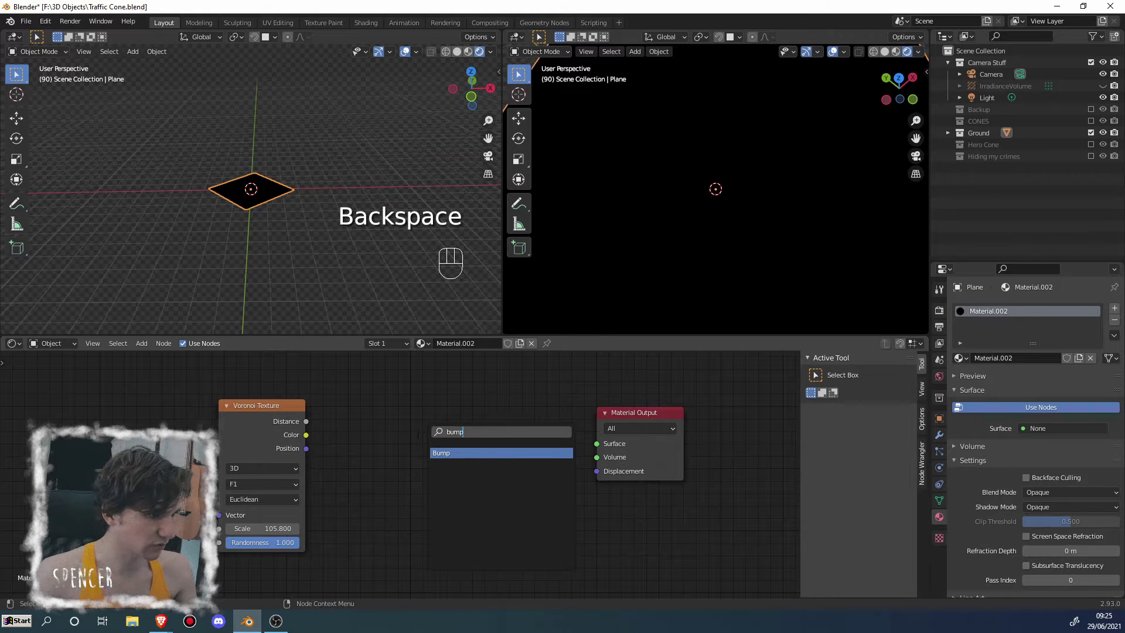
{"action": "key", "text": "Return"}
{"action": "left_click", "coordinate": [418, 434]}
{"action": "left_click_drag", "start_coordinate": [305, 435], "coordinate": [391, 494]}
{"action": "left_click_drag", "start_coordinate": [479, 433], "coordinate": [596, 444]}
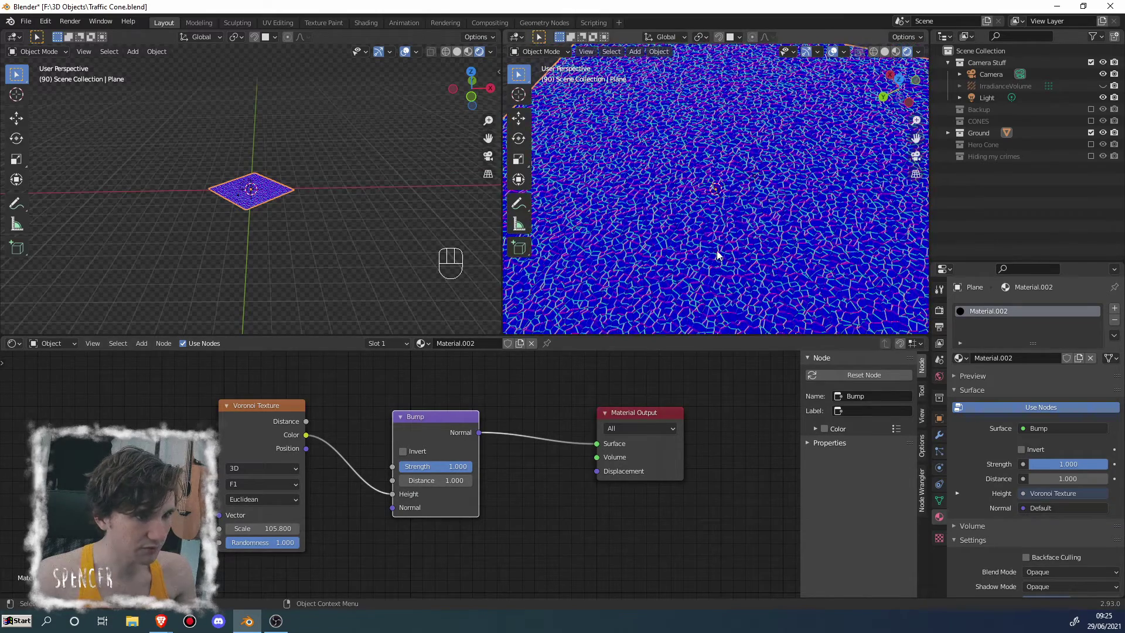
Inspect the bump pattern on the plane, then connect the Voronoi Texture's Color directly to the Material Output's Surface
{"action": "scroll", "coordinate": [712, 229], "scroll_direction": "up", "scroll_amount": 6}
{"action": "middle_click_drag", "start_coordinate": [713, 191], "coordinate": [751, 221]}
{"action": "scroll", "coordinate": [751, 221], "scroll_direction": "down", "scroll_amount": 3}
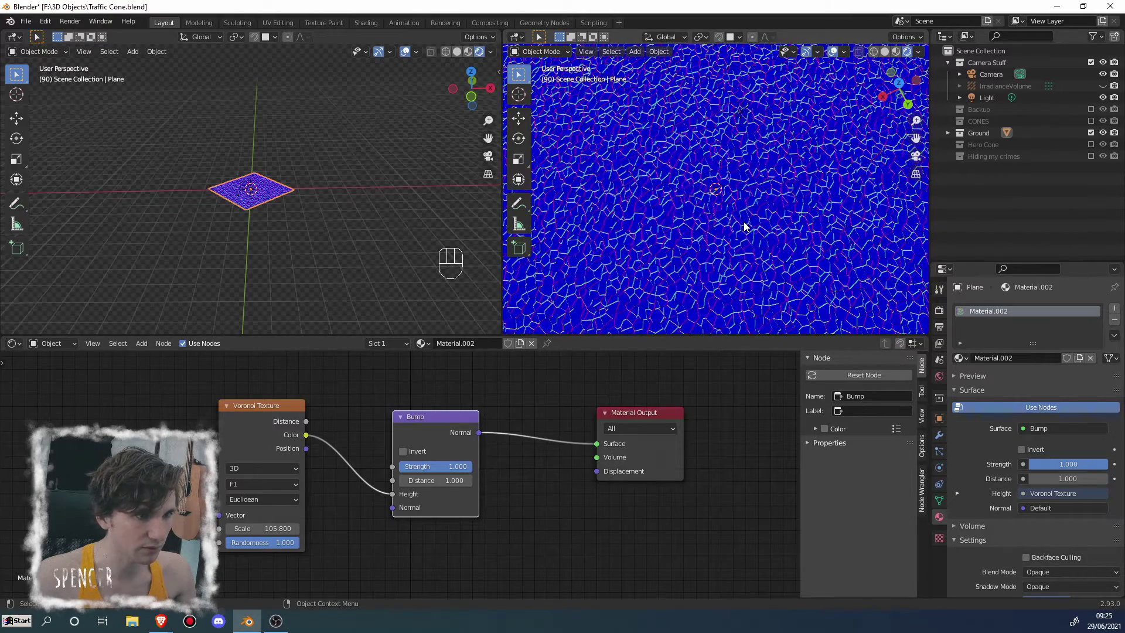
{"action": "scroll", "coordinate": [744, 227], "scroll_direction": "down", "scroll_amount": 5}
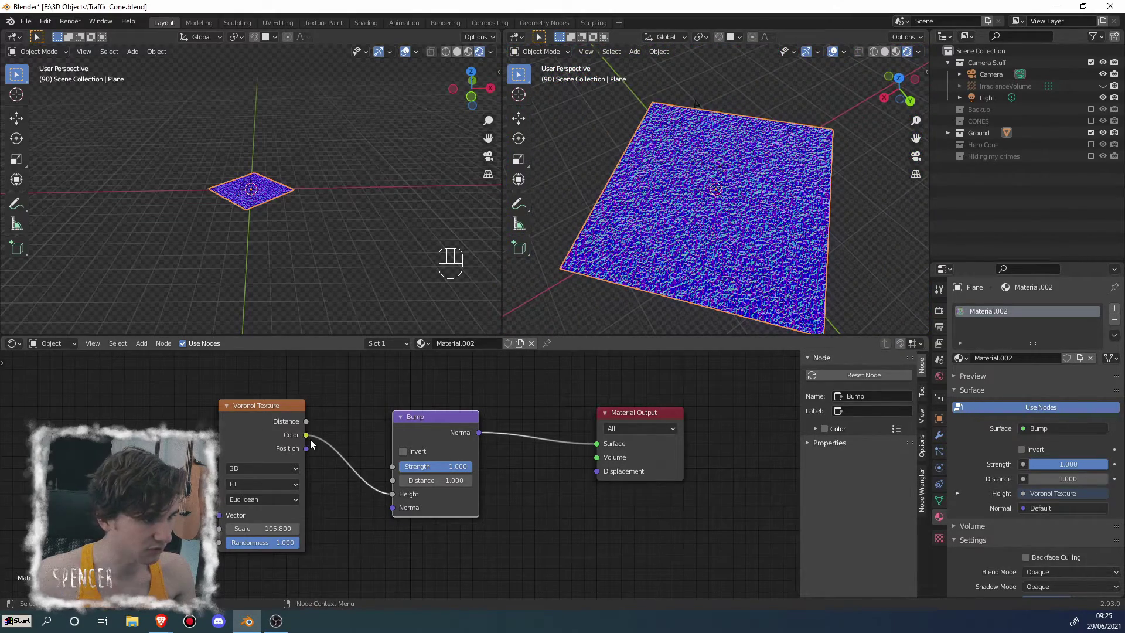
{"action": "left_click_drag", "start_coordinate": [320, 436], "coordinate": [597, 443]}
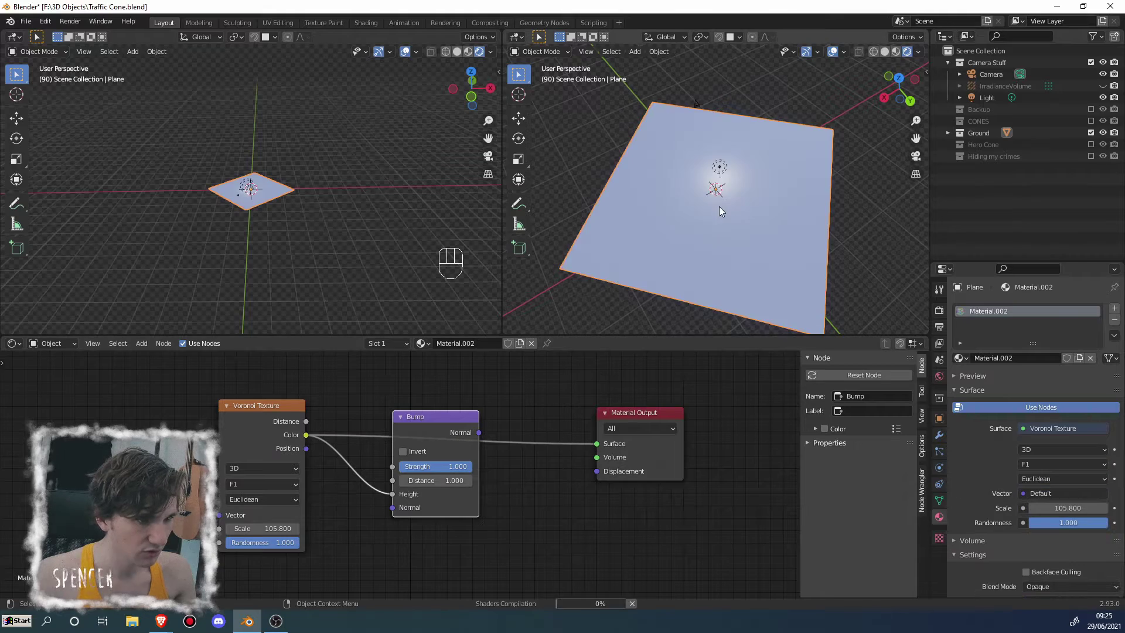
{"action": "scroll", "coordinate": [722, 235], "scroll_direction": "up", "scroll_amount": 3}
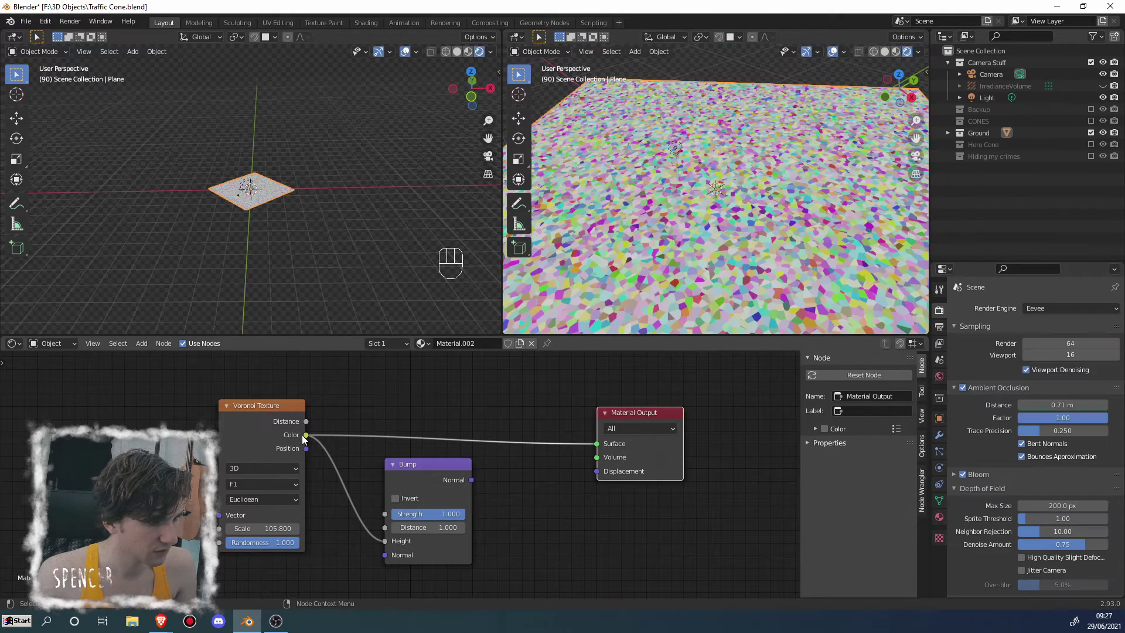
{"action": "left_click_drag", "start_coordinate": [327, 435], "coordinate": [596, 443]}
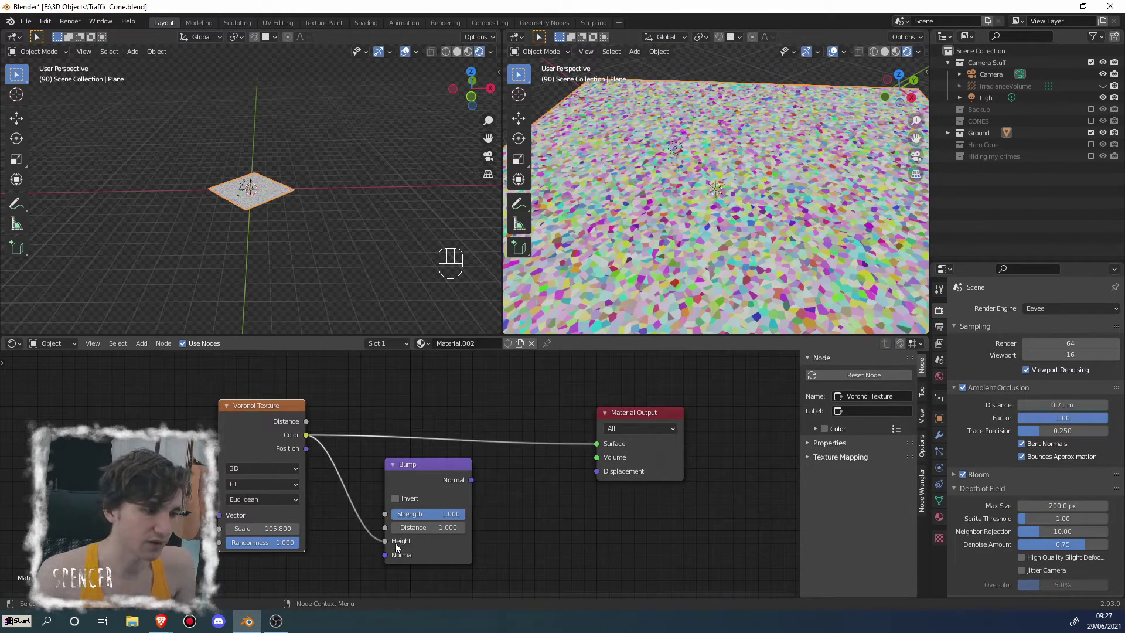
Connect the Voronoi Texture's Color to the Bump node's Normal input as well, and the Bump's Normal output to the Material Output's Displacement
{"action": "left_click_drag", "start_coordinate": [303, 436], "coordinate": [385, 555]}
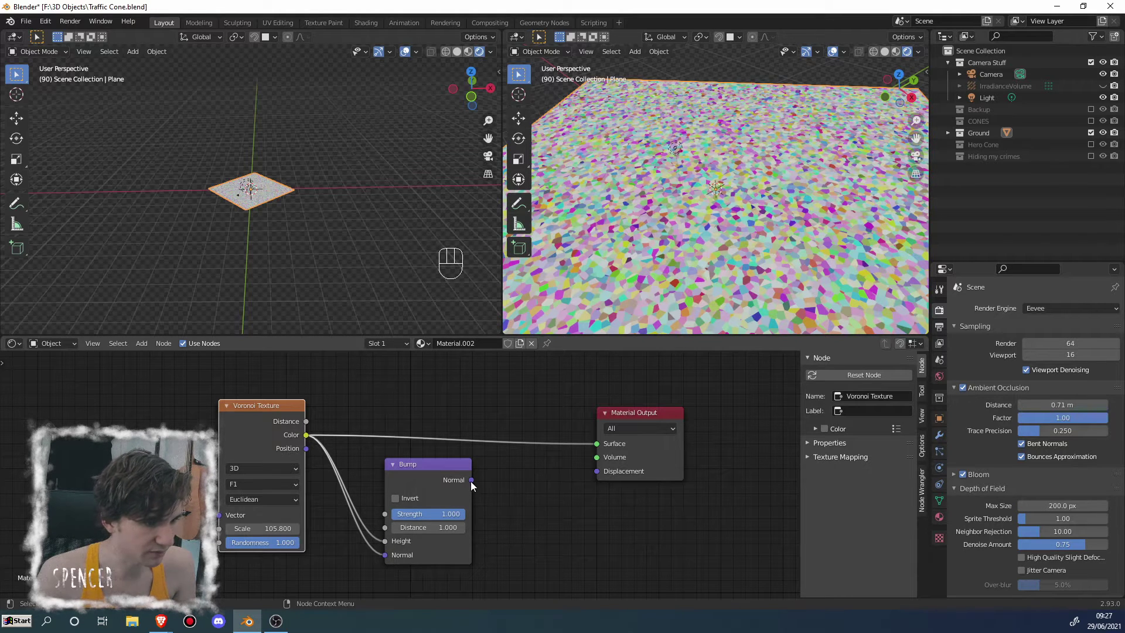
{"action": "left_click", "coordinate": [383, 544]}
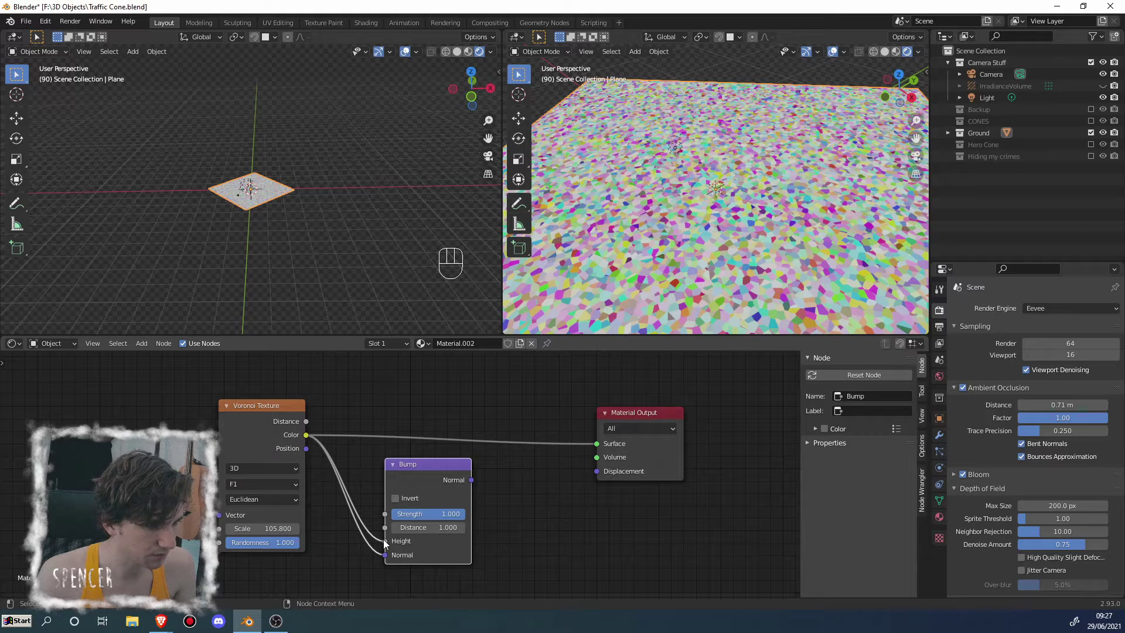
{"action": "left_click_drag", "start_coordinate": [471, 479], "coordinate": [598, 472]}
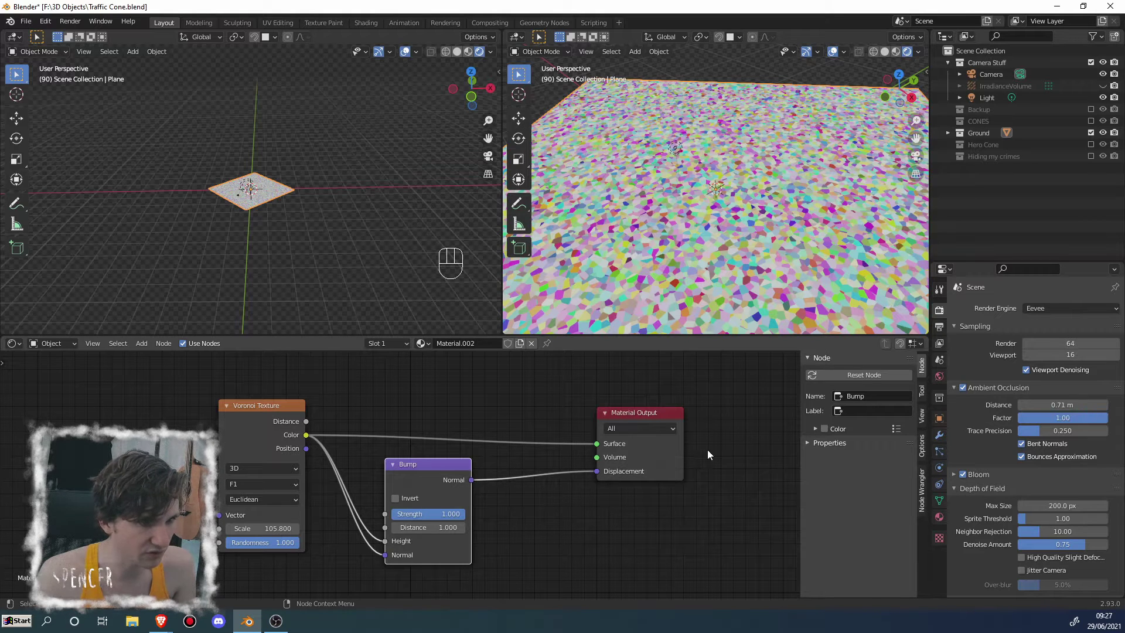
Switch the render engine to Cycles and view the plane from a low angle
{"action": "left_click", "coordinate": [1078, 307]}
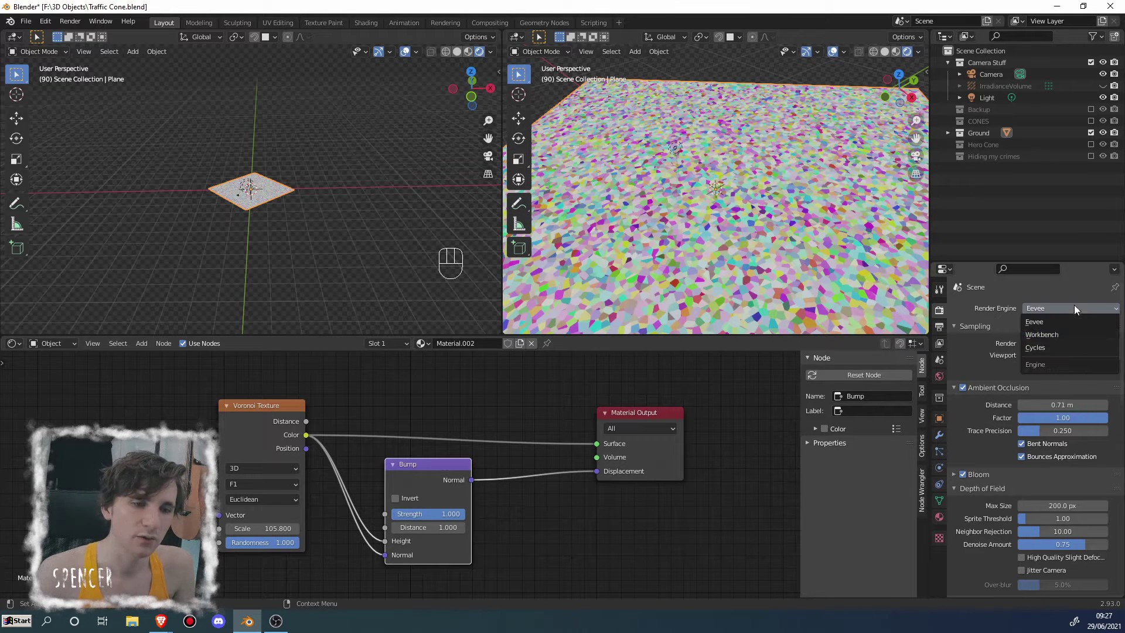
{"action": "left_click", "coordinate": [1053, 346]}
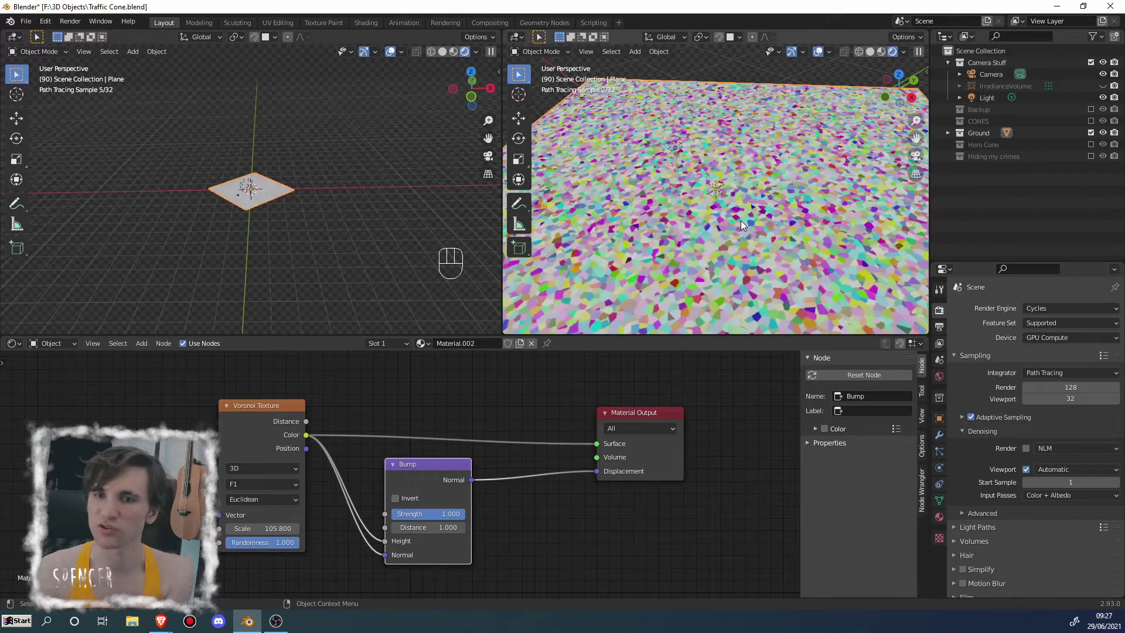
{"action": "middle_click_drag", "start_coordinate": [741, 231], "coordinate": [715, 214]}
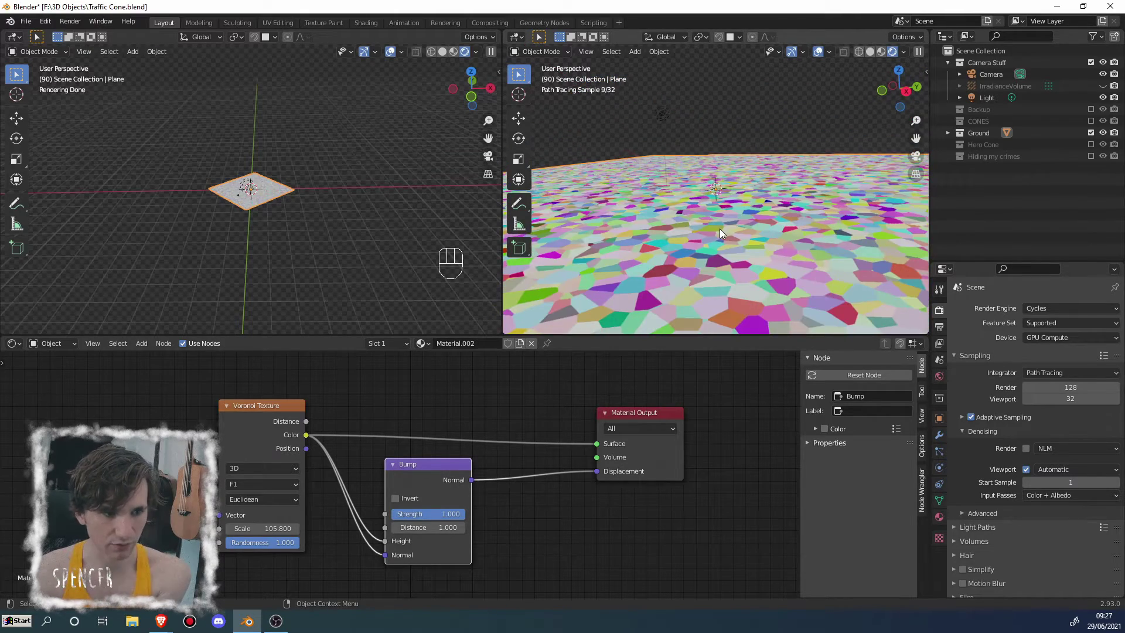
Set the material's surface displacement method to Displacement and Bump
{"action": "left_click", "coordinate": [938, 518]}
{"action": "scroll", "coordinate": [962, 507], "scroll_direction": "down", "scroll_amount": 8}
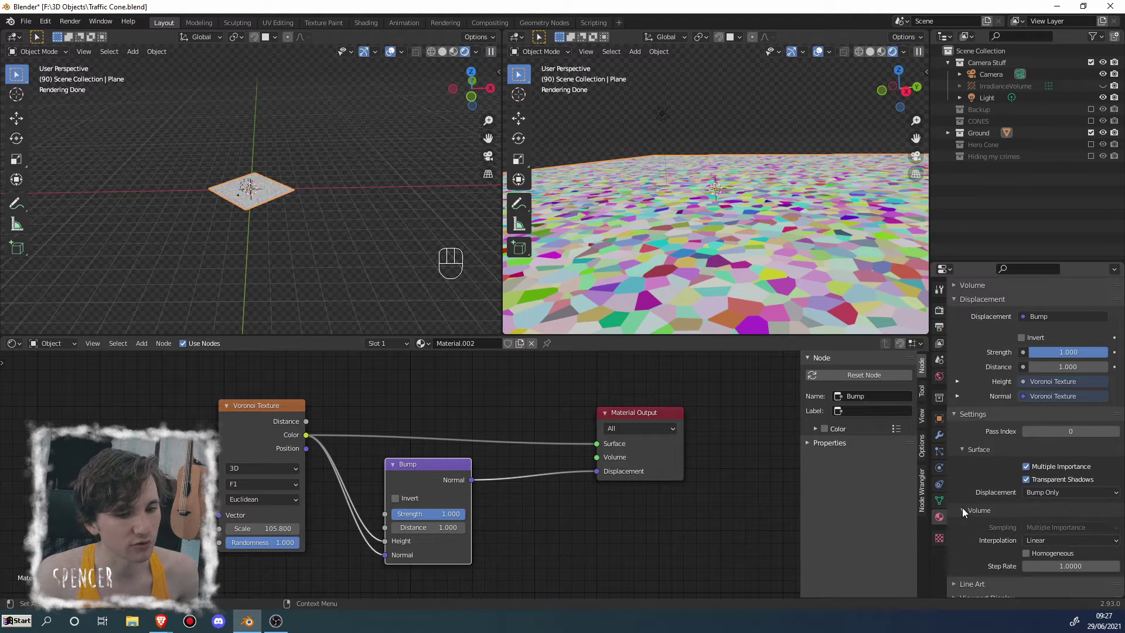
{"action": "left_click", "coordinate": [1049, 492]}
{"action": "left_click", "coordinate": [1030, 529]}
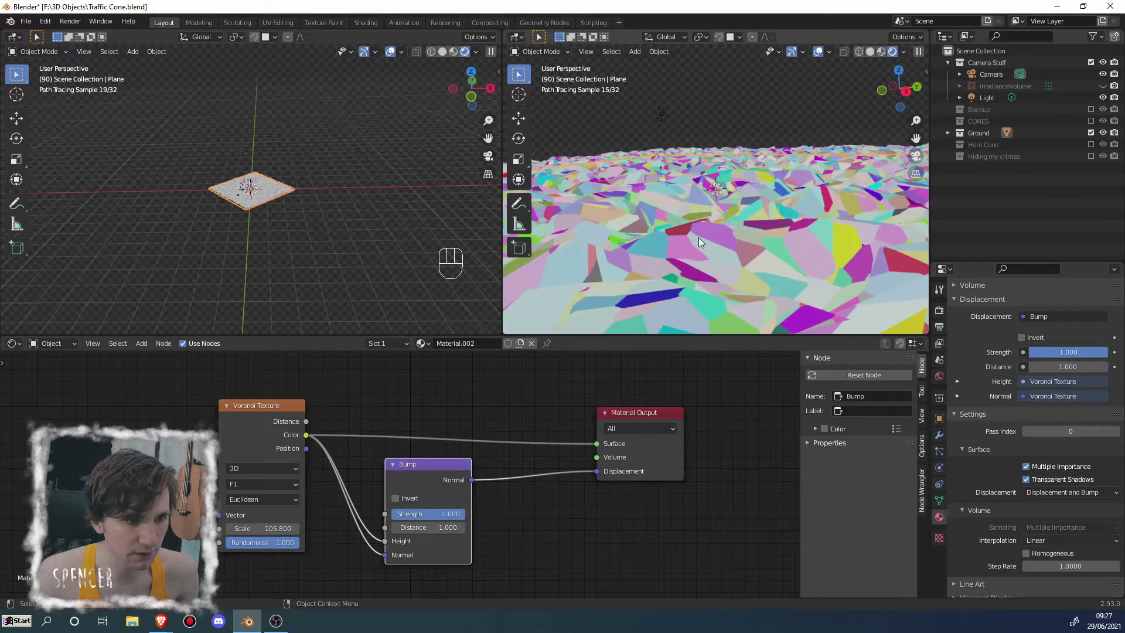
Examine the displaced plane from several angles, then remove the Bump node's Height link and nudge the node down slightly
{"action": "mouse_move", "coordinate": [698, 237]}
{"action": "middle_mouse_down"}
{"action": "mouse_move", "coordinate": [793, 255]}
{"action": "mouse_move", "coordinate": [744, 120]}
{"action": "mouse_move", "coordinate": [733, 191]}
{"action": "mouse_move", "coordinate": [836, 218]}
{"action": "mouse_move", "coordinate": [772, 234]}
{"action": "mouse_move", "coordinate": [761, 194]}
{"action": "mouse_move", "coordinate": [771, 174]}
{"action": "mouse_move", "coordinate": [743, 218]}
{"action": "mouse_move", "coordinate": [740, 200]}
{"action": "mouse_move", "coordinate": [750, 206]}
{"action": "middle_mouse_up"}
{"action": "scroll", "coordinate": [772, 185], "scroll_direction": "down", "scroll_amount": 5}
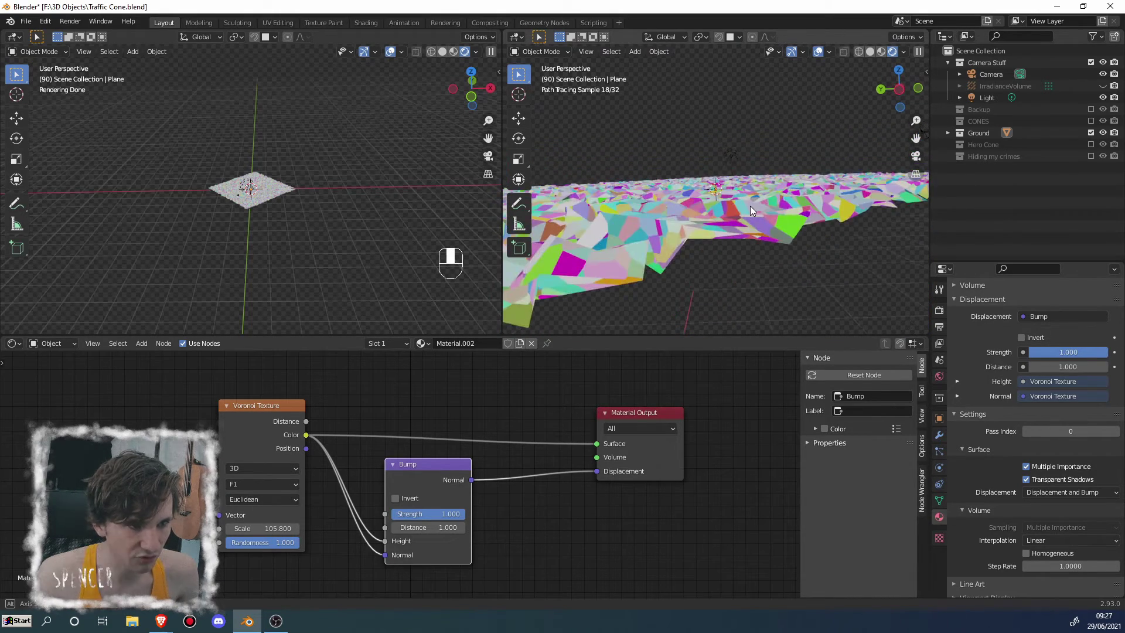
{"action": "mouse_move", "coordinate": [806, 259]}
{"action": "middle_mouse_down"}
{"action": "mouse_move", "coordinate": [761, 180]}
{"action": "mouse_move", "coordinate": [755, 234]}
{"action": "middle_mouse_up"}
{"action": "left_click", "coordinate": [756, 187]}
{"action": "mouse_move", "coordinate": [409, 477]}
{"action": "left_mouse_down"}
{"action": "mouse_move", "coordinate": [410, 508]}
{"action": "mouse_move", "coordinate": [410, 485]}
{"action": "left_mouse_up"}
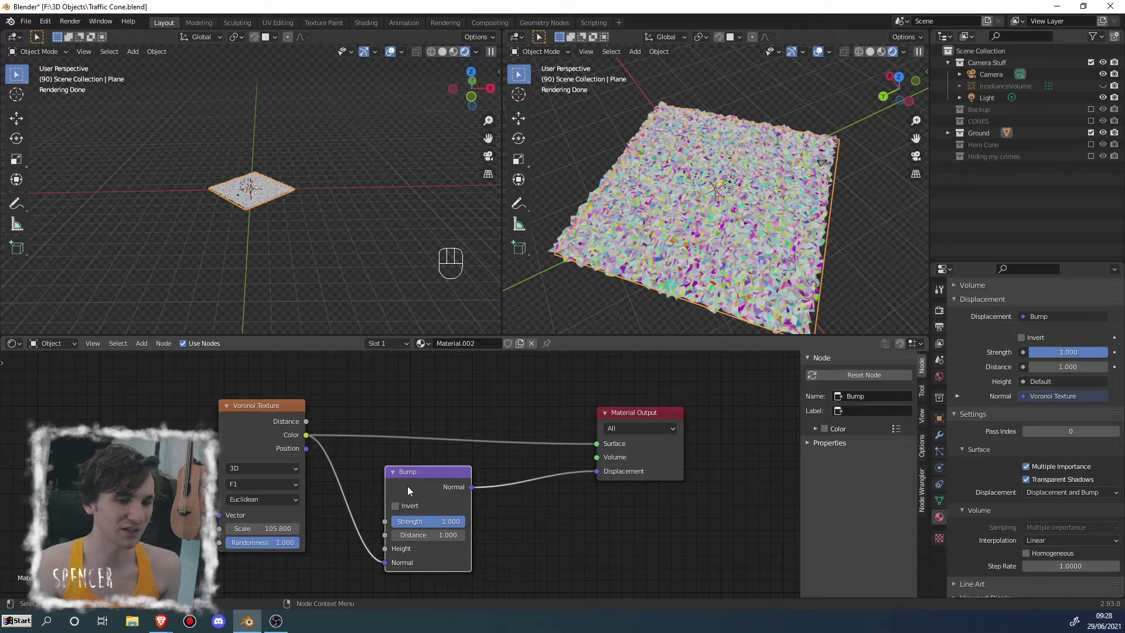
Switch the render engine back to Eevee
{"action": "left_click", "coordinate": [939, 310]}
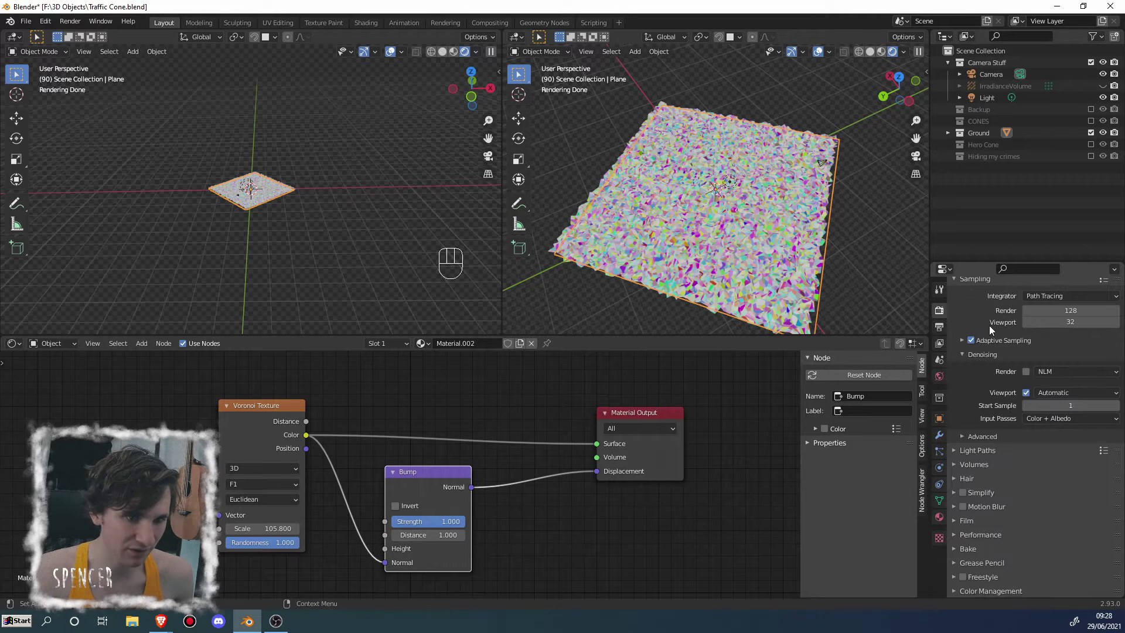
{"action": "scroll", "coordinate": [991, 330], "scroll_direction": "up", "scroll_amount": 3}
{"action": "left_click", "coordinate": [1043, 308]}
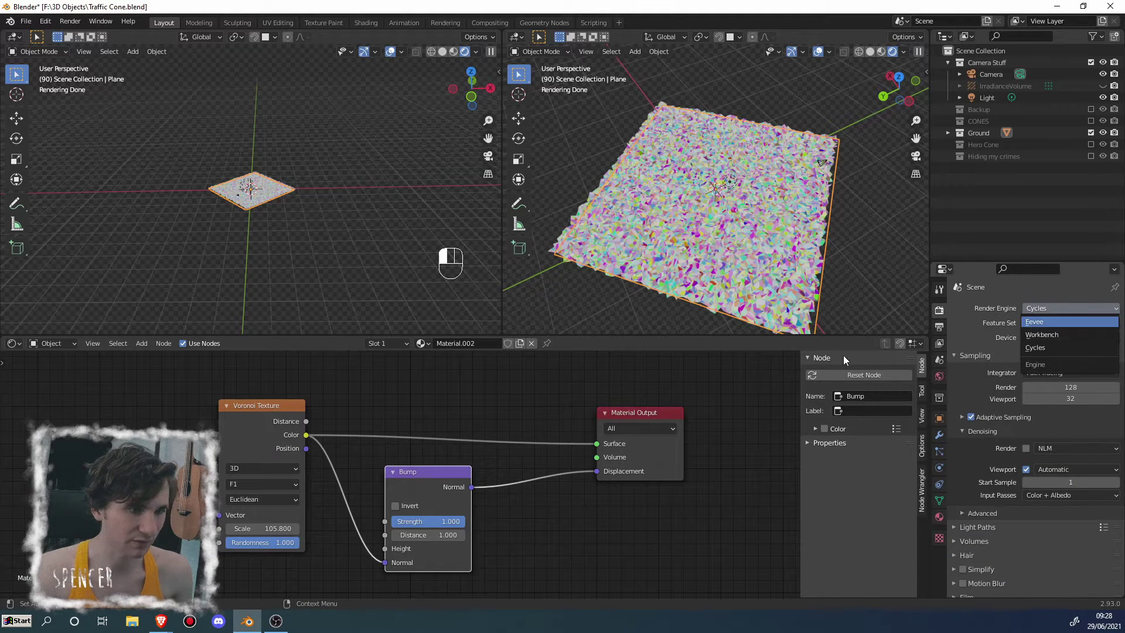
{"action": "left_click", "coordinate": [1042, 321]}
Move the Bump node out of the way and insert a Glossy BSDF between the Voronoi Texture's Color and the Material Output's Surface
{"action": "middle_click_drag", "start_coordinate": [479, 488], "coordinate": [483, 457]}
{"action": "left_click_drag", "start_coordinate": [435, 446], "coordinate": [416, 469]}
{"action": "key", "text": "shift+a"}
{"action": "left_click", "coordinate": [452, 407]}
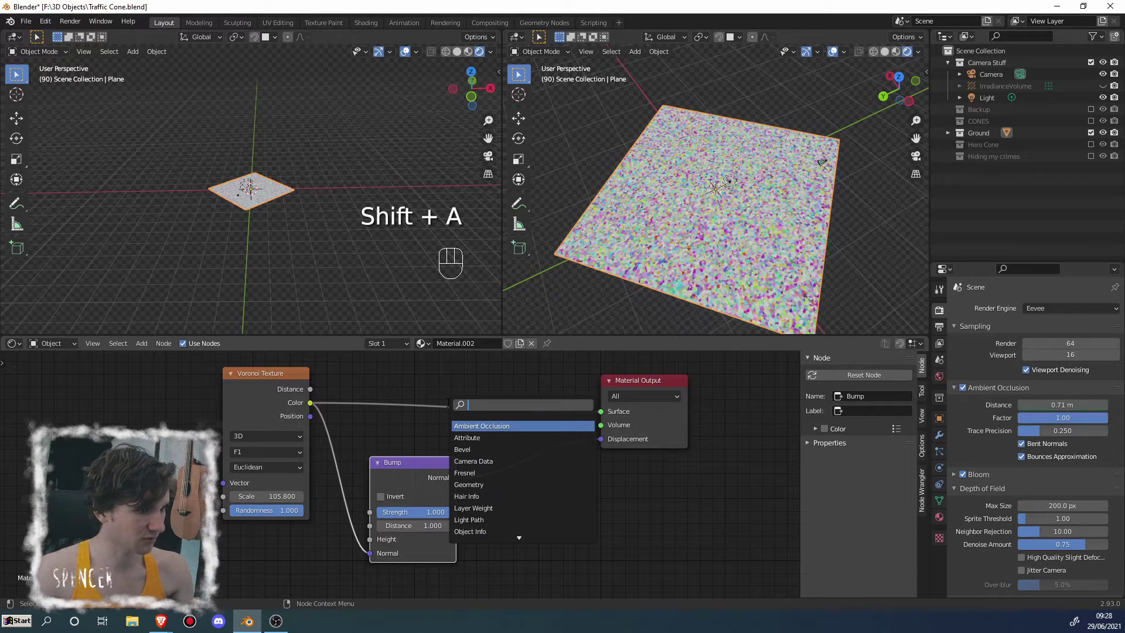
{"action": "type", "text": "glossy"}
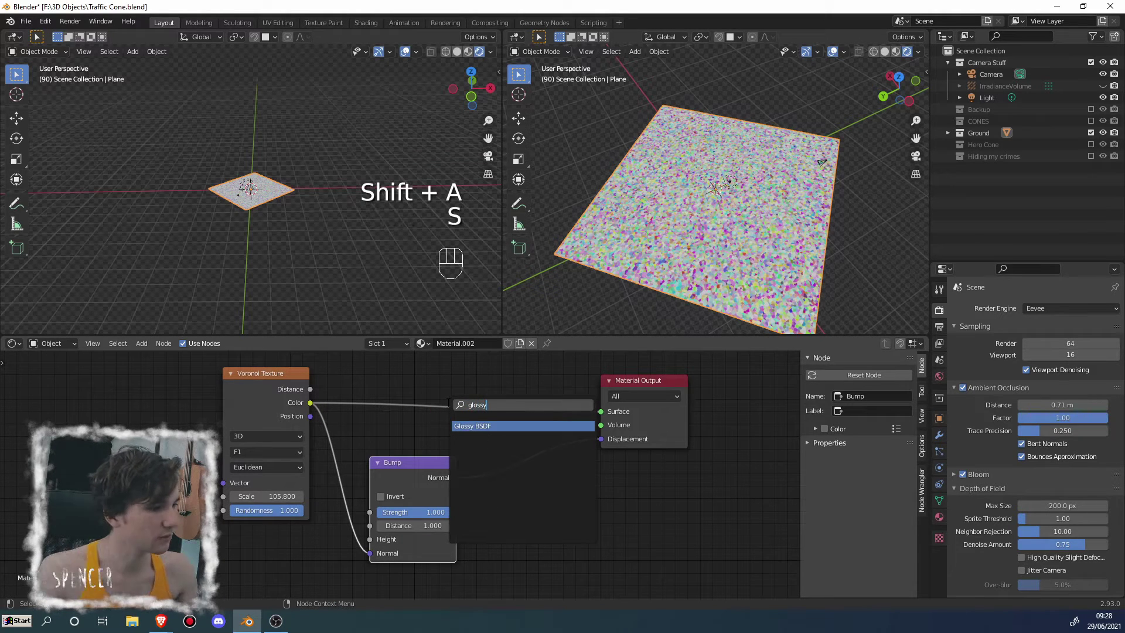
{"action": "key", "text": "Return"}
{"action": "left_click", "coordinate": [500, 401]}
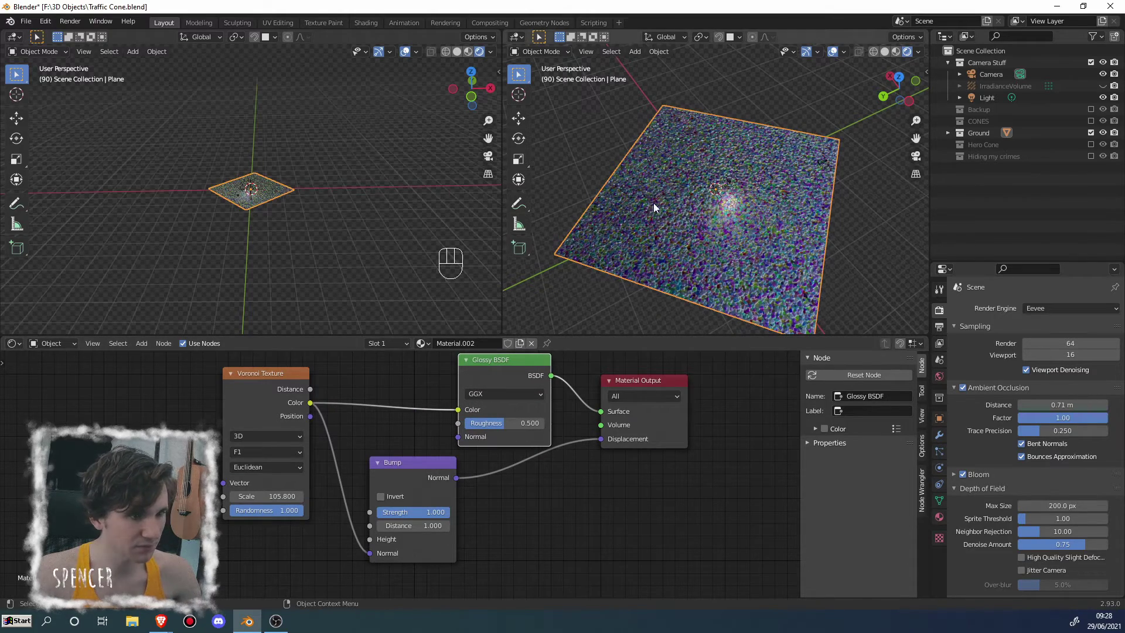
{"action": "middle_click_drag", "start_coordinate": [653, 203], "coordinate": [764, 238]}
{"action": "scroll", "coordinate": [765, 233], "scroll_direction": "up", "scroll_amount": 6}
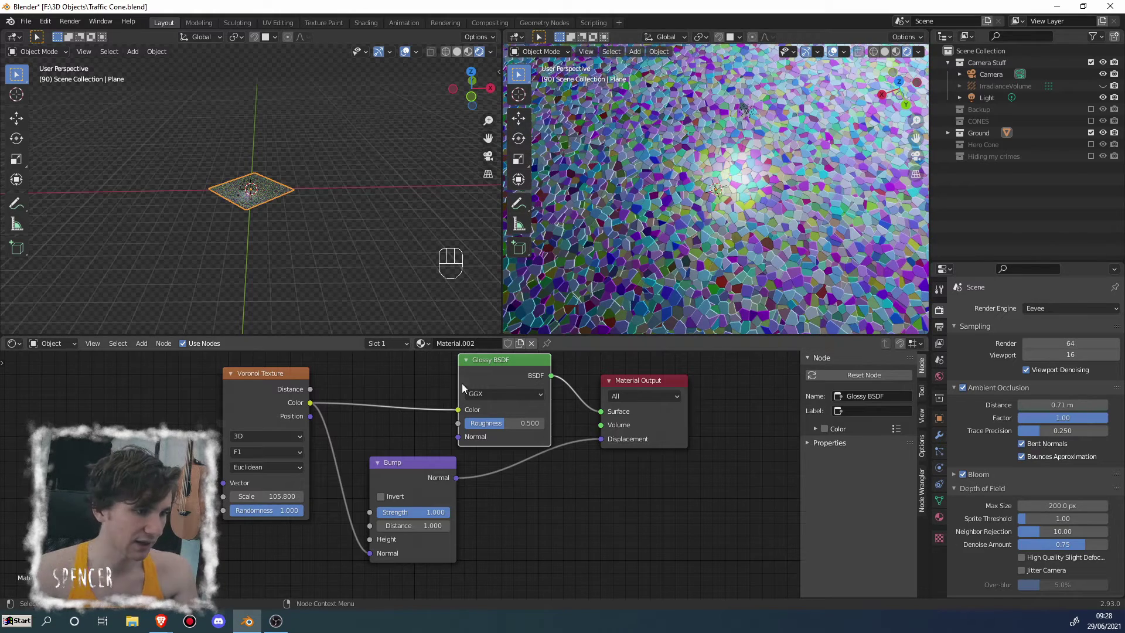
{"action": "left_click_drag", "start_coordinate": [462, 383], "coordinate": [451, 389]}
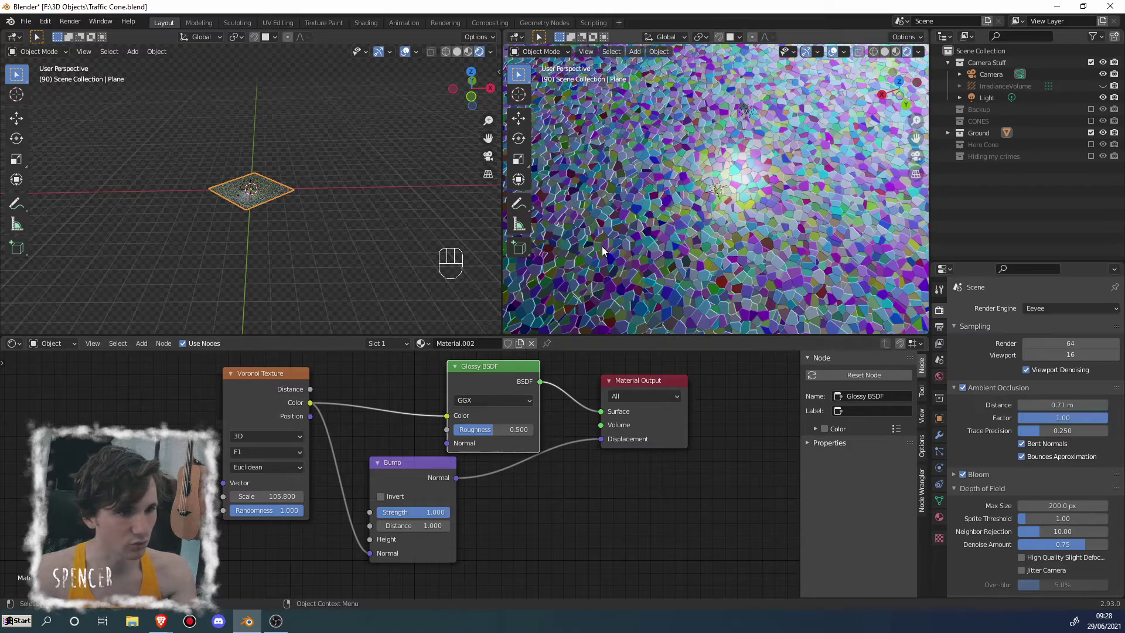
Move the light to another spot above the ground plane, then select the plane again for a closer look at the reflections
{"action": "middle_click_drag", "start_coordinate": [602, 246], "coordinate": [666, 142]}
{"action": "left_click", "coordinate": [668, 146]}
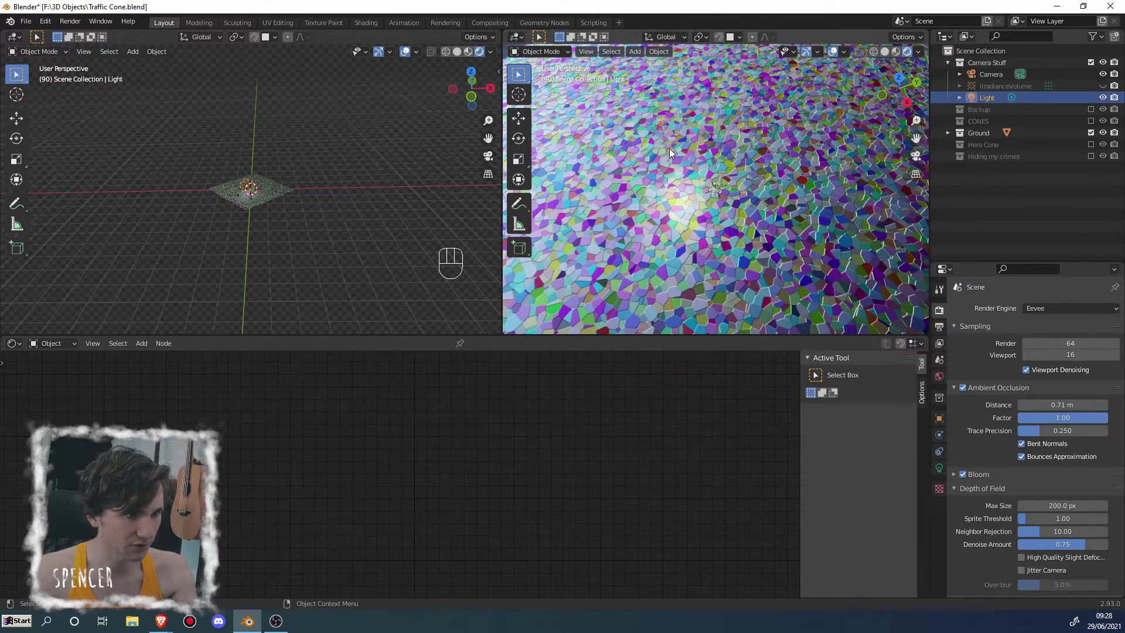
{"action": "key", "text": "g"}
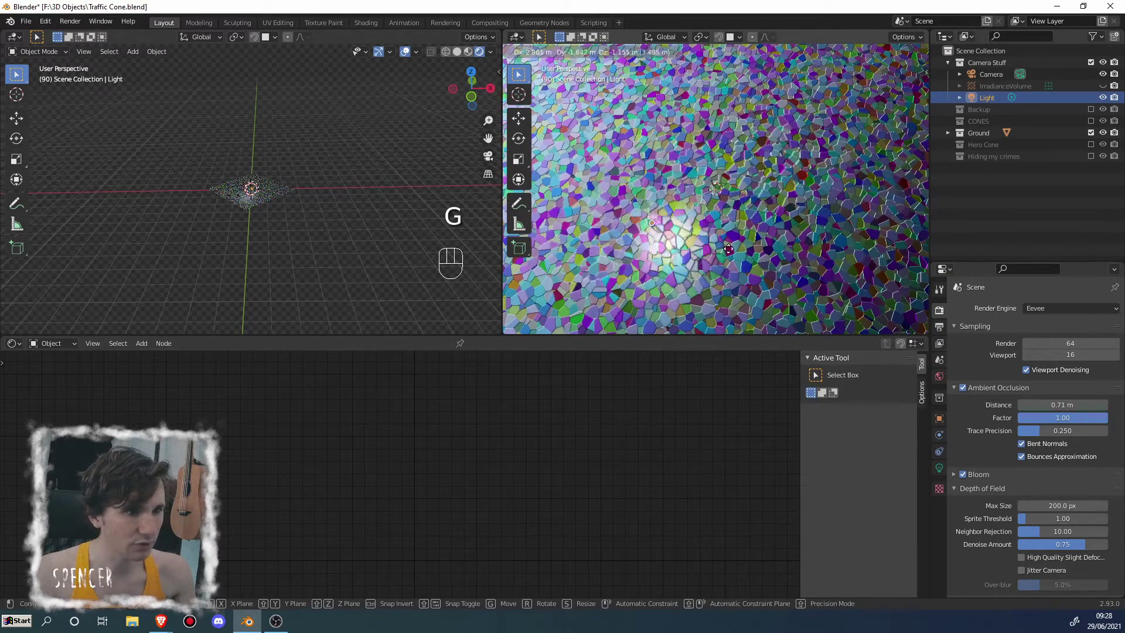
{"action": "left_click", "coordinate": [727, 204]}
{"action": "left_click", "coordinate": [727, 205]}
{"action": "scroll", "coordinate": [720, 196], "scroll_direction": "up", "scroll_amount": 8}
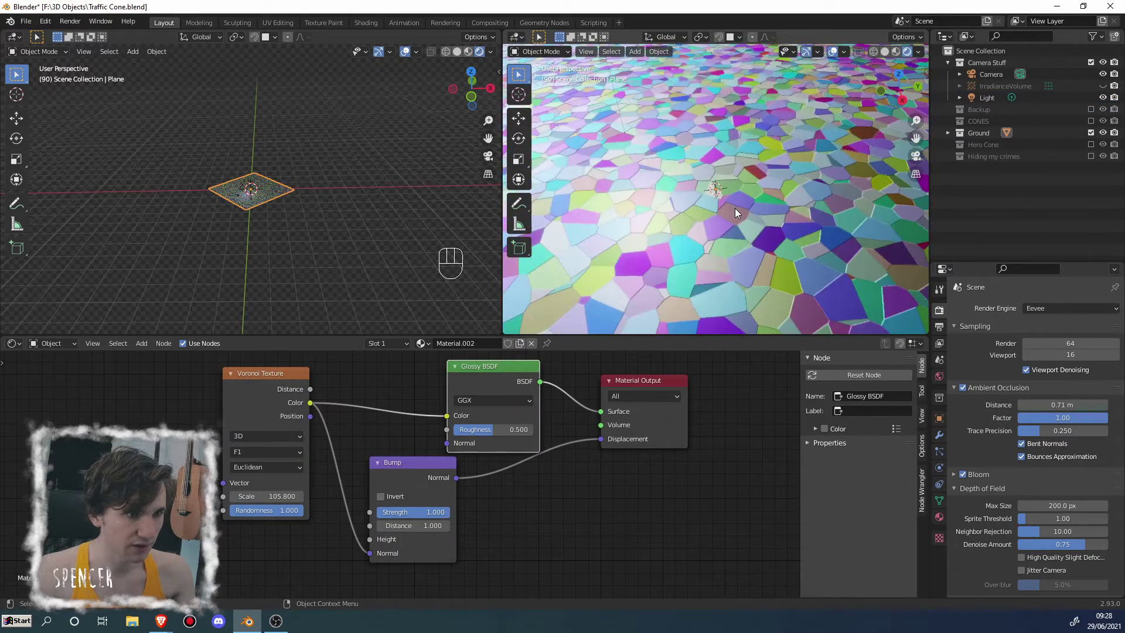
Disconnect the Bump node's Normal output from the Material Output's Displacement, compare the surface, and reconnect the link
{"action": "scroll", "coordinate": [773, 192], "scroll_direction": "up", "scroll_amount": 4}
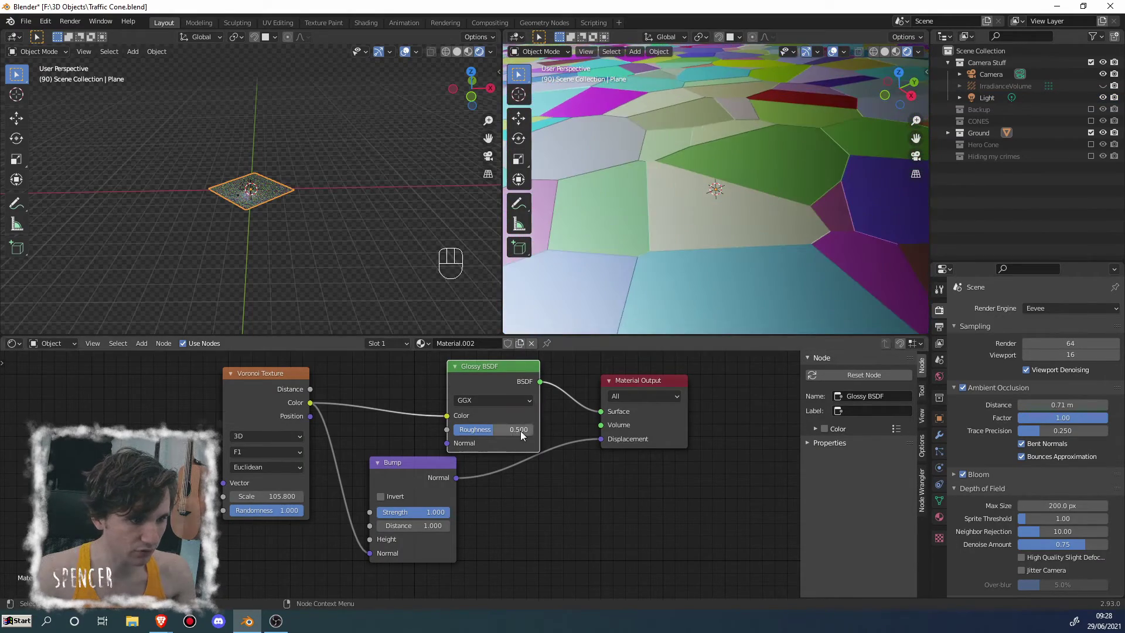
{"action": "left_click_drag", "start_coordinate": [420, 462], "coordinate": [424, 466]}
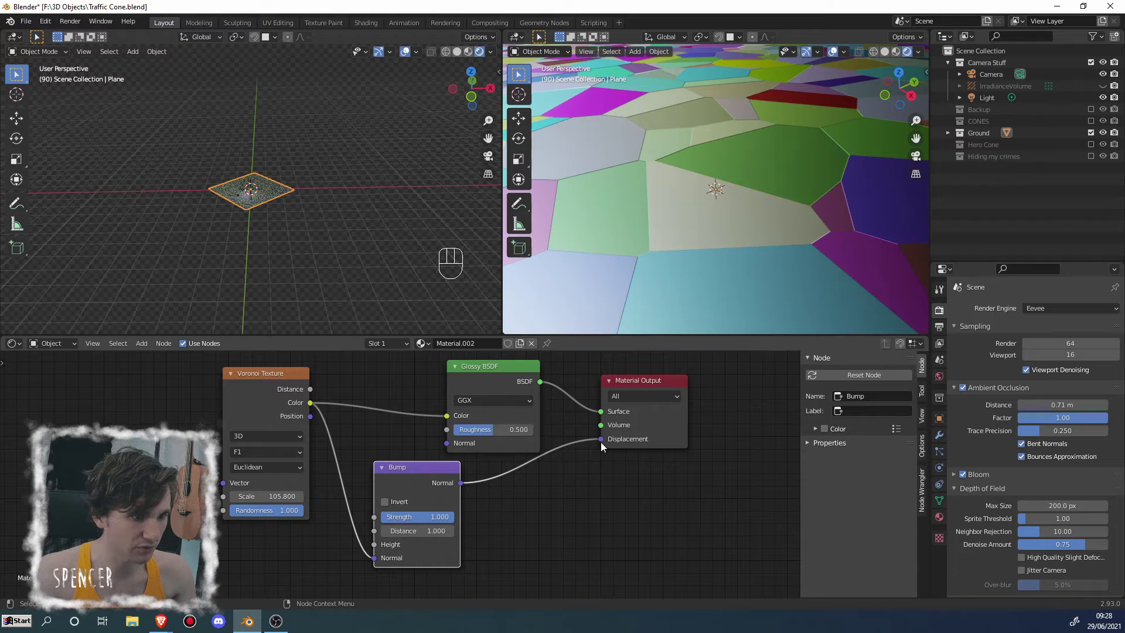
{"action": "left_click_drag", "start_coordinate": [600, 436], "coordinate": [571, 444]}
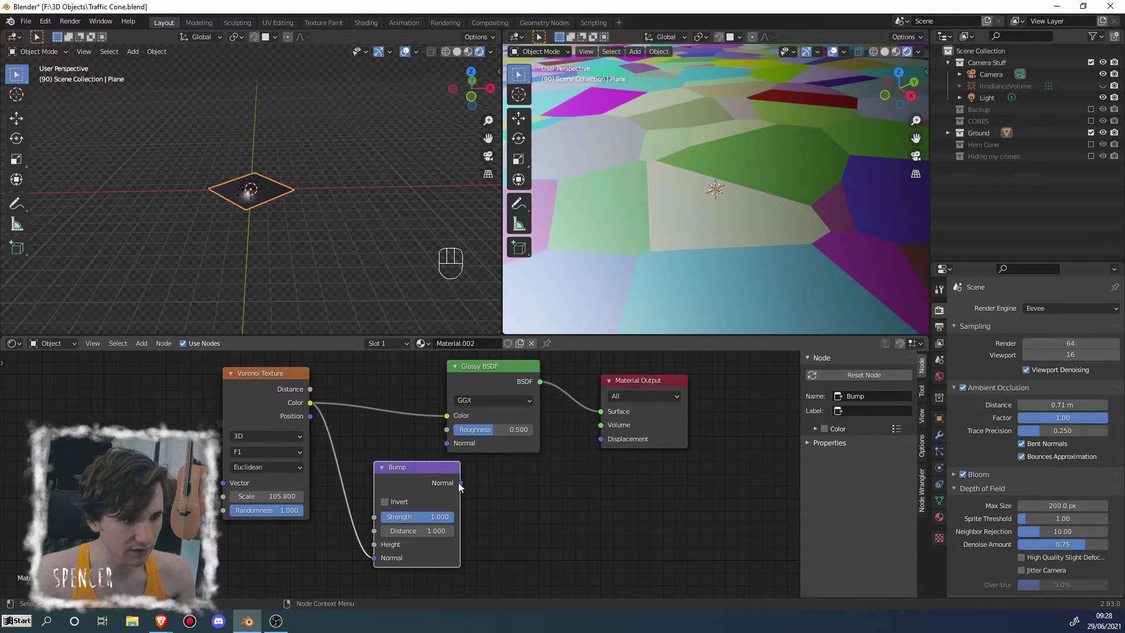
{"action": "left_click_drag", "start_coordinate": [460, 483], "coordinate": [598, 439]}
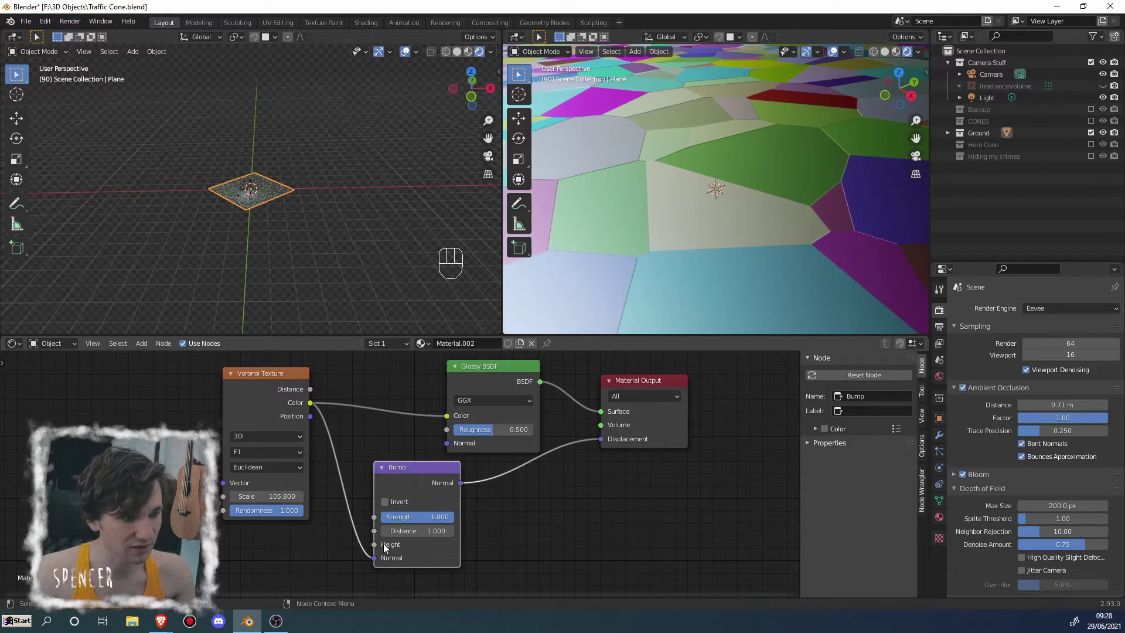
{"action": "left_click_drag", "start_coordinate": [370, 562], "coordinate": [374, 557]}
Stack the Glossy BSDF directly above the Bump node and move the Material Output farther away to free up space between them
{"action": "left_click_drag", "start_coordinate": [498, 368], "coordinate": [425, 370]}
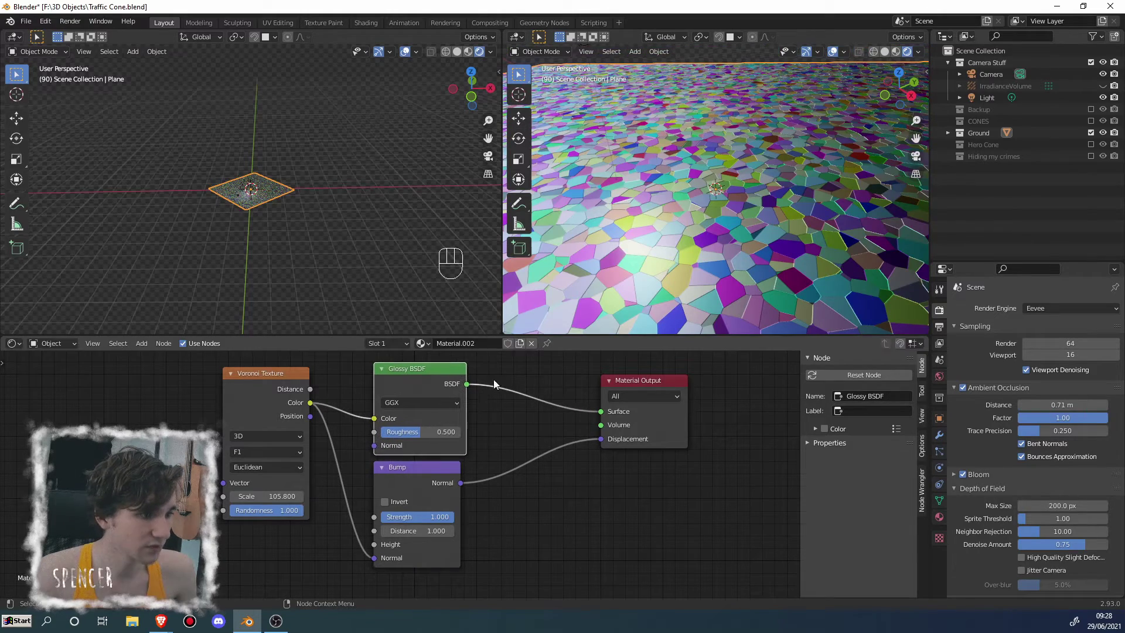
{"action": "middle_click_drag", "start_coordinate": [659, 199], "coordinate": [820, 240]}
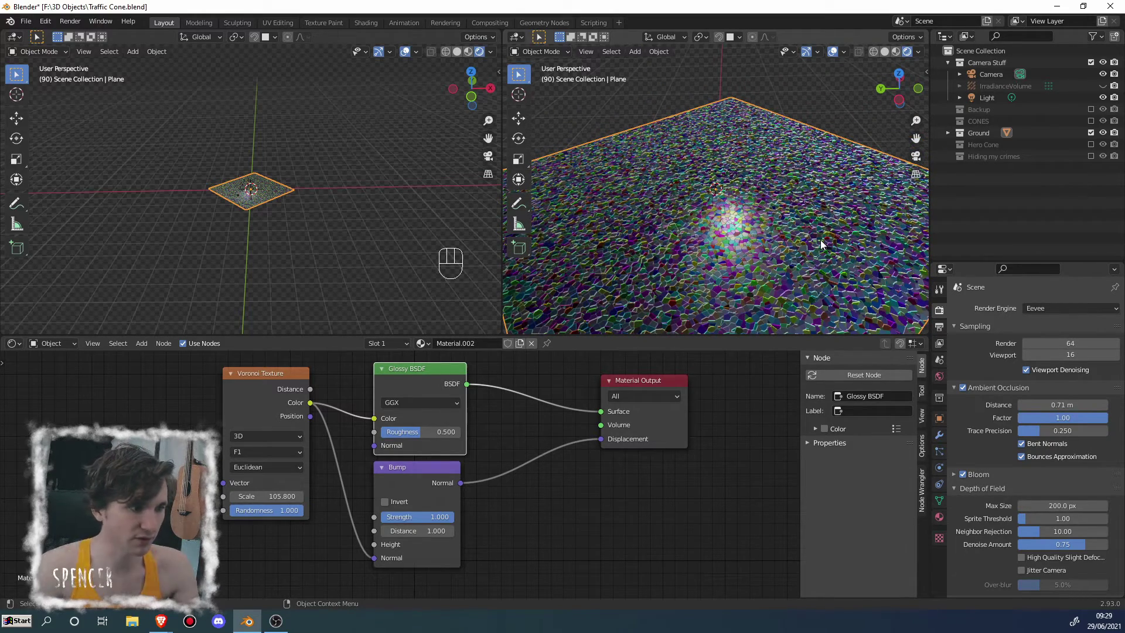
{"action": "middle_click_drag", "start_coordinate": [547, 395], "coordinate": [581, 420]}
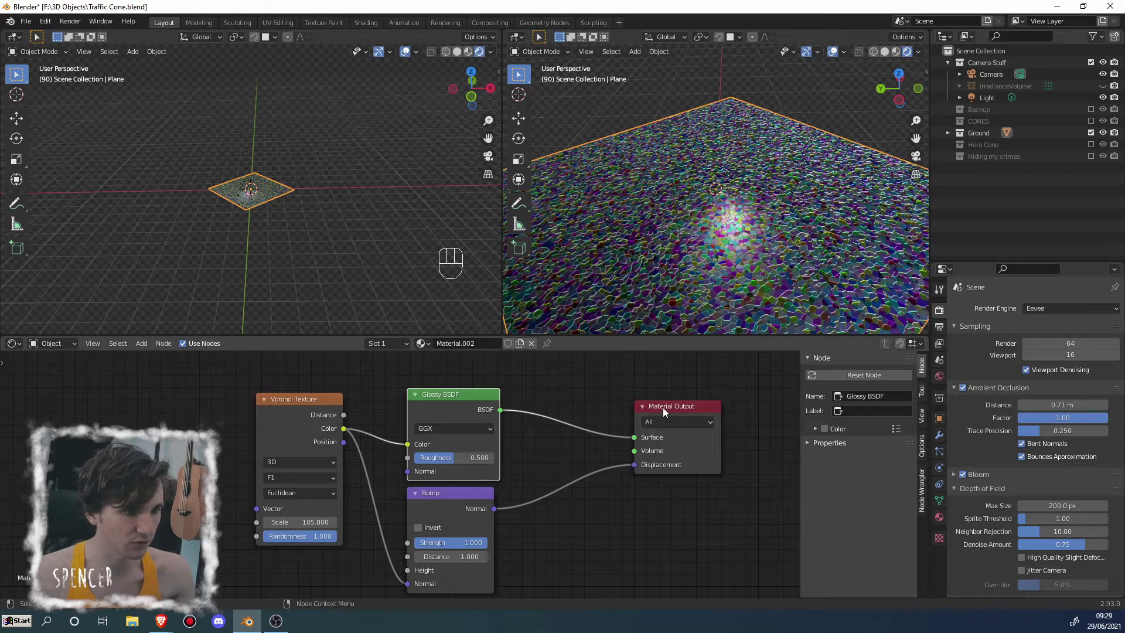
{"action": "left_click_drag", "start_coordinate": [663, 407], "coordinate": [740, 420]}
{"action": "middle_click_drag", "start_coordinate": [774, 422], "coordinate": [658, 435]}
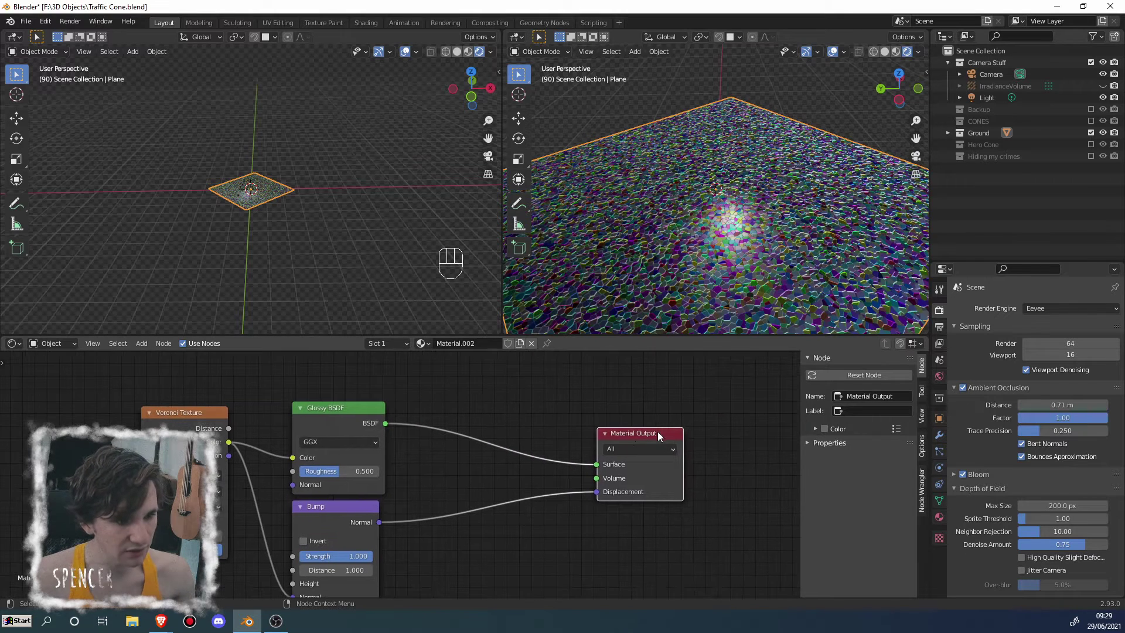
{"action": "left_click_drag", "start_coordinate": [659, 436], "coordinate": [703, 411]}
Insert a Shader to RGB node between the Glossy BSDF and the Material Output's Surface and check the shading from other angles
{"action": "key", "text": "shift+a"}
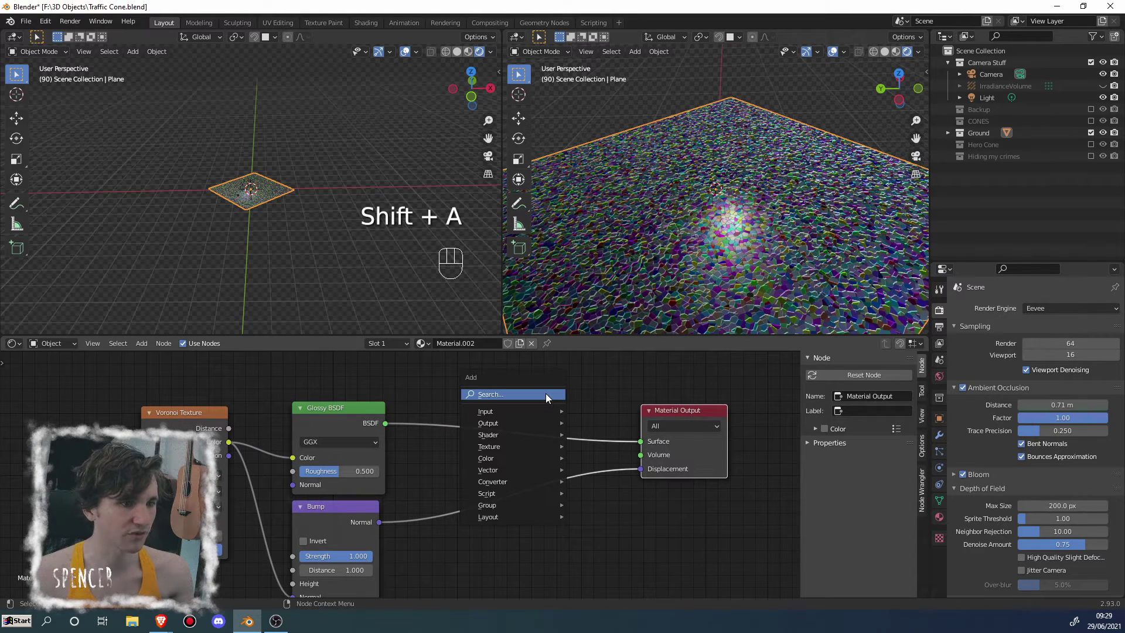
{"action": "left_click", "coordinate": [546, 394]}
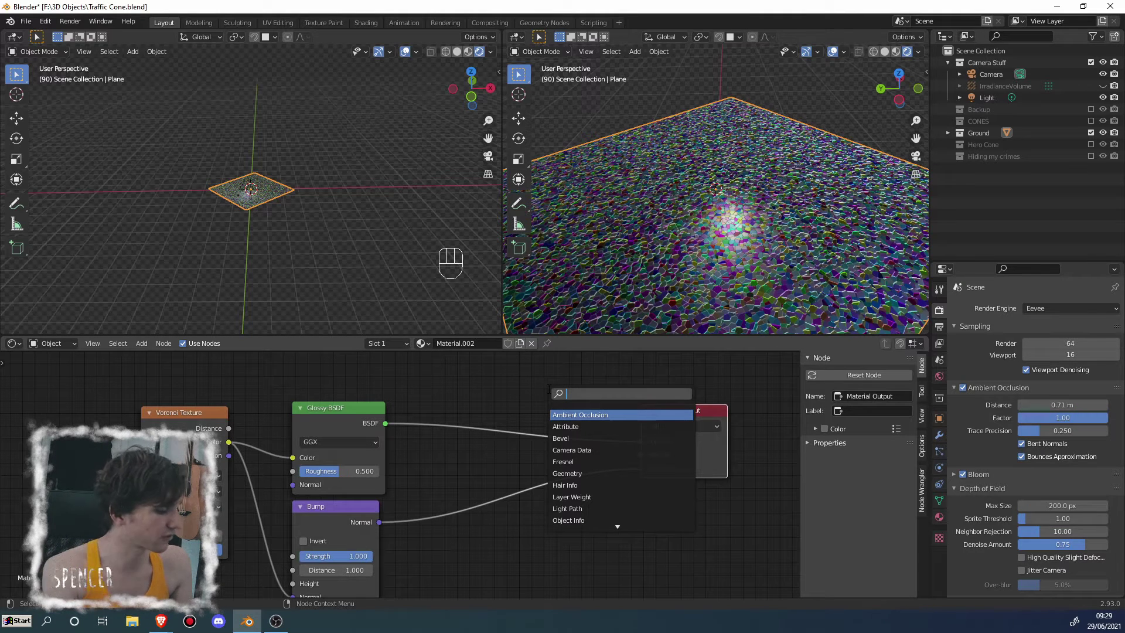
{"action": "type", "text": "shade"}
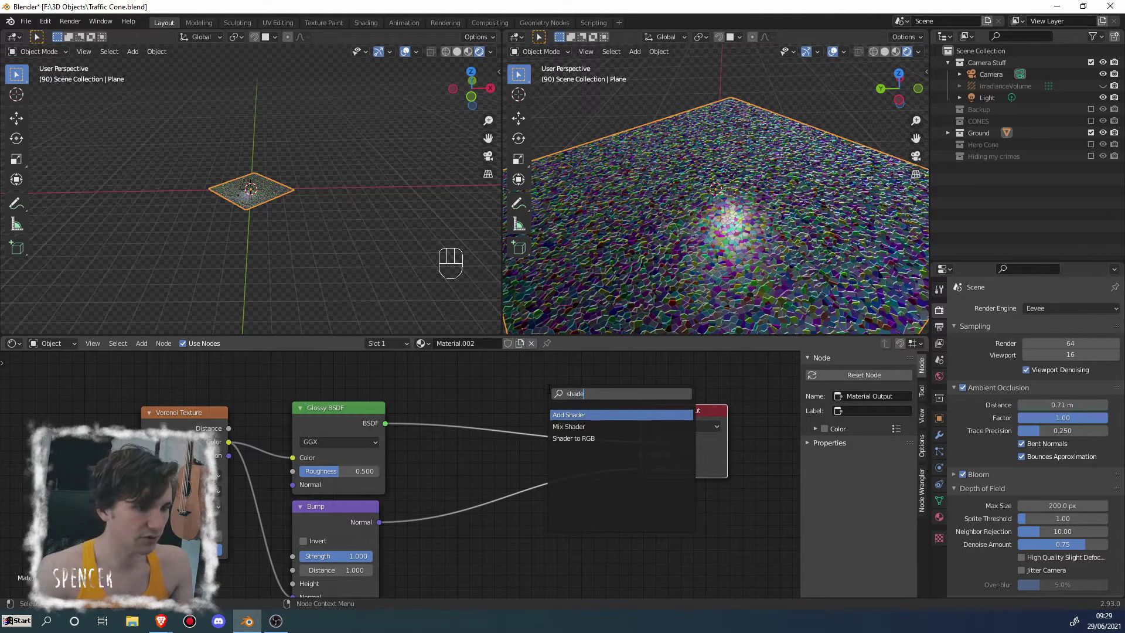
{"action": "key", "text": "Down"}
{"action": "key", "text": "Down"}
{"action": "key", "text": "Return"}
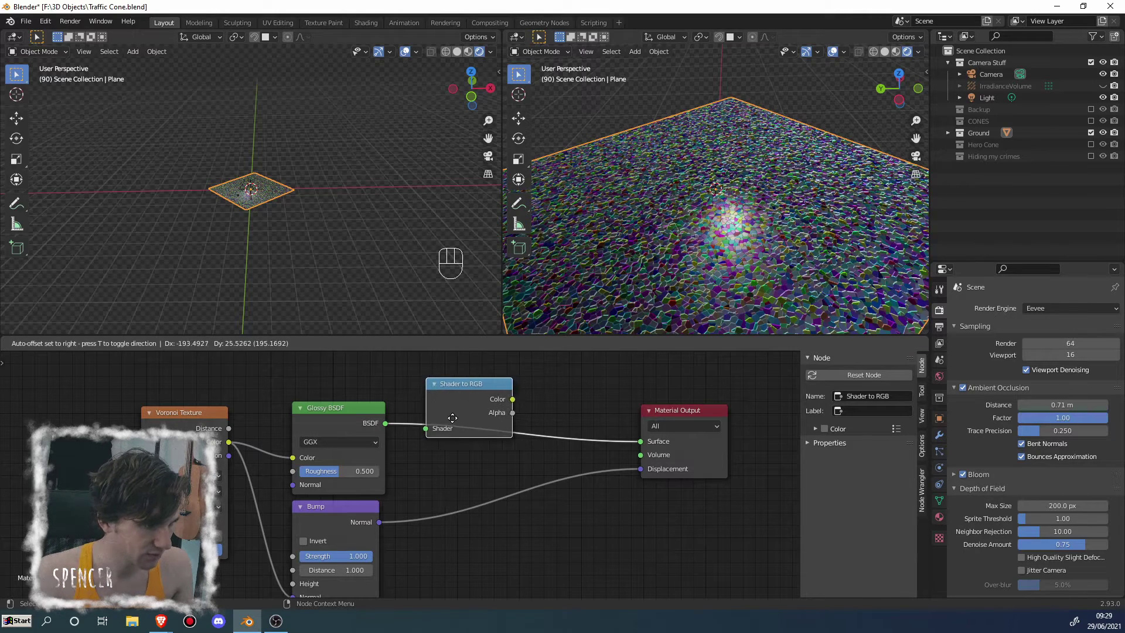
{"action": "left_click", "coordinate": [455, 413]}
{"action": "left_click_drag", "start_coordinate": [477, 395], "coordinate": [465, 409]}
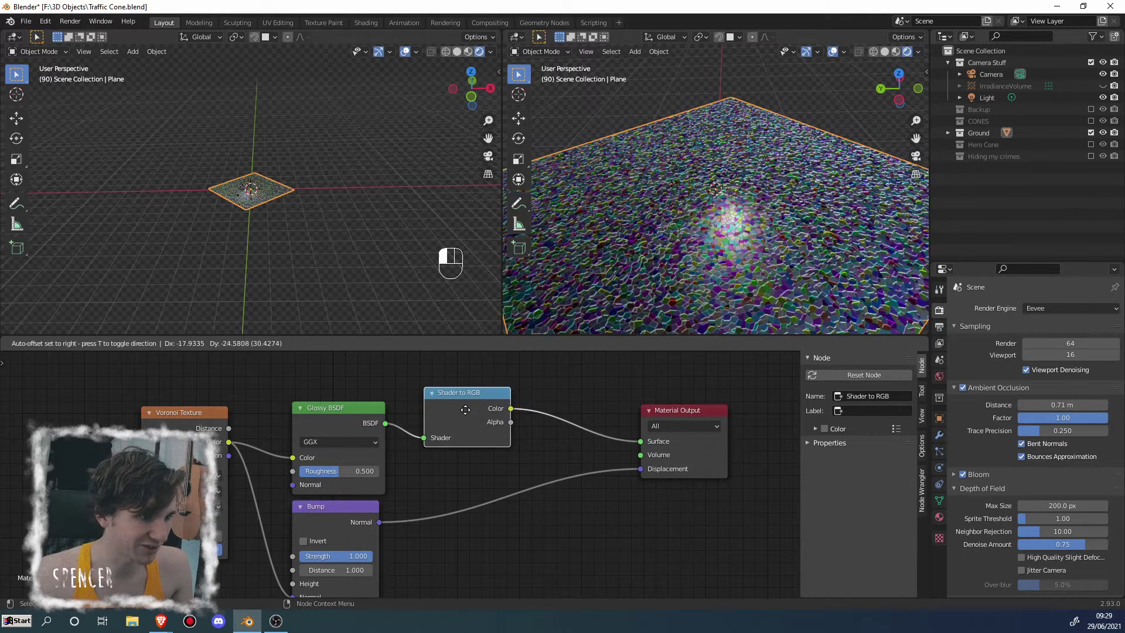
{"action": "middle_click_drag", "start_coordinate": [765, 213], "coordinate": [720, 214]}
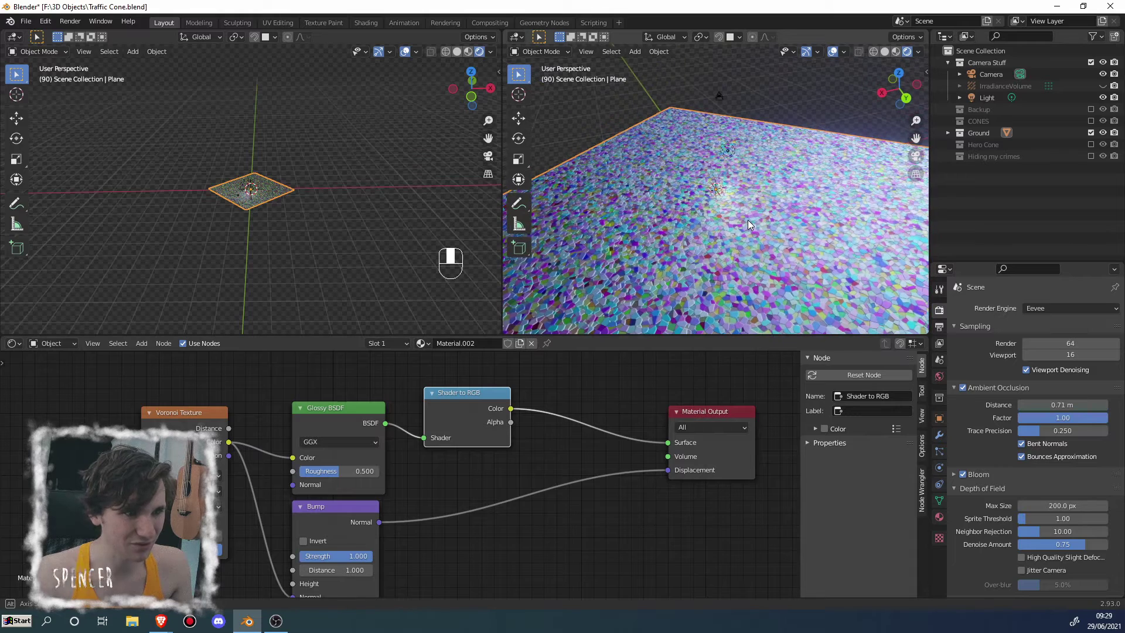
{"action": "left_click_drag", "start_coordinate": [511, 422], "coordinate": [587, 431]}
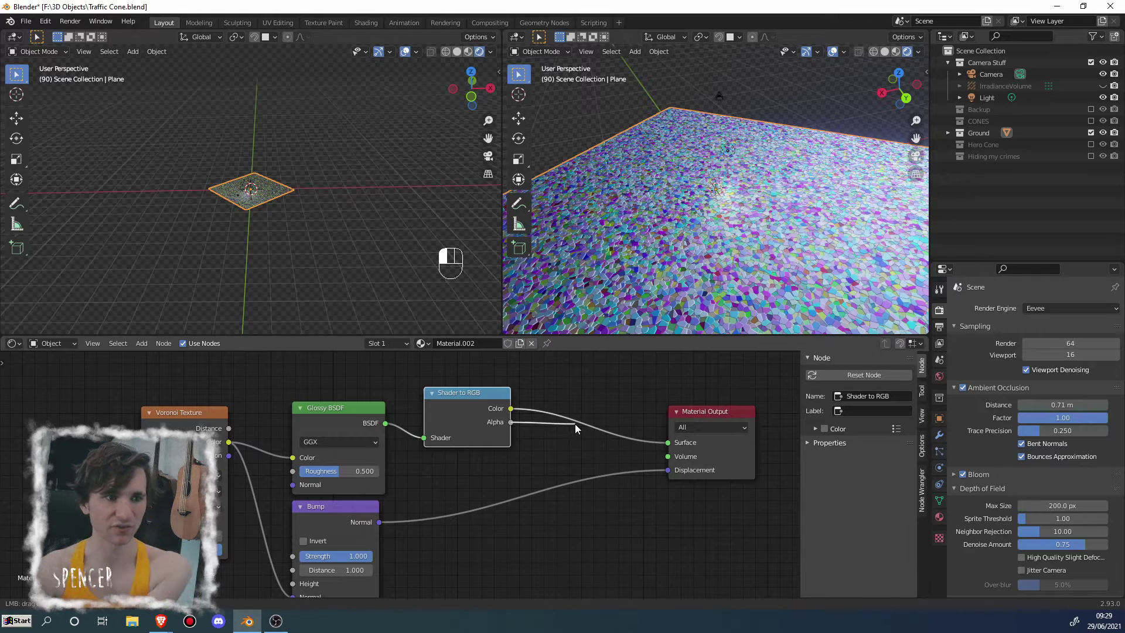
{"action": "left_click_drag", "start_coordinate": [559, 436], "coordinate": [561, 434]}
{"action": "middle_click_drag", "start_coordinate": [586, 317], "coordinate": [657, 246]}
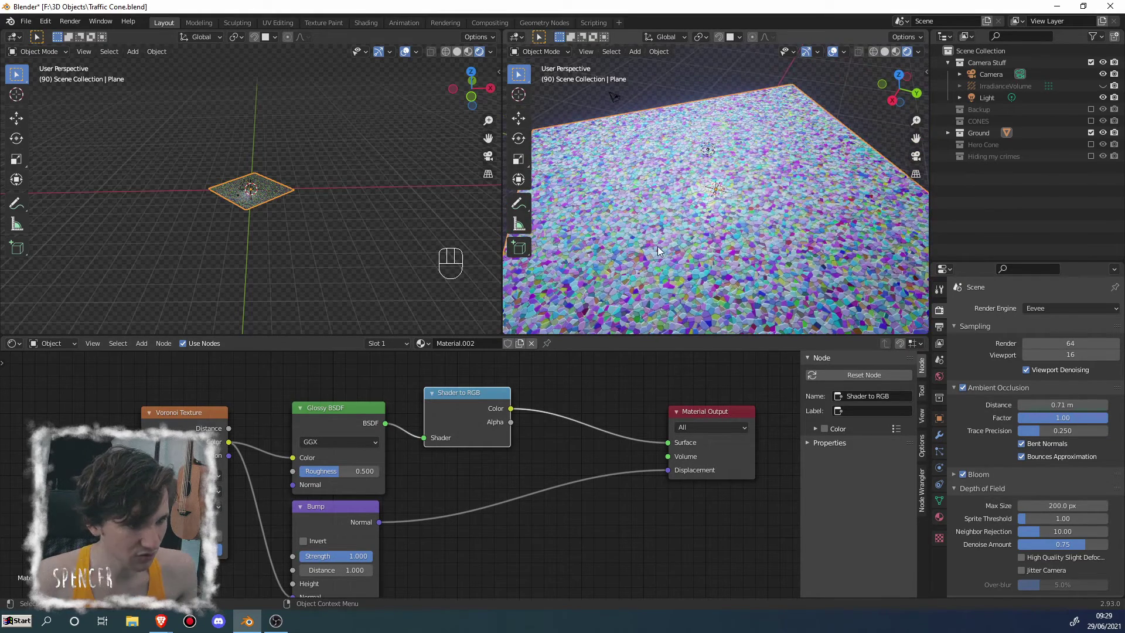
Make room before the Material Output and insert a ColorRamp node between the Shader to RGB's Color and the Surface input
{"action": "middle_click_drag", "start_coordinate": [570, 423], "coordinate": [566, 422]}
{"action": "middle_click_drag", "start_coordinate": [680, 427], "coordinate": [573, 432]}
{"action": "left_click_drag", "start_coordinate": [599, 418], "coordinate": [702, 408]}
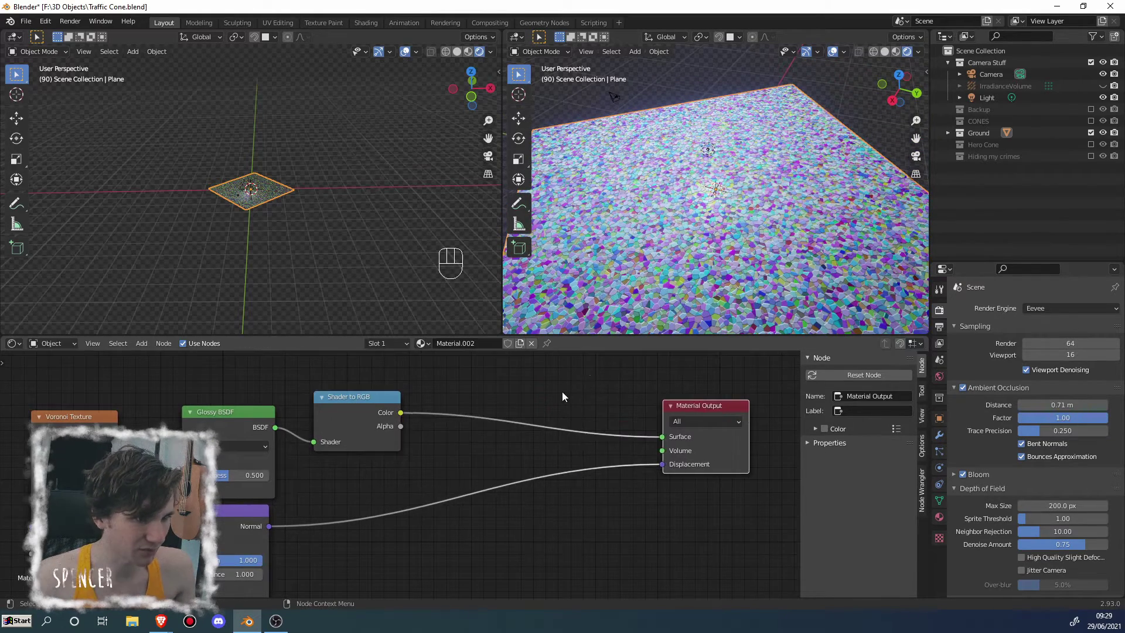
{"action": "key", "text": "shift+a"}
{"action": "type", "text": "colo"}
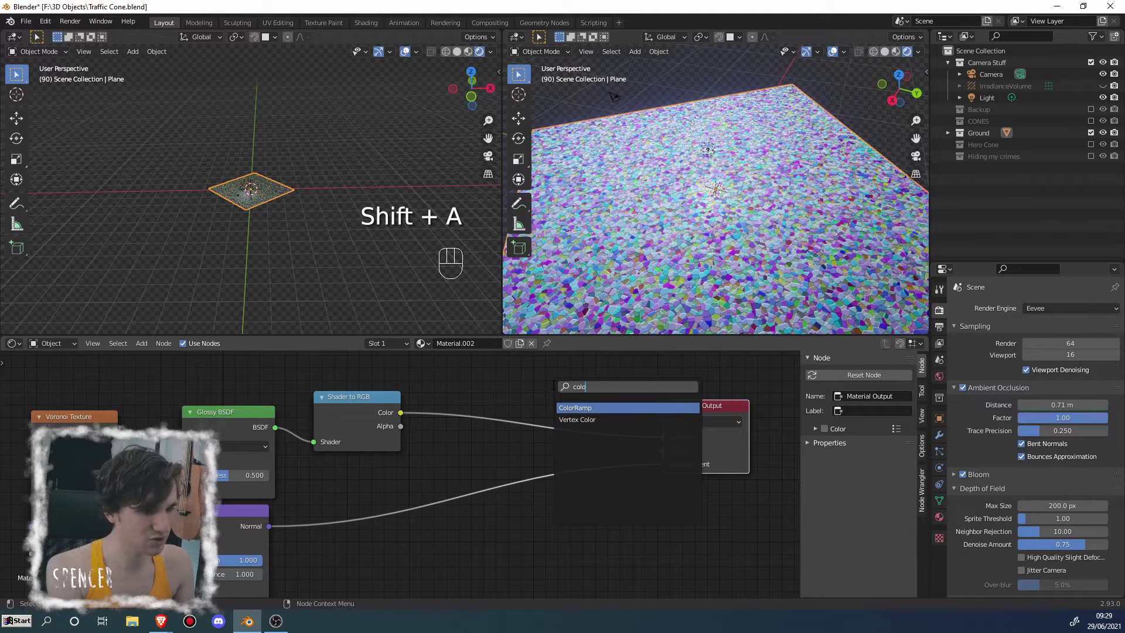
{"action": "left_click", "coordinate": [572, 408]}
{"action": "left_click", "coordinate": [465, 385]}
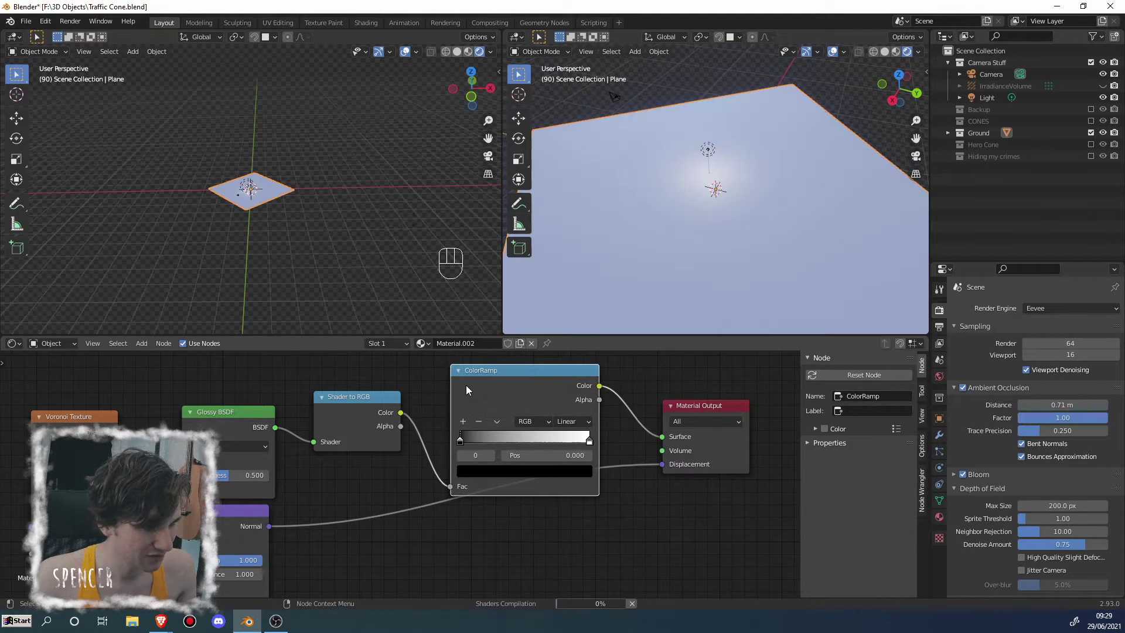
Sharpen the ColorRamp's contrast by moving the black stop toward the middle and the white stop to 0.468, and inspect the plane
{"action": "left_click_drag", "start_coordinate": [461, 445], "coordinate": [510, 442]}
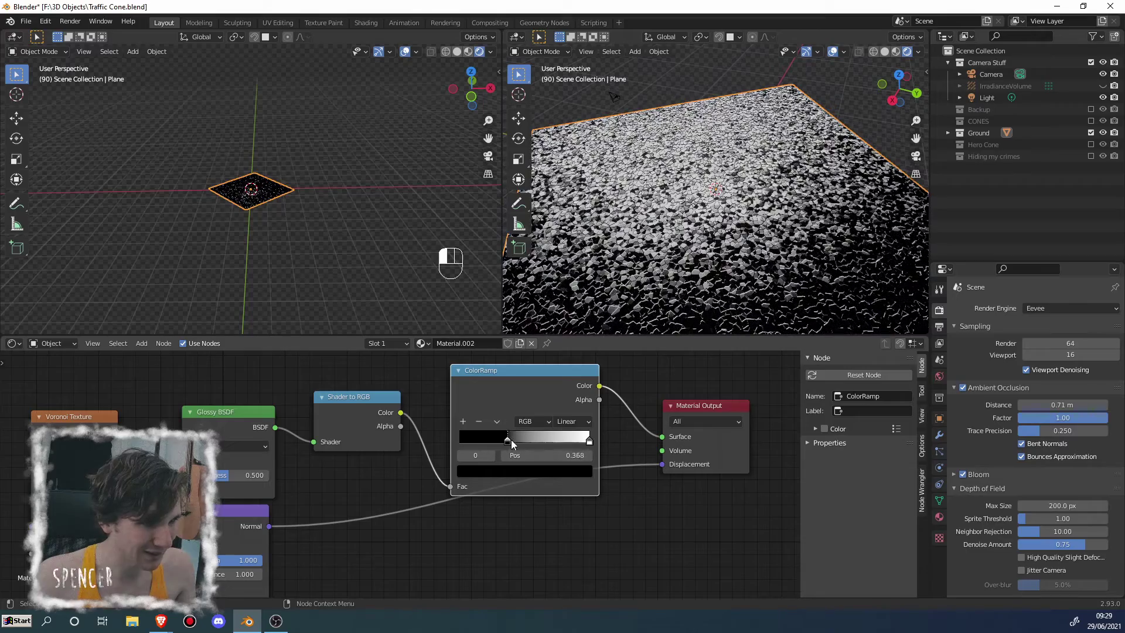
{"action": "left_click", "coordinate": [590, 441]}
{"action": "left_click_drag", "start_coordinate": [590, 441], "coordinate": [520, 440]}
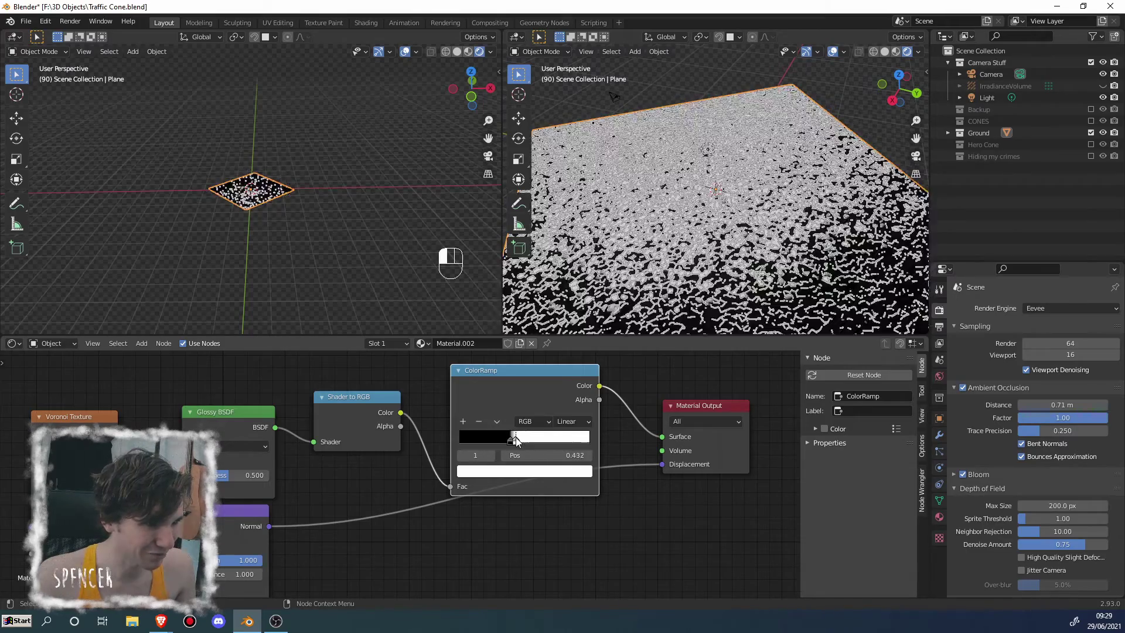
{"action": "middle_click_drag", "start_coordinate": [703, 176], "coordinate": [673, 252]}
{"action": "scroll", "coordinate": [720, 217], "scroll_direction": "up", "scroll_amount": 3}
{"action": "scroll", "coordinate": [720, 216], "scroll_direction": "down", "scroll_amount": 4}
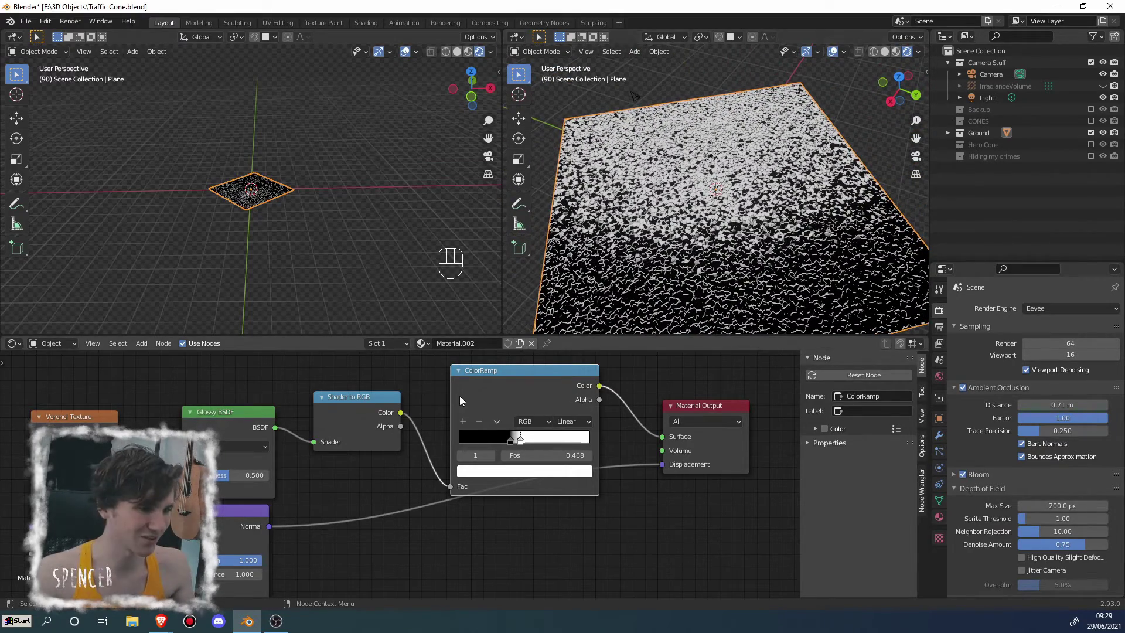
Delete the Glossy BSDF, Bump, Shader to RGB and ColorRamp nodes and link the Voronoi Texture's Color directly to the Surface
{"action": "scroll", "coordinate": [441, 396], "scroll_direction": "down", "scroll_amount": 3}
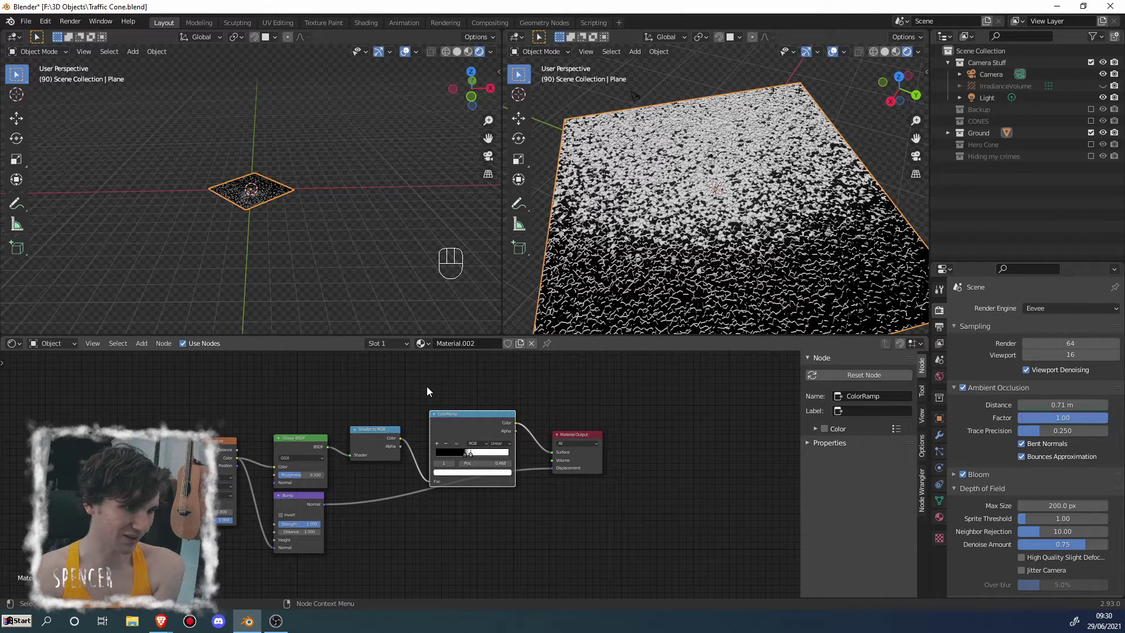
{"action": "scroll", "coordinate": [426, 404], "scroll_direction": "up", "scroll_amount": 2}
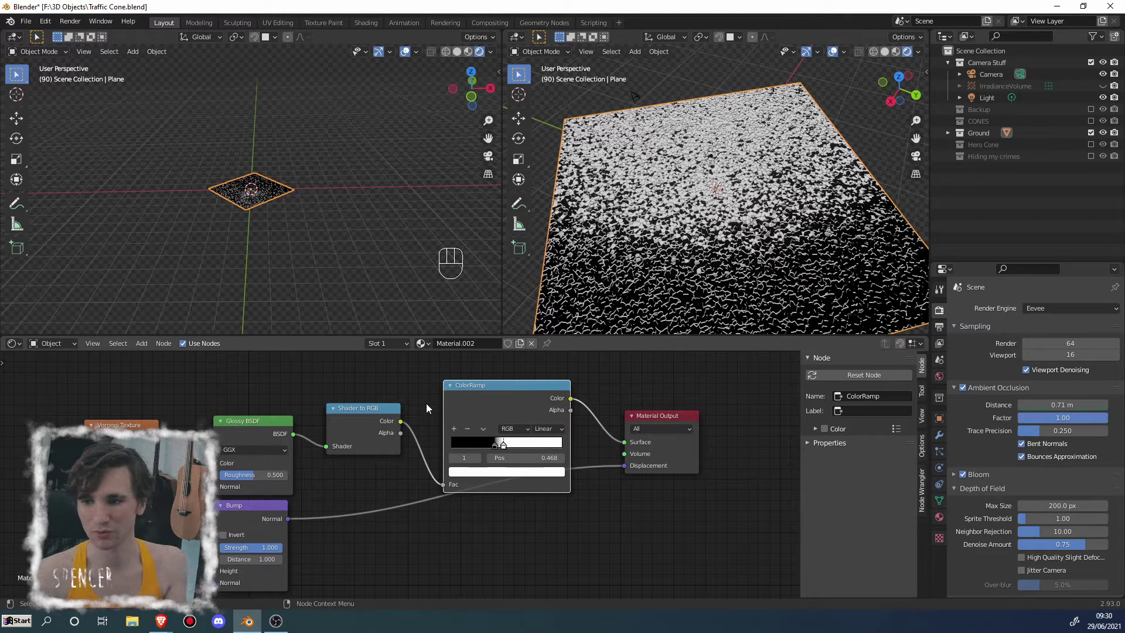
{"action": "left_click_drag", "start_coordinate": [233, 382], "coordinate": [521, 564]}
{"action": "key", "text": "x"}
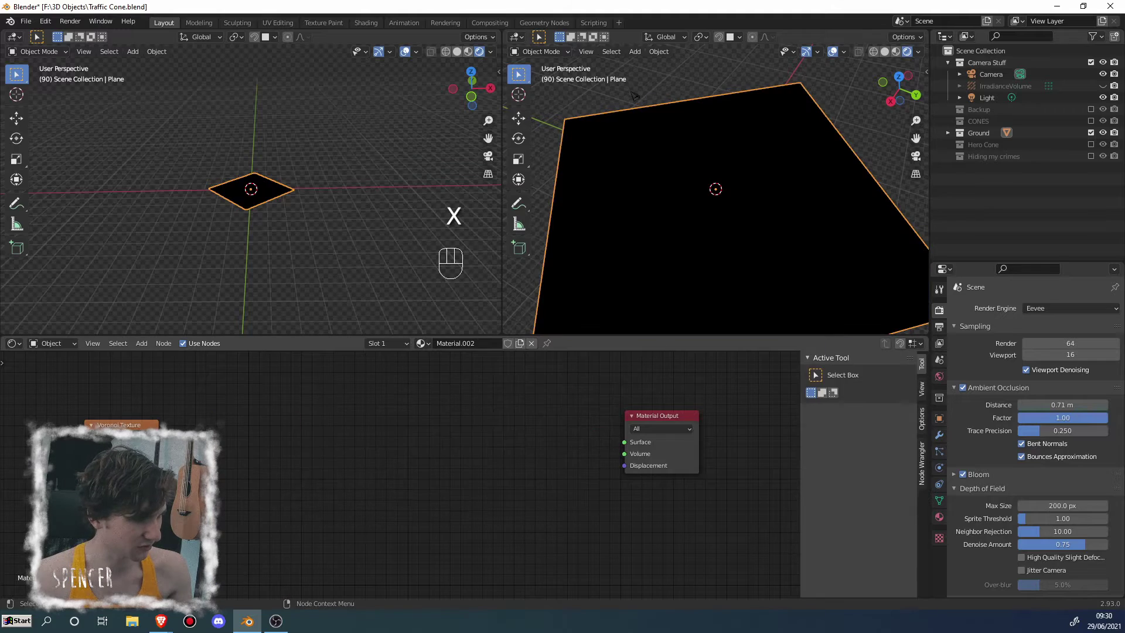
{"action": "left_click_drag", "start_coordinate": [158, 450], "coordinate": [425, 442]}
Frame the ground plane in both viewports and reposition the Voronoi Texture node, leaving a gap before the Material Output
{"action": "middle_click_drag", "start_coordinate": [744, 182], "coordinate": [774, 205]}
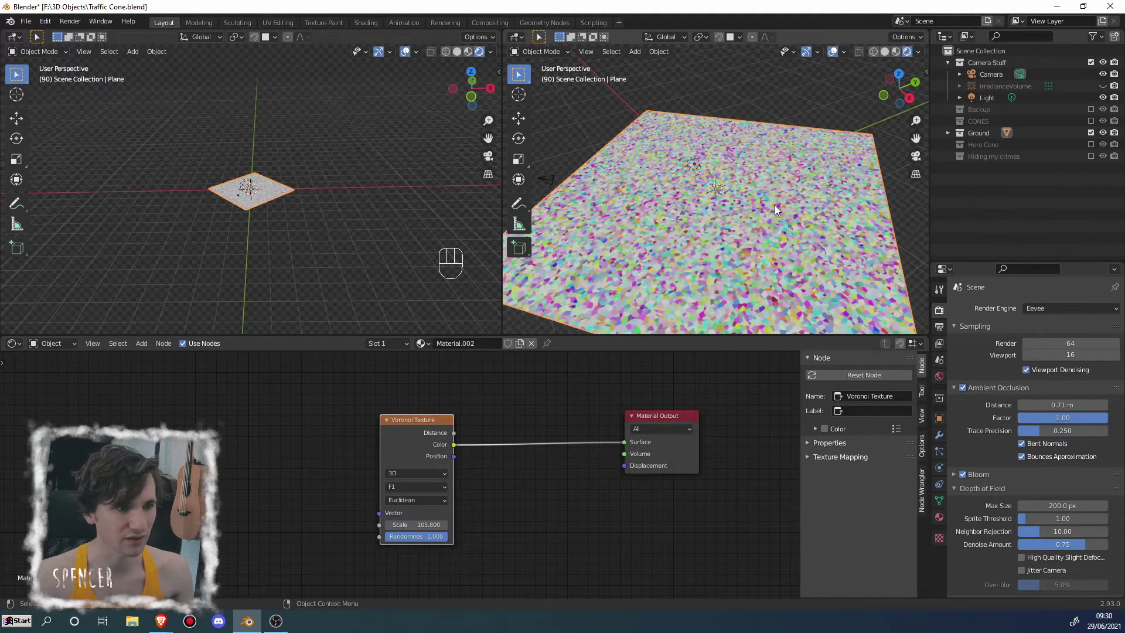
{"action": "key", "text": "KP_Decimal"}
{"action": "key", "text": "KP_Decimal"}
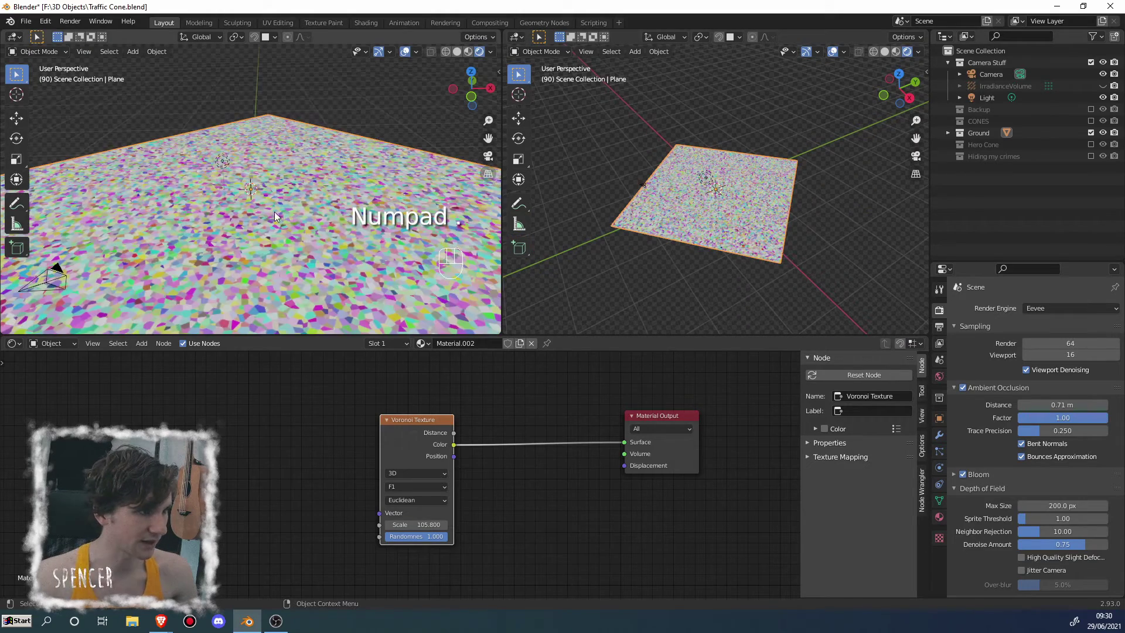
{"action": "scroll", "coordinate": [737, 212], "scroll_direction": "up", "scroll_amount": 8}
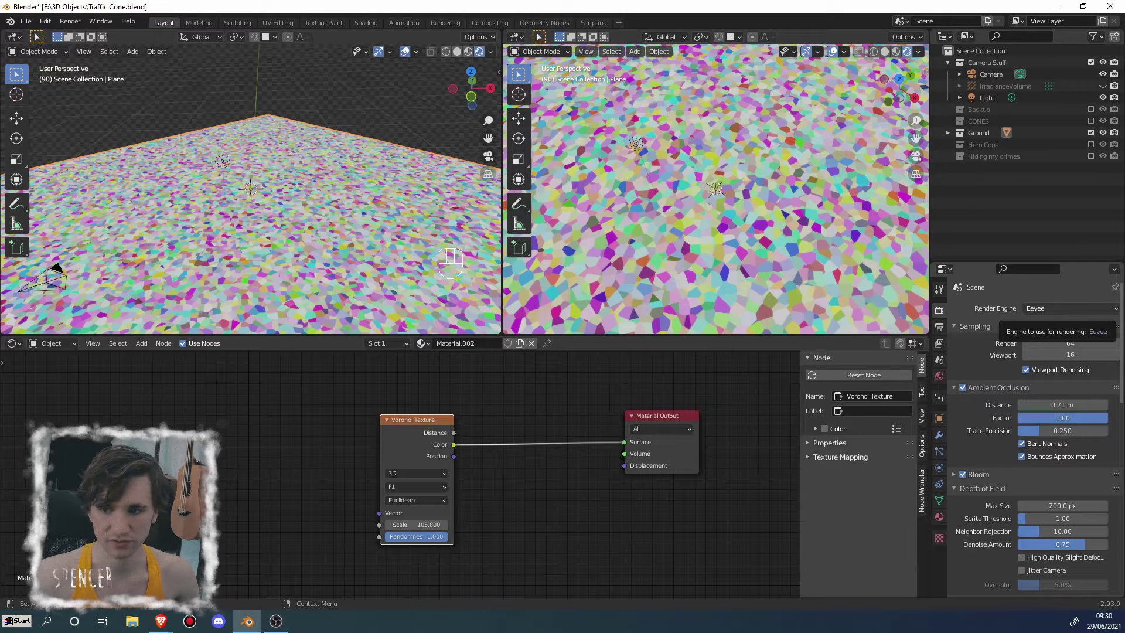
{"action": "key", "text": "g"}
{"action": "left_click", "coordinate": [341, 425]}
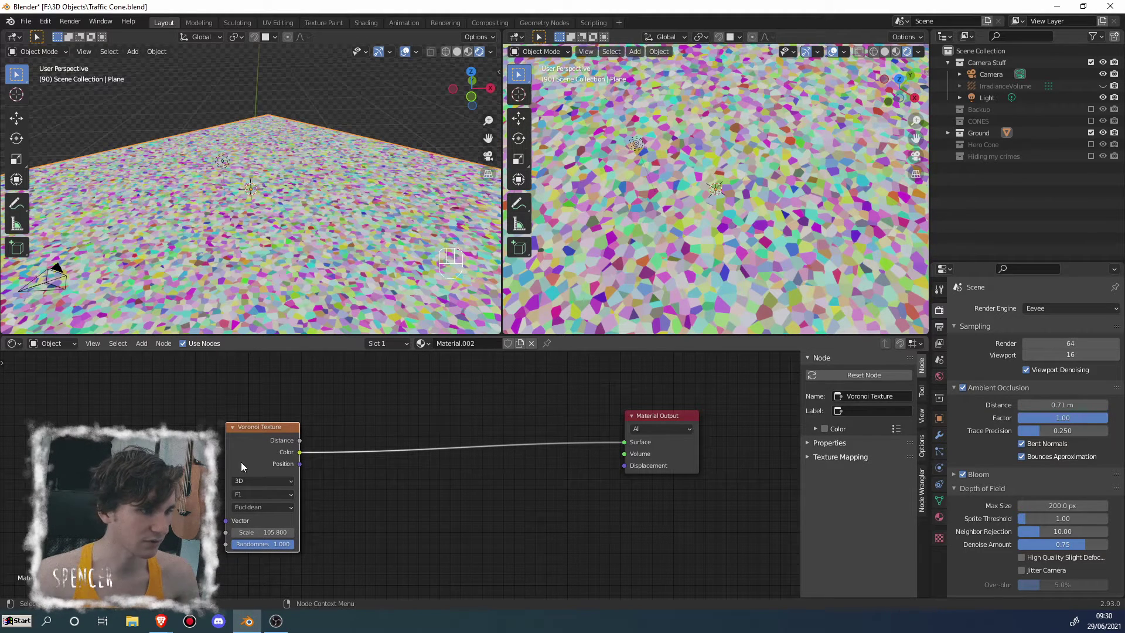
{"action": "left_click_drag", "start_coordinate": [241, 461], "coordinate": [274, 452]}
{"action": "middle_click_drag", "start_coordinate": [656, 258], "coordinate": [680, 240]}
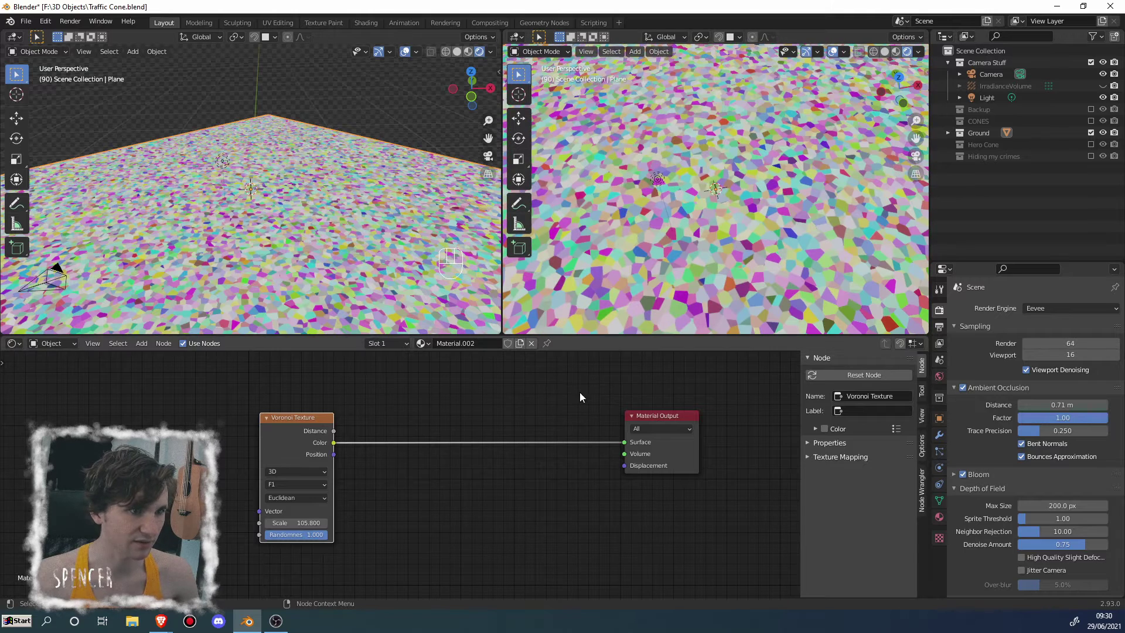
{"action": "key", "text": "g"}
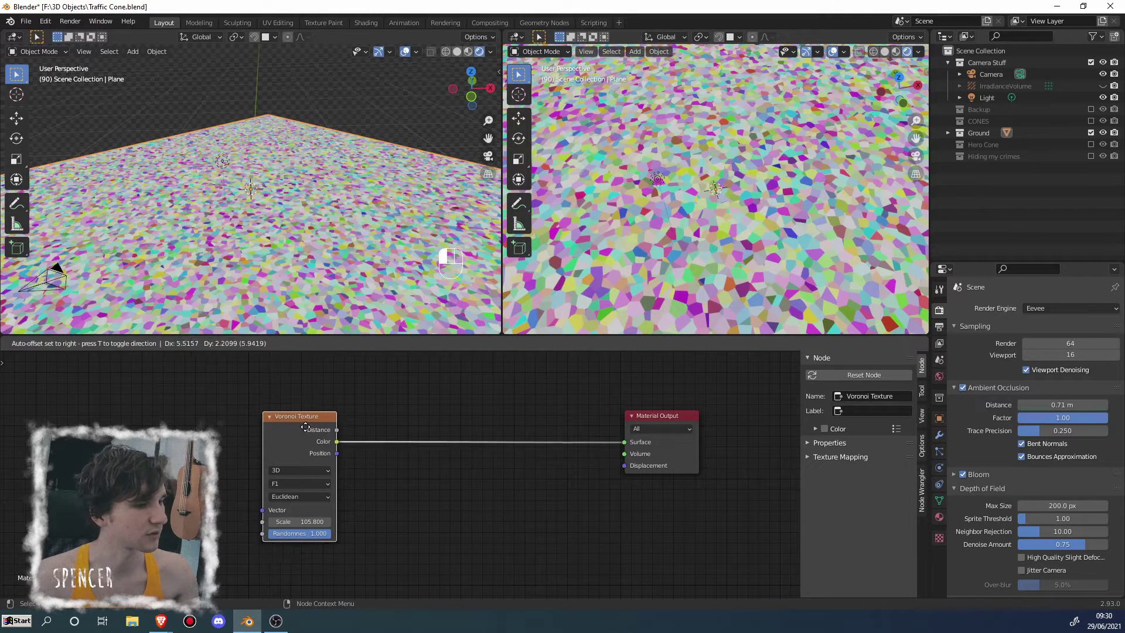
{"action": "left_click", "coordinate": [457, 439]}
Insert a Separate RGB node between the Voronoi Texture's Color and the Material Output's Surface
{"action": "key", "text": "shift+a"}
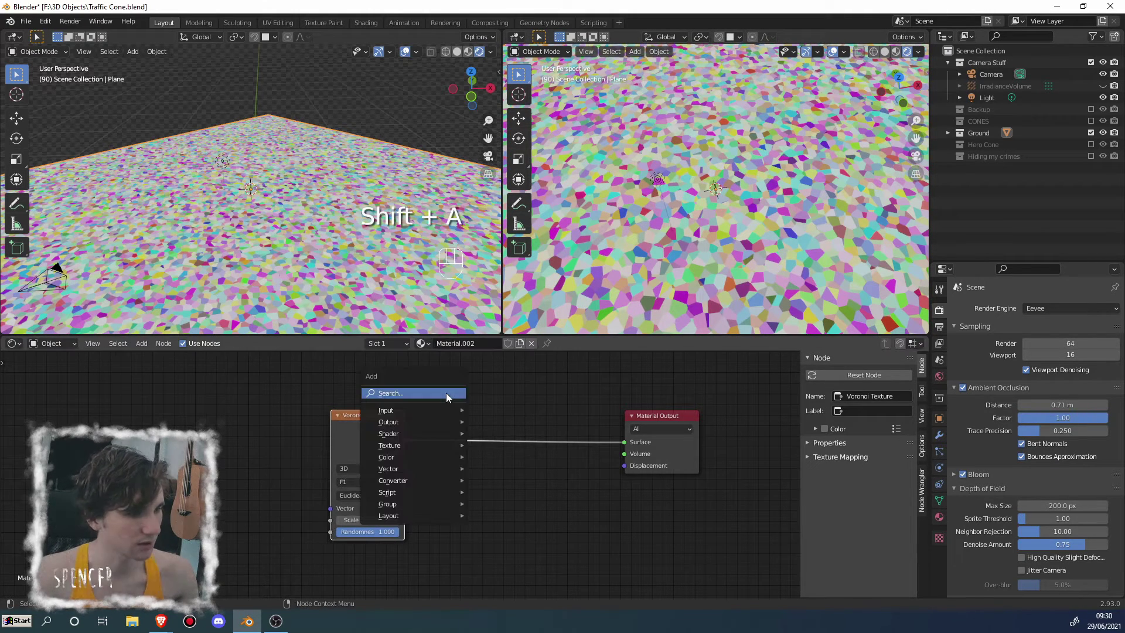
{"action": "left_click", "coordinate": [445, 392]}
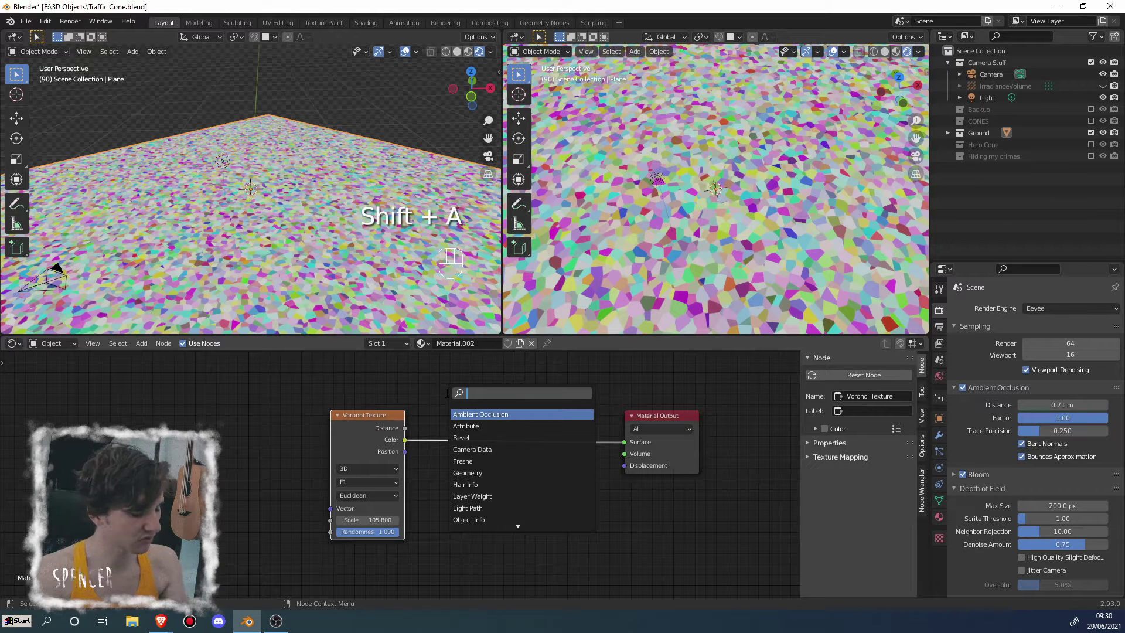
{"action": "type", "text": "sepa"}
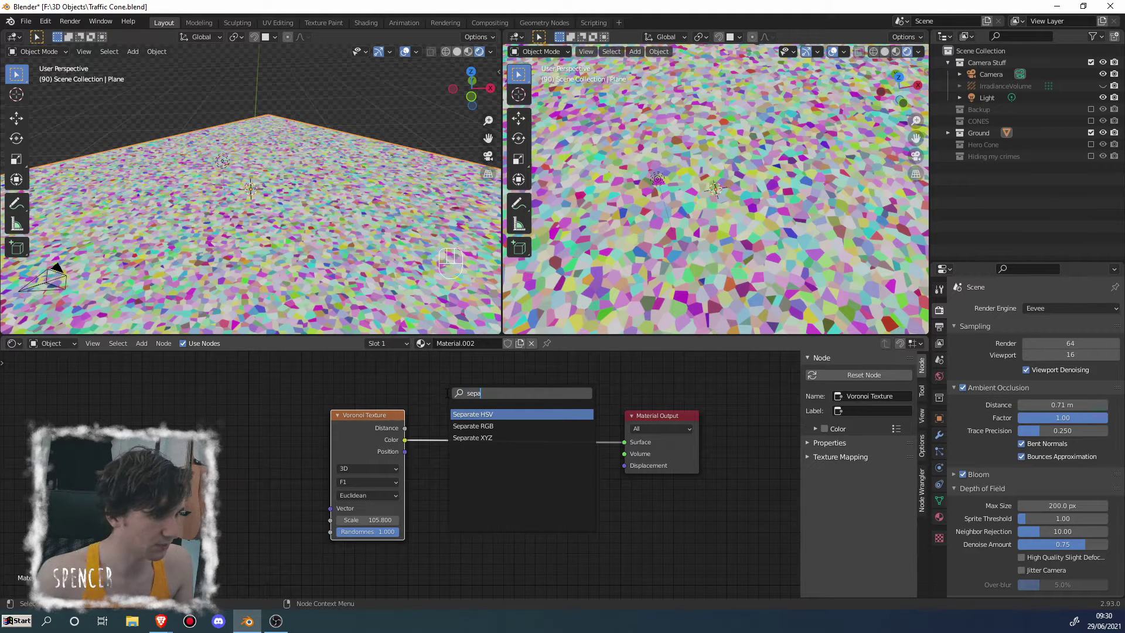
{"action": "left_click", "coordinate": [452, 427]}
{"action": "left_click_drag", "start_coordinate": [436, 427], "coordinate": [489, 443]}
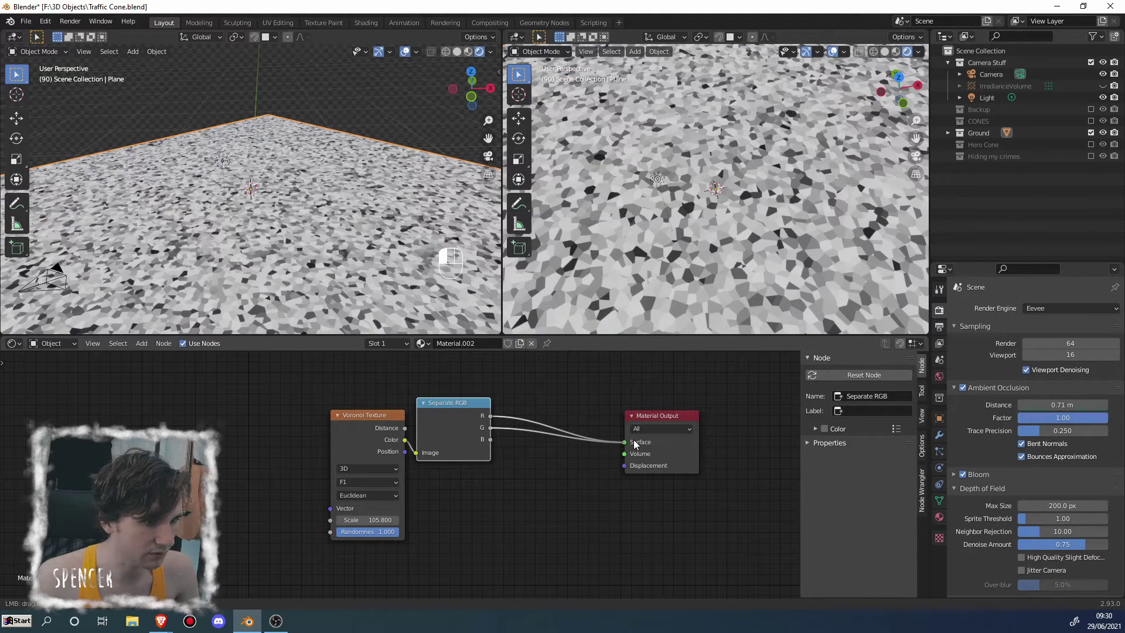
Preview the Separate RGB node's individual channels through the Material Output's Surface, finishing with R linked
{"action": "left_click_drag", "start_coordinate": [634, 443], "coordinate": [625, 442]}
{"action": "left_click_drag", "start_coordinate": [490, 439], "coordinate": [624, 442]}
{"action": "left_click_drag", "start_coordinate": [490, 415], "coordinate": [624, 442]}
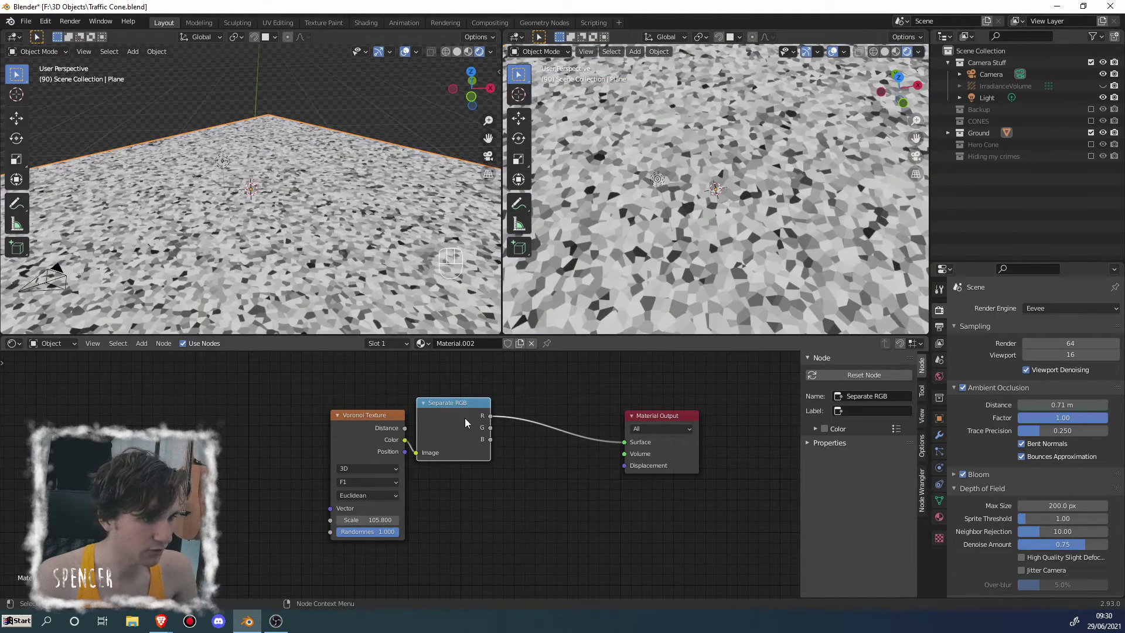
Move the Voronoi Texture and Separate RGB nodes away from the Material Output and line up the Separate RGB beside the Voronoi Texture
{"action": "left_click_drag", "start_coordinate": [348, 433], "coordinate": [442, 466]}
{"action": "key", "text": "g"}
{"action": "left_click", "coordinate": [358, 423]}
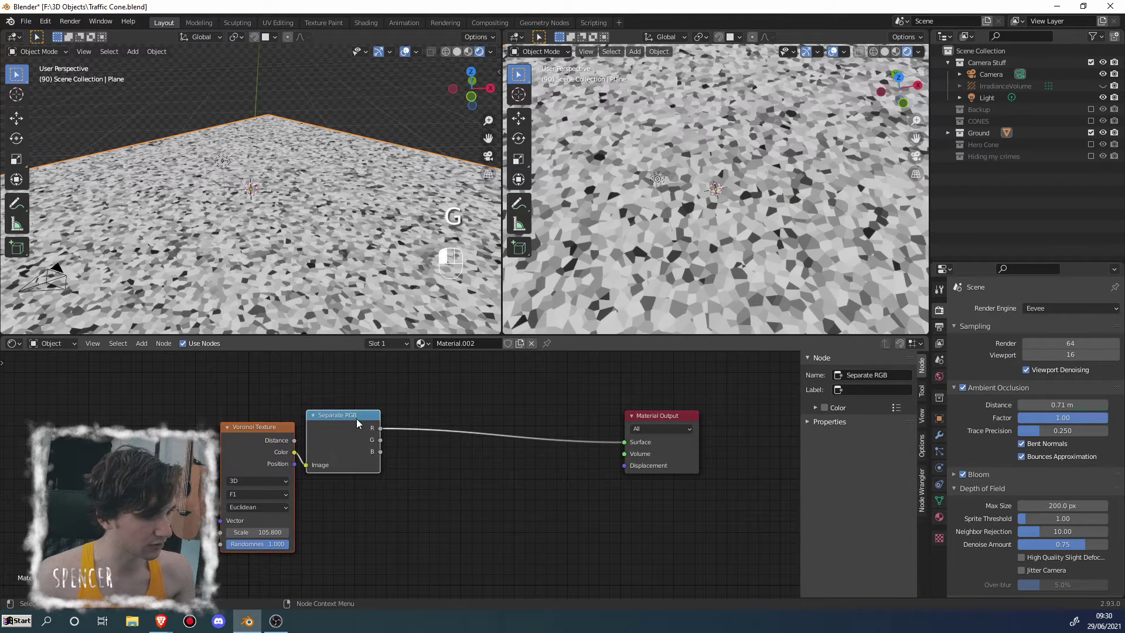
{"action": "key", "text": "g"}
{"action": "left_click", "coordinate": [353, 409]}
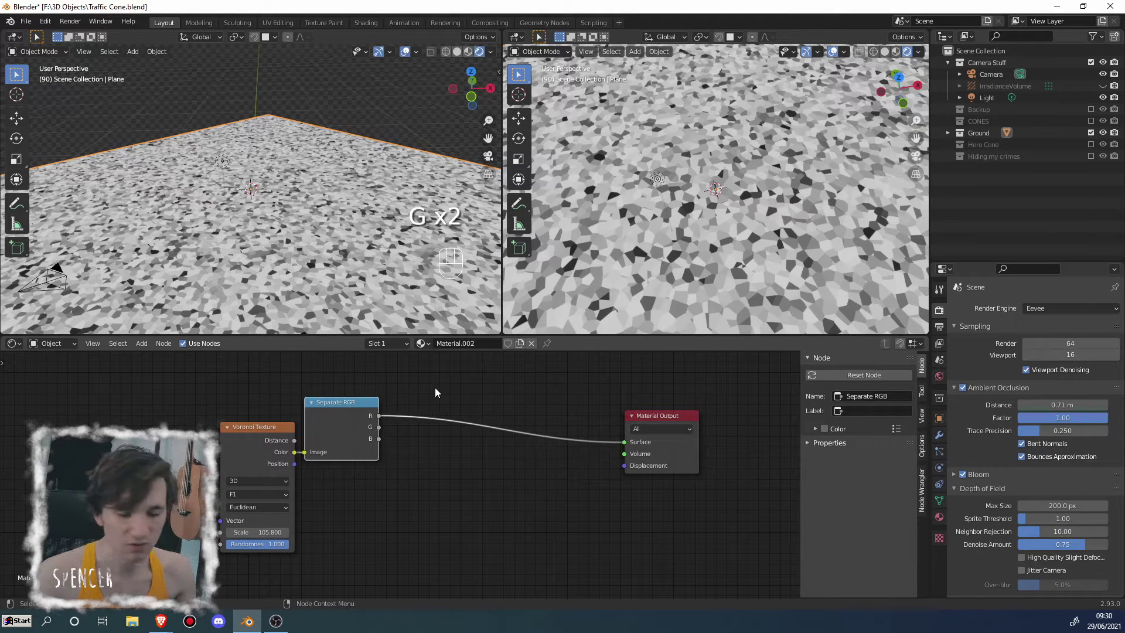
Insert a ColorRamp node between the Separate RGB's R output and the Material Output's Surface
{"action": "key", "text": "shift+a"}
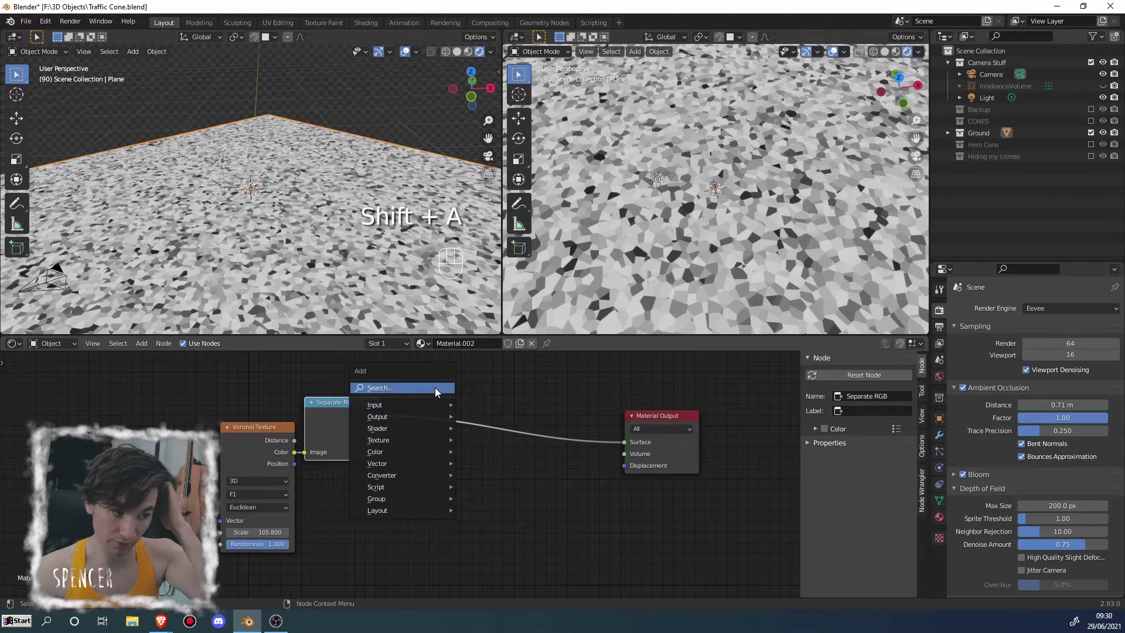
{"action": "left_click", "coordinate": [434, 388]}
{"action": "type", "text": "colo"}
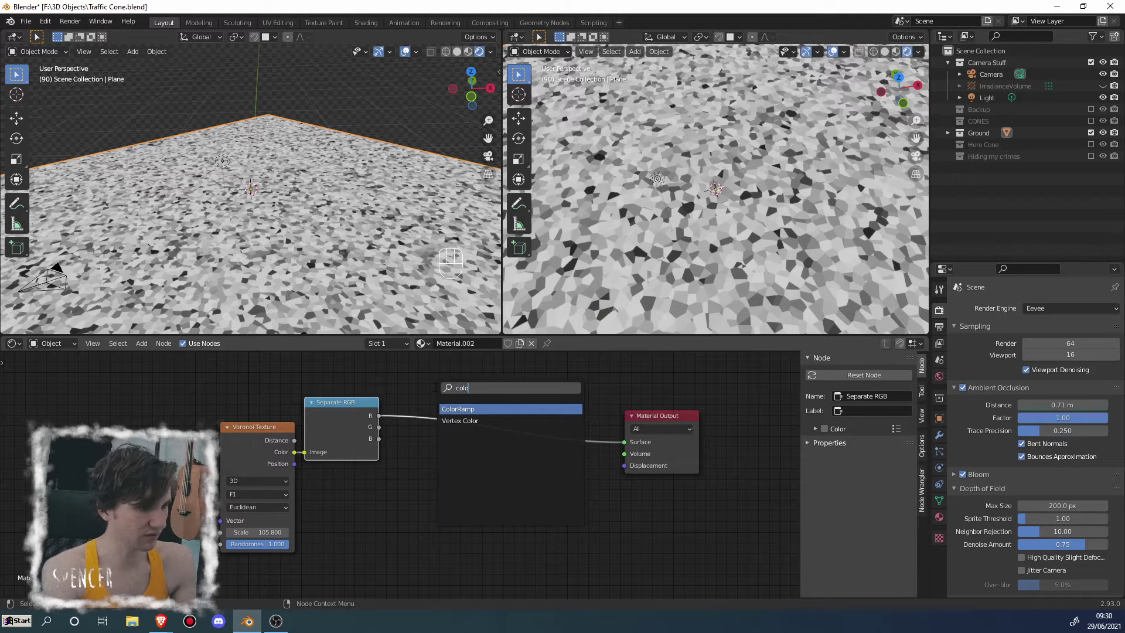
{"action": "key", "text": "Return"}
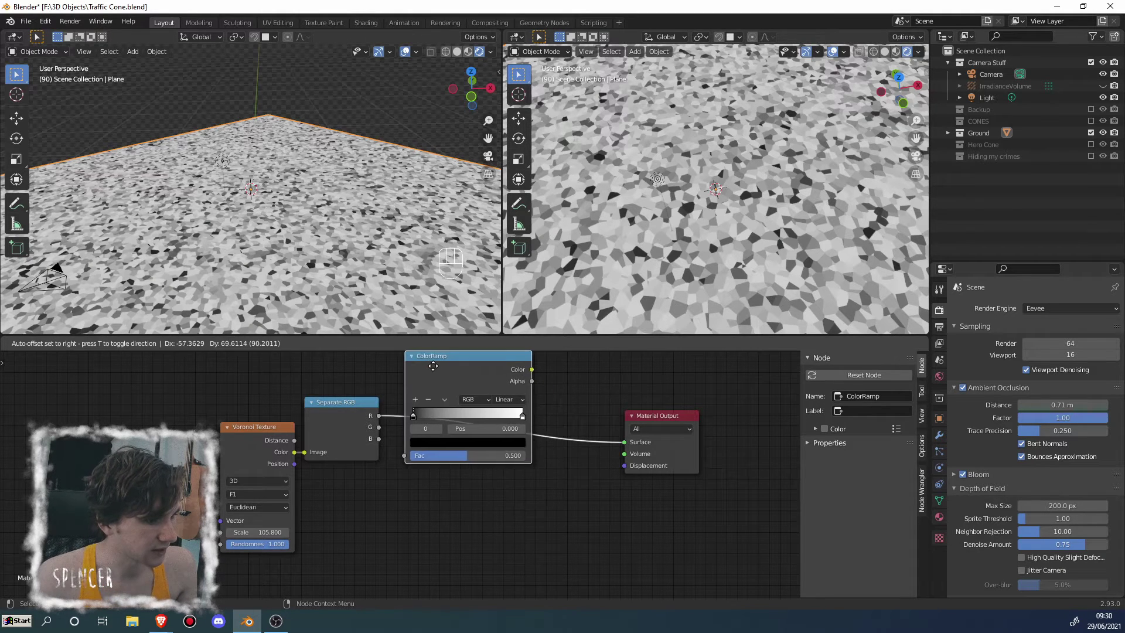
{"action": "left_click", "coordinate": [457, 365]}
{"action": "left_click_drag", "start_coordinate": [457, 364], "coordinate": [428, 367]}
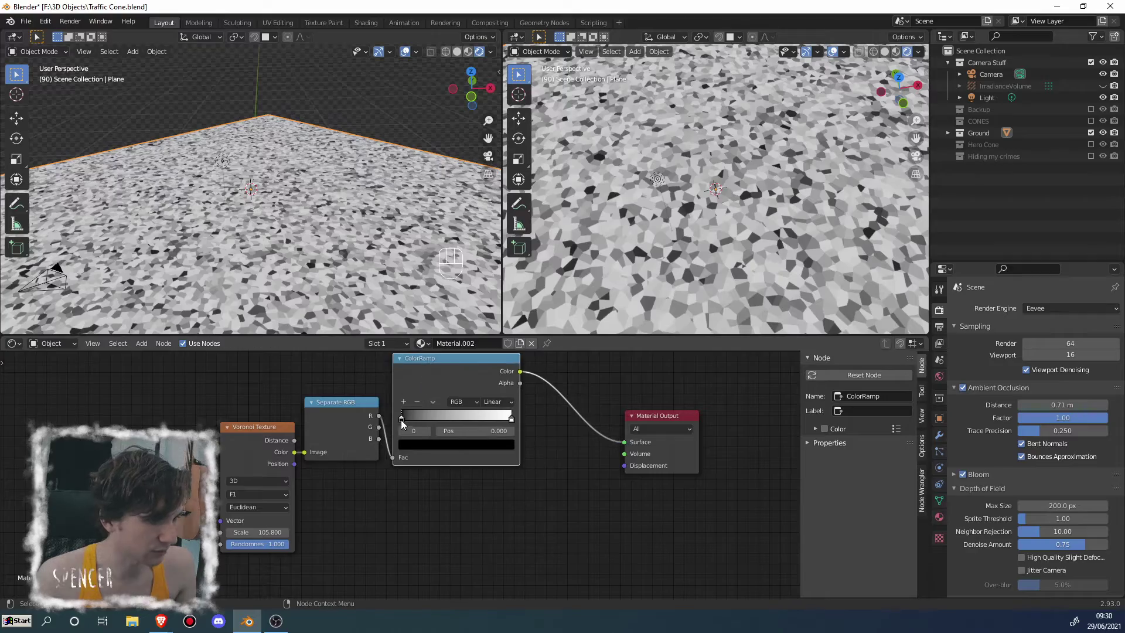
Change the ColorRamp's black stop at position 0 to a very dark blue
{"action": "mouse_move", "coordinate": [402, 423]}
{"action": "left_mouse_down"}
{"action": "mouse_move", "coordinate": [480, 417]}
{"action": "mouse_move", "coordinate": [410, 417]}
{"action": "left_mouse_up"}
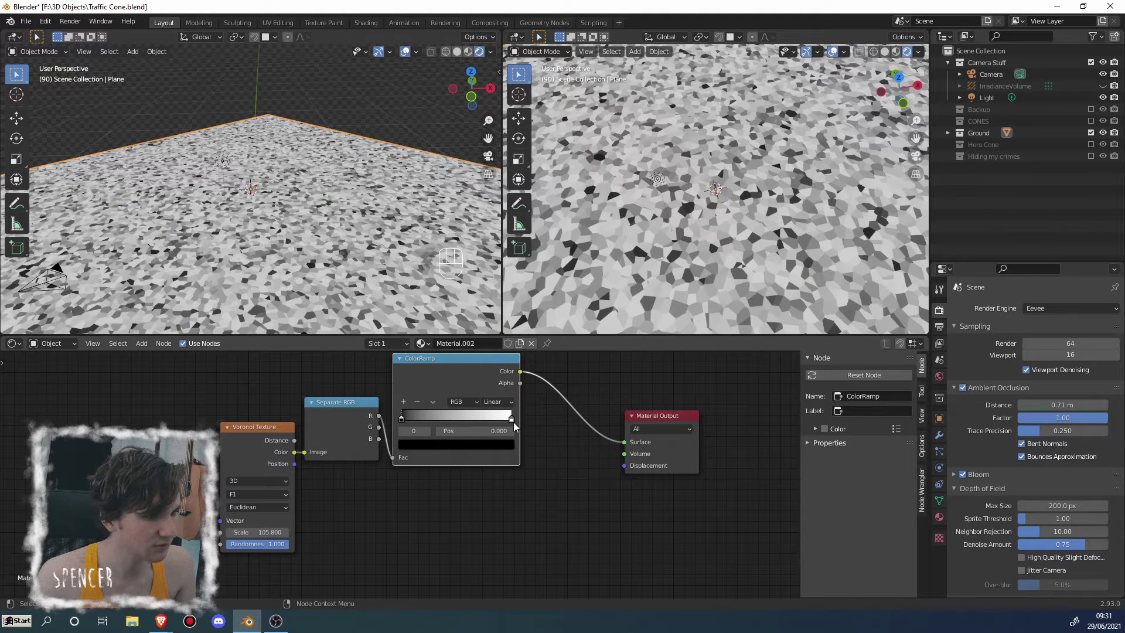
{"action": "left_click", "coordinate": [502, 448]}
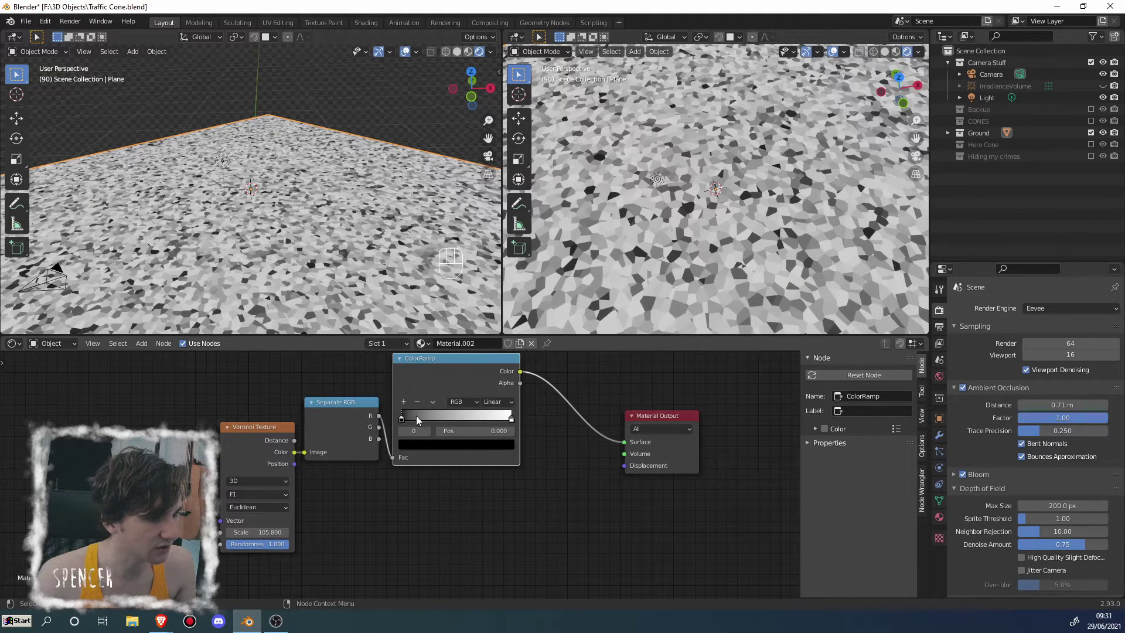
{"action": "left_click", "coordinate": [427, 444]}
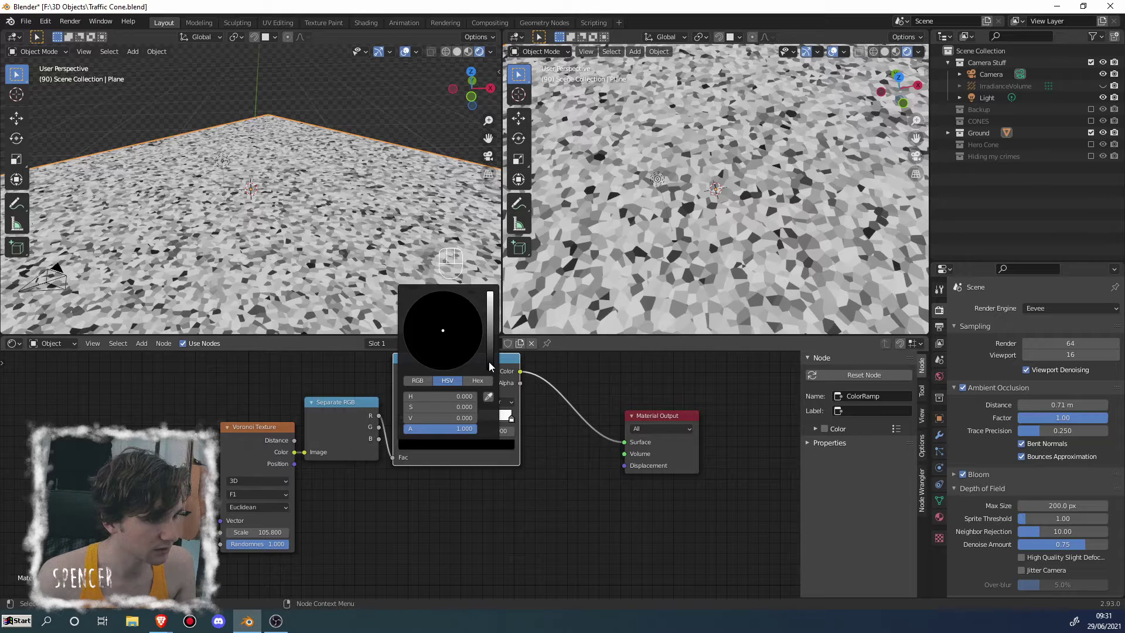
{"action": "left_click_drag", "start_coordinate": [488, 361], "coordinate": [451, 322]}
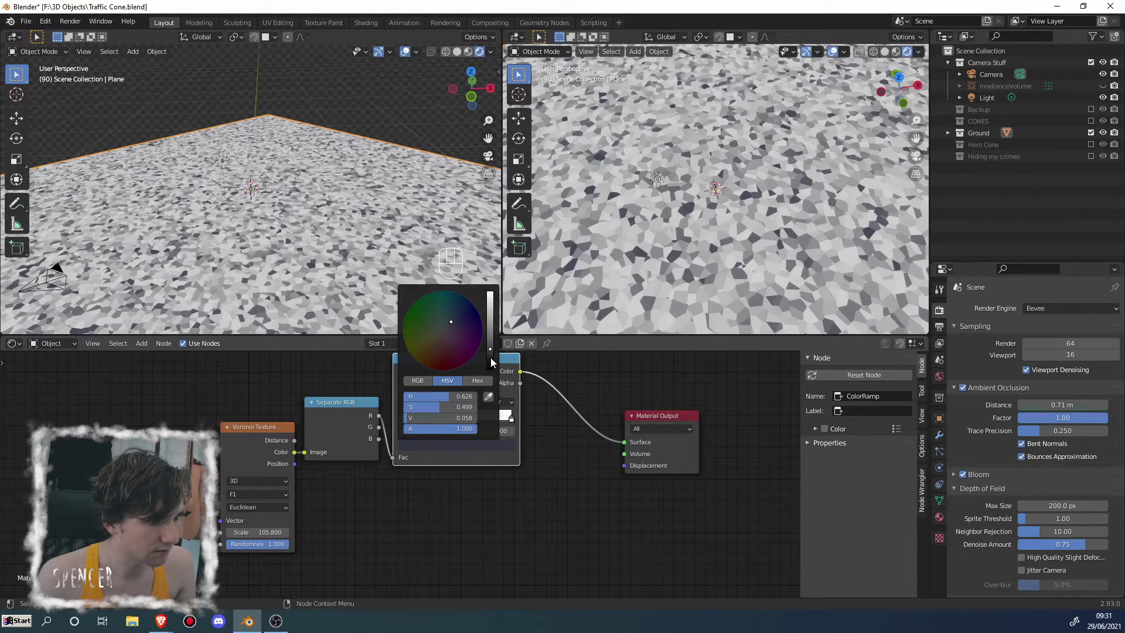
{"action": "left_click_drag", "start_coordinate": [490, 359], "coordinate": [489, 357]}
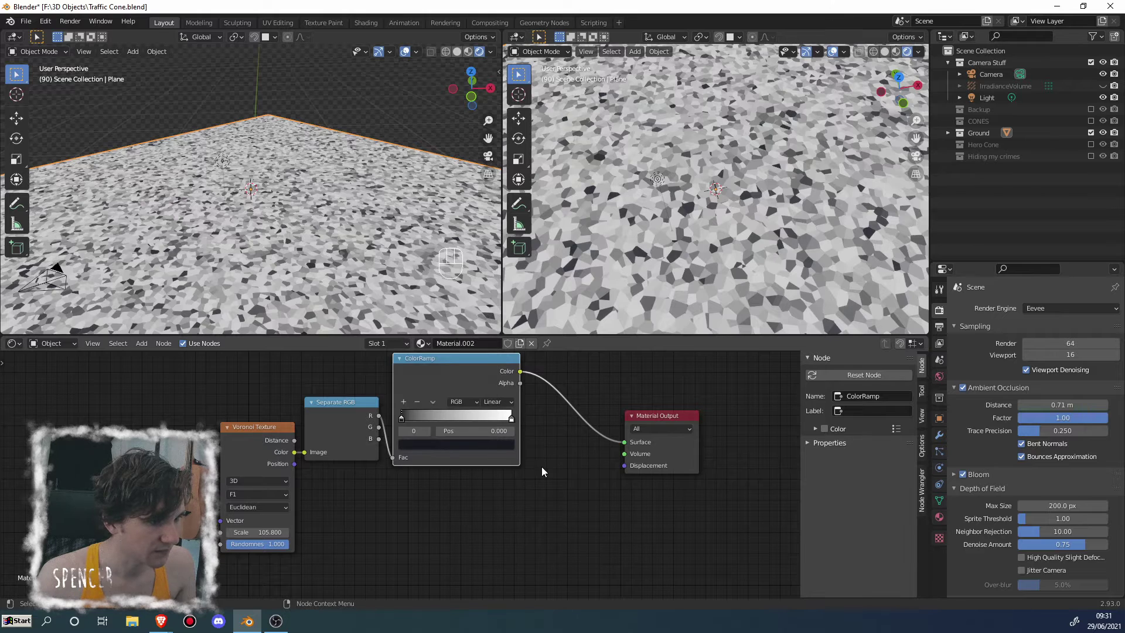
Add a ColorRamp stop at position 0.977 and colour it a very dark blue-grey with hue 0.604 and value 0.034
{"action": "left_click", "coordinate": [403, 402]}
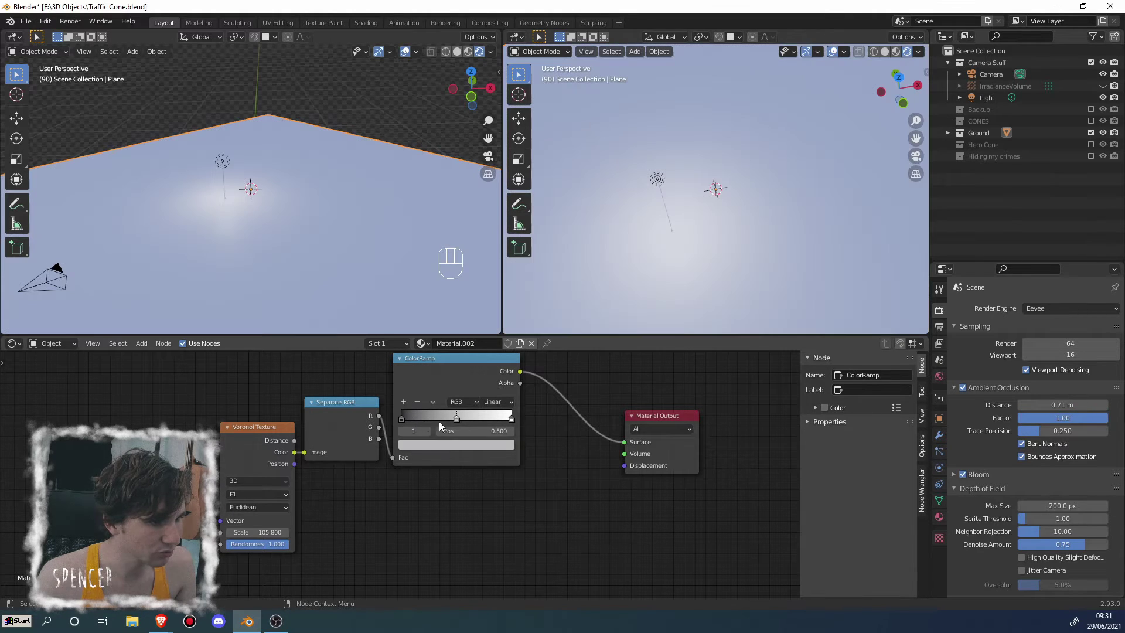
{"action": "left_click_drag", "start_coordinate": [456, 420], "coordinate": [515, 421]}
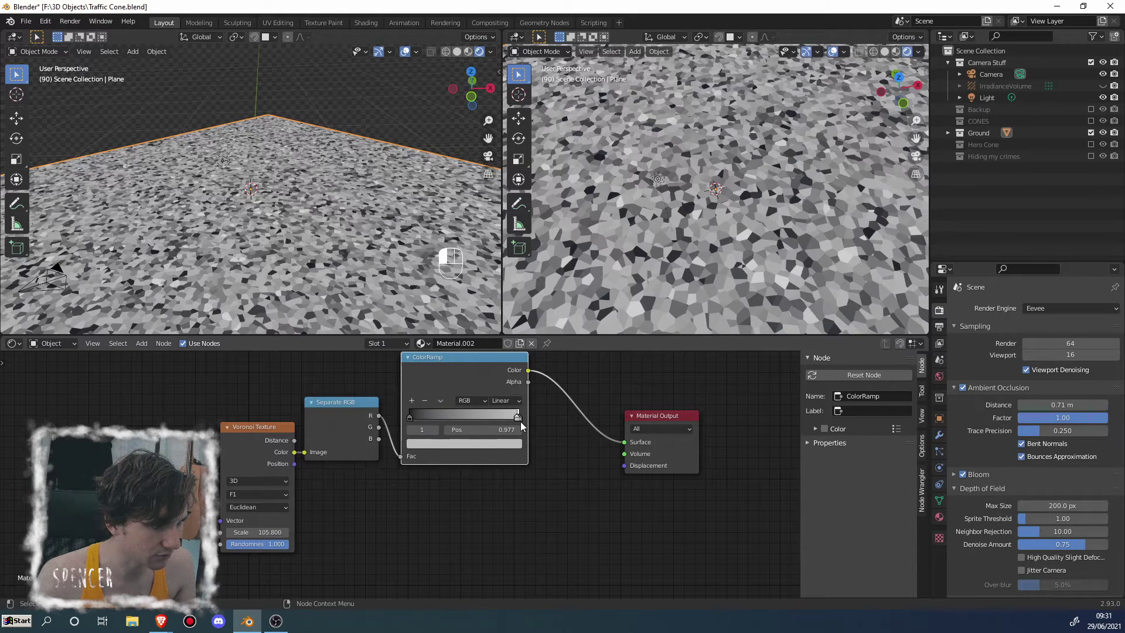
{"action": "left_click", "coordinate": [478, 443]}
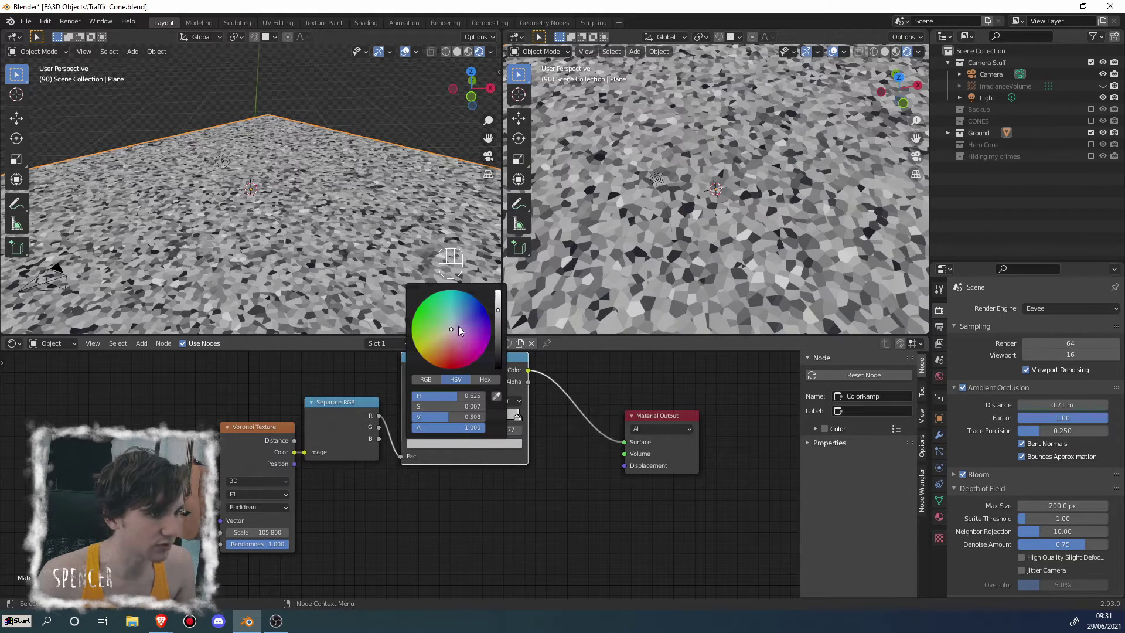
{"action": "left_click_drag", "start_coordinate": [458, 326], "coordinate": [452, 326]}
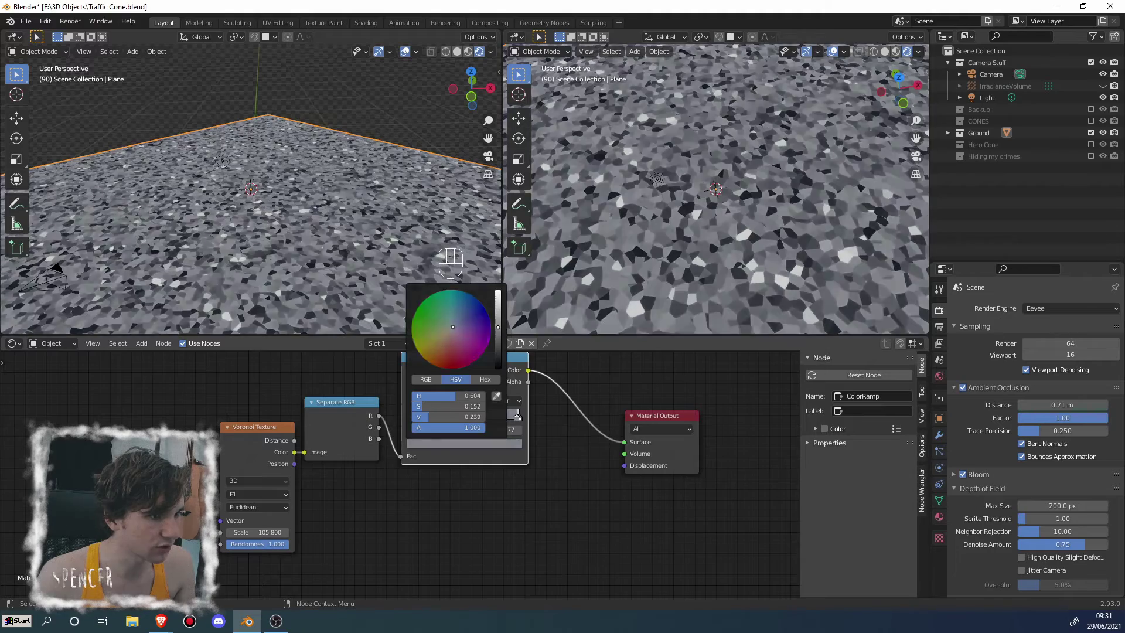
Recolour the ColorRamp's white end stop to a muted blue-grey with hue 0.627, saturation 0.172 and value 0.277
{"action": "scroll", "coordinate": [452, 326], "scroll_direction": "down", "scroll_amount": 4}
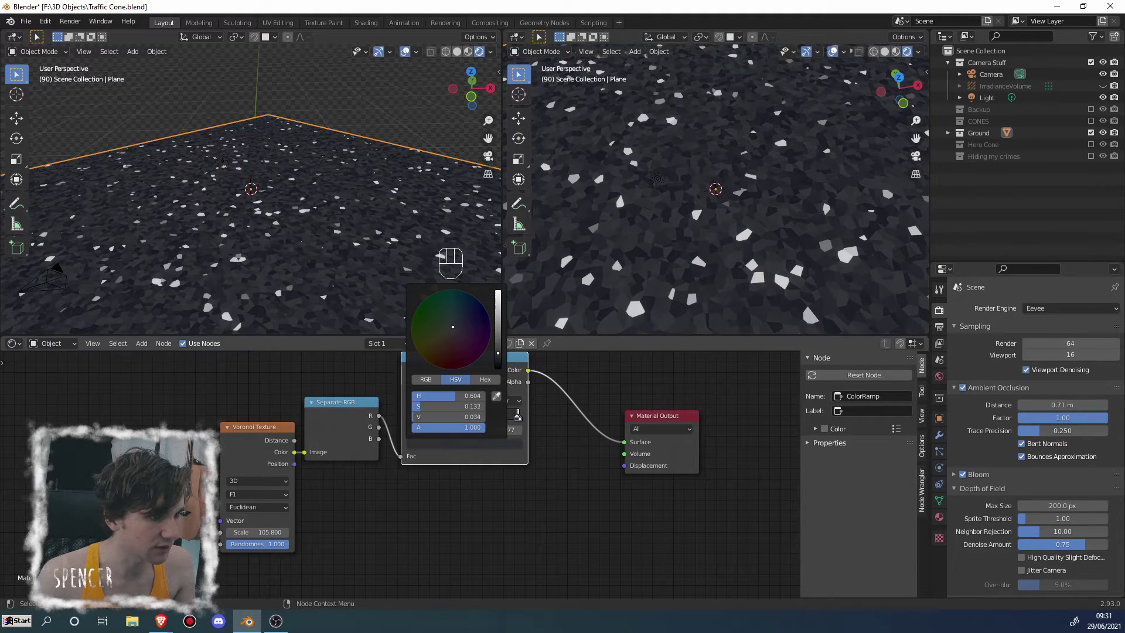
{"action": "middle_click_drag", "start_coordinate": [375, 275], "coordinate": [351, 268]}
{"action": "scroll", "coordinate": [350, 268], "scroll_direction": "down", "scroll_amount": 5}
{"action": "scroll", "coordinate": [328, 269], "scroll_direction": "up", "scroll_amount": 2}
{"action": "scroll", "coordinate": [275, 240], "scroll_direction": "up", "scroll_amount": 10}
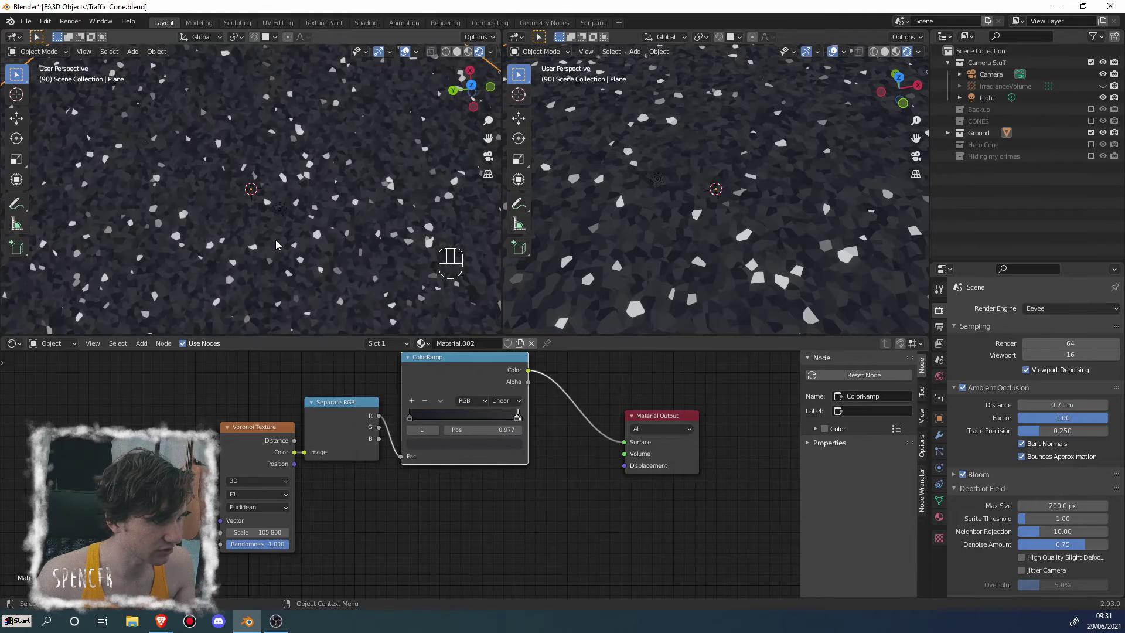
{"action": "middle_click_drag", "start_coordinate": [276, 239], "coordinate": [314, 225]}
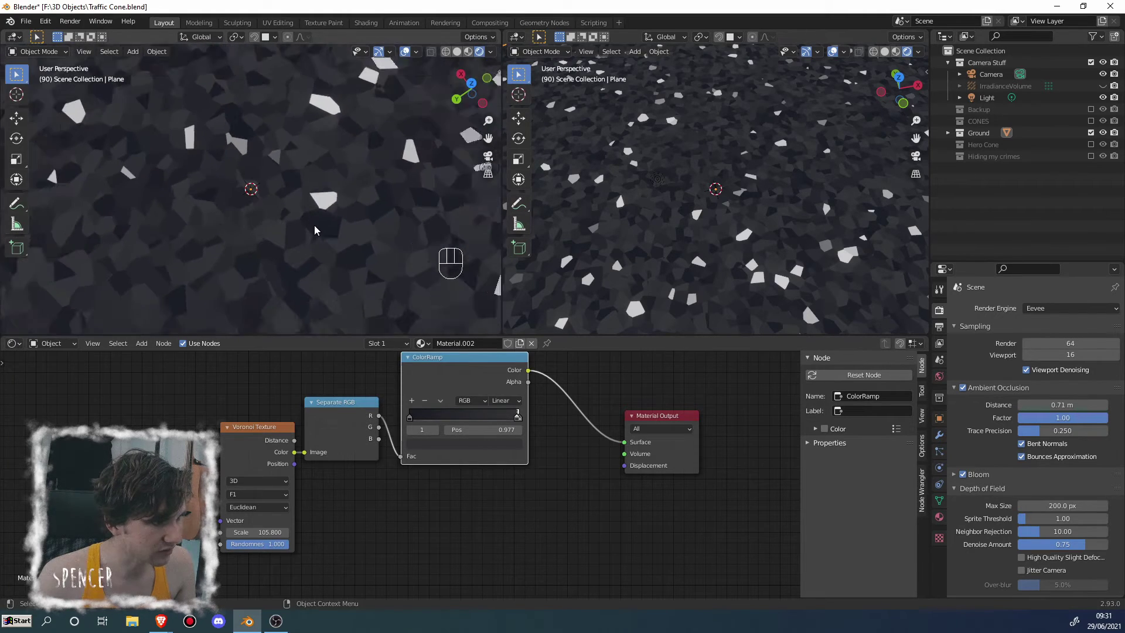
{"action": "scroll", "coordinate": [313, 226], "scroll_direction": "down", "scroll_amount": 8}
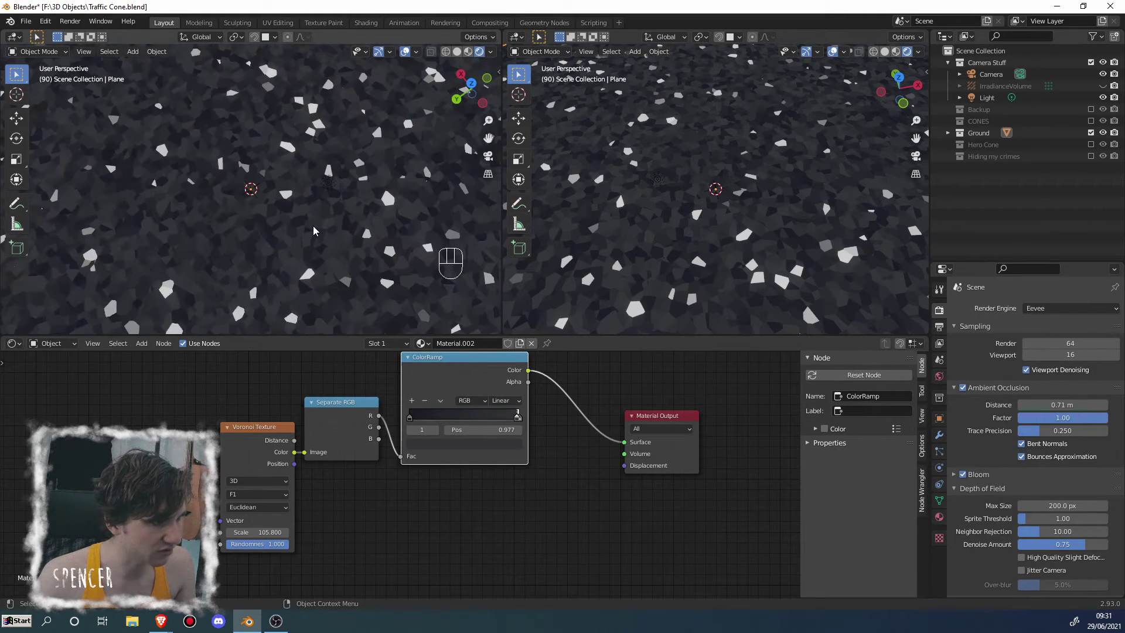
{"action": "left_click", "coordinate": [518, 416]}
{"action": "left_click", "coordinate": [509, 444]}
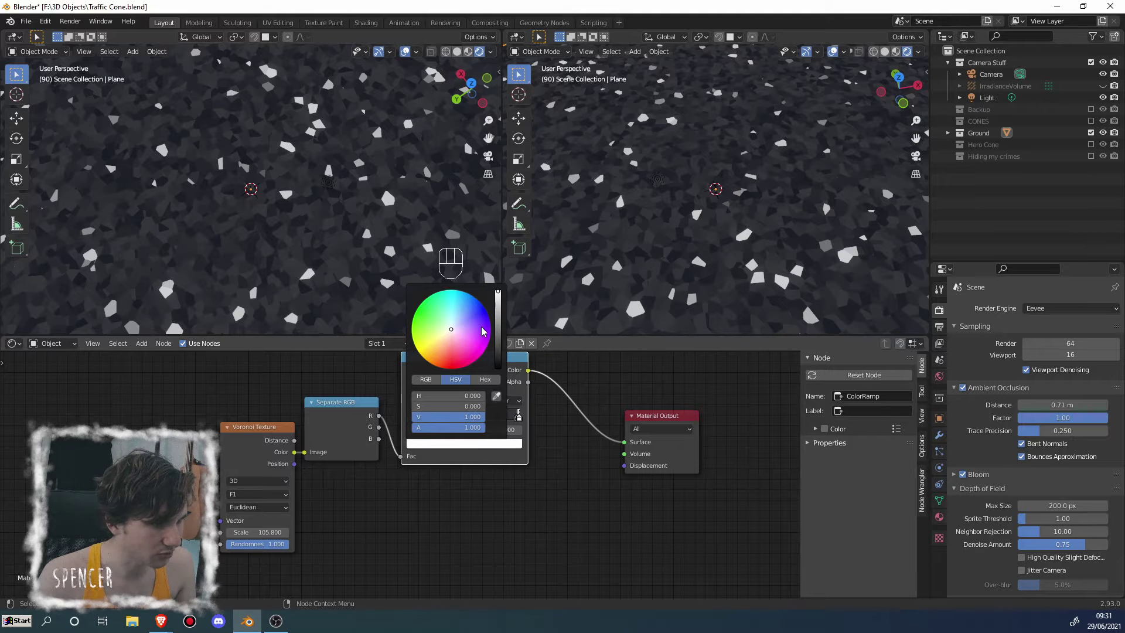
{"action": "mouse_move", "coordinate": [460, 331]}
{"action": "left_mouse_down"}
{"action": "mouse_move", "coordinate": [499, 340]}
{"action": "mouse_move", "coordinate": [499, 351]}
{"action": "mouse_move", "coordinate": [499, 331]}
{"action": "left_mouse_up"}
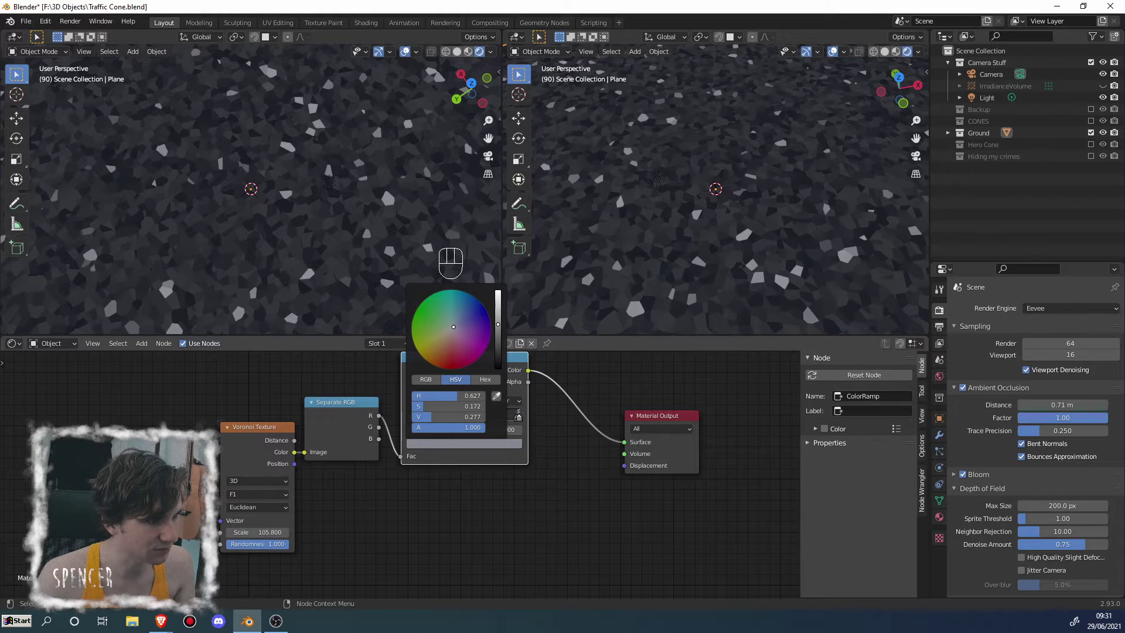
Reduce the blue saturation of the ColorRamp's darkest stop at position 0 to a more neutral dark grey
{"action": "scroll", "coordinate": [341, 209], "scroll_direction": "down", "scroll_amount": 5}
{"action": "middle_click_drag", "start_coordinate": [341, 209], "coordinate": [341, 185]}
{"action": "scroll", "coordinate": [341, 186], "scroll_direction": "up", "scroll_amount": 5}
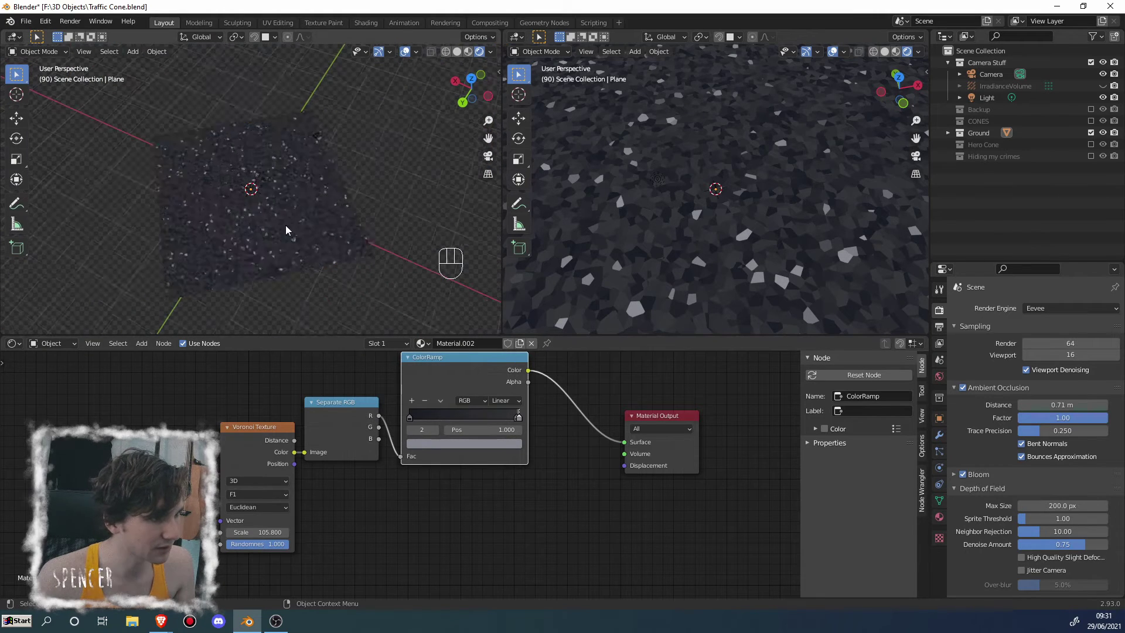
{"action": "mouse_move", "coordinate": [286, 225]}
{"action": "middle_mouse_down"}
{"action": "mouse_move", "coordinate": [273, 230]}
{"action": "mouse_move", "coordinate": [281, 225]}
{"action": "middle_mouse_up"}
{"action": "scroll", "coordinate": [401, 471], "scroll_direction": "up", "scroll_amount": 2}
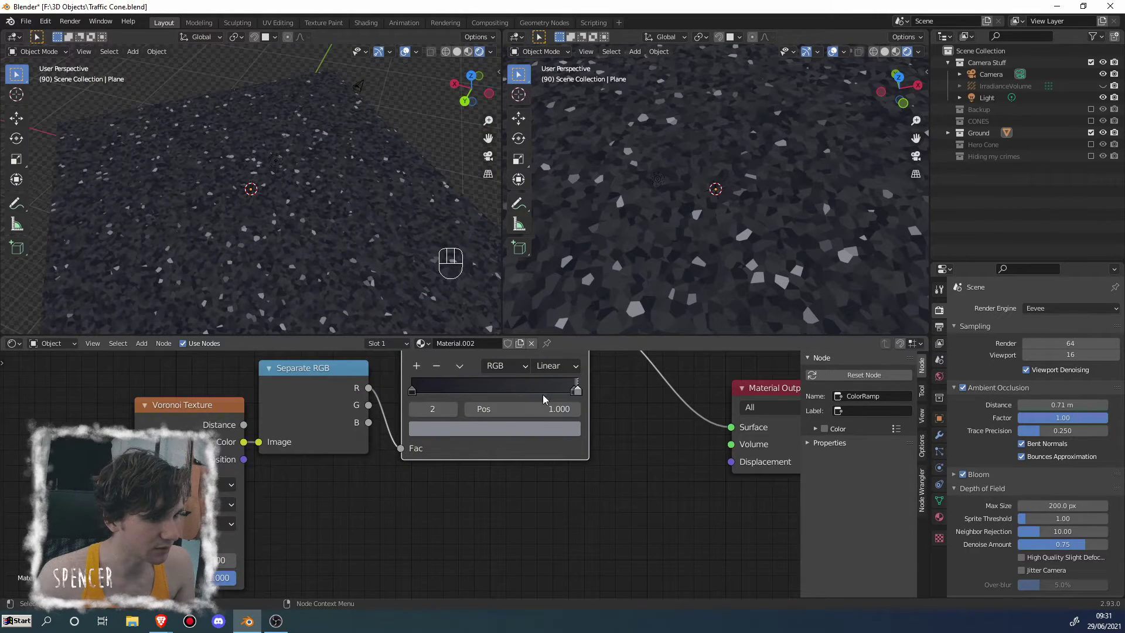
{"action": "left_click", "coordinate": [414, 391]}
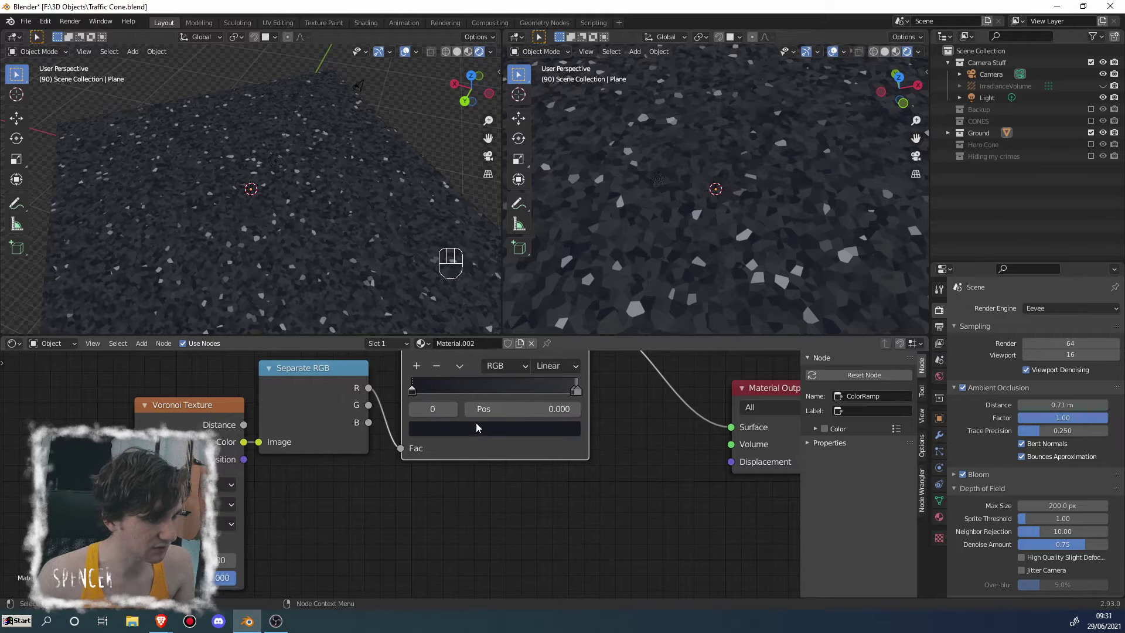
{"action": "left_click", "coordinate": [481, 427]}
{"action": "left_click_drag", "start_coordinate": [476, 373], "coordinate": [448, 374]}
Examine the speckled ground from several angles and distances, and through the scene camera
{"action": "scroll", "coordinate": [220, 210], "scroll_direction": "down", "scroll_amount": 4}
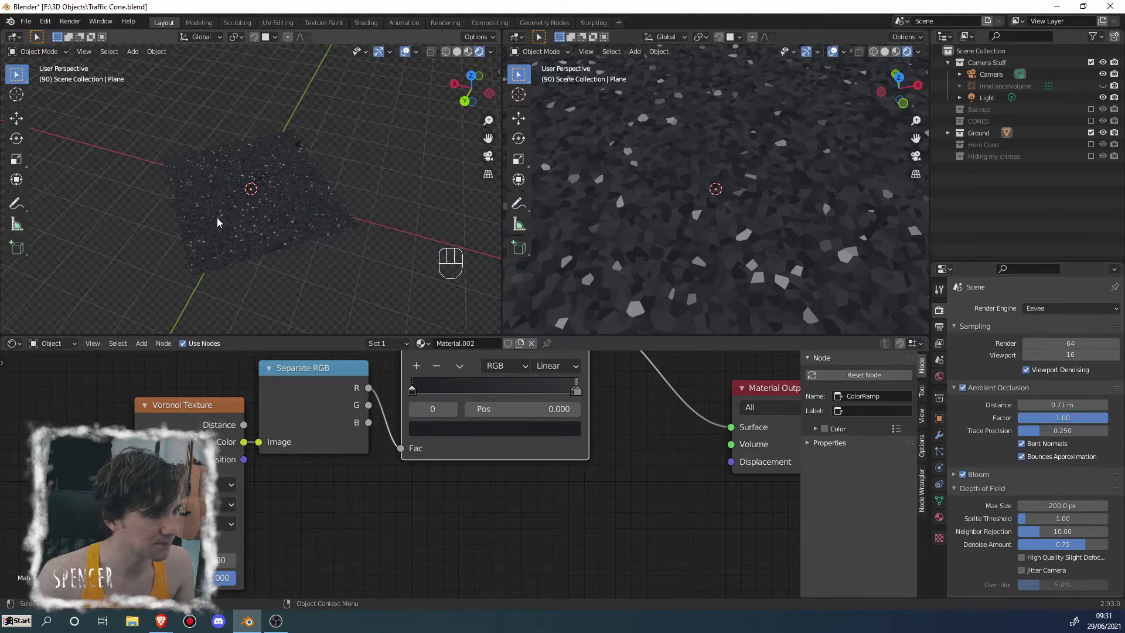
{"action": "middle_click_drag", "start_coordinate": [217, 217], "coordinate": [332, 223]}
{"action": "scroll", "coordinate": [287, 221], "scroll_direction": "up", "scroll_amount": 10}
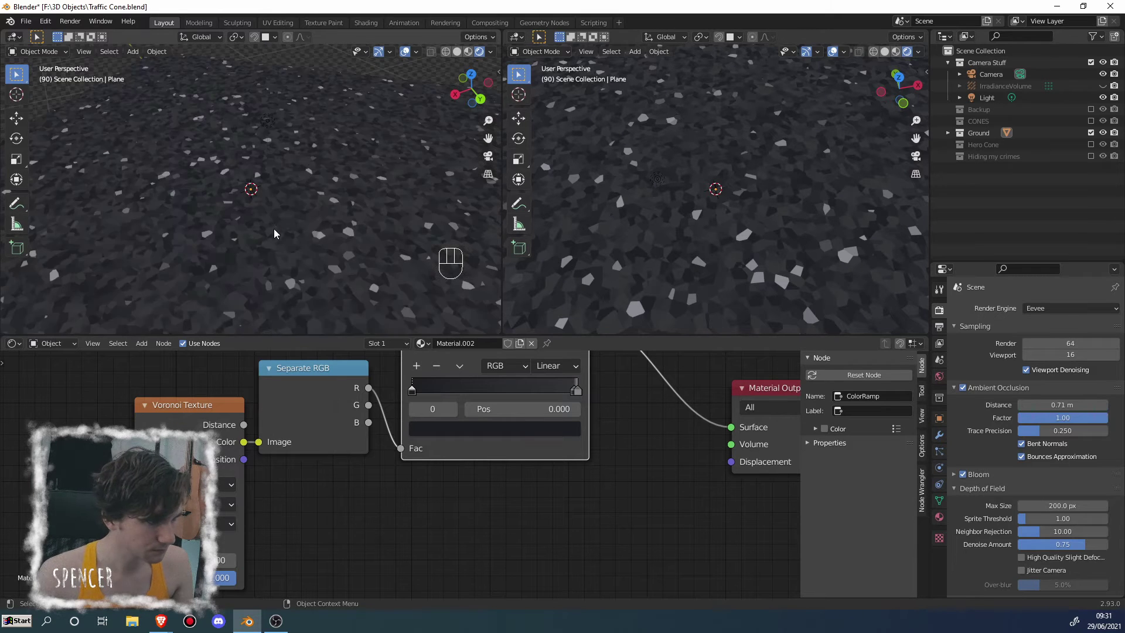
{"action": "scroll", "coordinate": [277, 235], "scroll_direction": "up", "scroll_amount": 2}
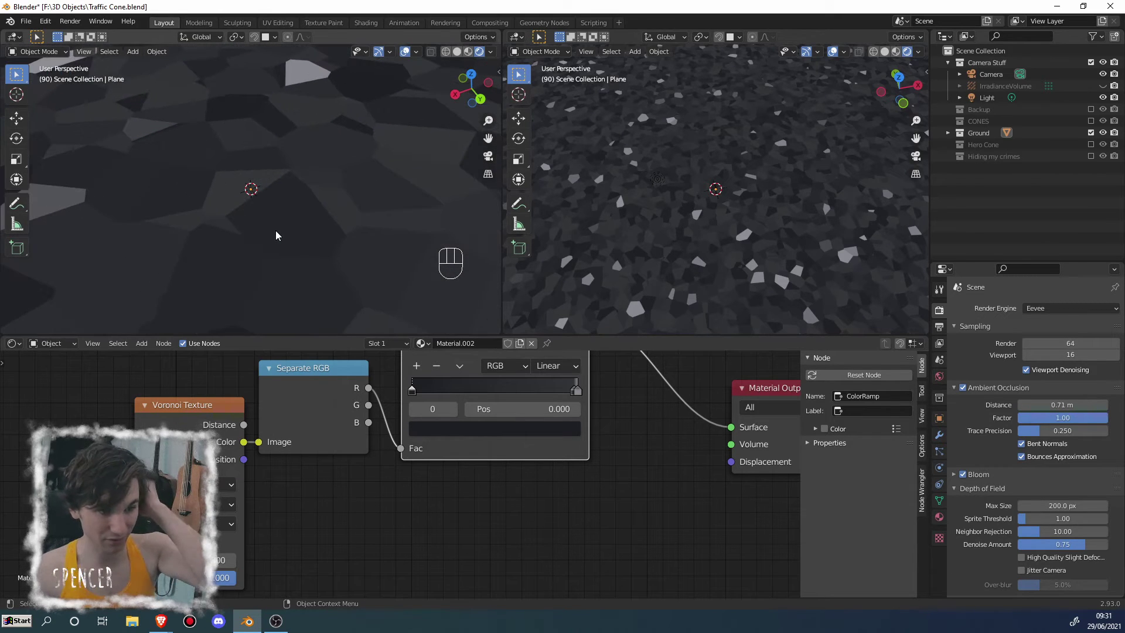
{"action": "mouse_move", "coordinate": [276, 232]}
{"action": "middle_mouse_down"}
{"action": "mouse_move", "coordinate": [279, 246]}
{"action": "mouse_move", "coordinate": [264, 238]}
{"action": "middle_mouse_up"}
{"action": "scroll", "coordinate": [244, 240], "scroll_direction": "down", "scroll_amount": 4}
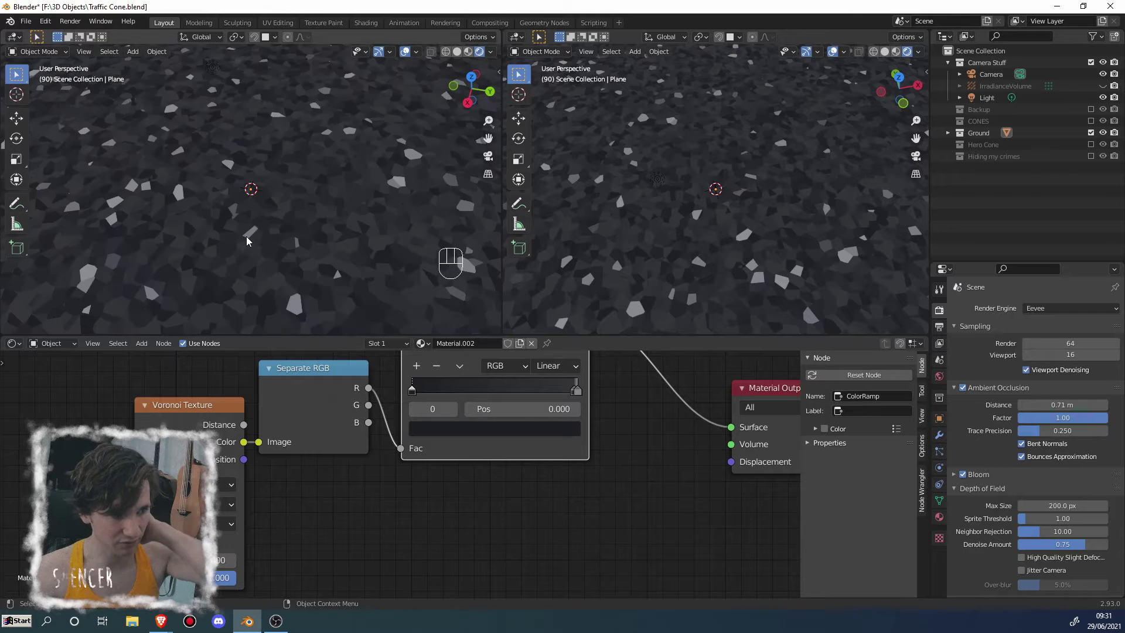
{"action": "scroll", "coordinate": [246, 240], "scroll_direction": "down", "scroll_amount": 3}
{"action": "key", "text": "KP_0"}
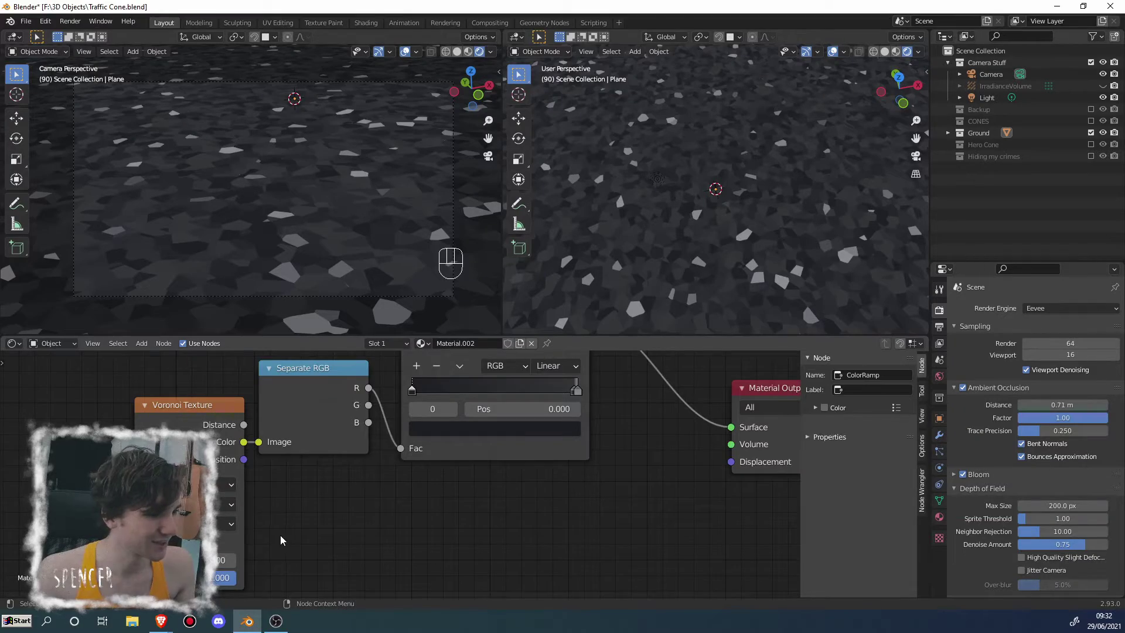
Try a much higher Voronoi Texture Scale of about 451.6 for finer stones
{"action": "middle_click_drag", "start_coordinate": [280, 536], "coordinate": [349, 496]}
{"action": "left_click_drag", "start_coordinate": [275, 535], "coordinate": [375, 535]}
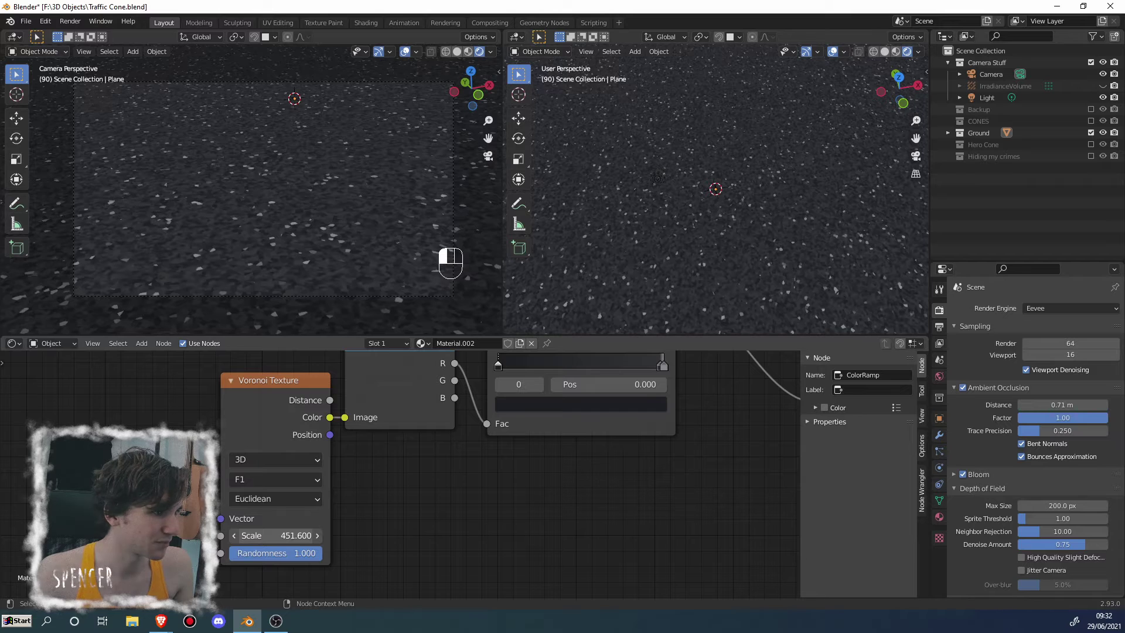
{"action": "right_click", "coordinate": [254, 541]}
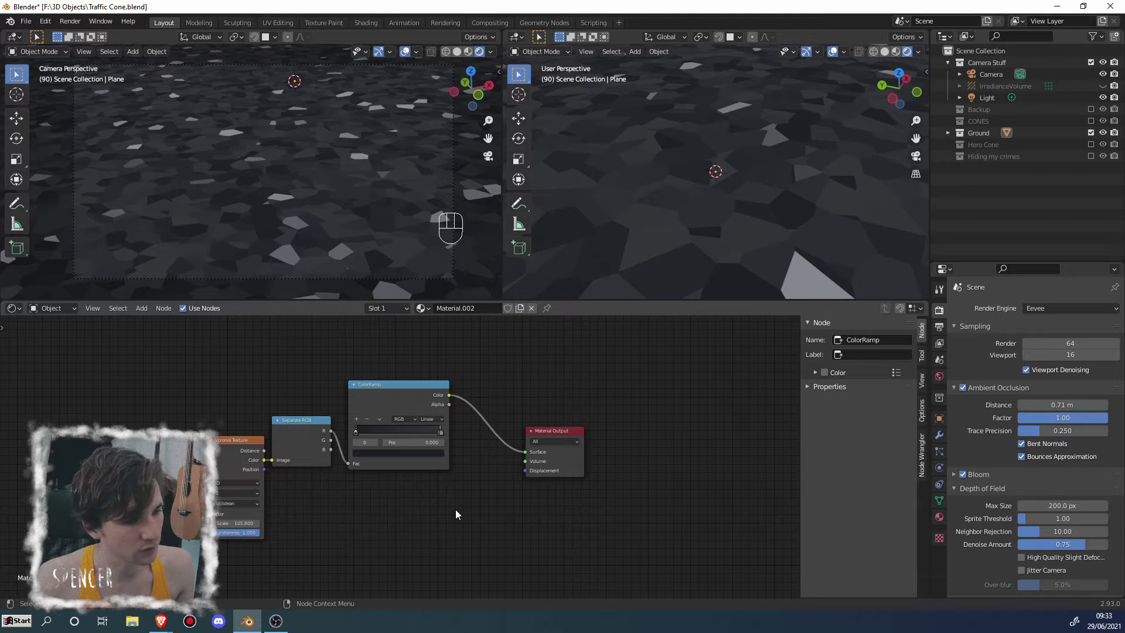
Add a Principled BSDF between the ColorRamp and Material Output, feeding the ramp into Base Color, and space the nodes apart
{"action": "left_click_drag", "start_coordinate": [552, 434], "coordinate": [605, 397]}
{"action": "key", "text": "shift+a"}
{"action": "left_click", "coordinate": [533, 361]}
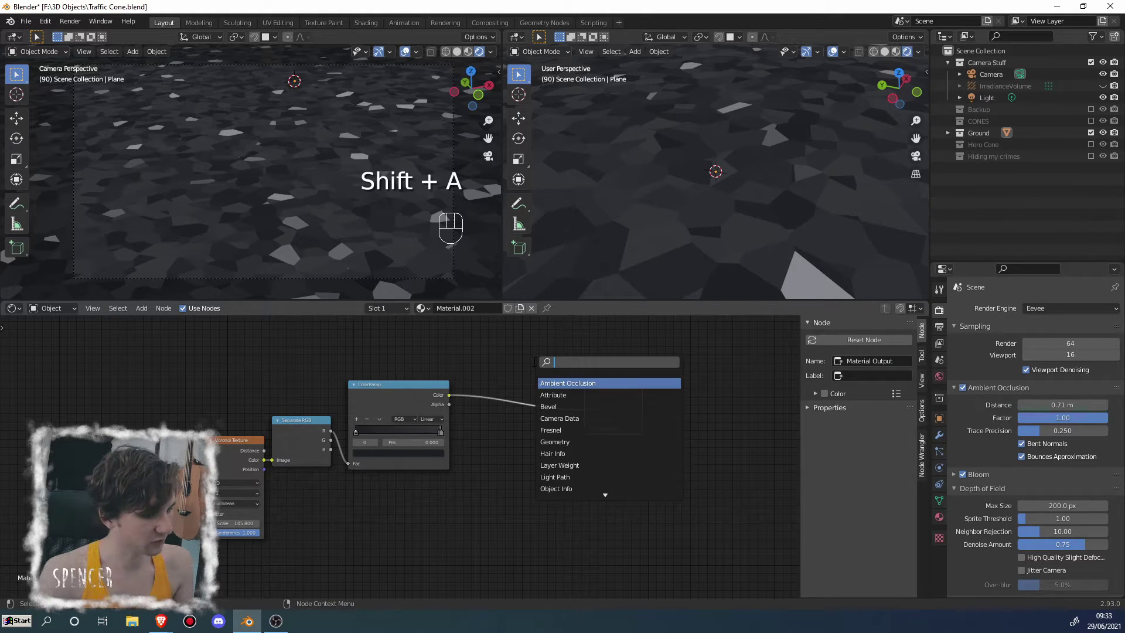
{"action": "type", "text": "prin"}
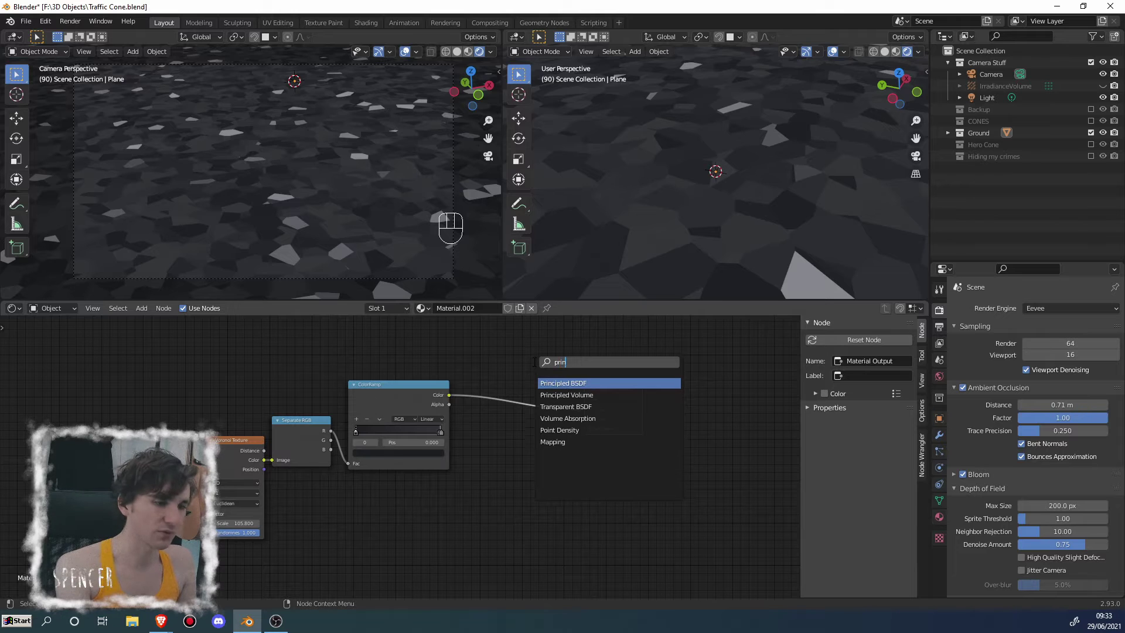
{"action": "left_click", "coordinate": [560, 383]}
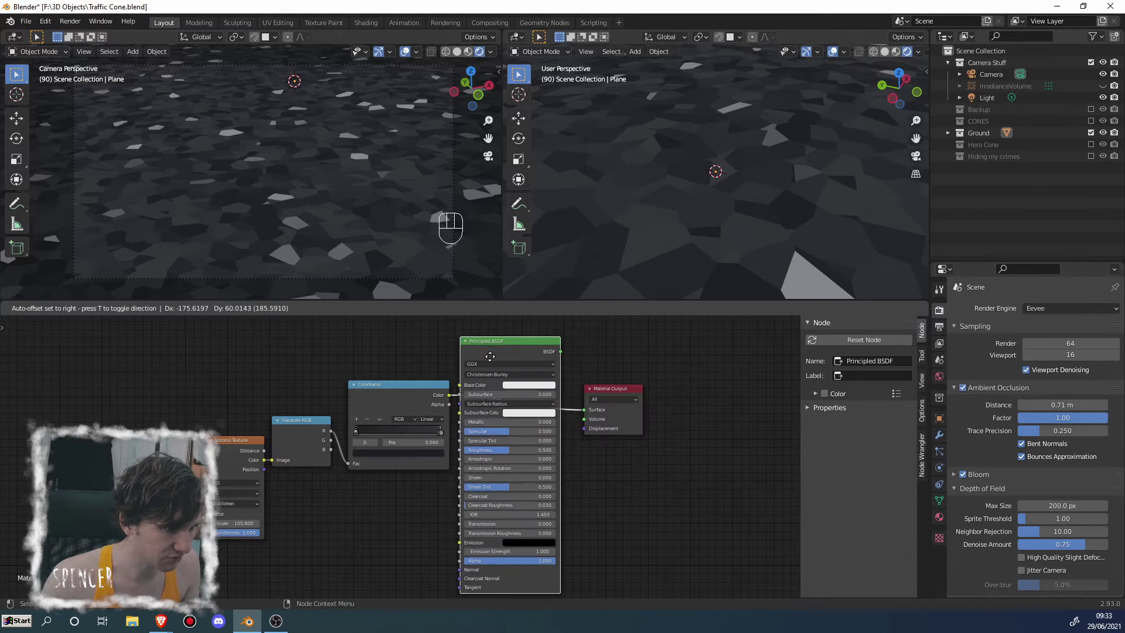
{"action": "left_click", "coordinate": [578, 368]}
{"action": "left_click_drag", "start_coordinate": [534, 350], "coordinate": [548, 351]}
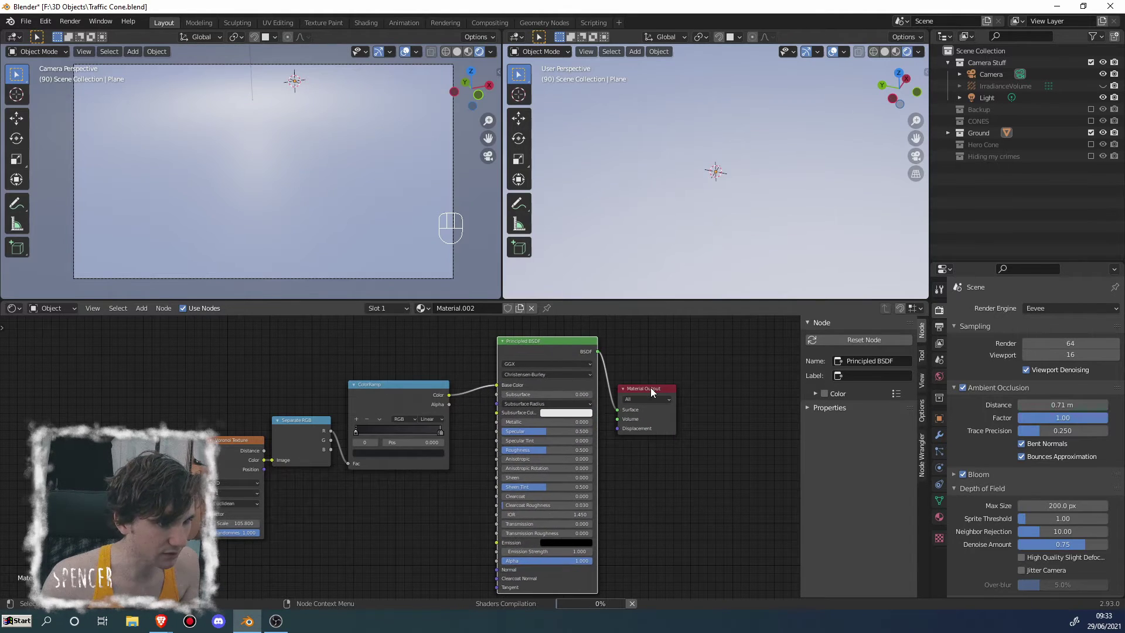
{"action": "left_click_drag", "start_coordinate": [650, 388], "coordinate": [715, 381]}
{"action": "left_click_drag", "start_coordinate": [527, 359], "coordinate": [581, 355]}
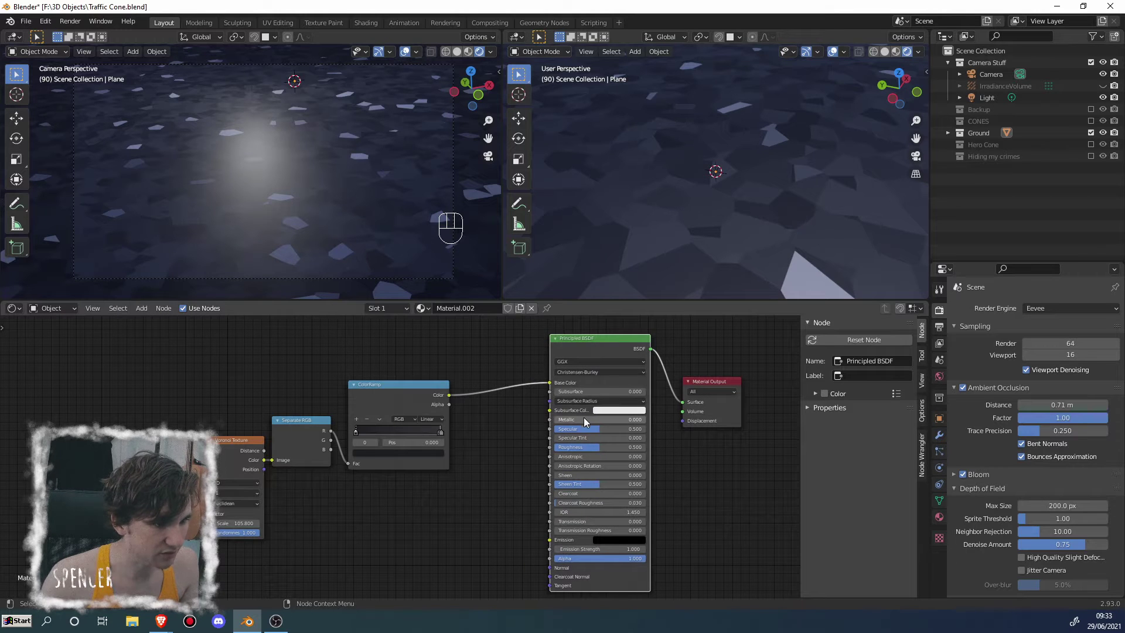
Set the Principled BSDF's Roughness to 0.850 and Specular to 0.127
{"action": "left_click_drag", "start_coordinate": [594, 447], "coordinate": [644, 447]}
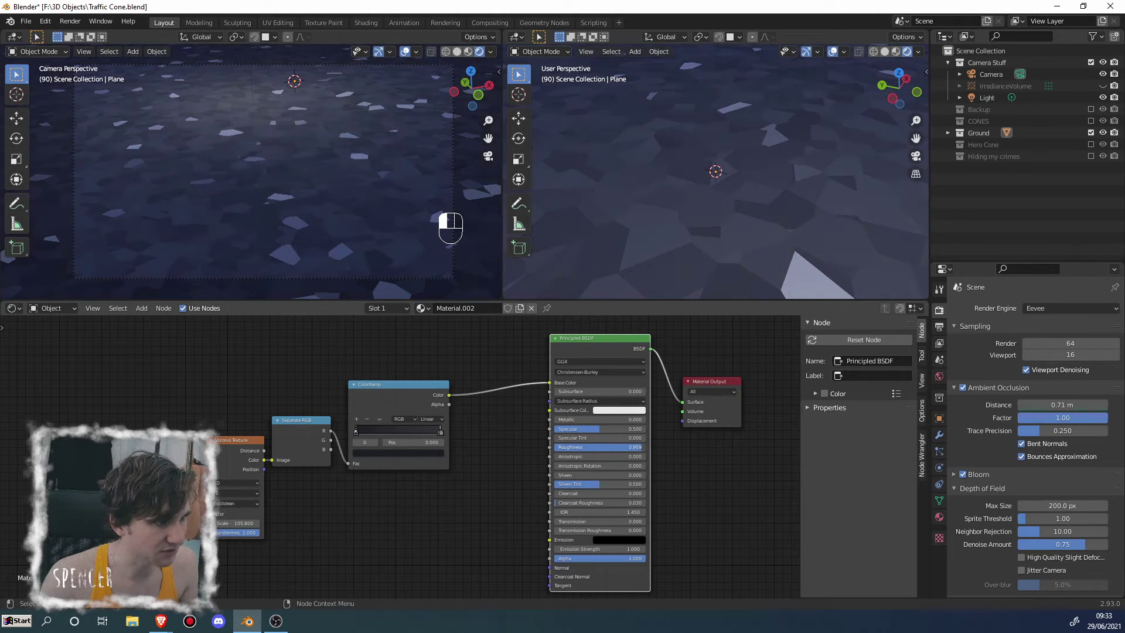
{"action": "left_click", "coordinate": [554, 441]}
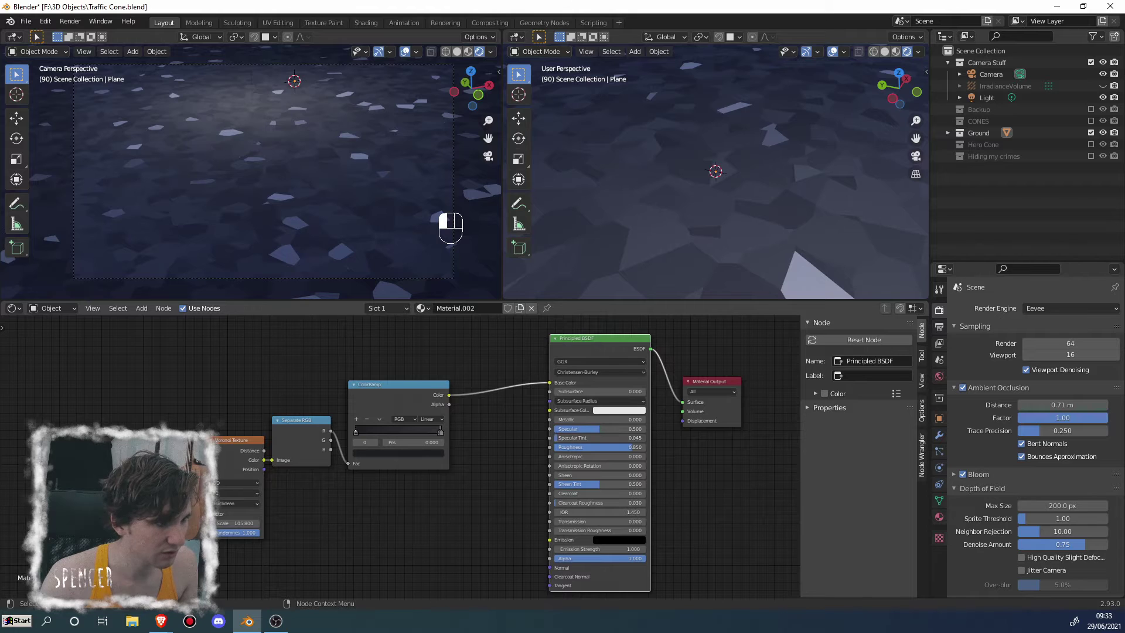
{"action": "left_click_drag", "start_coordinate": [595, 428], "coordinate": [566, 428]}
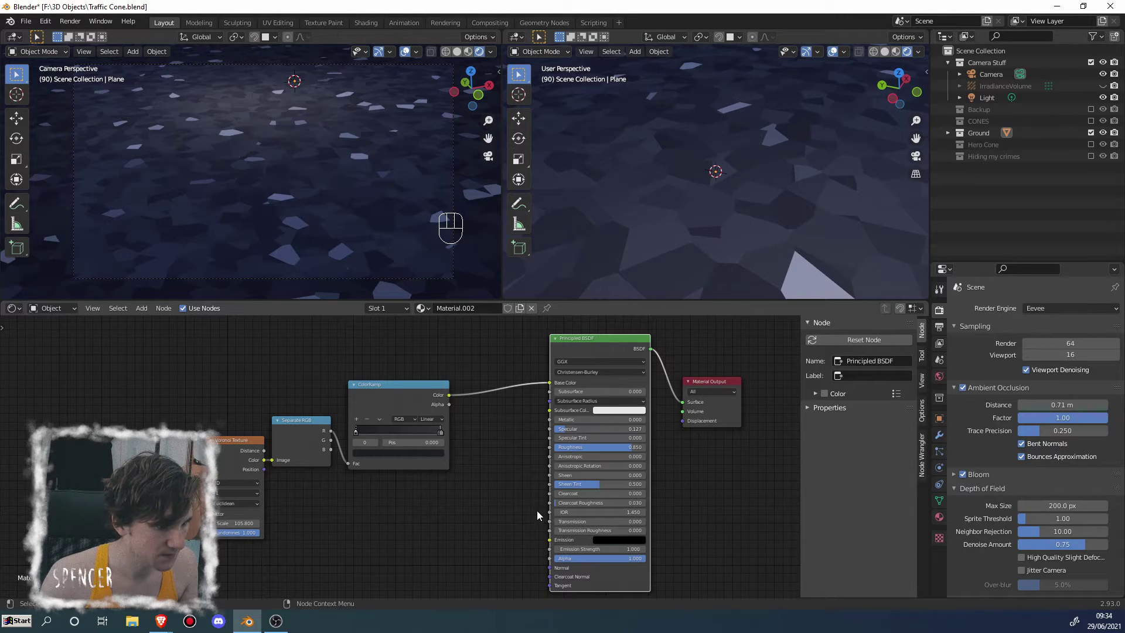
Insert a Hue/Saturation node between the ColorRamp and the Principled BSDF's Base Color
{"action": "mouse_move", "coordinate": [423, 382]}
{"action": "left_mouse_down"}
{"action": "mouse_move", "coordinate": [408, 374]}
{"action": "mouse_move", "coordinate": [420, 376]}
{"action": "left_mouse_up"}
{"action": "key", "text": "shift+a"}
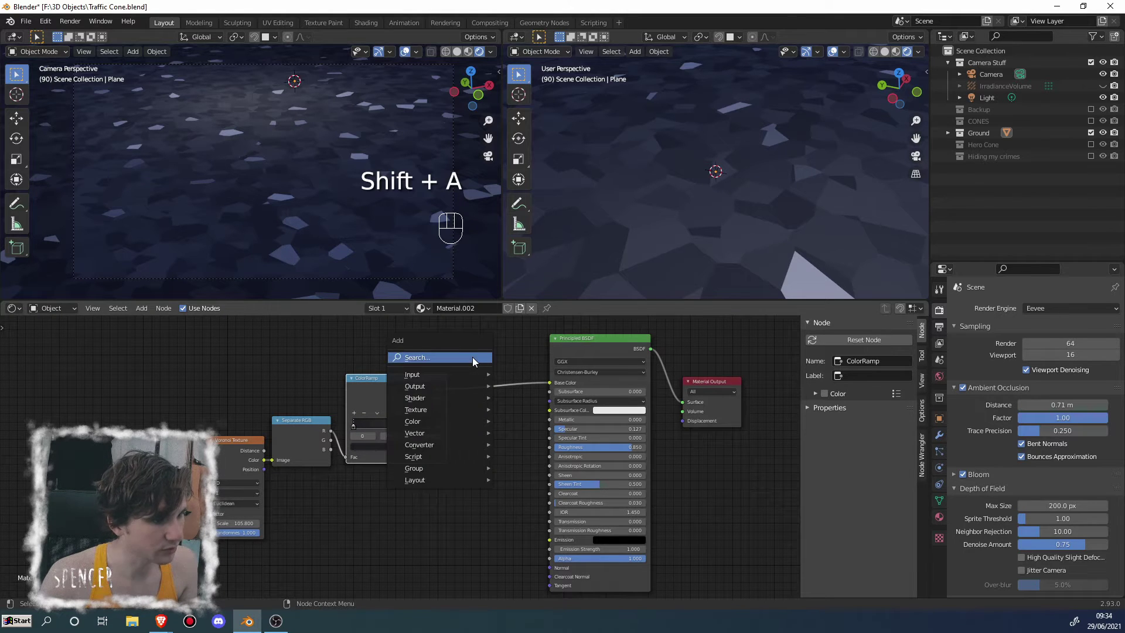
{"action": "left_click", "coordinate": [472, 356]}
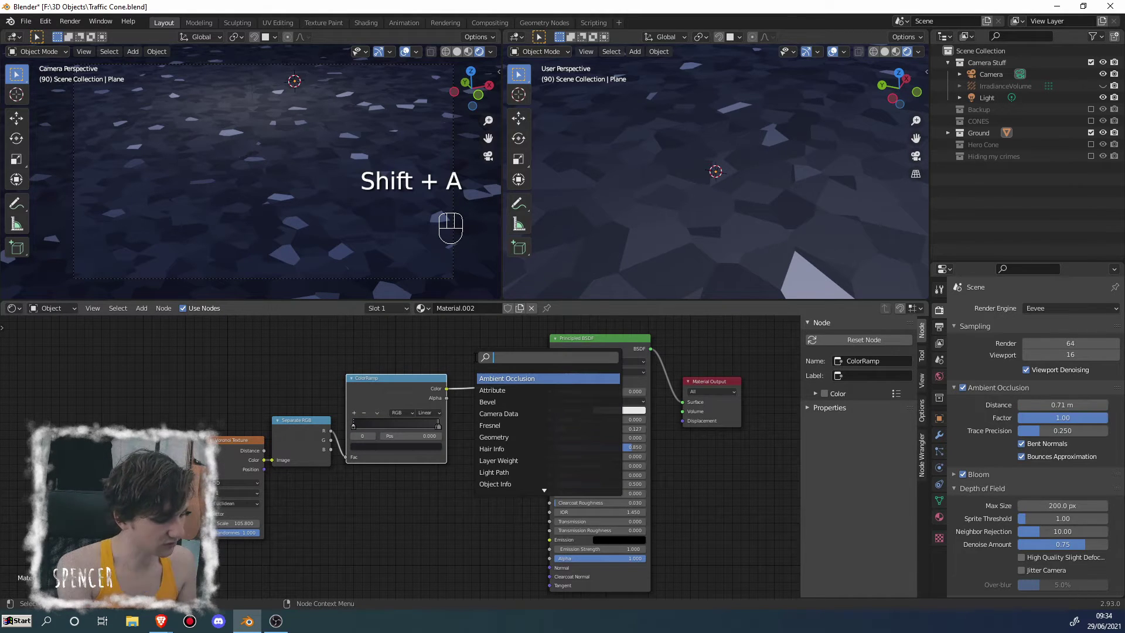
{"action": "type", "text": "hue"}
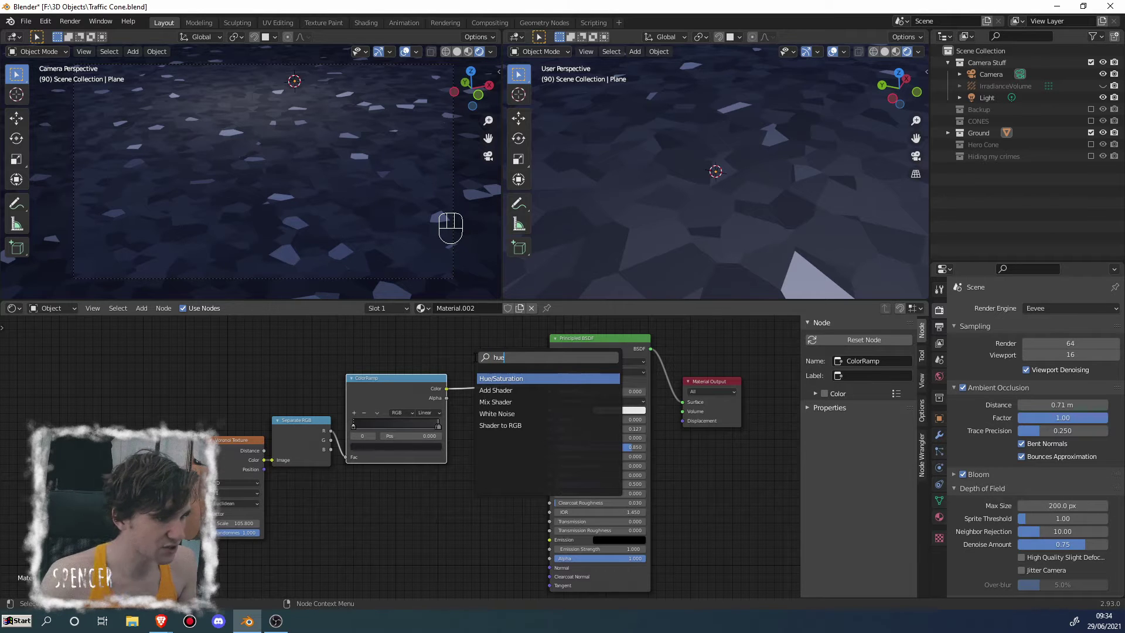
{"action": "left_click", "coordinate": [494, 378]}
{"action": "left_click", "coordinate": [496, 384]}
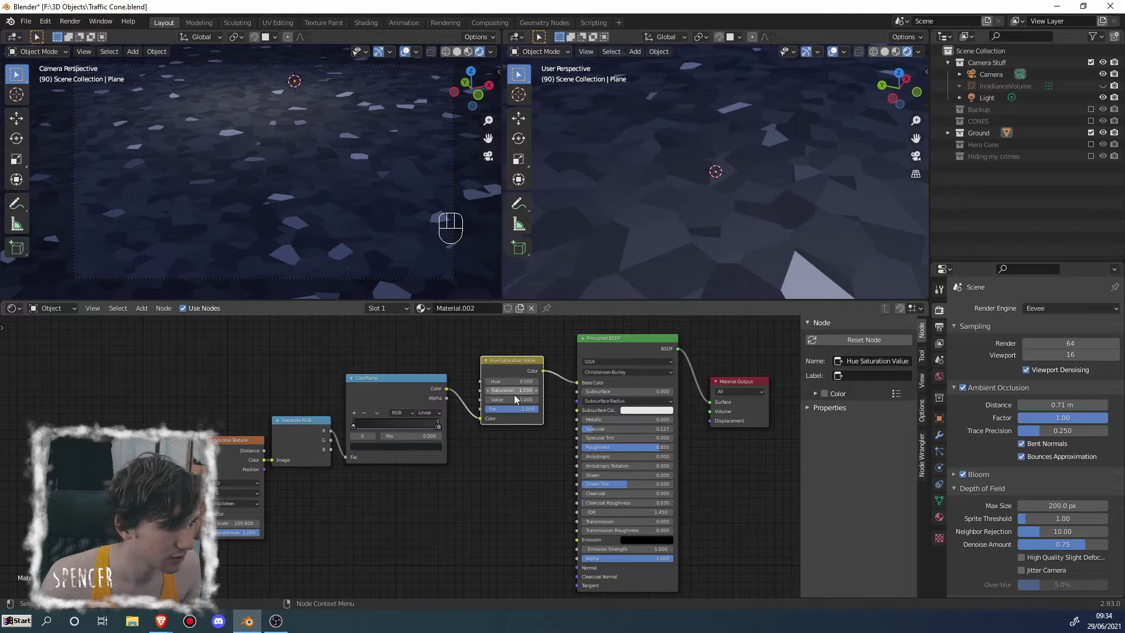
Lower the Hue/Saturation node's Saturation to 0.550, judging the blue tint through the camera and over the whole ground plane
{"action": "key", "text": "shift"}
{"action": "left_click_drag", "start_coordinate": [510, 390], "coordinate": [498, 390], "text": "shift"}
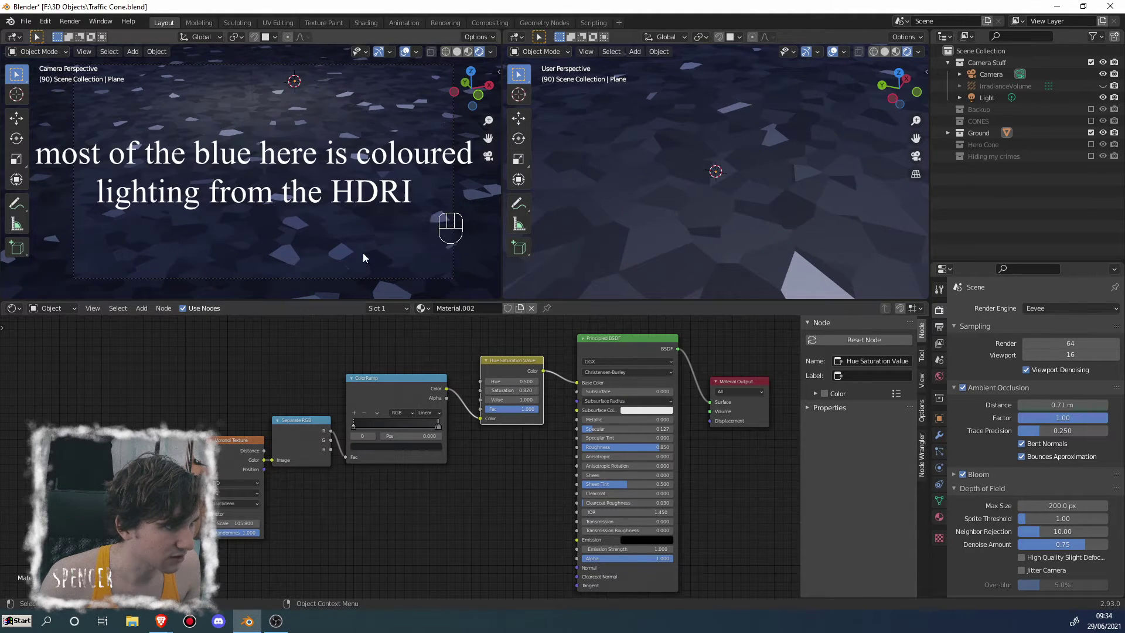
{"action": "middle_click_drag", "start_coordinate": [364, 252], "coordinate": [285, 237]}
{"action": "key", "text": "KP_0"}
{"action": "mouse_move", "coordinate": [512, 400]}
{"action": "left_mouse_down", "text": "shift"}
{"action": "mouse_move", "coordinate": [486, 400]}
{"action": "mouse_move", "coordinate": [527, 399]}
{"action": "left_mouse_up", "text": "shift"}
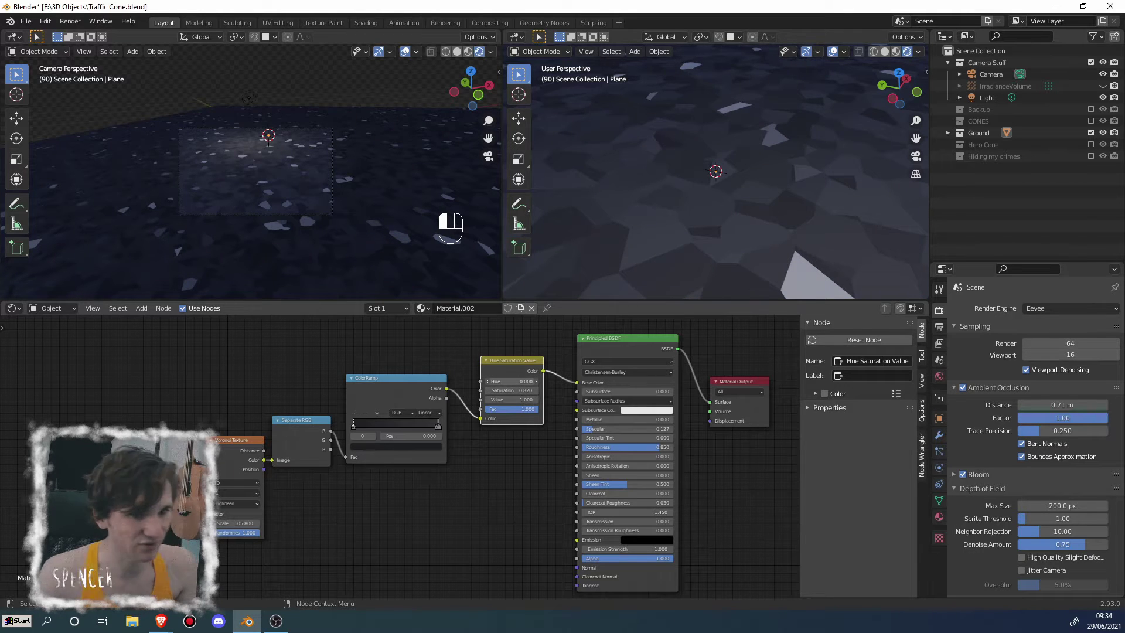
{"action": "mouse_move", "coordinate": [329, 195]}
{"action": "middle_mouse_down"}
{"action": "mouse_move", "coordinate": [309, 188]}
{"action": "mouse_move", "coordinate": [369, 212]}
{"action": "mouse_move", "coordinate": [321, 209]}
{"action": "middle_mouse_up"}
{"action": "scroll", "coordinate": [321, 208], "scroll_direction": "down", "scroll_amount": 3}
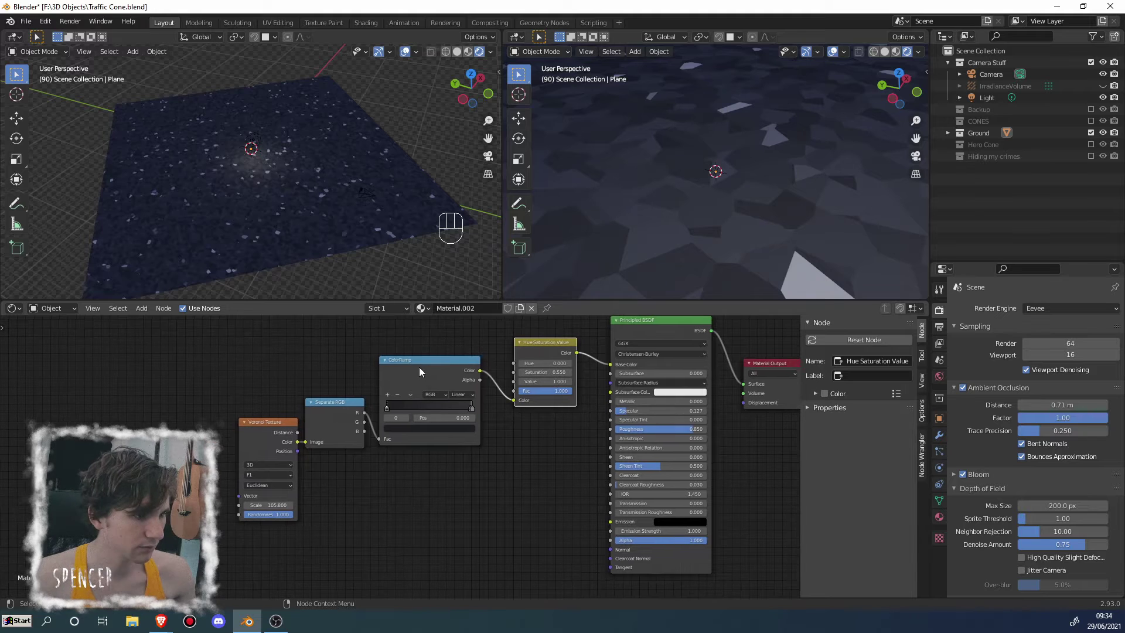
Add a Bump node, feeding Separate RGB's R output into Height and its Normal output into the Principled BSDF's Normal
{"action": "left_click_drag", "start_coordinate": [420, 366], "coordinate": [422, 347]}
{"action": "left_click_drag", "start_coordinate": [364, 411], "coordinate": [361, 439]}
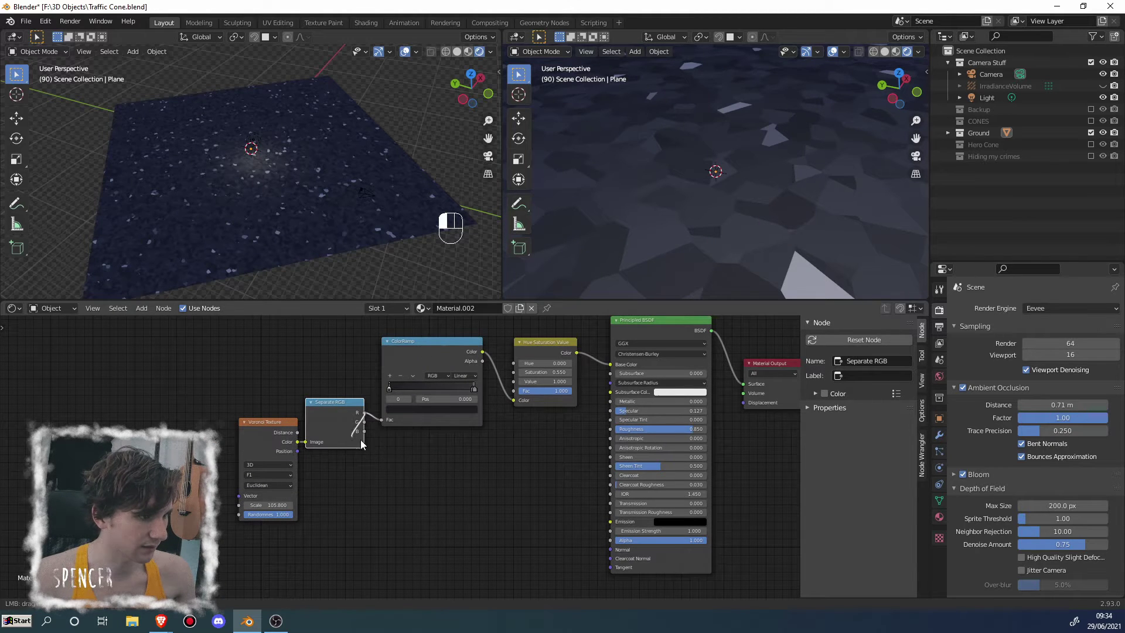
{"action": "middle_click_drag", "start_coordinate": [447, 466], "coordinate": [475, 462]}
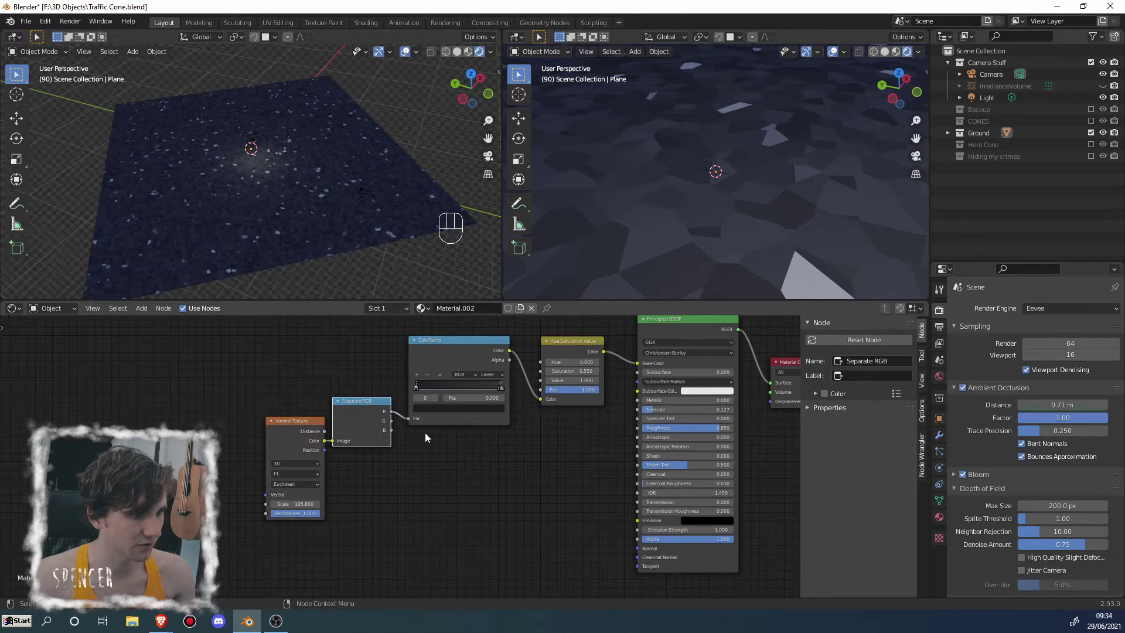
{"action": "key", "text": "shift+a"}
{"action": "left_click", "coordinate": [472, 444]}
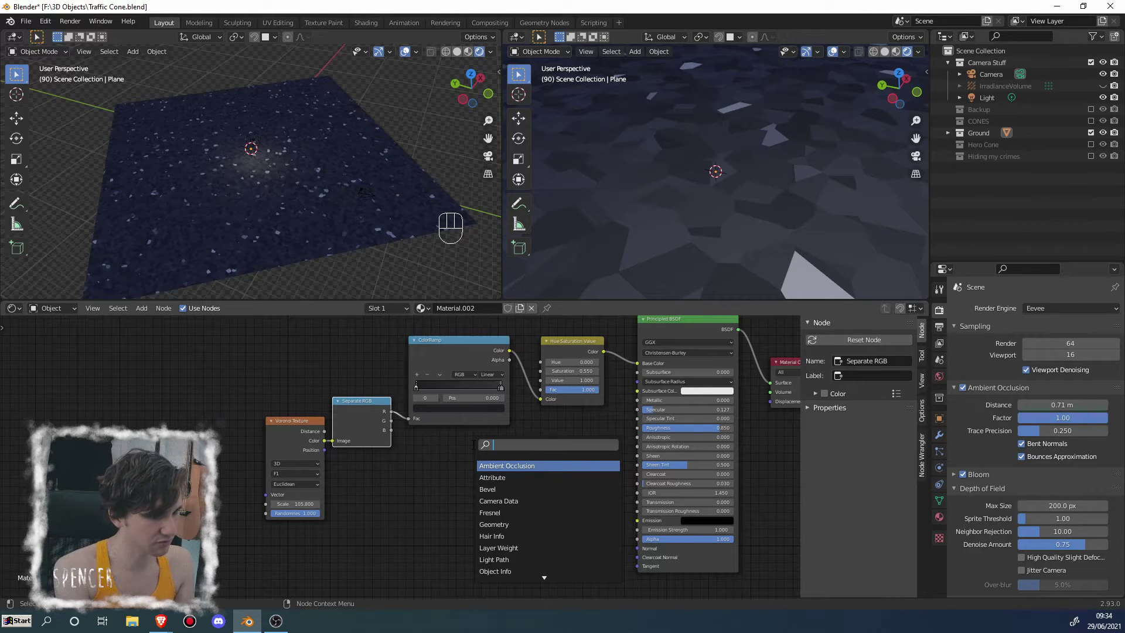
{"action": "type", "text": "bum"}
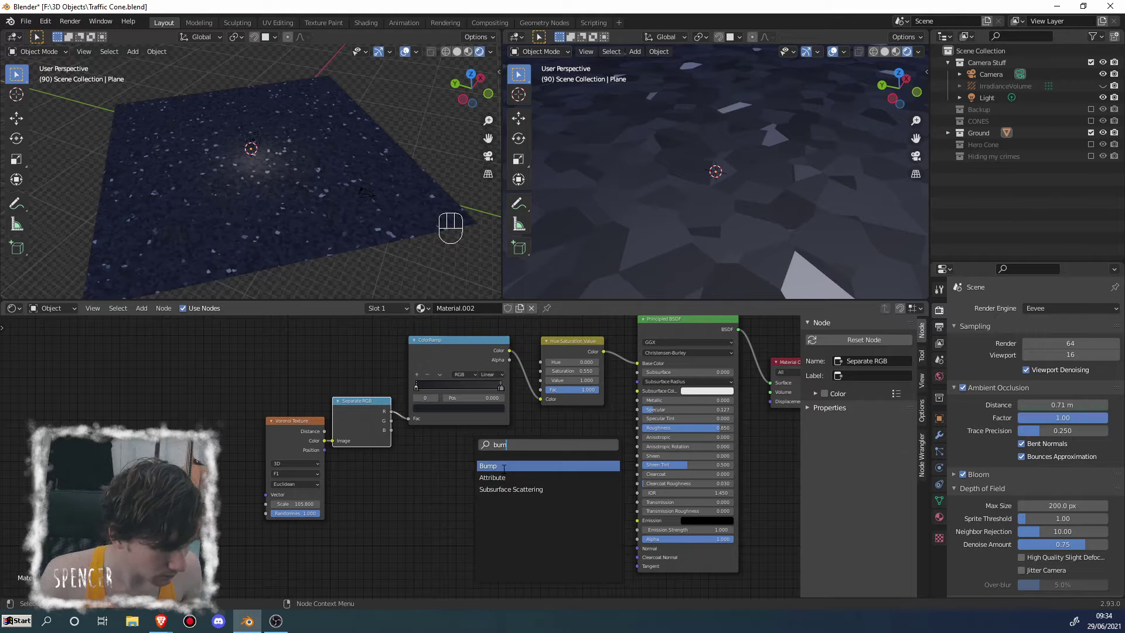
{"action": "key", "text": "Return"}
{"action": "left_click", "coordinate": [475, 446]}
{"action": "left_click_drag", "start_coordinate": [391, 413], "coordinate": [479, 502]}
{"action": "left_click_drag", "start_coordinate": [538, 460], "coordinate": [641, 555]}
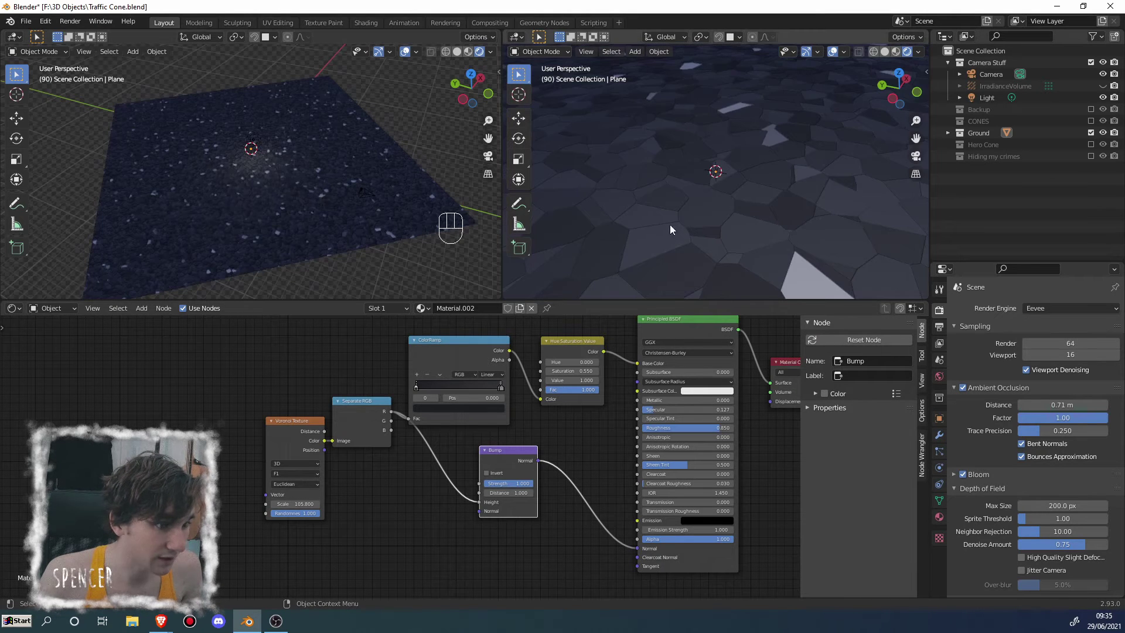
Examine the bumped stones up close and from above, trying a lower Bump Strength
{"action": "mouse_move", "coordinate": [669, 224]}
{"action": "middle_mouse_down"}
{"action": "mouse_move", "coordinate": [733, 235]}
{"action": "mouse_move", "coordinate": [663, 156]}
{"action": "mouse_move", "coordinate": [723, 213]}
{"action": "mouse_move", "coordinate": [680, 232]}
{"action": "middle_mouse_up"}
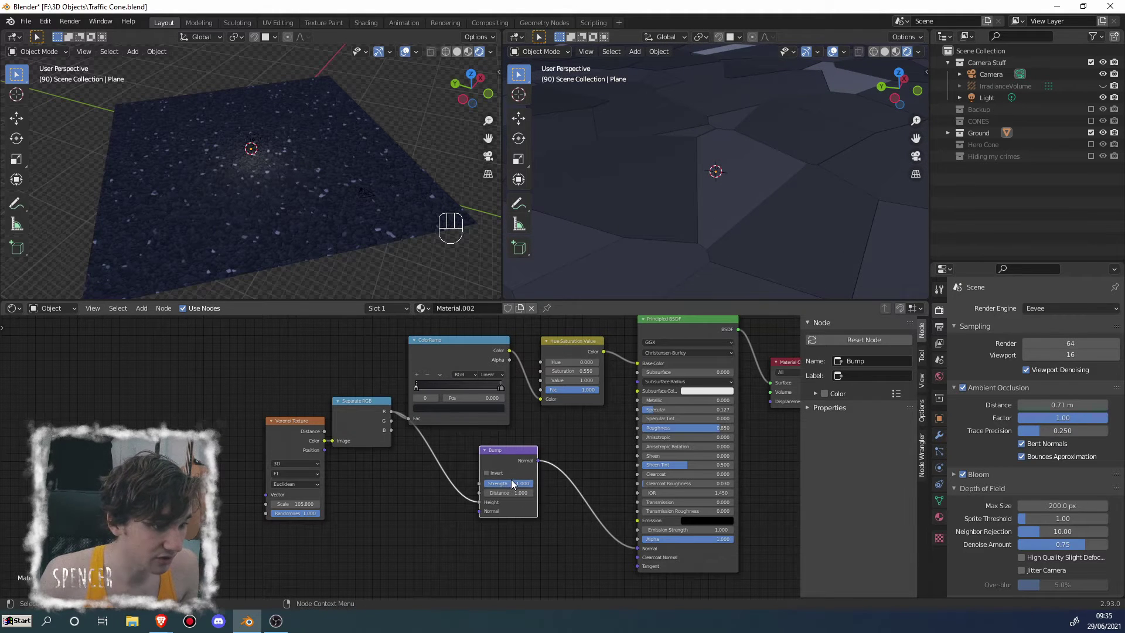
{"action": "left_click_drag", "start_coordinate": [511, 482], "coordinate": [432, 465]}
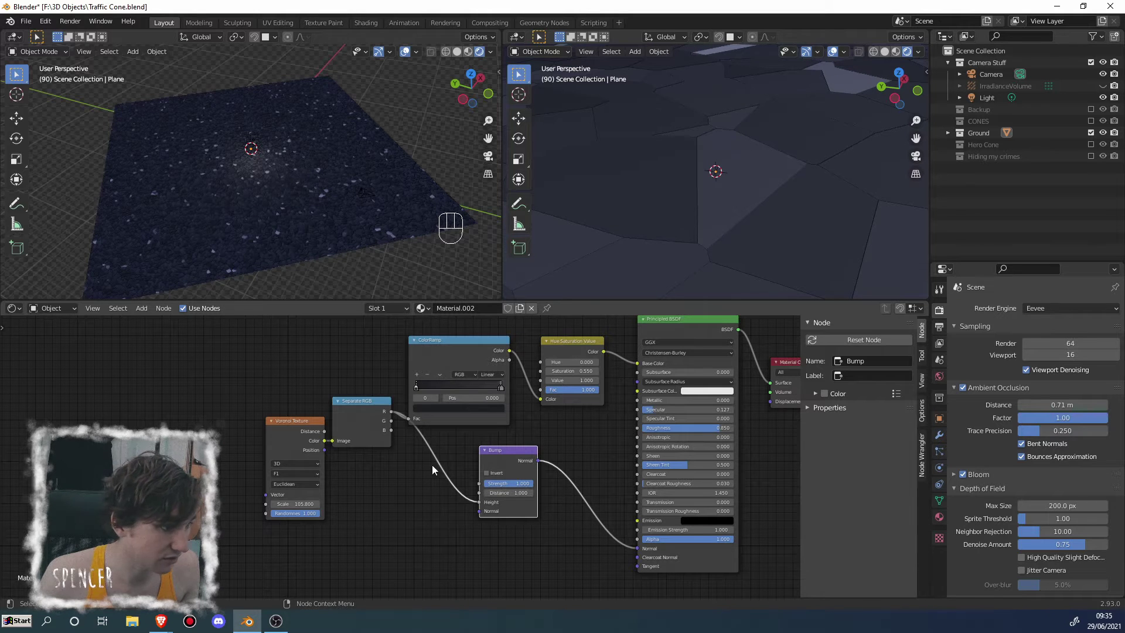
{"action": "middle_click_drag", "start_coordinate": [255, 231], "coordinate": [321, 213]}
{"action": "scroll", "coordinate": [276, 184], "scroll_direction": "up", "scroll_amount": 3}
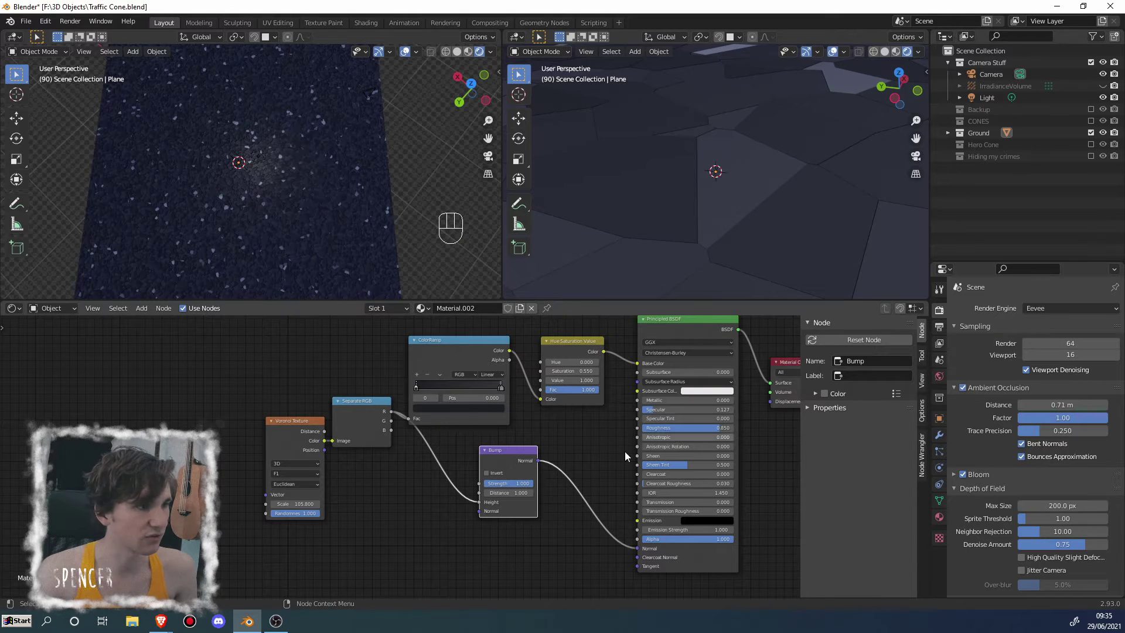
{"action": "middle_click_drag", "start_coordinate": [258, 170], "coordinate": [297, 190]}
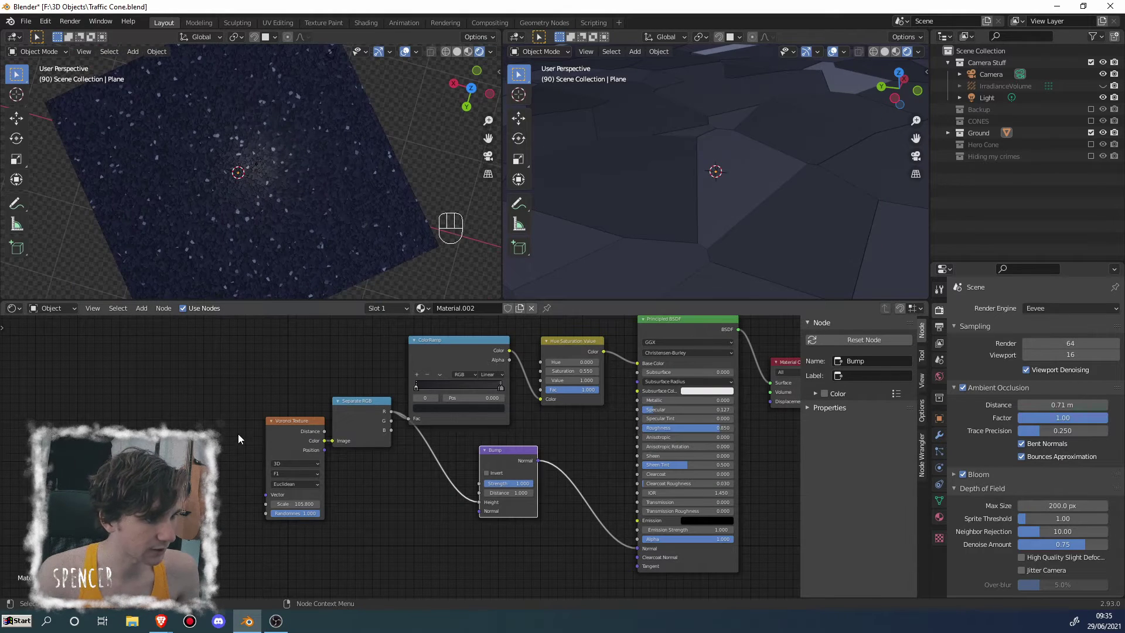
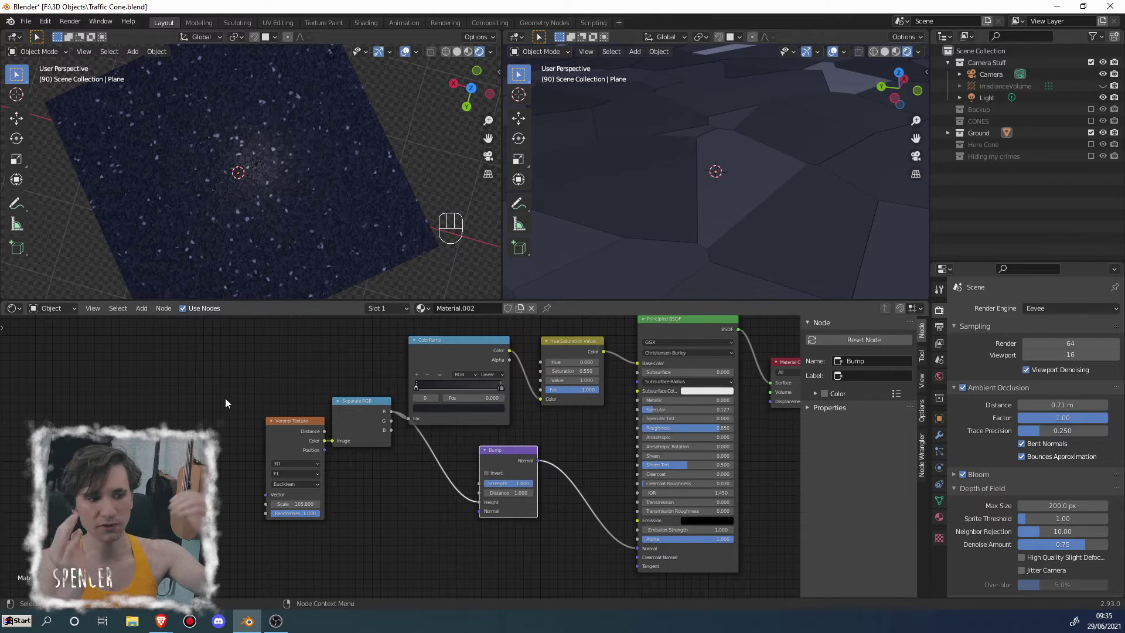
Add a Texture Coordinate node ahead of the Voronoi Texture and fit the whole node tree in view
{"action": "middle_click_drag", "start_coordinate": [225, 399], "coordinate": [342, 404]}
{"action": "key", "text": "shift+a"}
{"action": "left_click", "coordinate": [279, 387]}
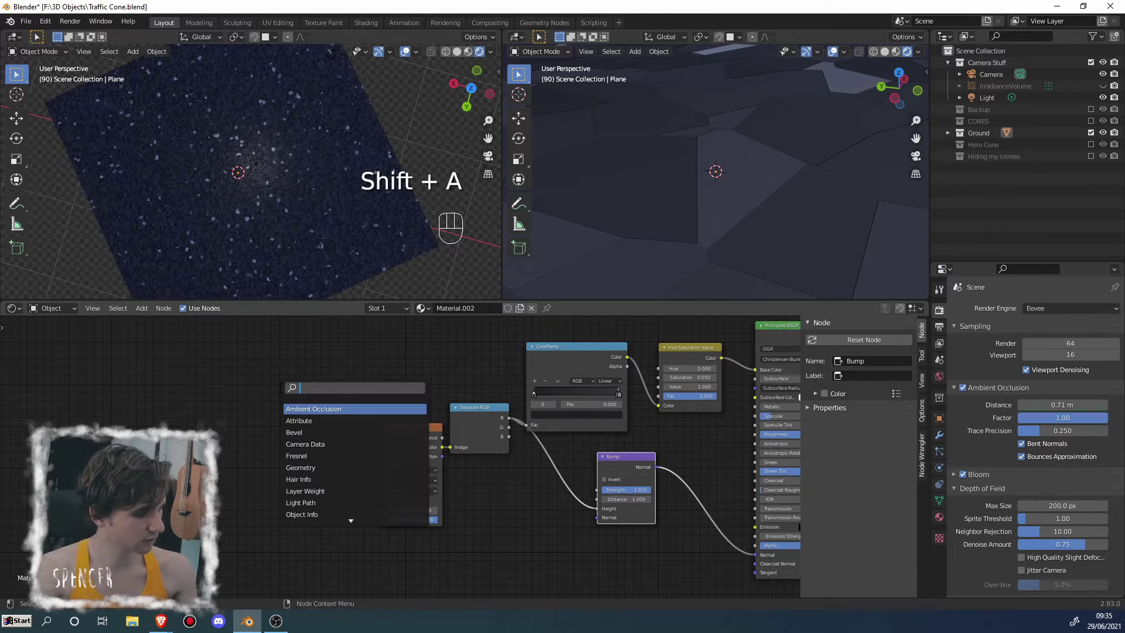
{"action": "type", "text": "textu"}
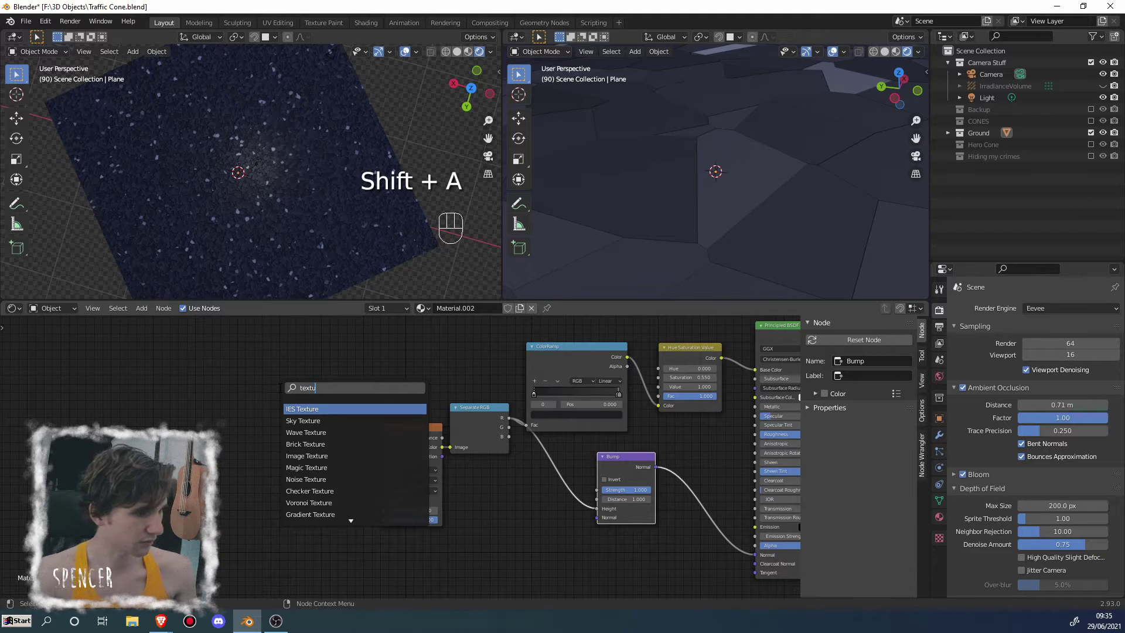
{"action": "type", "text": "re c"}
{"action": "left_click", "coordinate": [316, 420]}
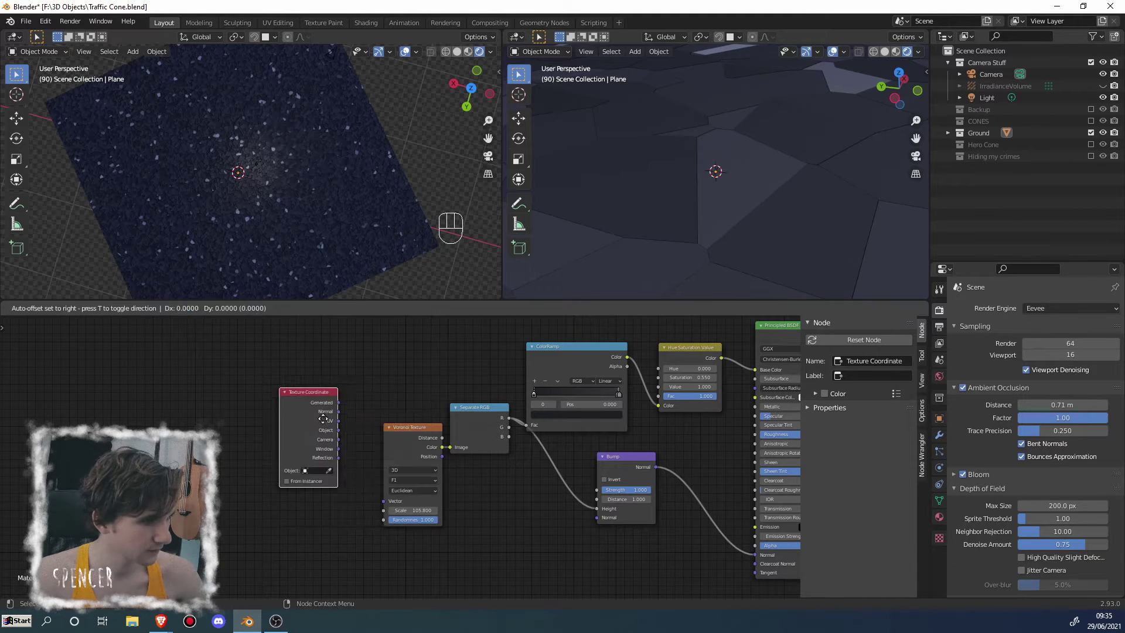
{"action": "left_click", "coordinate": [237, 389]}
{"action": "key", "text": "Home"}
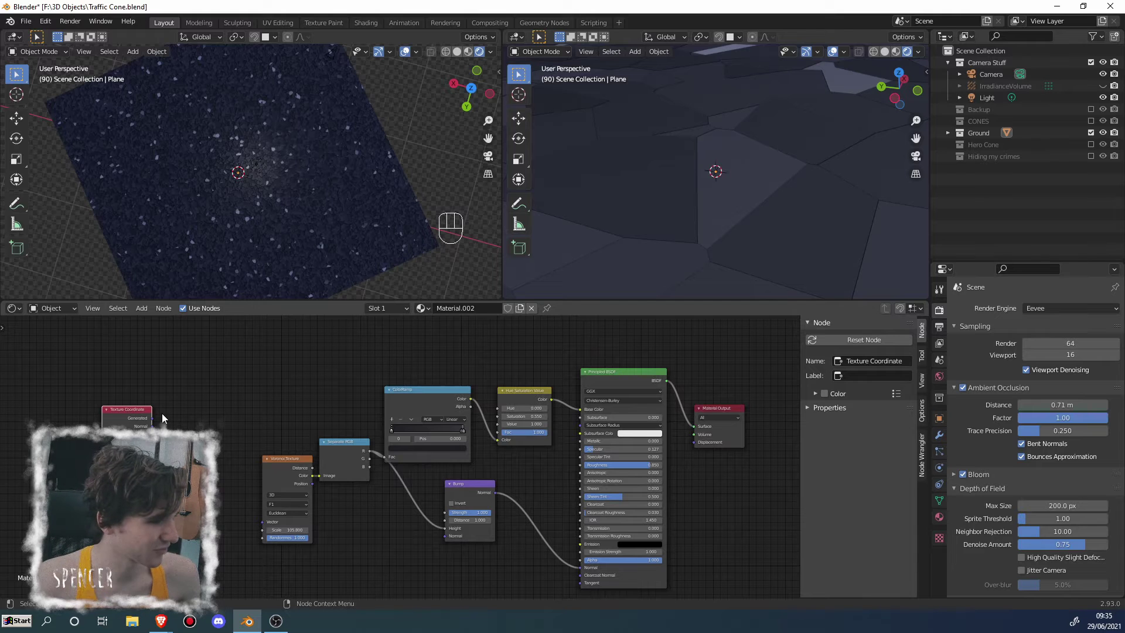
Preview the Texture Coordinate's Generated output on the ground and compare it with the Voronoi Texture's Position output
{"action": "left_click_drag", "start_coordinate": [151, 418], "coordinate": [697, 426]}
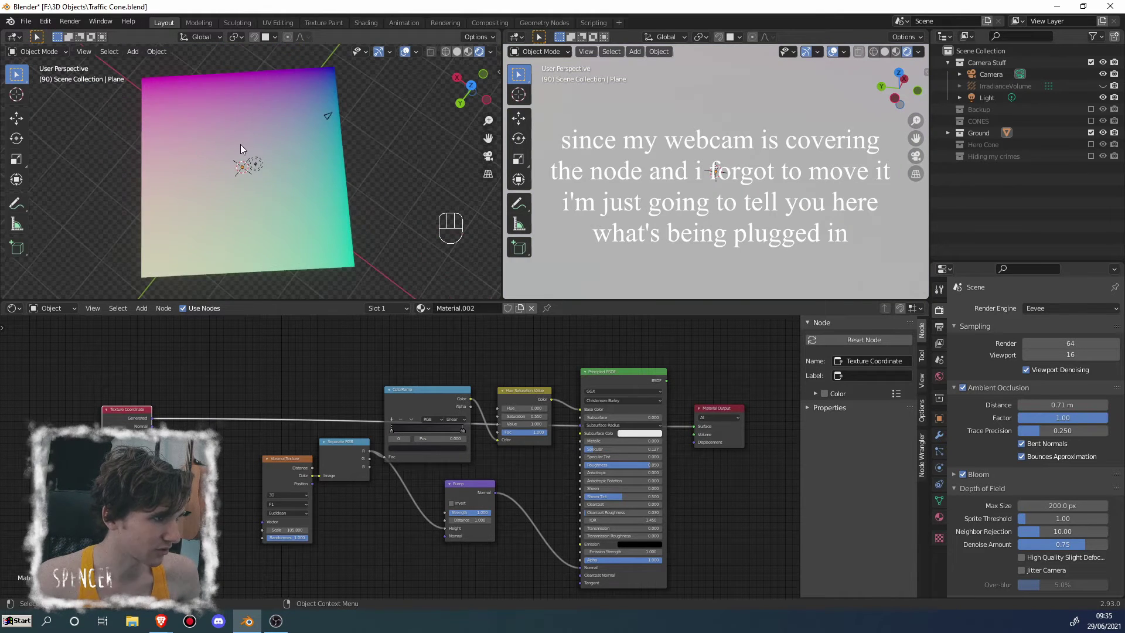
{"action": "left_click_drag", "start_coordinate": [312, 484], "coordinate": [580, 433]}
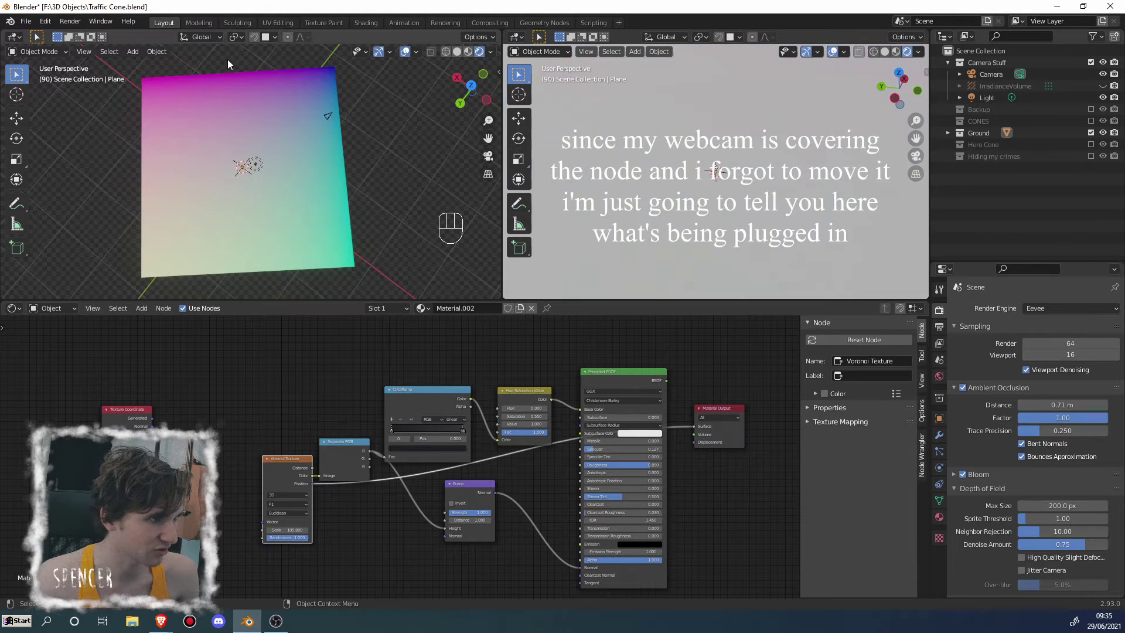
{"action": "middle_click_drag", "start_coordinate": [255, 153], "coordinate": [237, 184]}
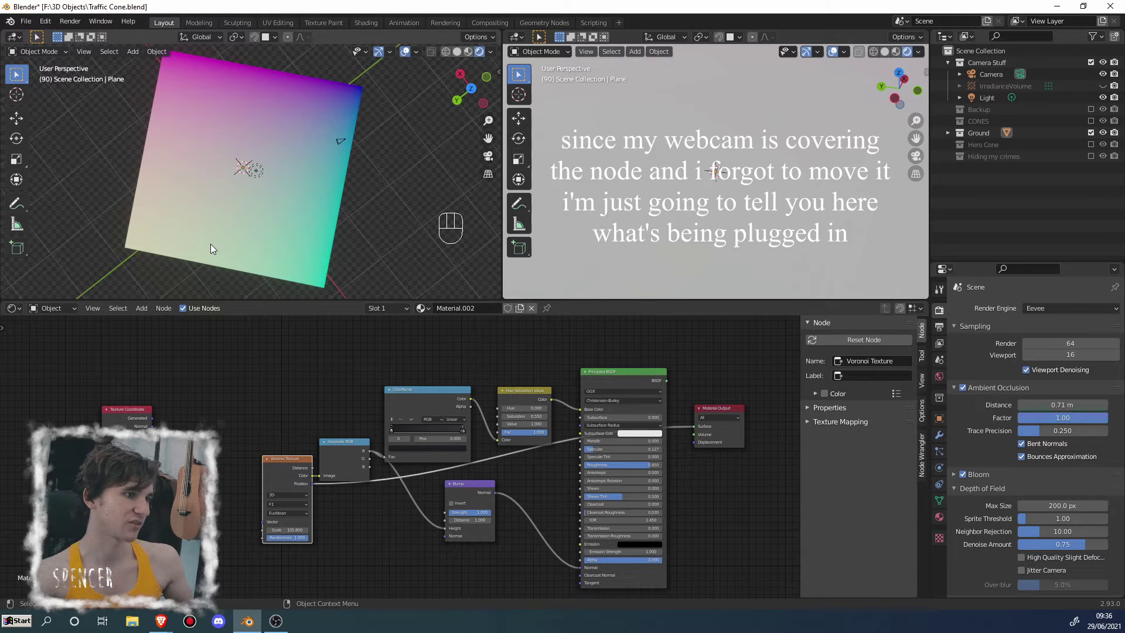
{"action": "left_click_drag", "start_coordinate": [152, 418], "coordinate": [745, 434]}
{"action": "middle_click_drag", "start_coordinate": [299, 184], "coordinate": [333, 182]}
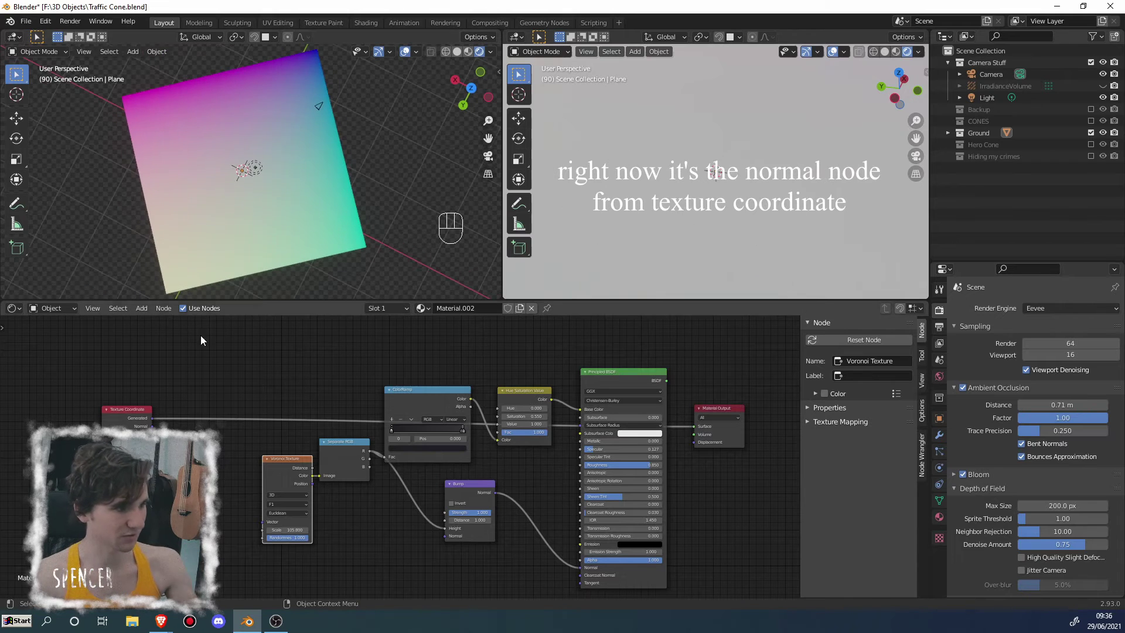
Preview the Texture Coordinate's Normal output and its UV output on the ground plane through the Material Output's Surface
{"action": "left_click_drag", "start_coordinate": [152, 425], "coordinate": [706, 429]}
{"action": "middle_click_drag", "start_coordinate": [290, 184], "coordinate": [254, 142]}
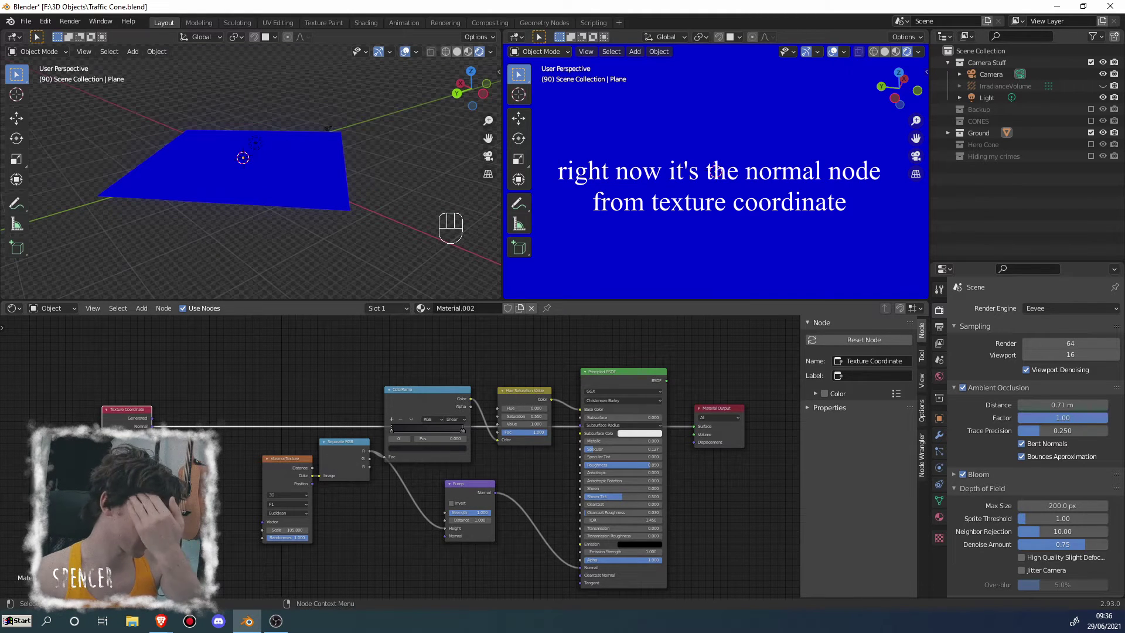
{"action": "left_click_drag", "start_coordinate": [152, 434], "coordinate": [391, 431]}
{"action": "middle_click_drag", "start_coordinate": [345, 269], "coordinate": [194, 278]}
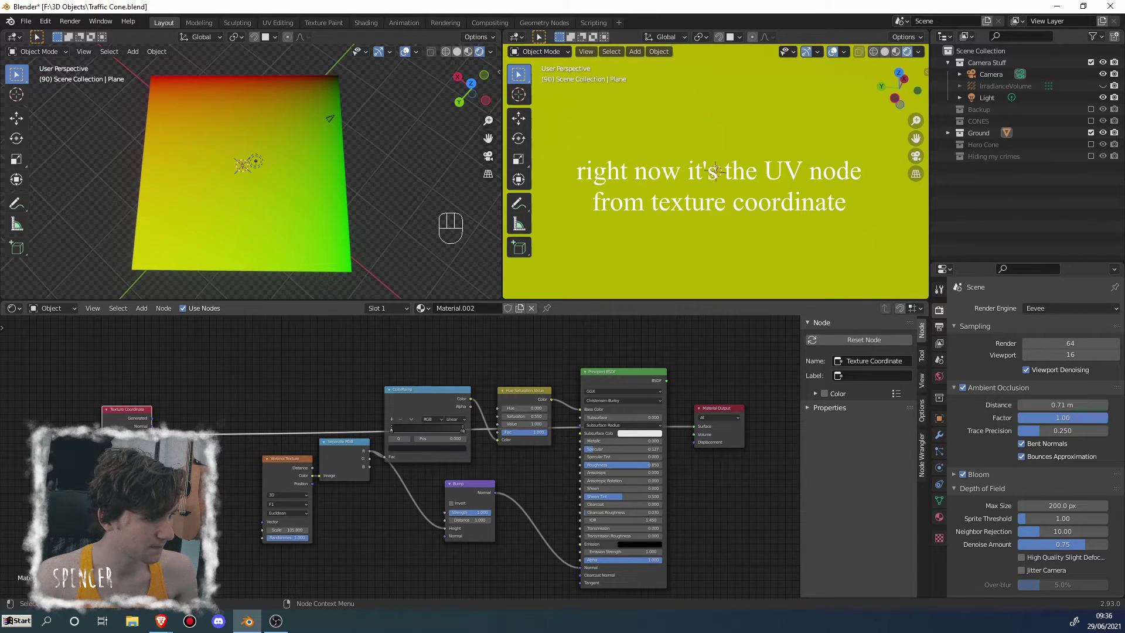
Preview the Texture Coordinate's Object output on the ground plane and view it from directly above
{"action": "left_click_drag", "start_coordinate": [152, 442], "coordinate": [701, 429]}
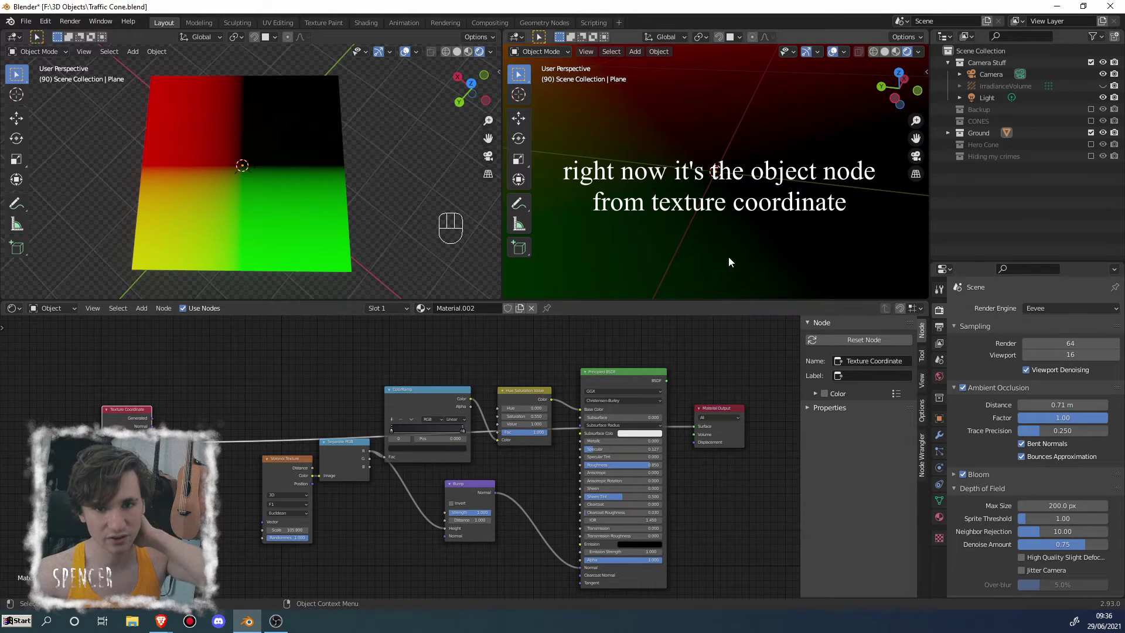
{"action": "scroll", "coordinate": [729, 261], "scroll_direction": "down", "scroll_amount": 6}
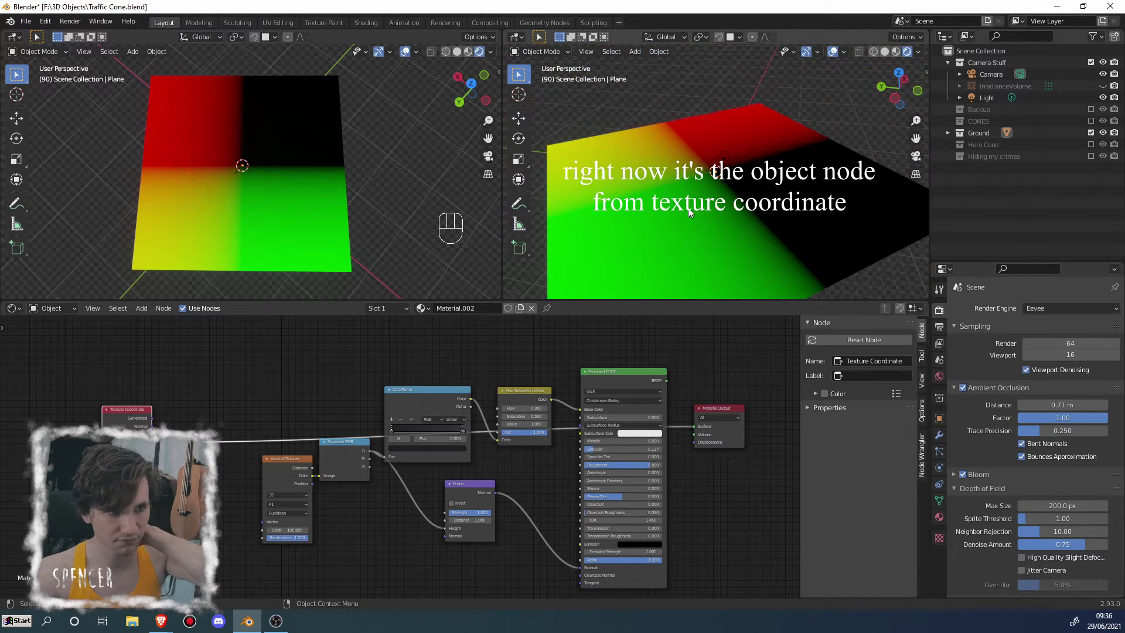
{"action": "left_click", "coordinate": [681, 219]}
{"action": "key", "text": "KP_7"}
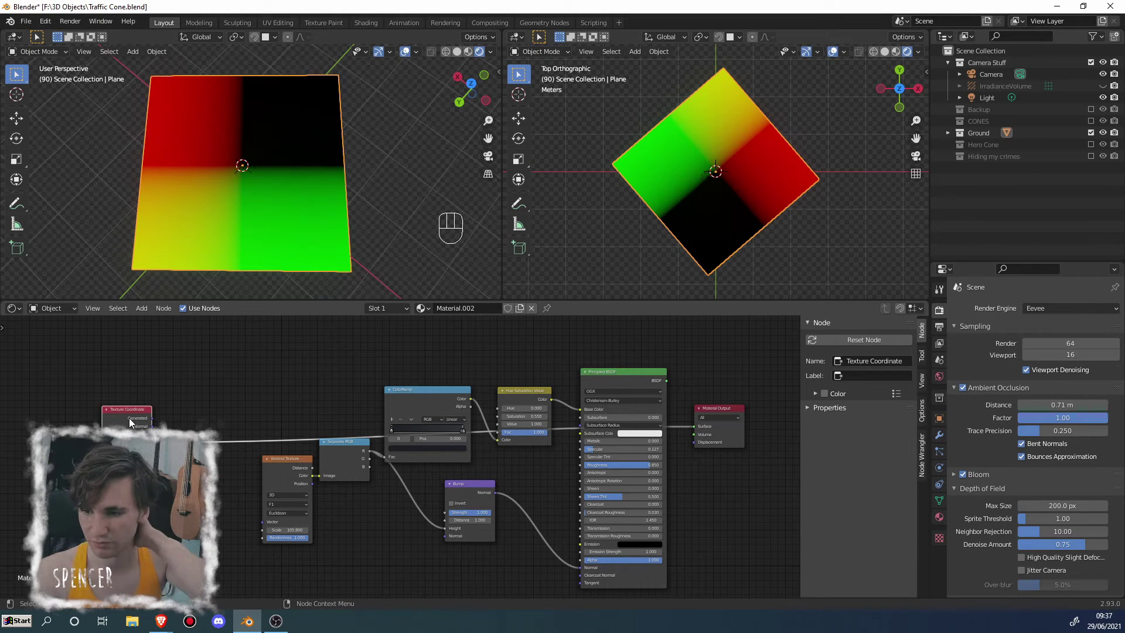
Connect the Texture Coordinate's Object output to the Voronoi Texture's Vector and route the Principled BSDF back to the Material Output's Surface
{"action": "middle_click_drag", "start_coordinate": [277, 416], "coordinate": [314, 412]}
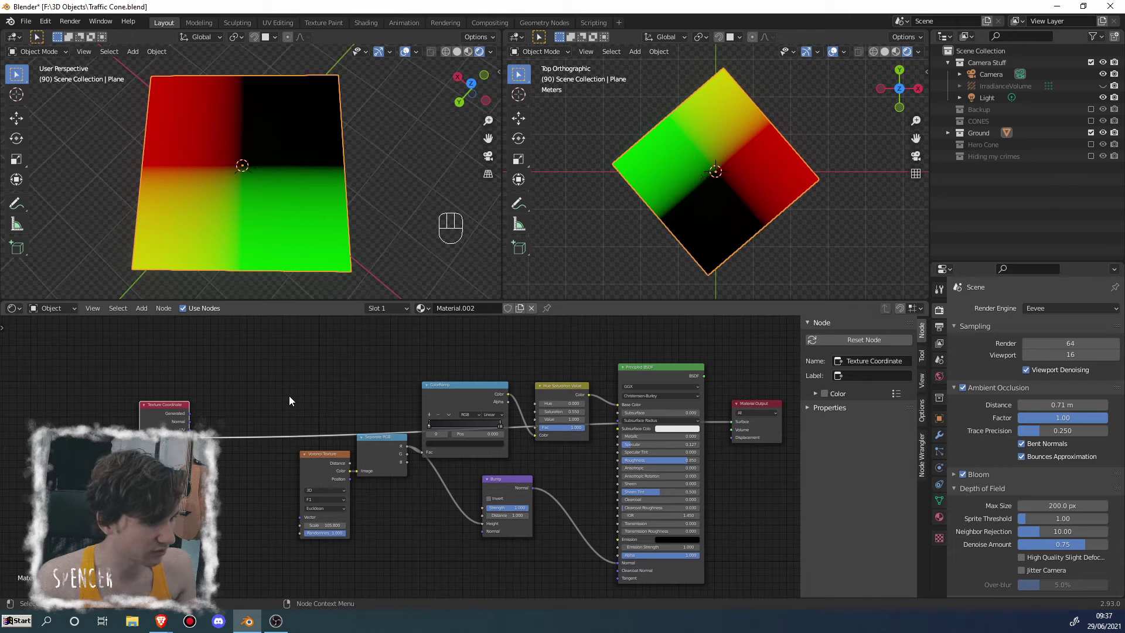
{"action": "key", "text": "shift+a"}
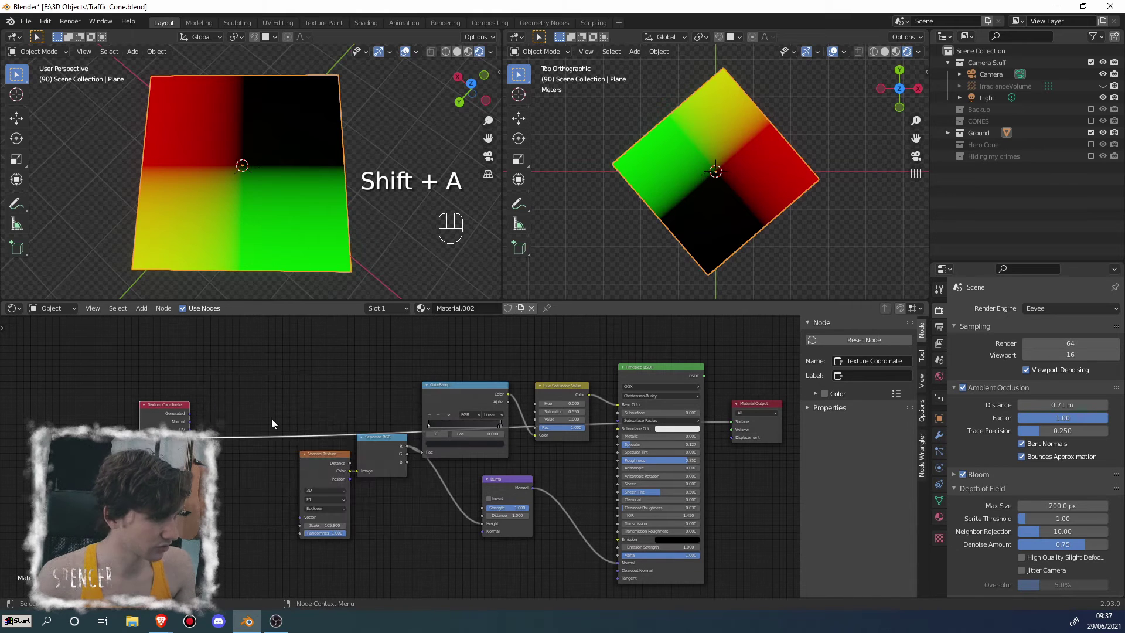
{"action": "middle_click_drag", "start_coordinate": [272, 419], "coordinate": [300, 406]}
{"action": "left_click_drag", "start_coordinate": [218, 425], "coordinate": [328, 505]}
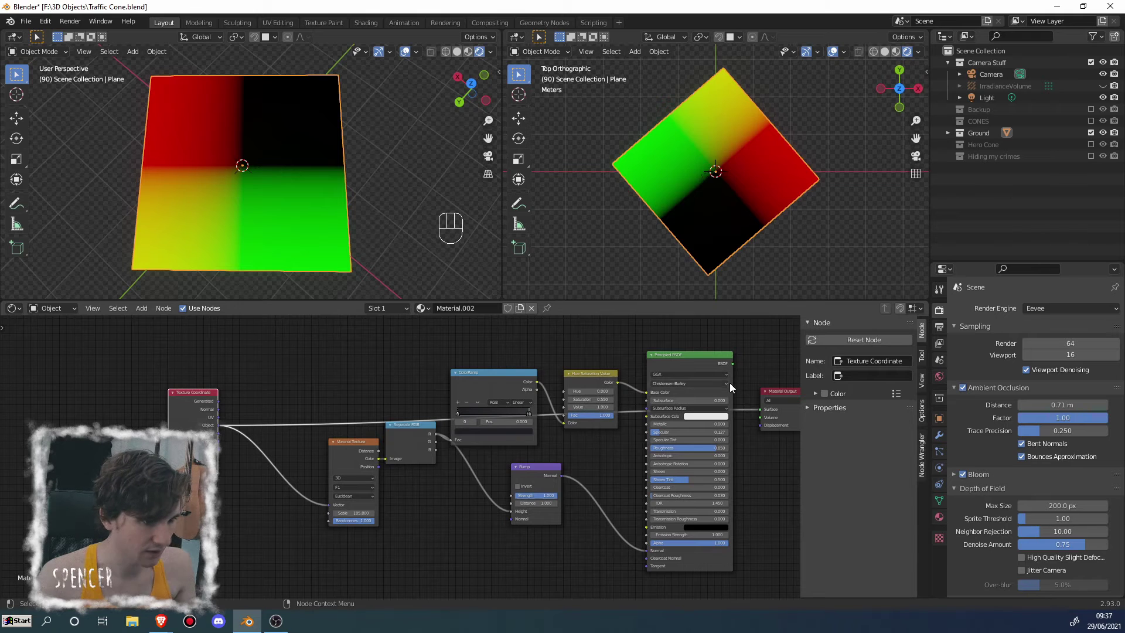
{"action": "left_click", "coordinate": [733, 363], "text": "ctrl+shift"}
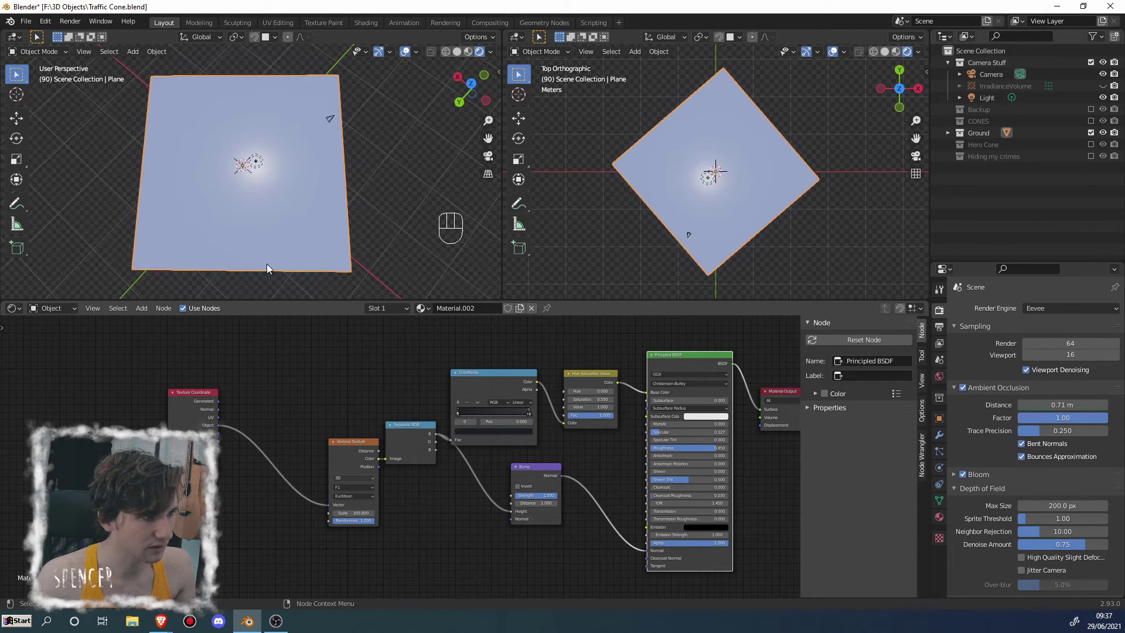
Compare the stone pattern up close with the Voronoi Texture's Vector input disconnected and reconnected to the Object output
{"action": "scroll", "coordinate": [247, 192], "scroll_direction": "up", "scroll_amount": 8}
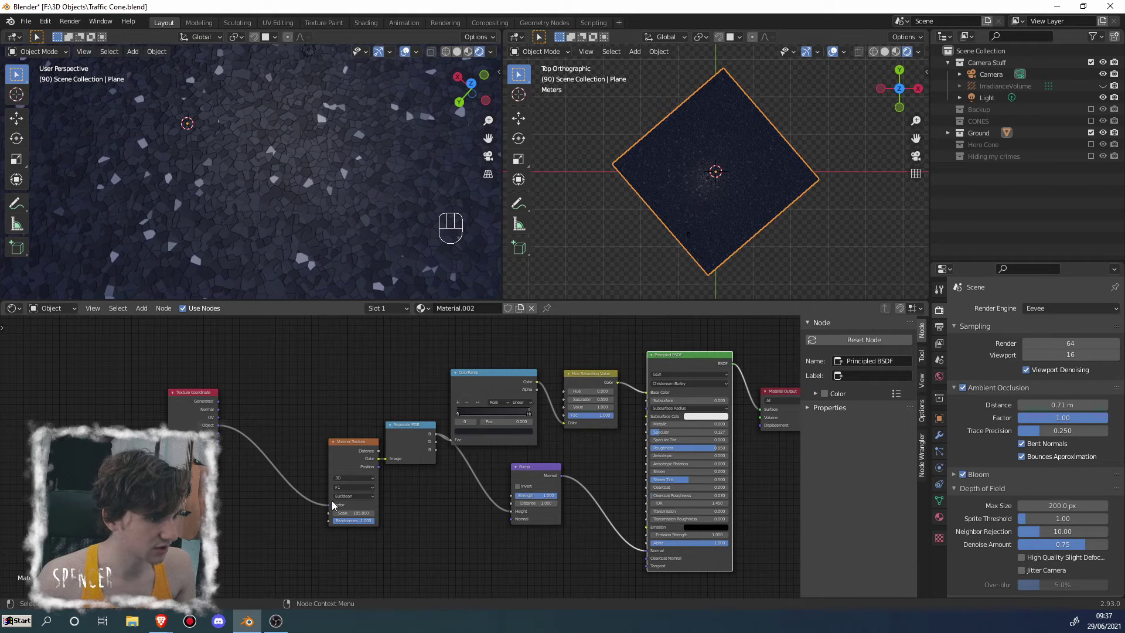
{"action": "left_click_drag", "start_coordinate": [331, 502], "coordinate": [301, 498]}
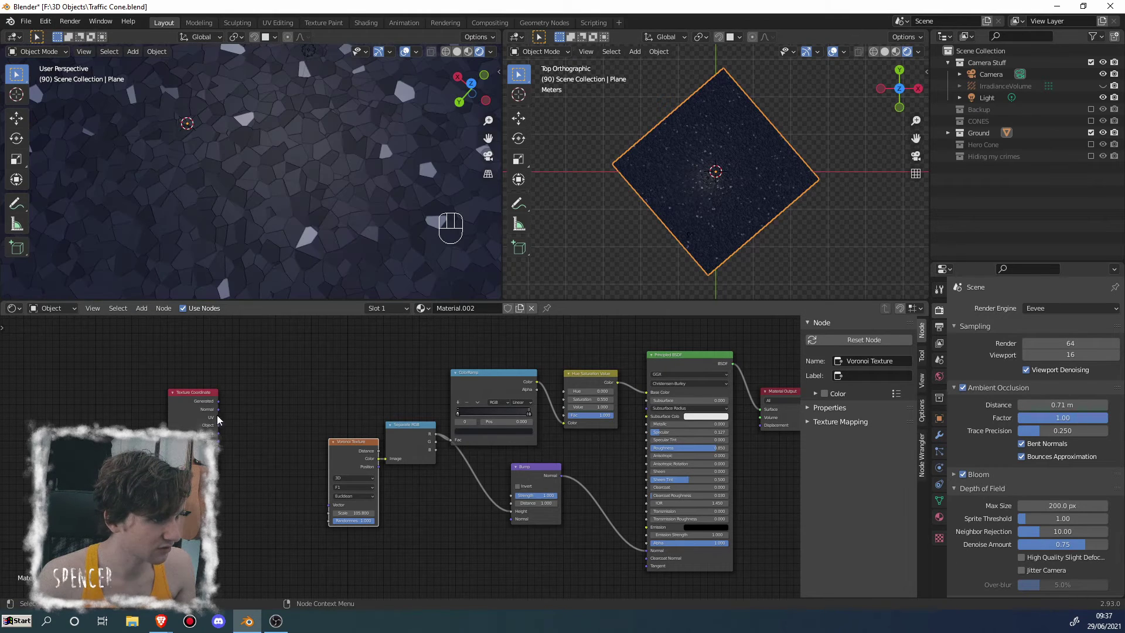
{"action": "left_click_drag", "start_coordinate": [218, 425], "coordinate": [328, 504]}
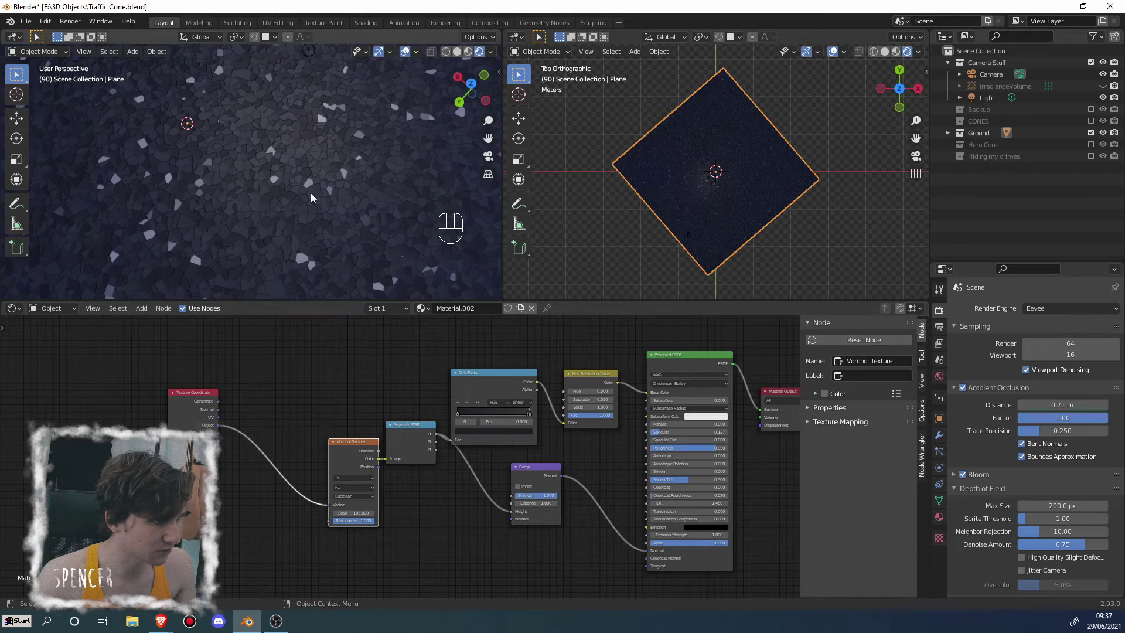
Switch to the camera view and set the Voronoi Texture's Scale to 298
{"action": "scroll", "coordinate": [273, 165], "scroll_direction": "down", "scroll_amount": 5}
{"action": "key", "text": "KP_0"}
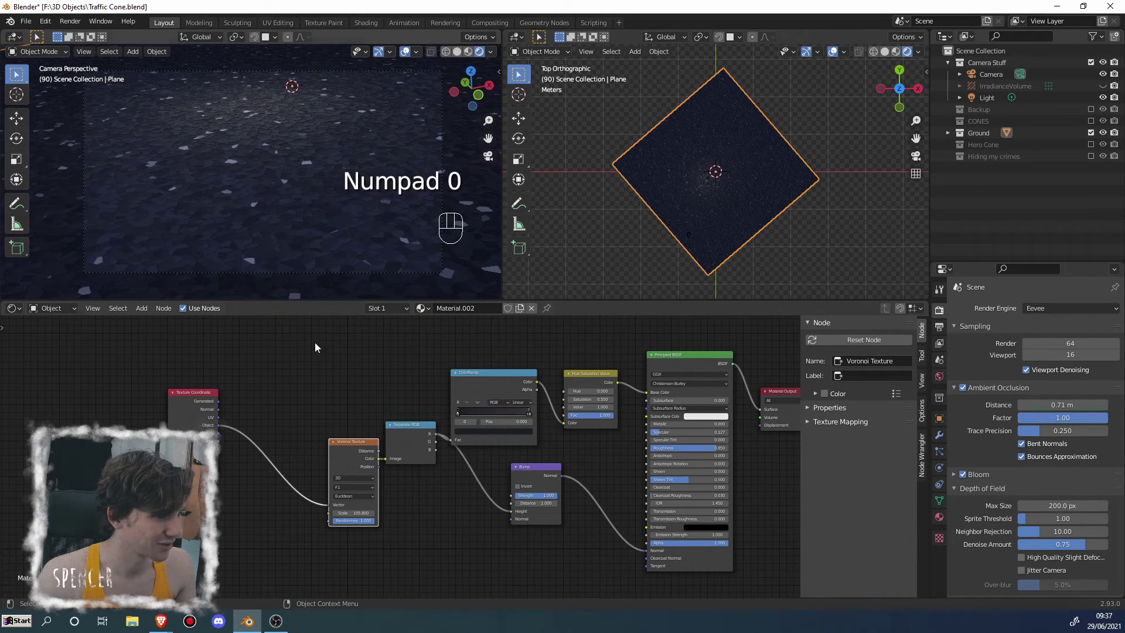
{"action": "left_click_drag", "start_coordinate": [353, 513], "coordinate": [469, 513]}
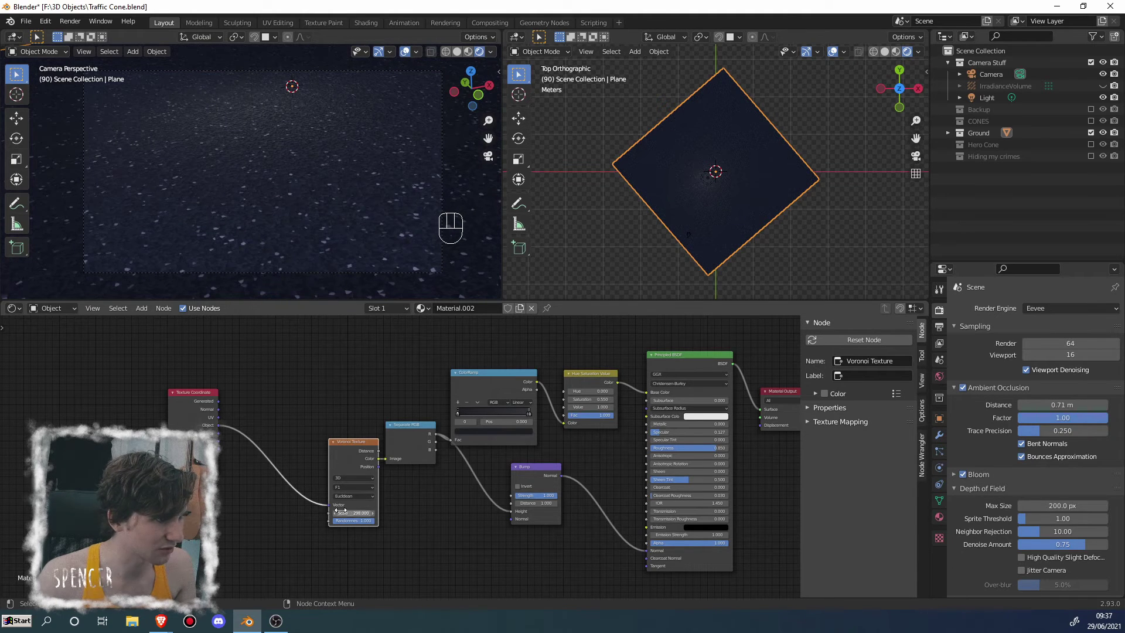
{"action": "scroll", "coordinate": [266, 210], "scroll_direction": "down", "scroll_amount": 3}
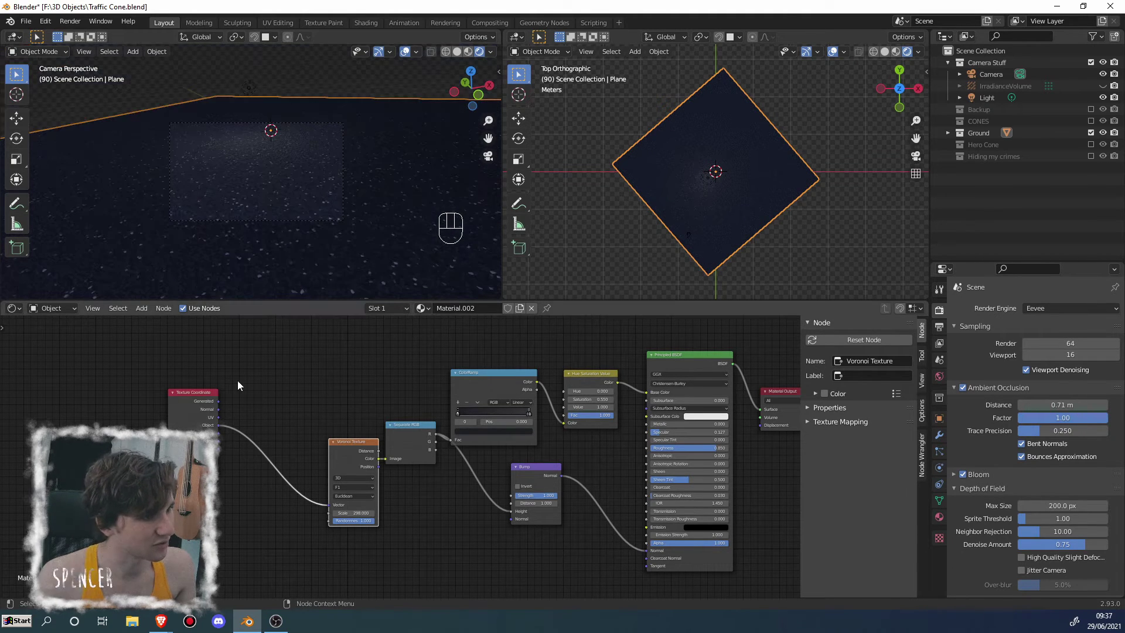
Move the Texture Coordinate node farther from the Voronoi Texture to make room between them
{"action": "left_click_drag", "start_coordinate": [188, 395], "coordinate": [150, 397]}
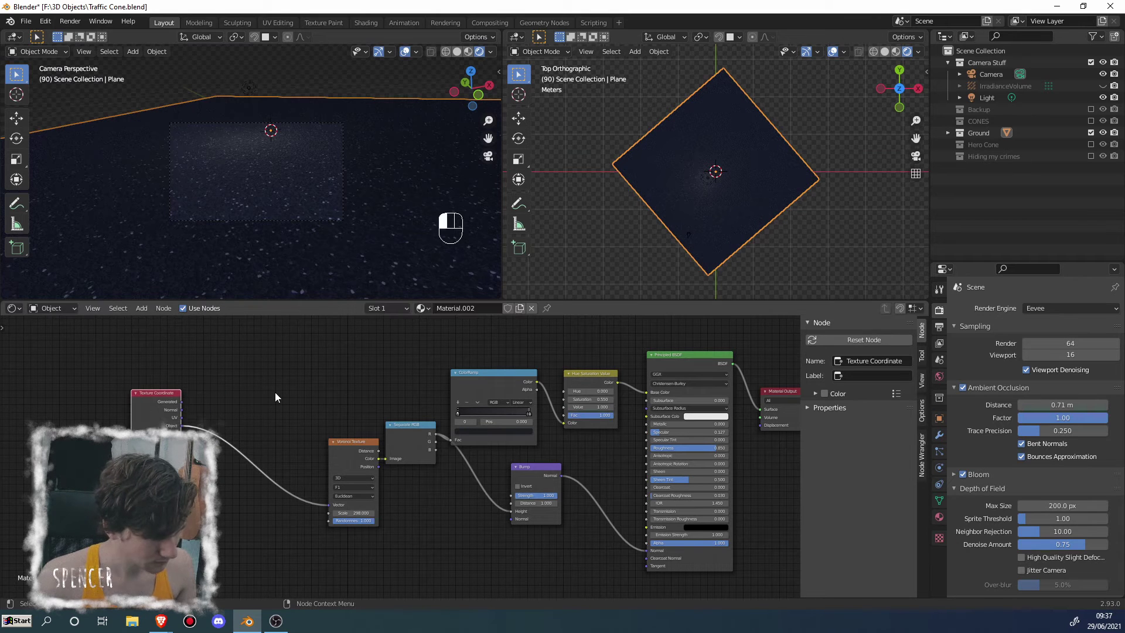
{"action": "middle_click_drag", "start_coordinate": [312, 392], "coordinate": [250, 394]}
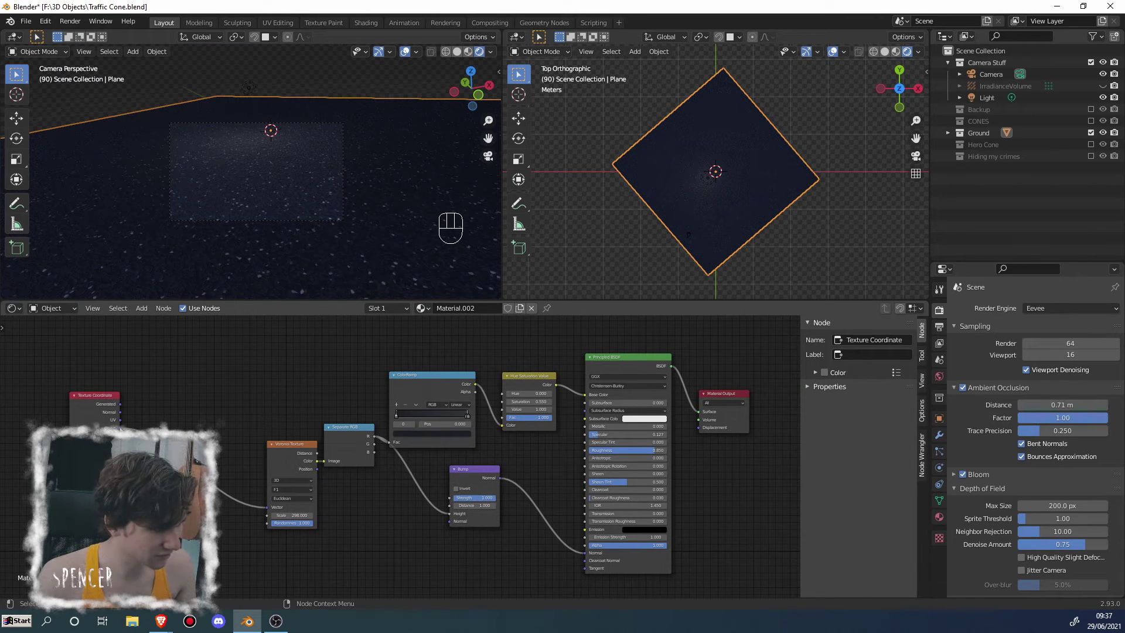
{"action": "left_click_drag", "start_coordinate": [120, 427], "coordinate": [205, 417]}
{"action": "scroll", "coordinate": [205, 417], "scroll_direction": "up", "scroll_amount": 3}
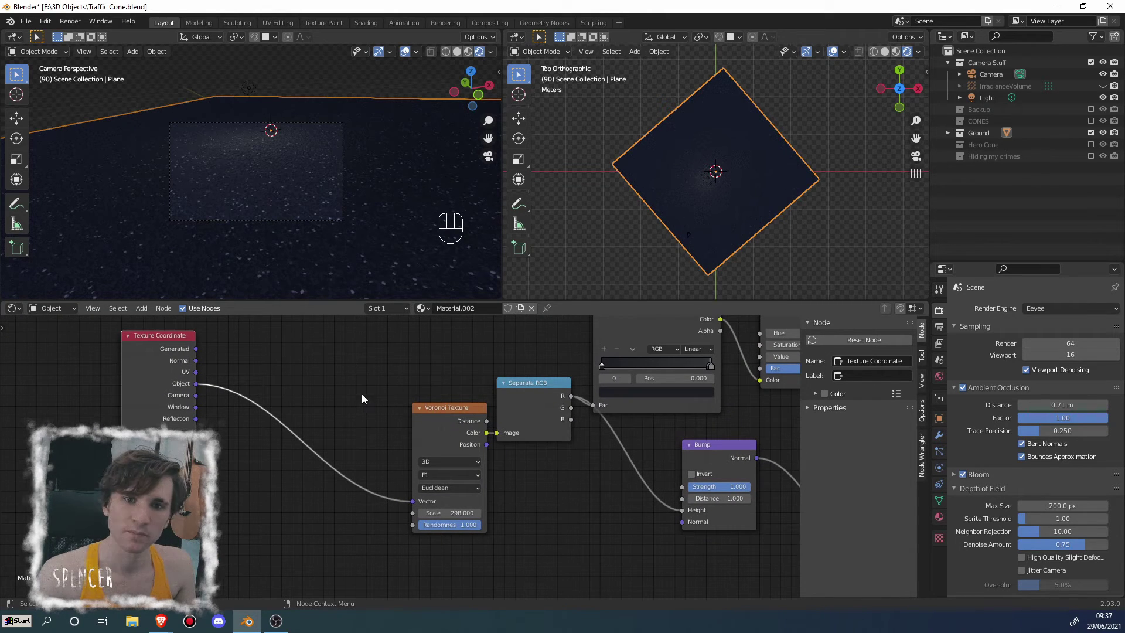
Insert a Mapping node between the Texture Coordinate's Object output and the Voronoi Texture's Vector input
{"action": "middle_click_drag", "start_coordinate": [361, 394], "coordinate": [439, 421]}
{"action": "key", "text": "shift+a"}
{"action": "left_click", "coordinate": [374, 362]}
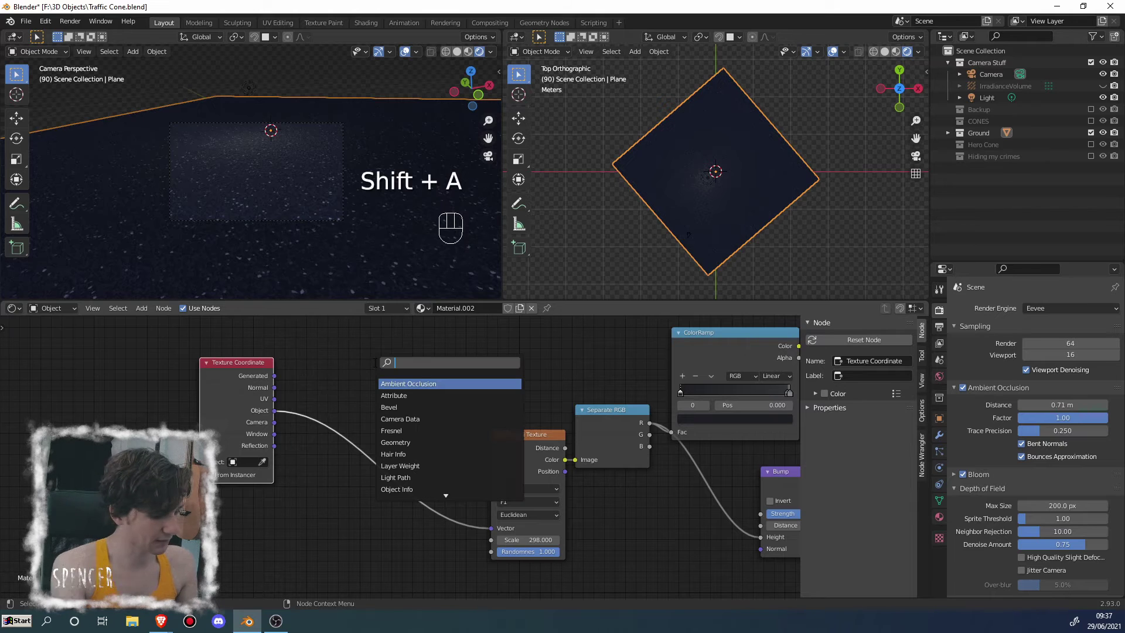
{"action": "type", "text": "mapp"}
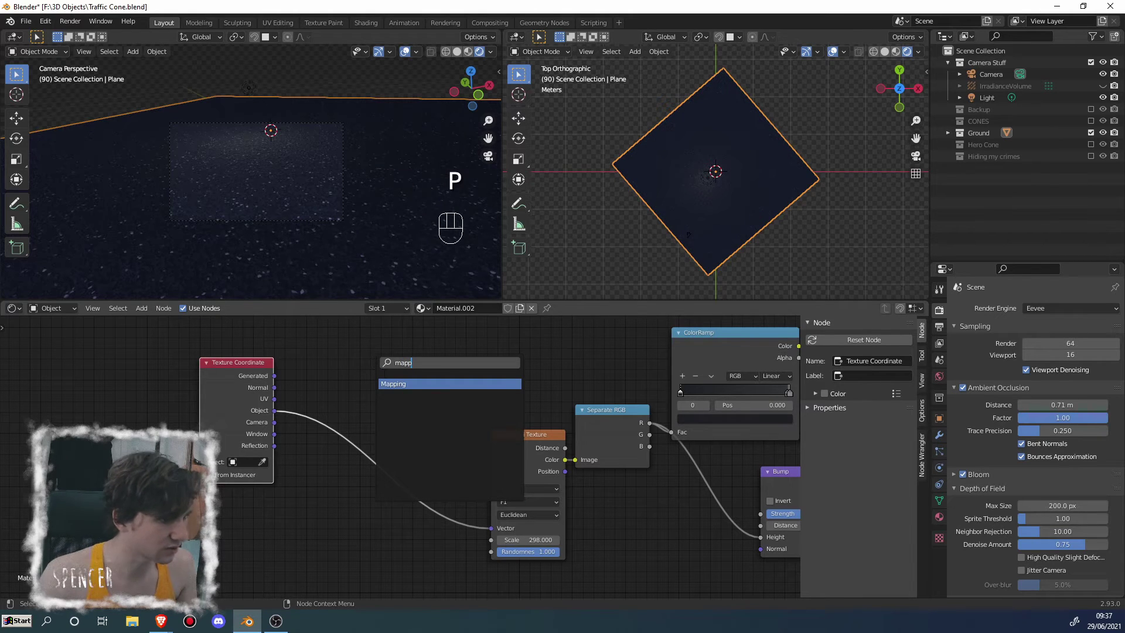
{"action": "key", "text": "Return"}
{"action": "left_click", "coordinate": [393, 448]}
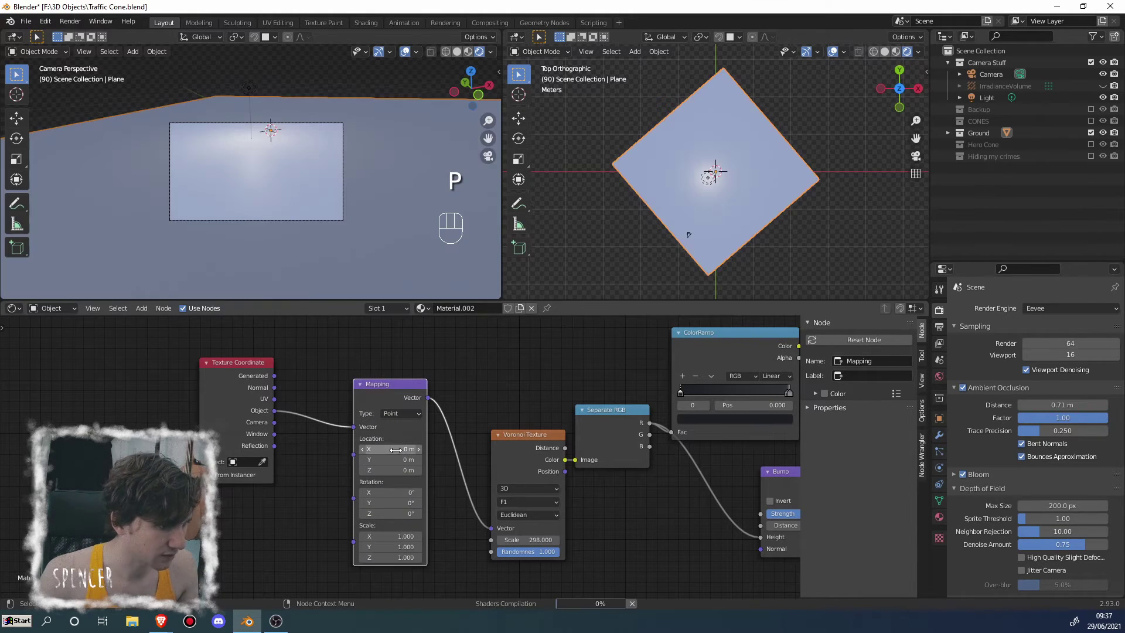
Try a Location X of 48.9 m on the Mapping node and keep its Rotation and Scale at their defaults
{"action": "mouse_move", "coordinate": [386, 449]}
{"action": "left_mouse_down"}
{"action": "mouse_move", "coordinate": [421, 448]}
{"action": "mouse_move", "coordinate": [378, 449]}
{"action": "left_mouse_up"}
{"action": "mouse_move", "coordinate": [390, 492]}
{"action": "left_mouse_down"}
{"action": "mouse_move", "coordinate": [404, 492]}
{"action": "mouse_move", "coordinate": [389, 492]}
{"action": "left_mouse_up"}
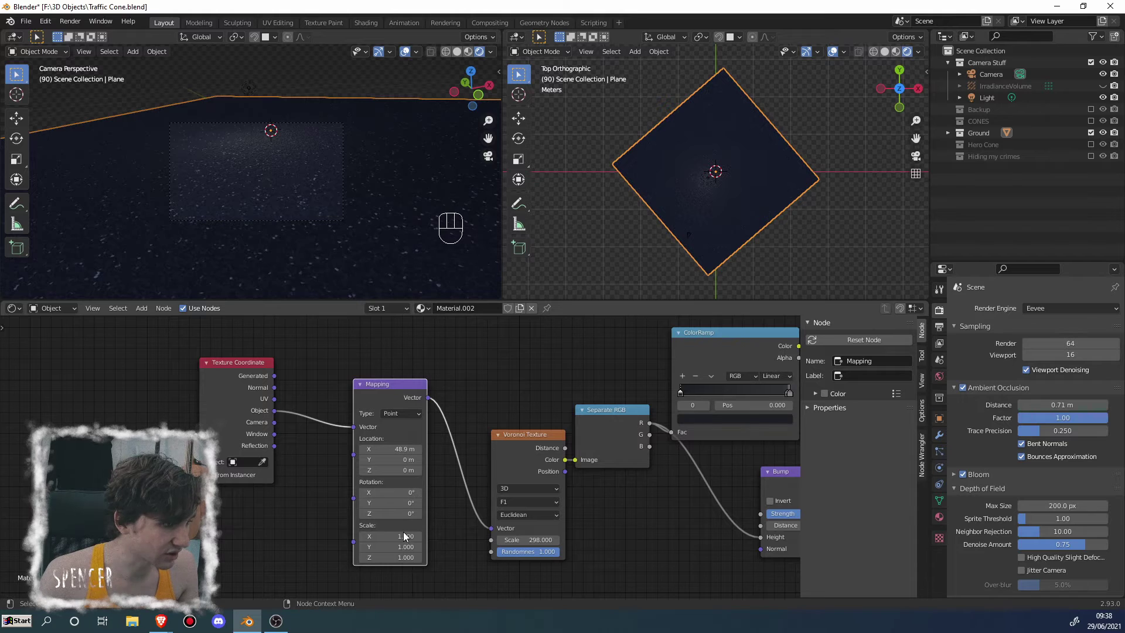
{"action": "key", "text": "BackSpace"}
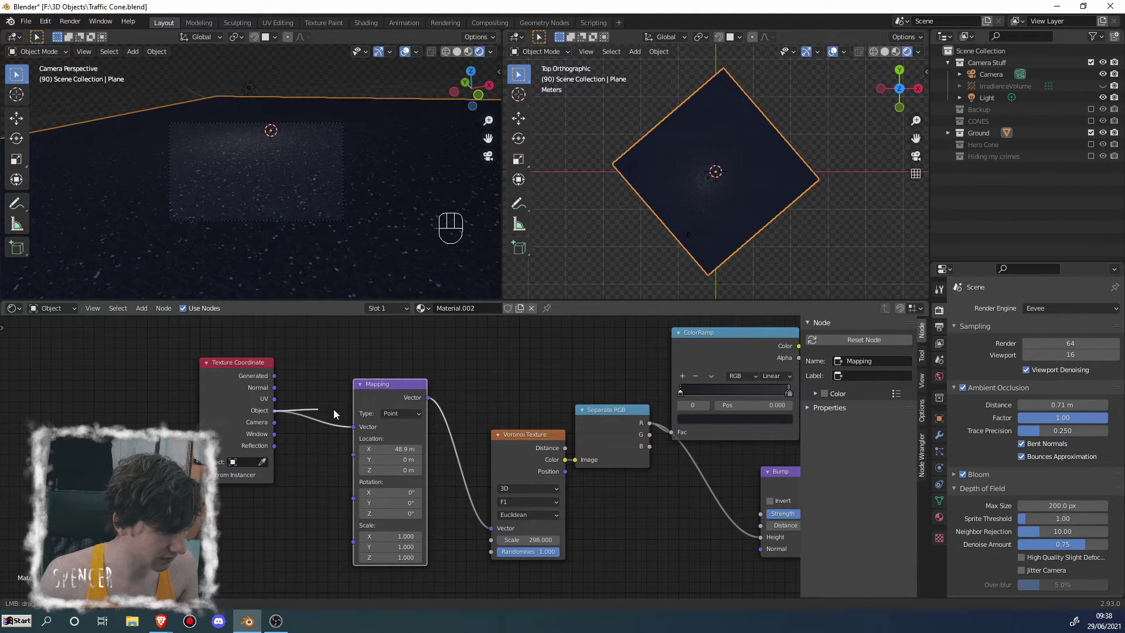
Reconnect the Object output directly to the Voronoi Texture's Vector and delete the Mapping node
{"action": "left_click_drag", "start_coordinate": [334, 413], "coordinate": [503, 530]}
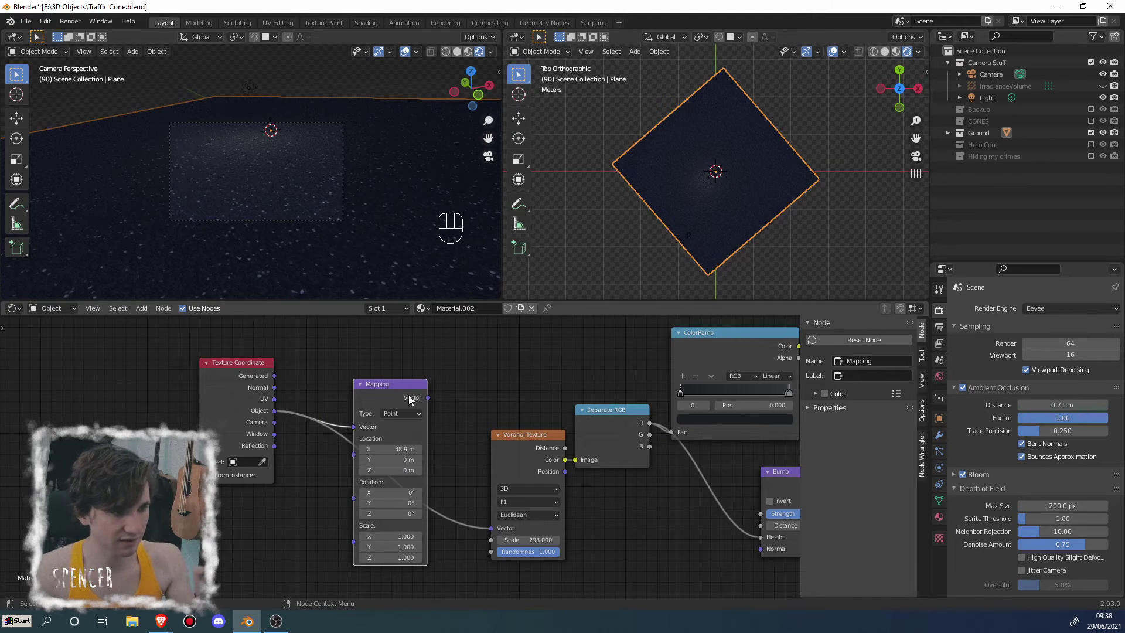
{"action": "left_click_drag", "start_coordinate": [409, 398], "coordinate": [401, 387]}
{"action": "key", "text": "x"}
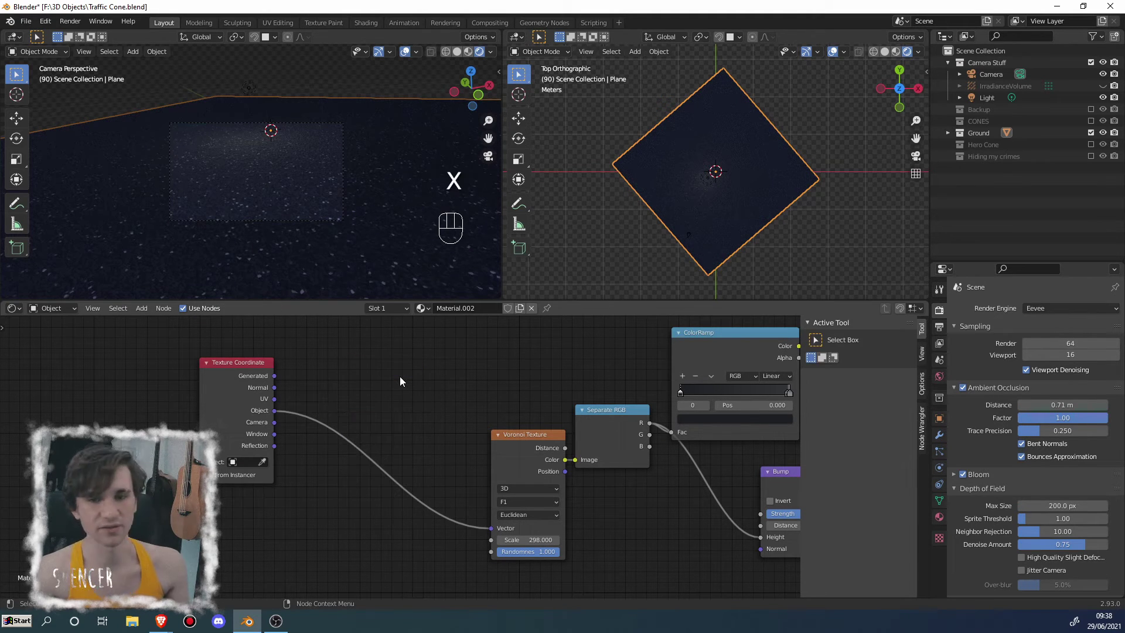
Insert a MixRGB node between the Texture Coordinate's Object output and the Voronoi Texture's Vector input
{"action": "key", "text": "shift+a"}
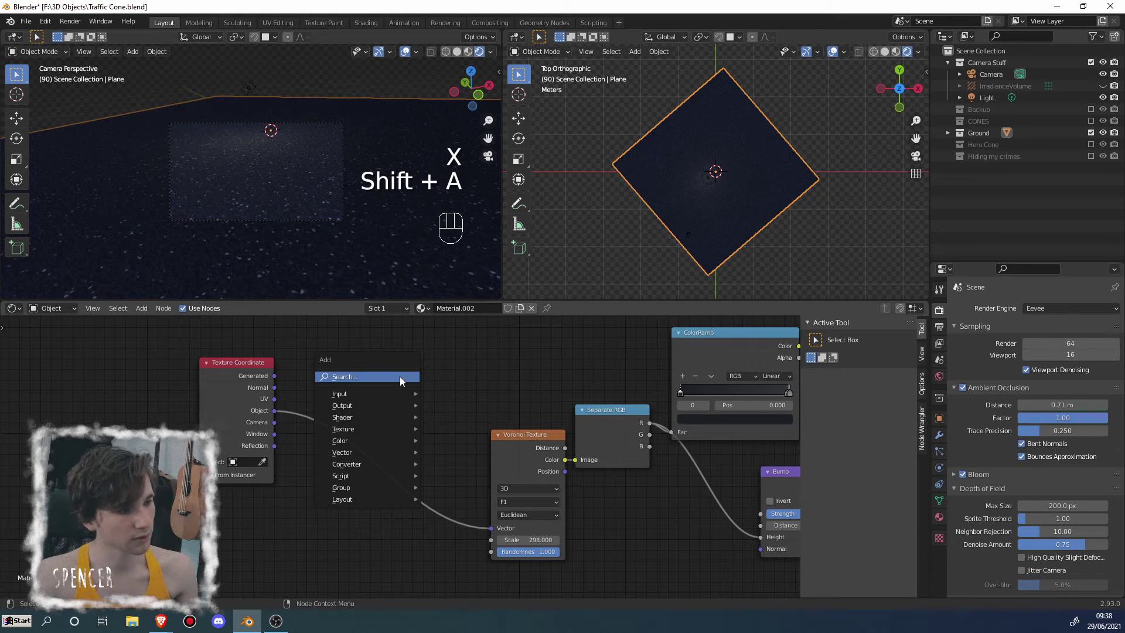
{"action": "left_click", "coordinate": [400, 376]}
{"action": "type", "text": "mix"}
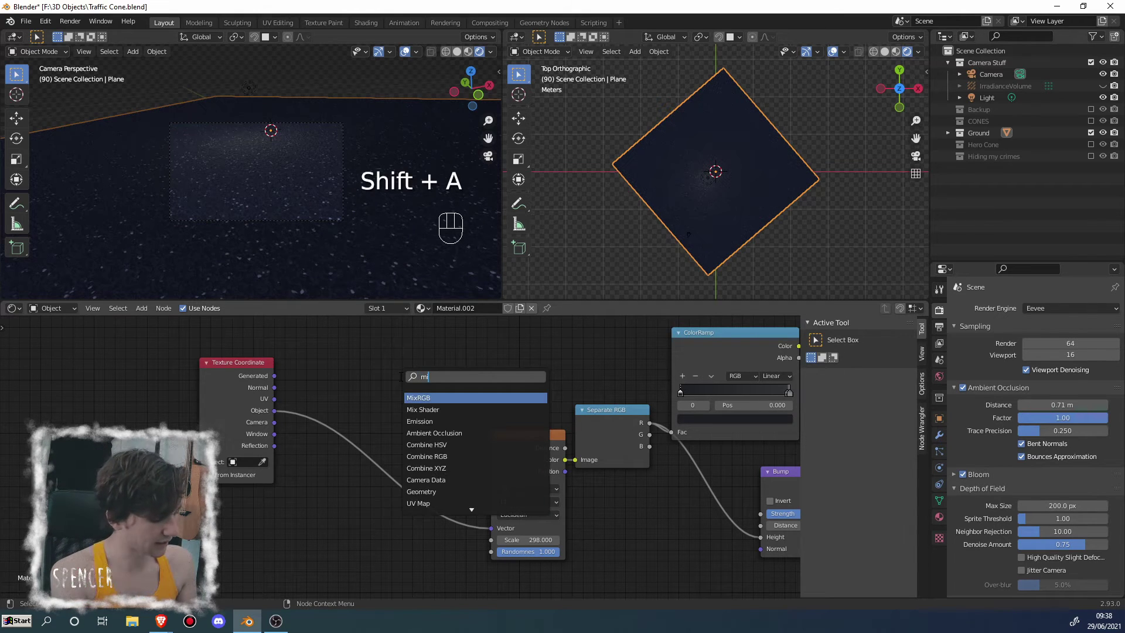
{"action": "left_click", "coordinate": [404, 398]}
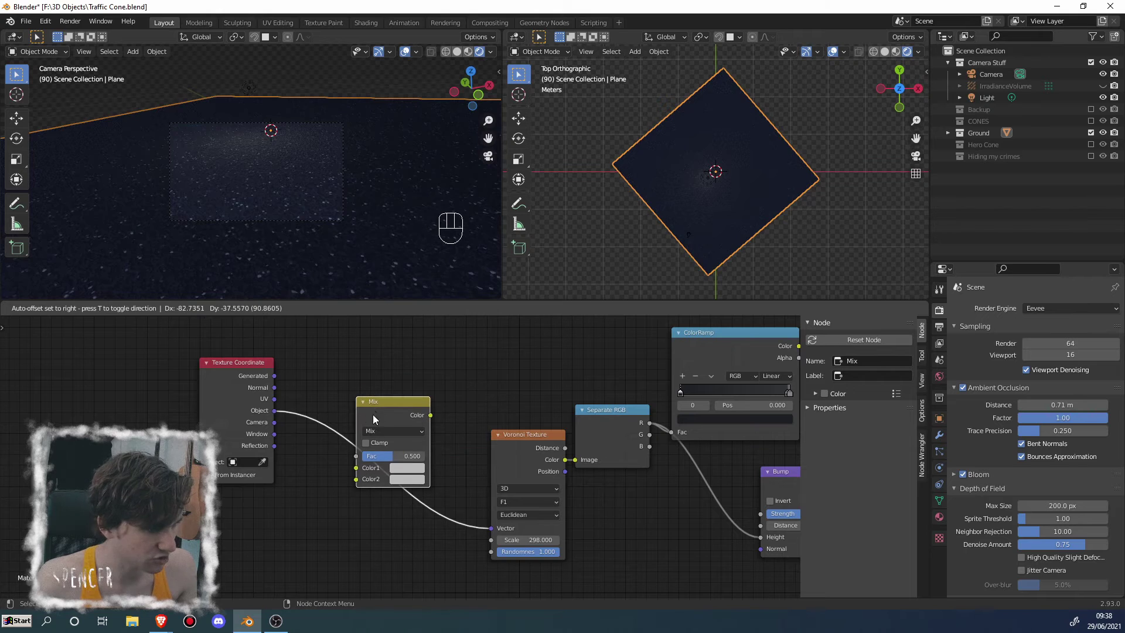
{"action": "left_click", "coordinate": [373, 413]}
Preview the Mix node's Color output on the ground plane and examine its Fac and Color2 settings up close
{"action": "key", "text": "Home"}
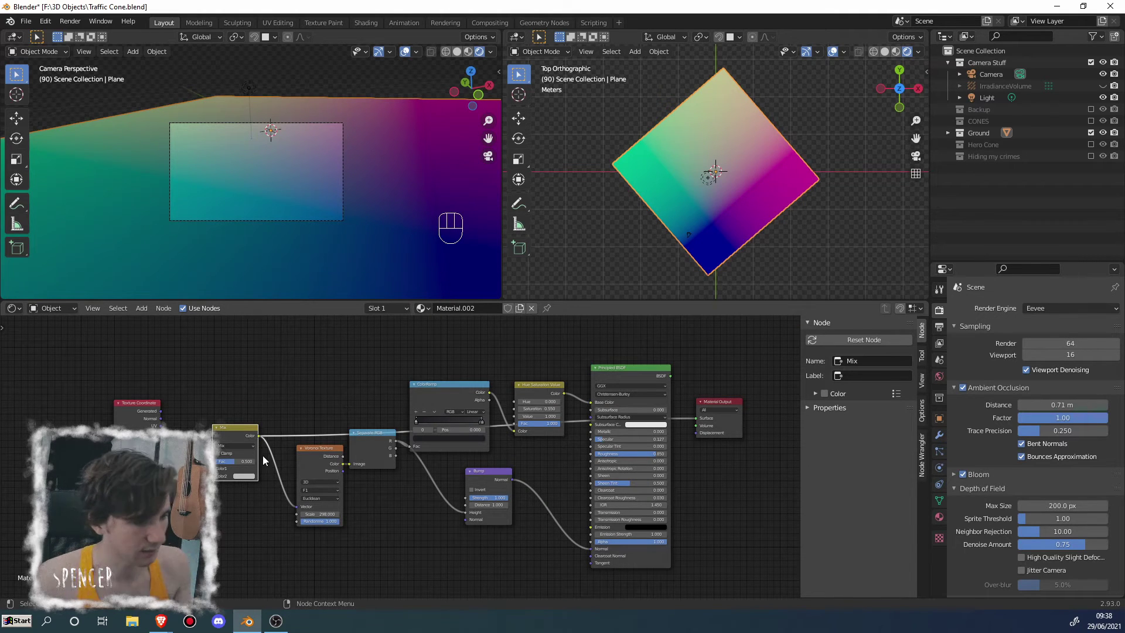
{"action": "scroll", "coordinate": [237, 511], "scroll_direction": "up", "scroll_amount": 2}
{"action": "middle_click_drag", "start_coordinate": [236, 511], "coordinate": [315, 504]}
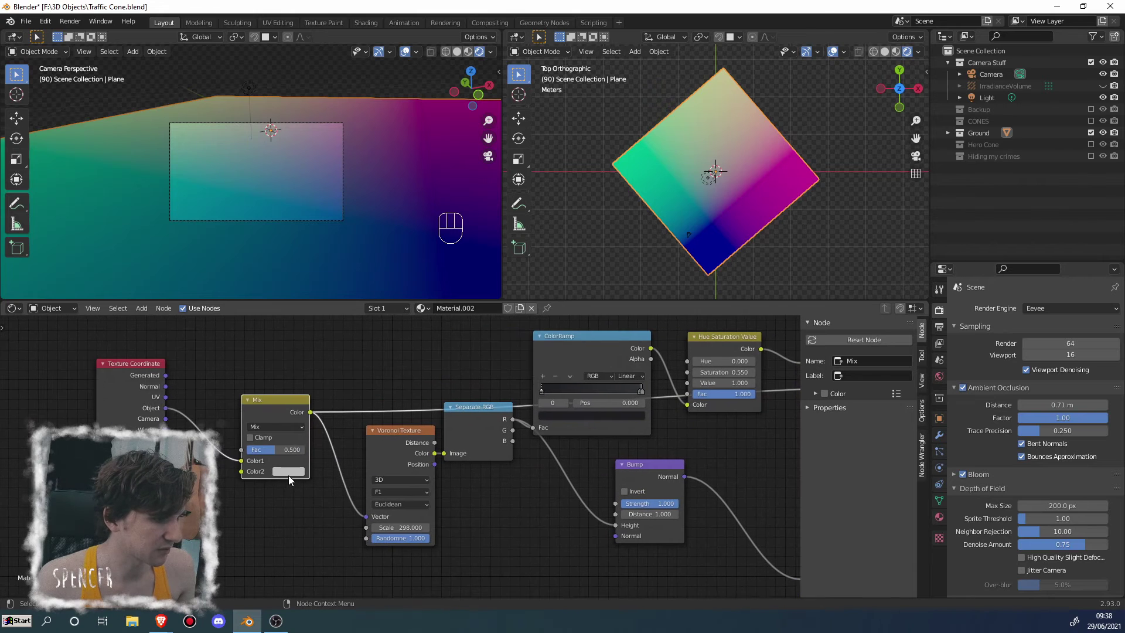
{"action": "left_click", "coordinate": [288, 472]}
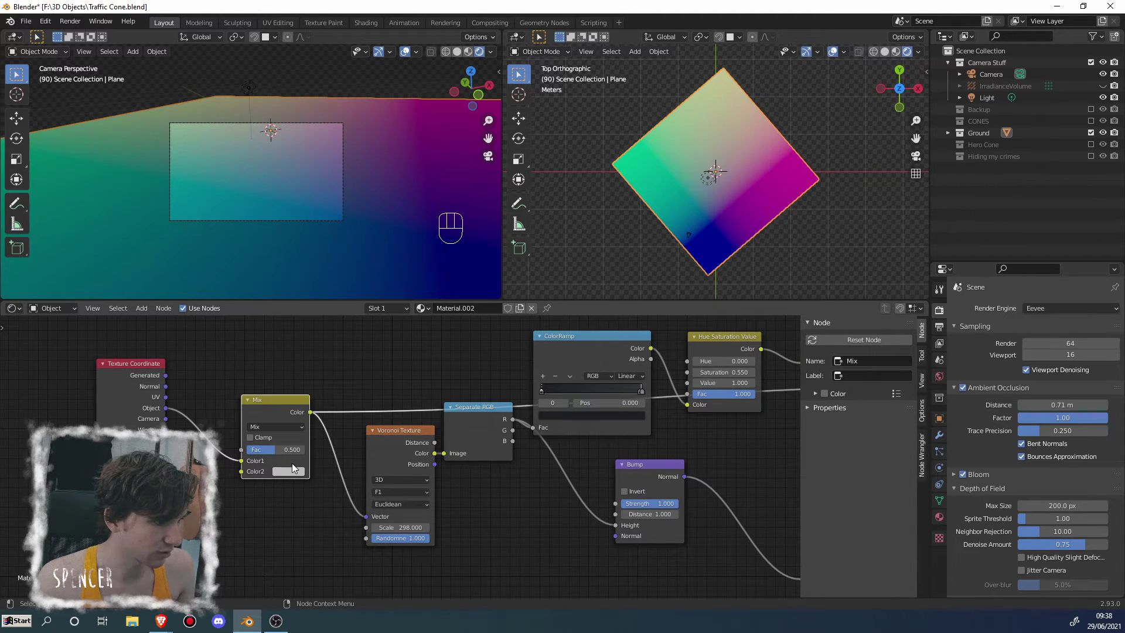
{"action": "mouse_move", "coordinate": [286, 450]}
{"action": "left_mouse_down"}
{"action": "mouse_move", "coordinate": [258, 450]}
{"action": "mouse_move", "coordinate": [302, 450]}
{"action": "mouse_move", "coordinate": [258, 450]}
{"action": "mouse_move", "coordinate": [298, 449]}
{"action": "mouse_move", "coordinate": [280, 449]}
{"action": "left_mouse_up"}
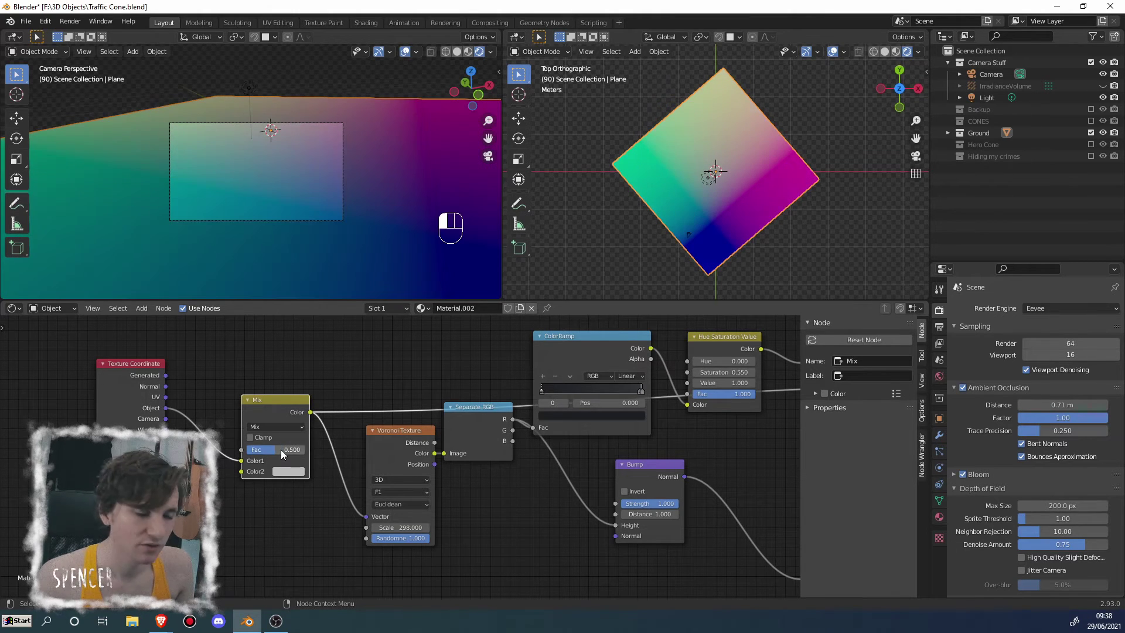
{"action": "scroll", "coordinate": [233, 411], "scroll_direction": "up", "scroll_amount": 2}
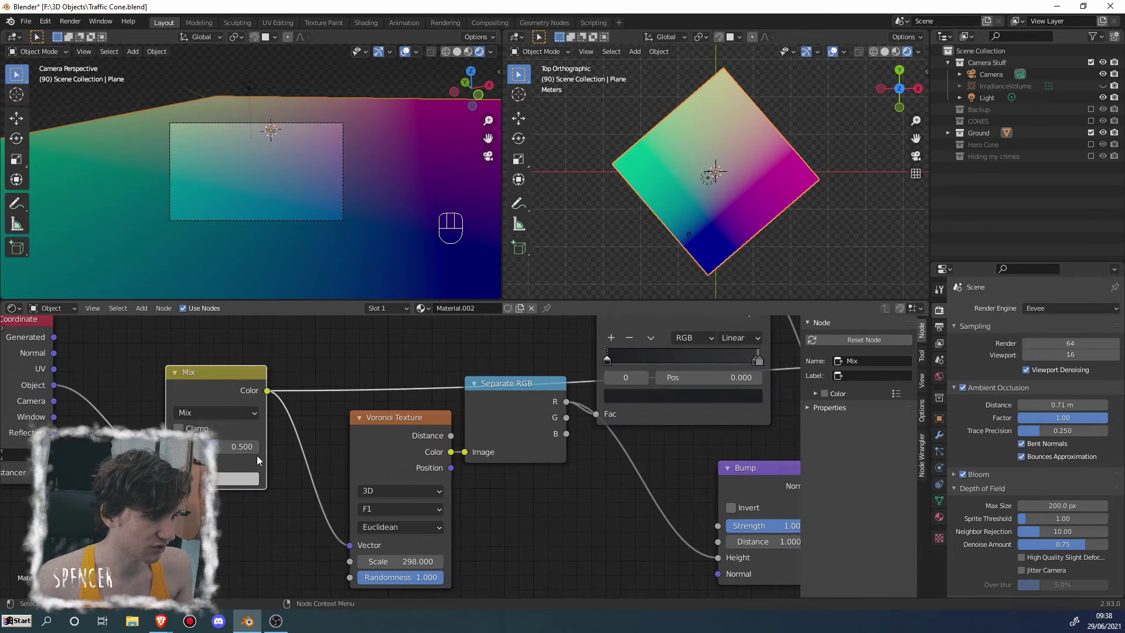
{"action": "mouse_move", "coordinate": [188, 398]}
{"action": "left_mouse_down"}
{"action": "mouse_move", "coordinate": [243, 404]}
{"action": "mouse_move", "coordinate": [198, 388]}
{"action": "left_mouse_up"}
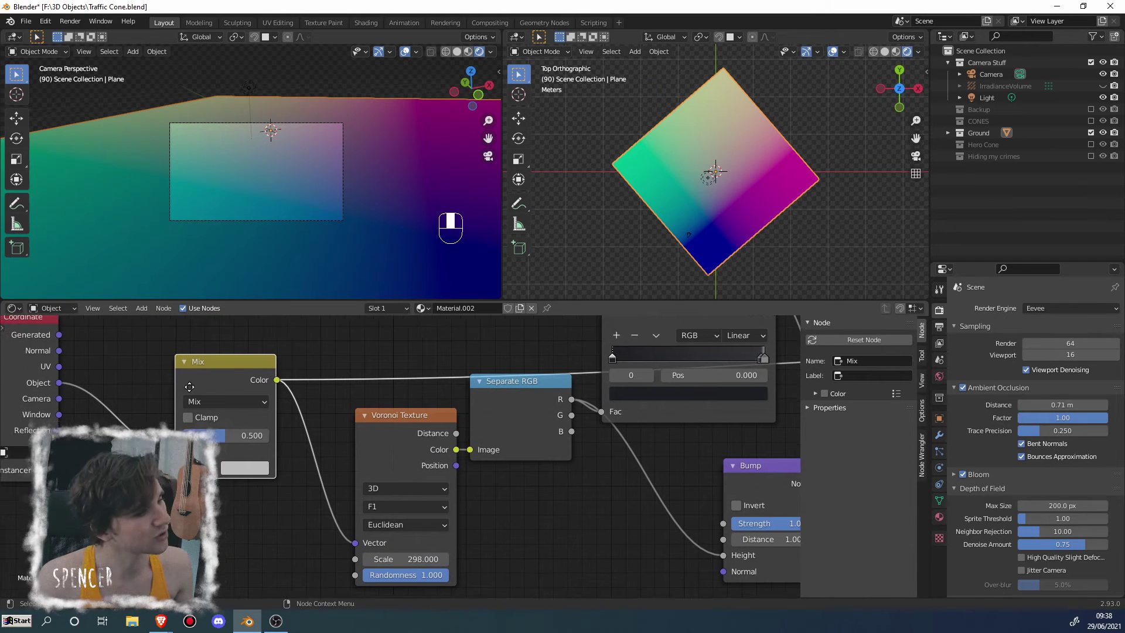
{"action": "middle_click_drag", "start_coordinate": [171, 389], "coordinate": [304, 457]}
{"action": "left_click_drag", "start_coordinate": [304, 457], "coordinate": [289, 457]}
Set the Mix node's blending mode to Linear Light, keeping its Fac at 0.500
{"action": "left_click", "coordinate": [329, 472]}
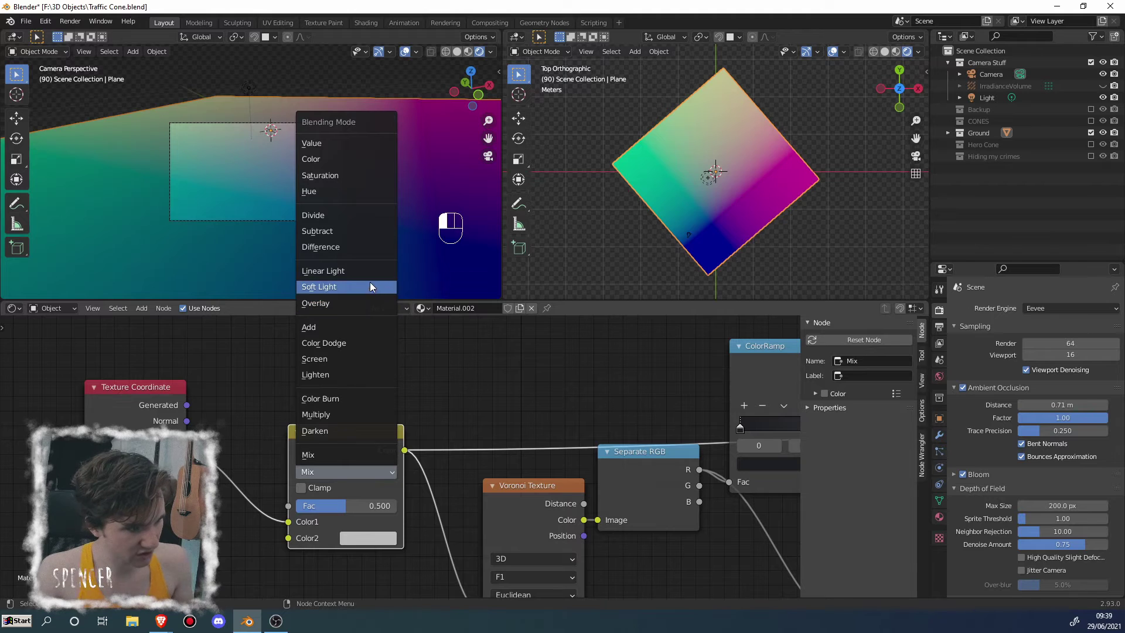
{"action": "left_click_drag", "start_coordinate": [348, 507], "coordinate": [356, 505]}
{"action": "key", "text": "ctrl+z"}
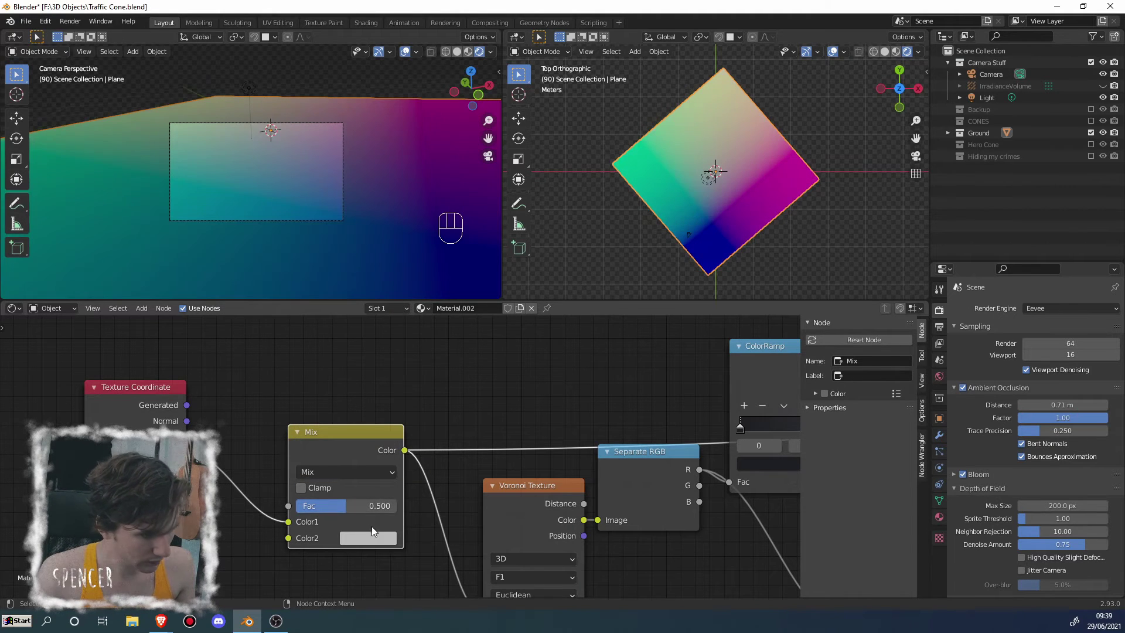
{"action": "left_click", "coordinate": [335, 471]}
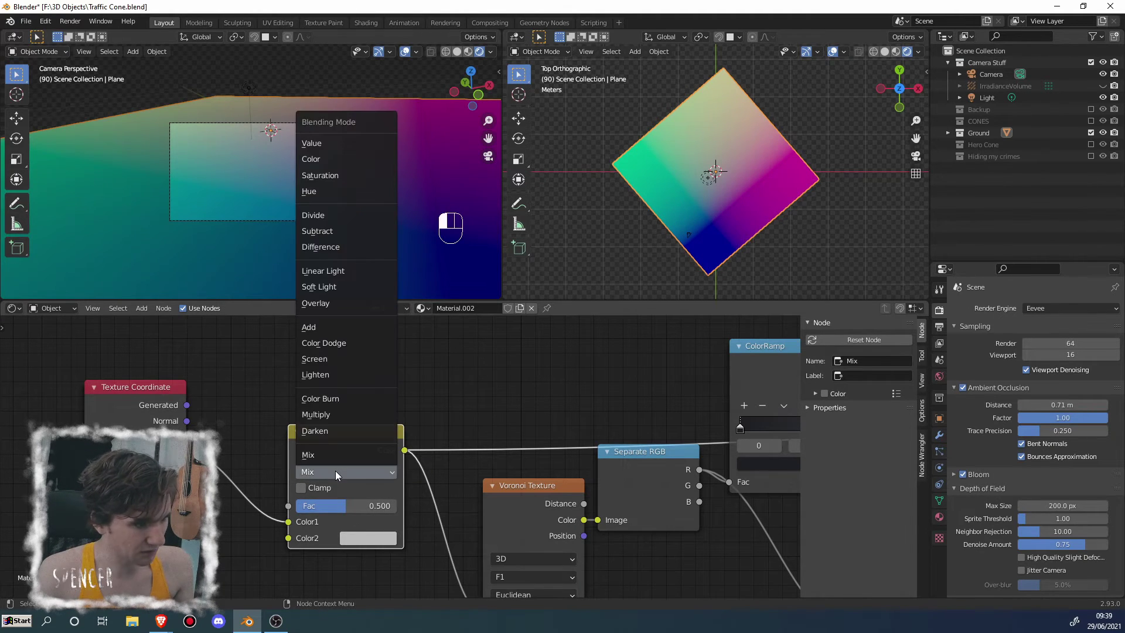
{"action": "left_click", "coordinate": [329, 273]}
Add a Noise Texture node below the Texture Coordinate node and connect its Fac output to the Linear Light node's Color2 input
{"action": "scroll", "coordinate": [427, 359], "scroll_direction": "down", "scroll_amount": 2}
{"action": "key", "text": "shift+a"}
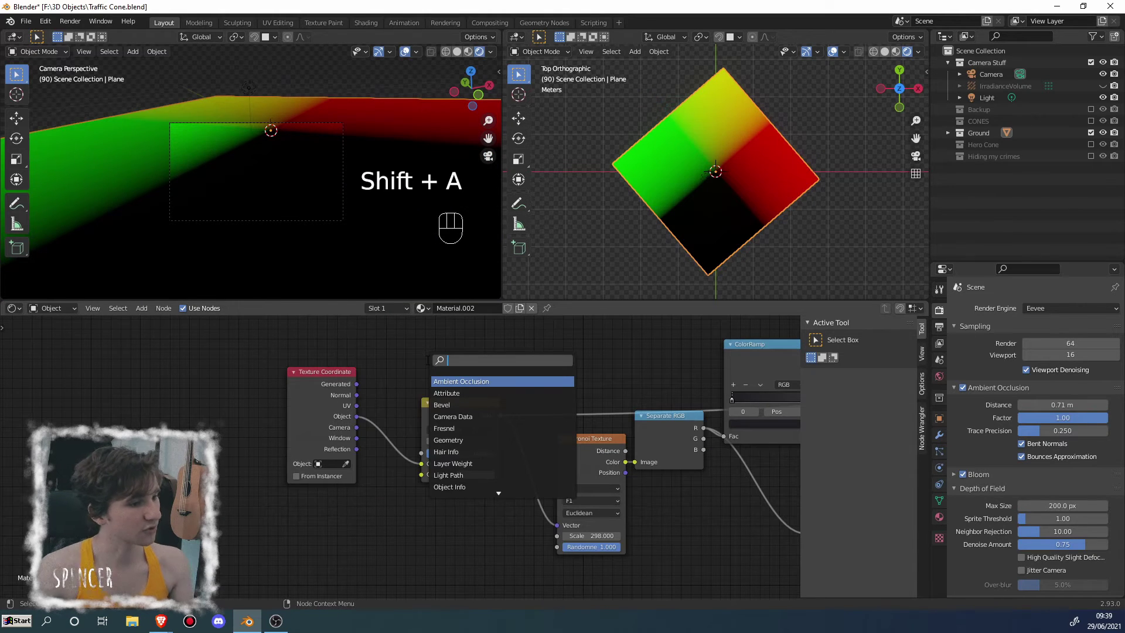
{"action": "type", "text": "noise"}
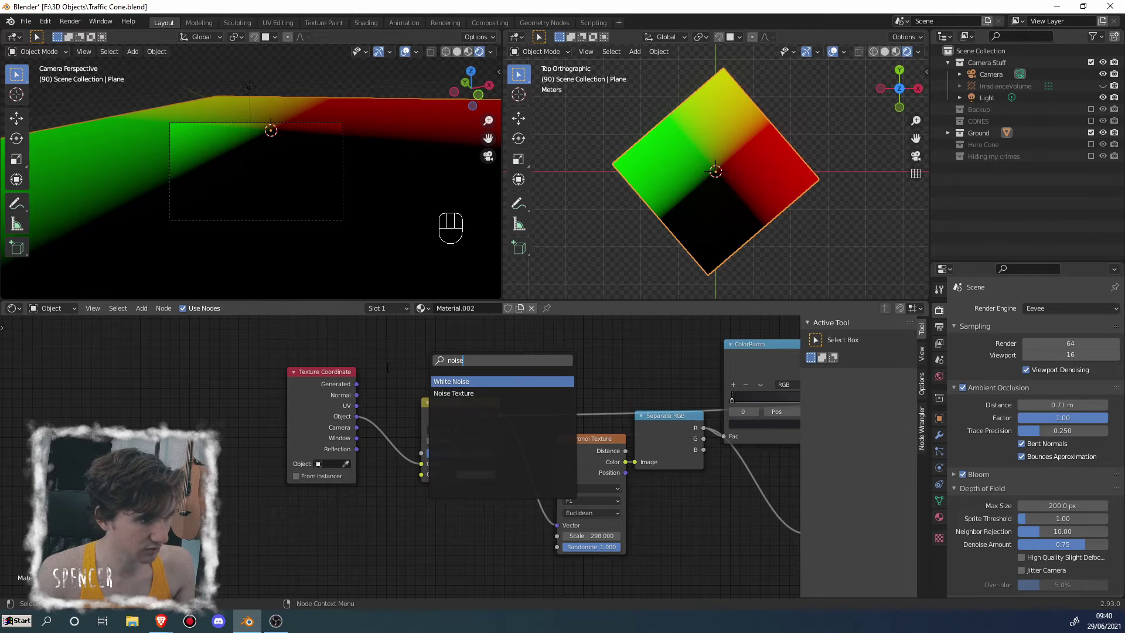
{"action": "type", "text": "A"}
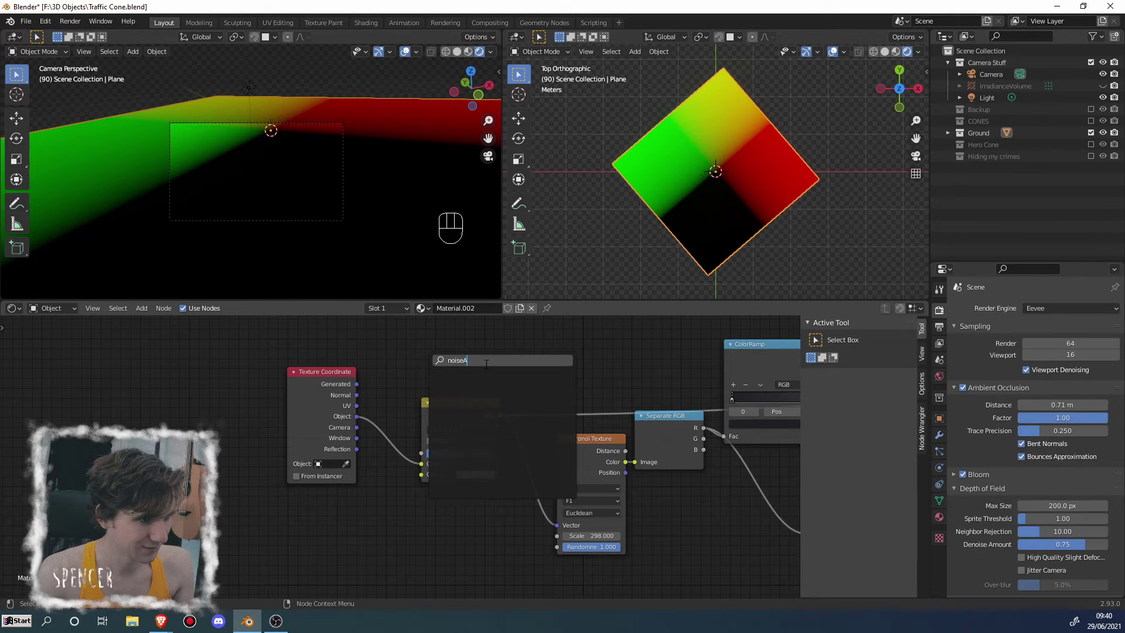
{"action": "key", "text": "BackSpace"}
{"action": "left_click", "coordinate": [454, 393]}
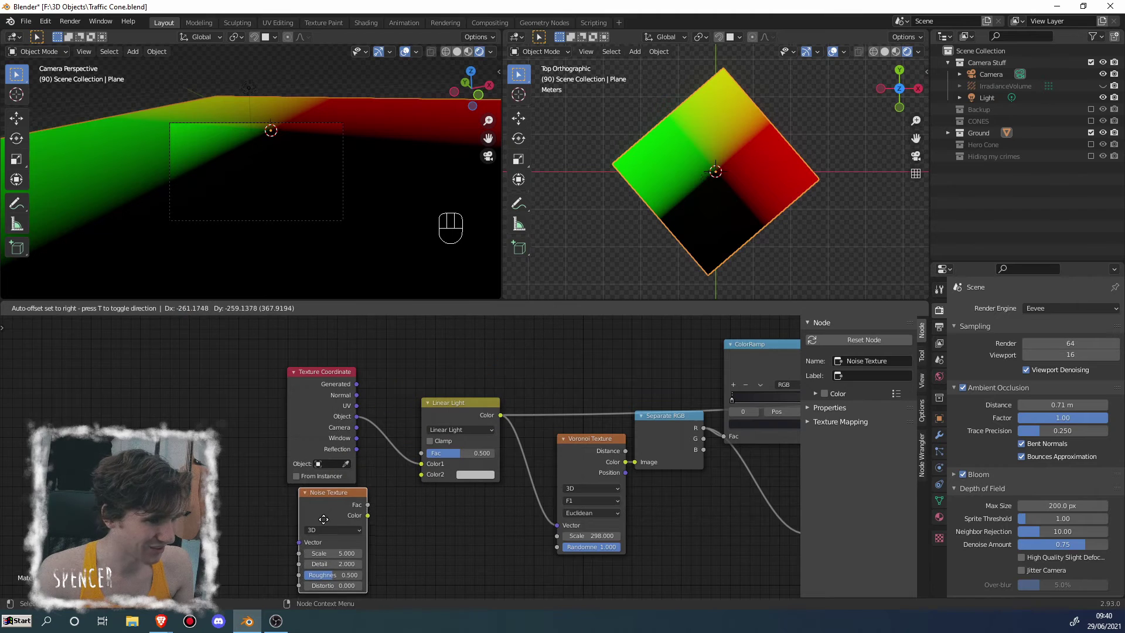
{"action": "left_click", "coordinate": [380, 519]}
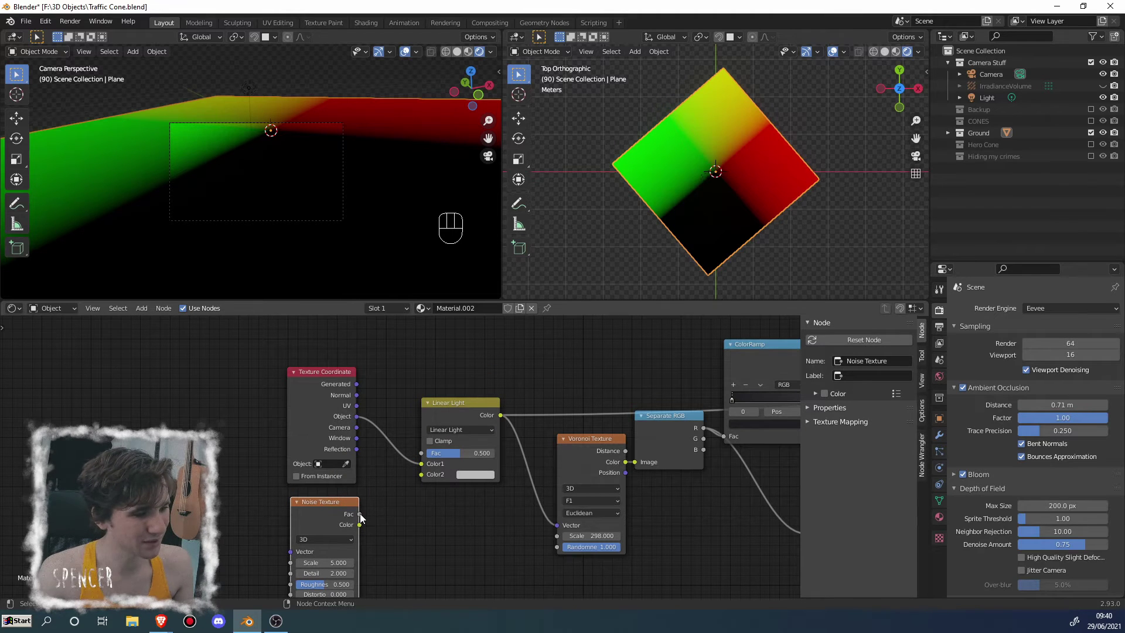
{"action": "left_click_drag", "start_coordinate": [399, 509], "coordinate": [360, 515]}
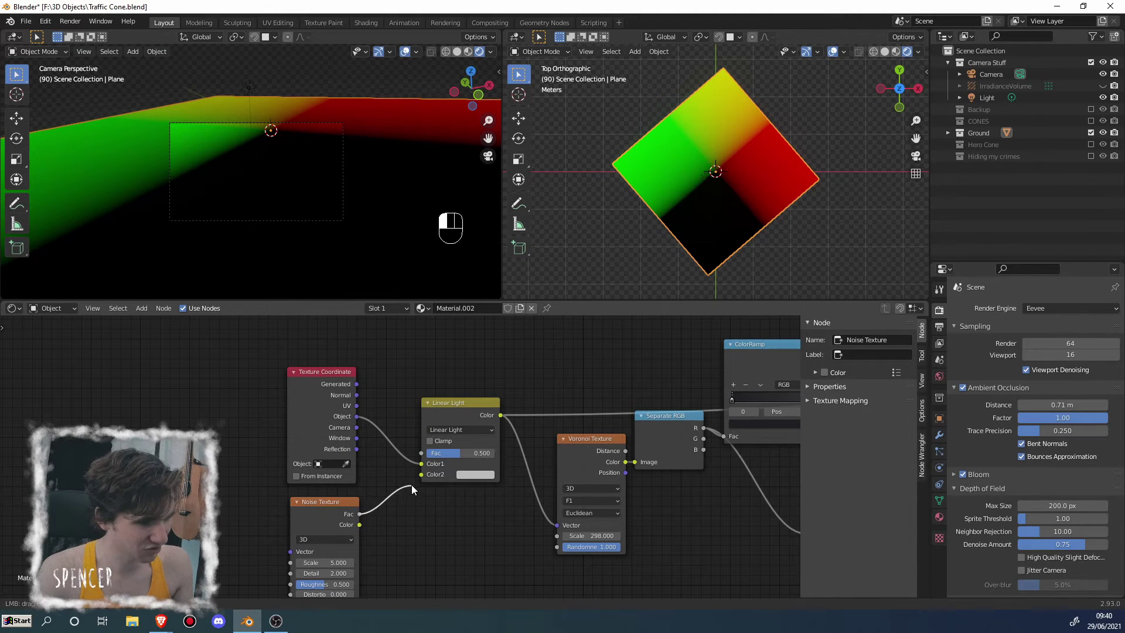
{"action": "left_click_drag", "start_coordinate": [411, 483], "coordinate": [422, 474]}
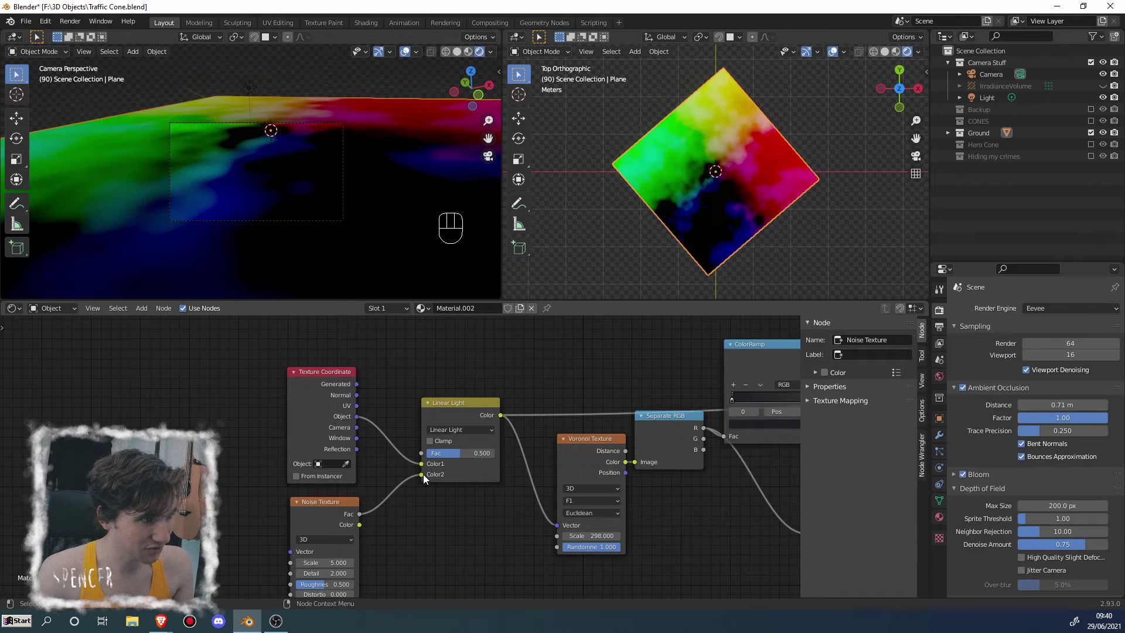
Compare previews of the Noise Texture, the Object coordinates and the Linear Light output on the ground plane
{"action": "middle_click_drag", "start_coordinate": [275, 246], "coordinate": [283, 184]}
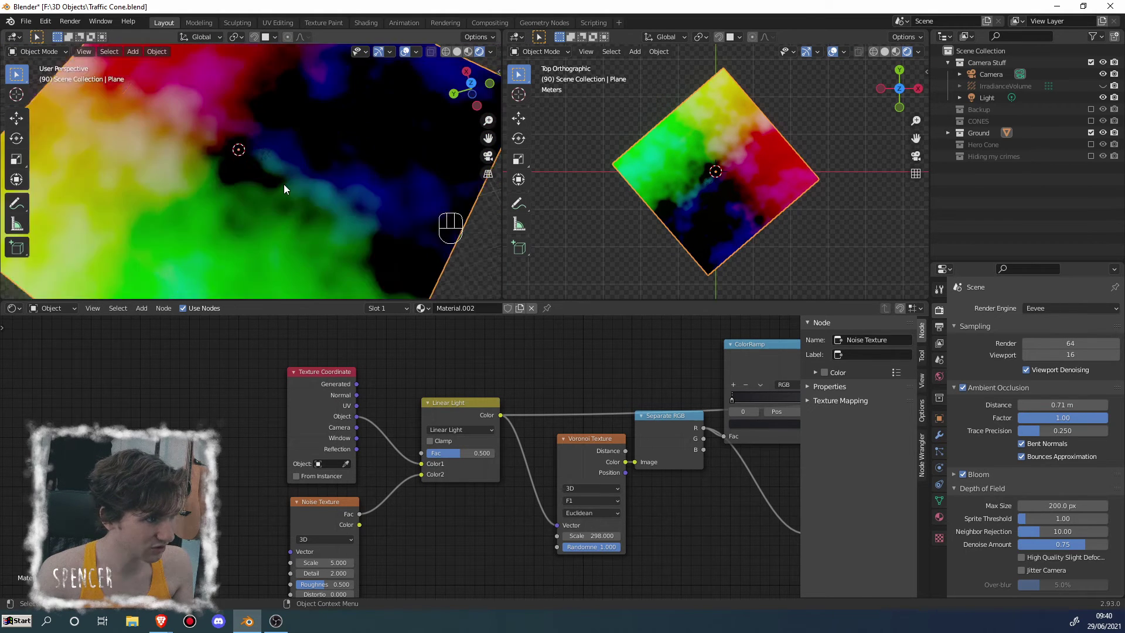
{"action": "scroll", "coordinate": [284, 185], "scroll_direction": "up", "scroll_amount": 2}
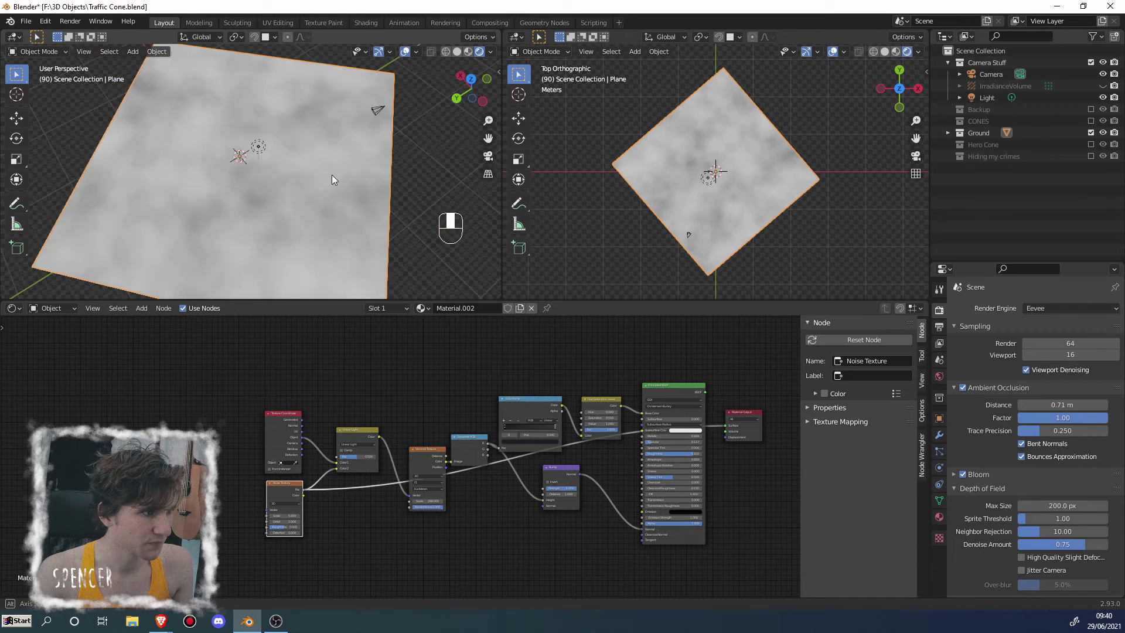
{"action": "scroll", "coordinate": [275, 207], "scroll_direction": "up", "scroll_amount": 3}
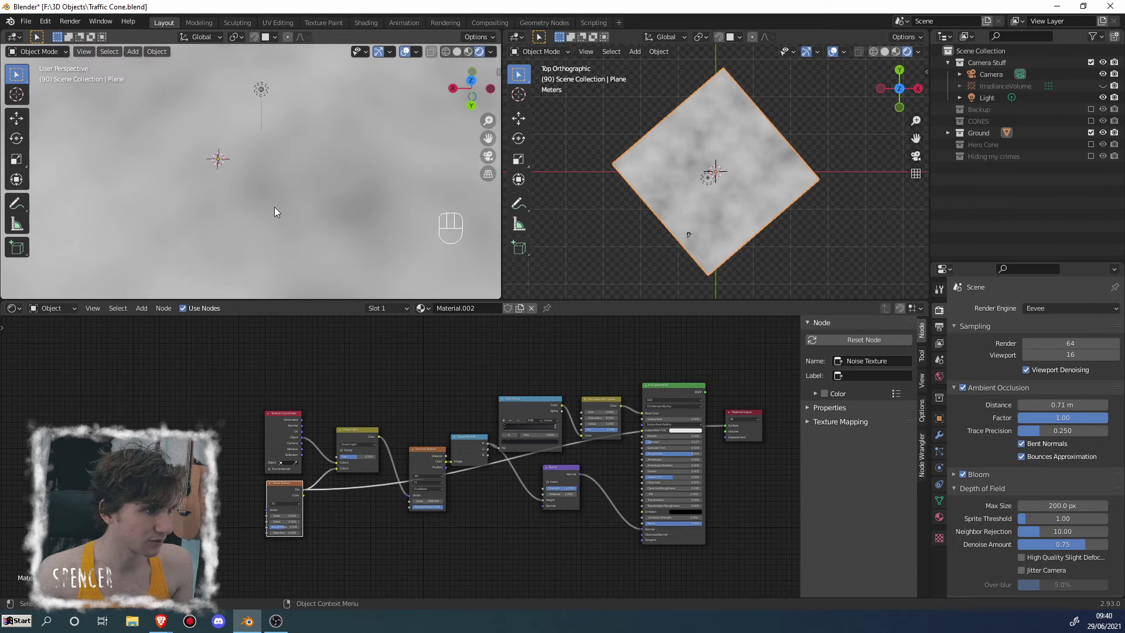
{"action": "middle_click_drag", "start_coordinate": [272, 210], "coordinate": [299, 228]}
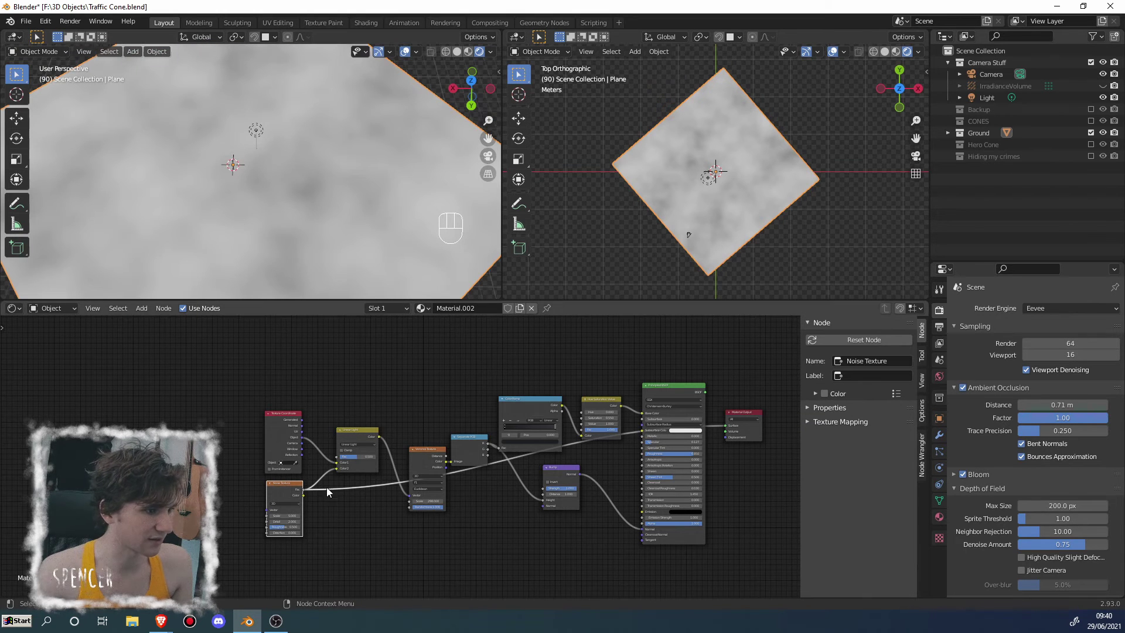
{"action": "middle_click_drag", "start_coordinate": [275, 181], "coordinate": [362, 208]}
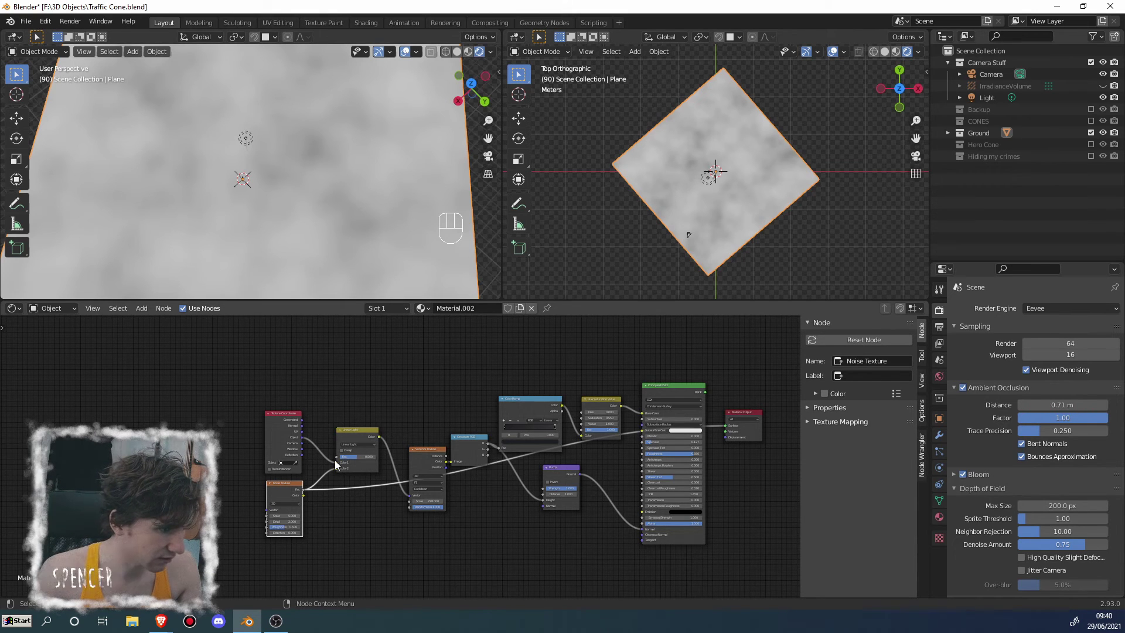
{"action": "left_click", "coordinate": [302, 439], "text": "ctrl+shift"}
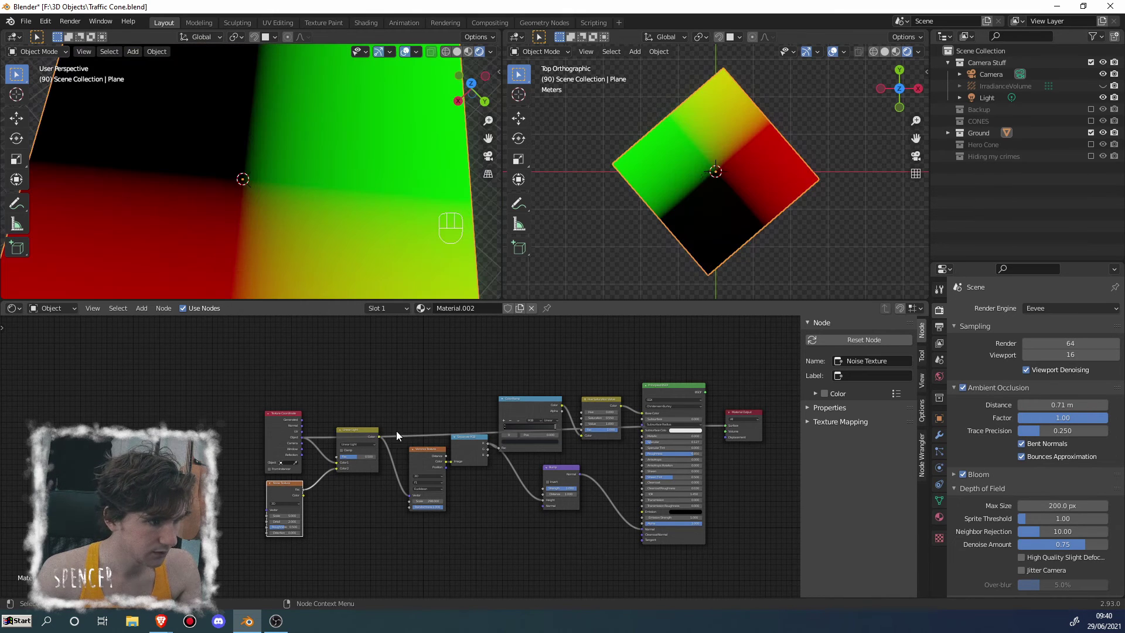
{"action": "left_click_drag", "start_coordinate": [378, 438], "coordinate": [730, 428]}
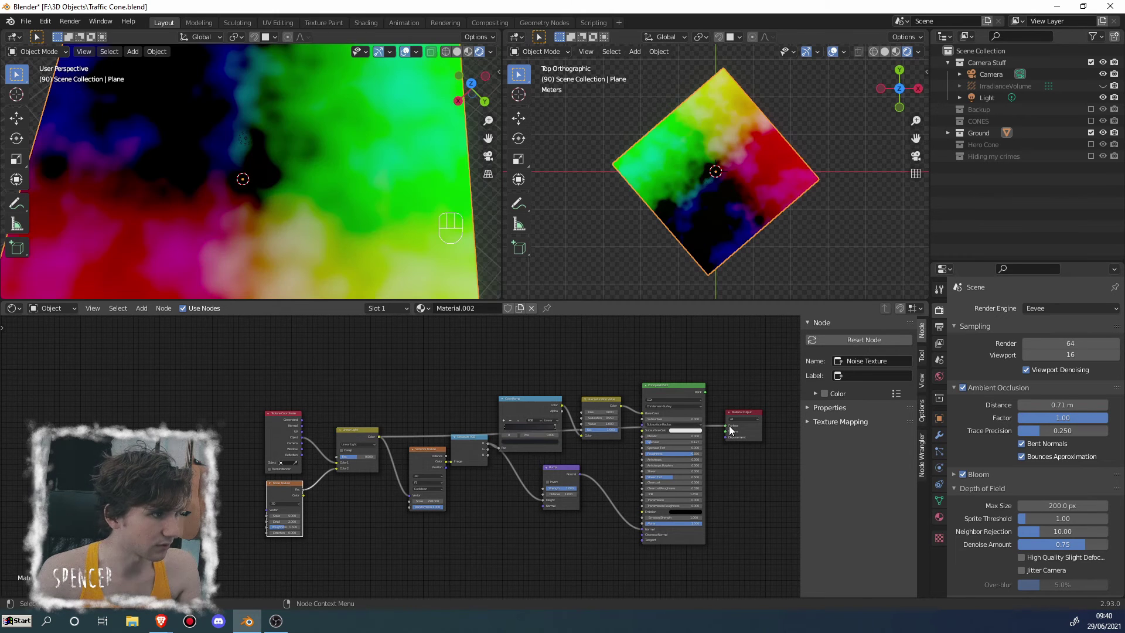
Set the Linear Light node's Fac to 0.207 and the Noise Texture's Scale to 24.9
{"action": "scroll", "coordinate": [353, 494], "scroll_direction": "up", "scroll_amount": 4}
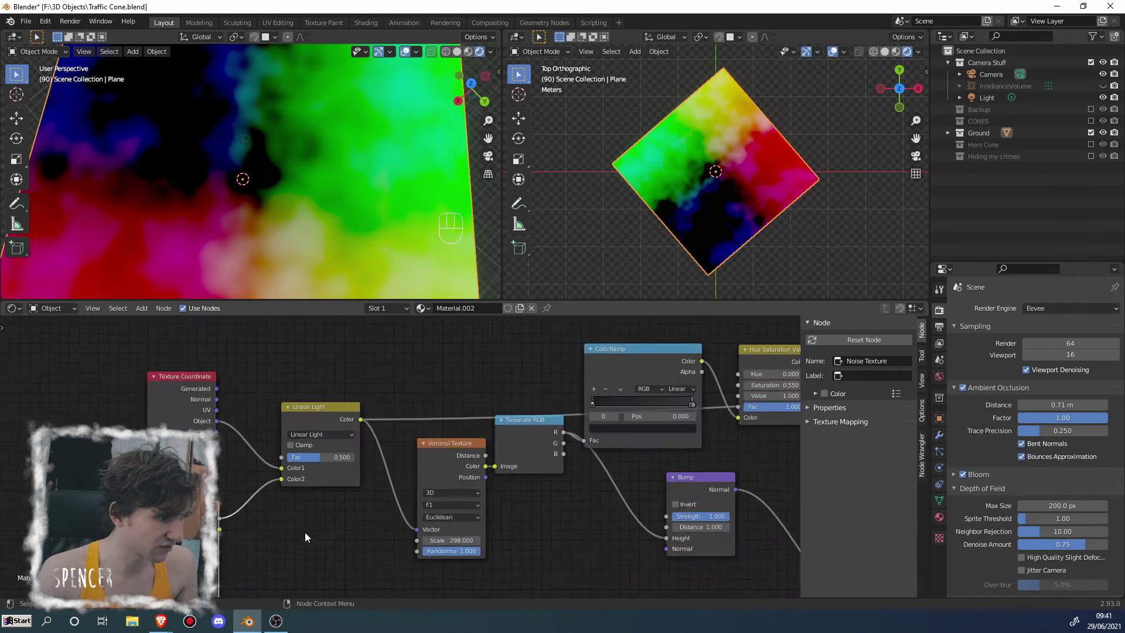
{"action": "mouse_move", "coordinate": [294, 457]}
{"action": "left_mouse_down"}
{"action": "mouse_move", "coordinate": [343, 457]}
{"action": "mouse_move", "coordinate": [259, 457]}
{"action": "mouse_move", "coordinate": [274, 457]}
{"action": "left_mouse_up"}
{"action": "middle_click_drag", "start_coordinate": [263, 537], "coordinate": [433, 479]}
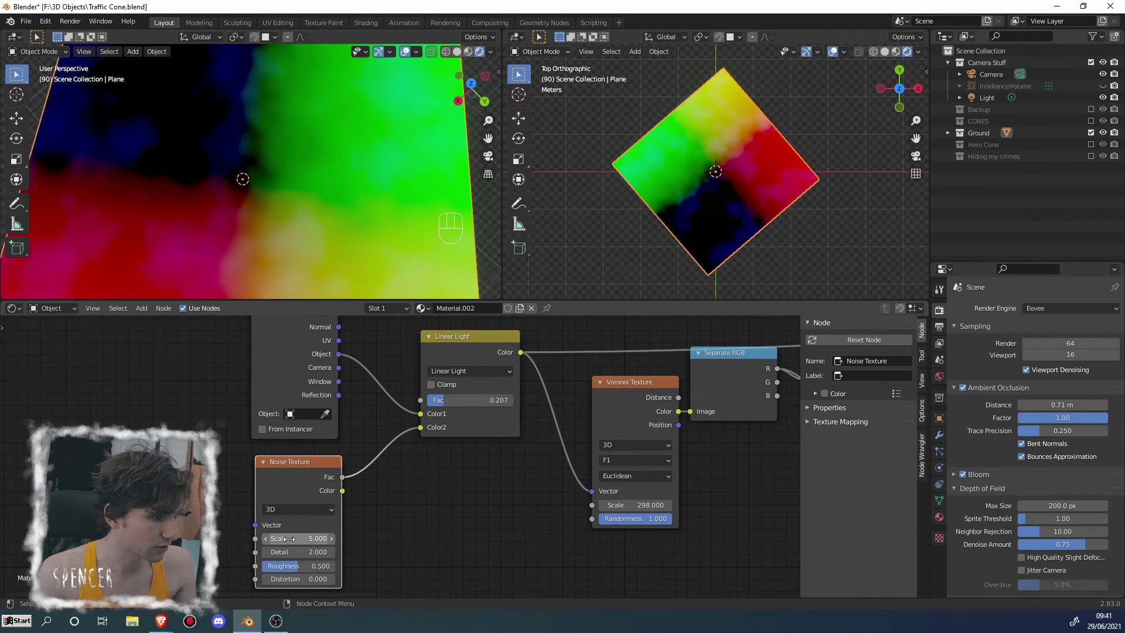
{"action": "mouse_move", "coordinate": [293, 538]}
{"action": "left_mouse_down"}
{"action": "mouse_move", "coordinate": [345, 538]}
{"action": "mouse_move", "coordinate": [287, 541]}
{"action": "mouse_move", "coordinate": [300, 540]}
{"action": "left_mouse_up"}
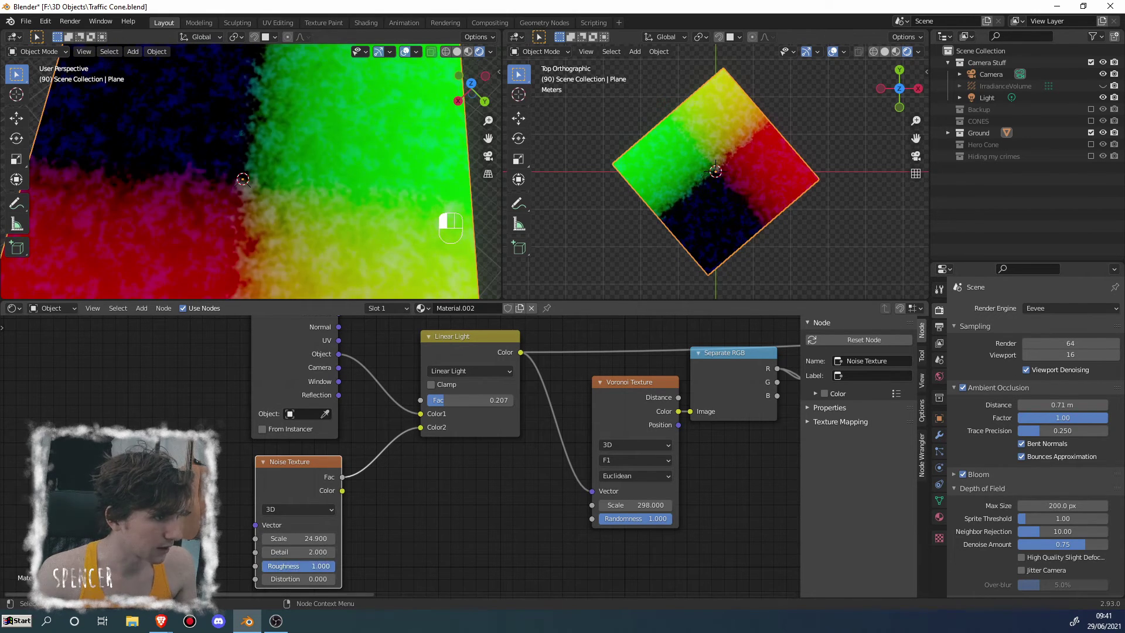
Connect the Principled BSDF output back to the Material Output's Surface input
{"action": "scroll", "coordinate": [373, 566], "scroll_direction": "down", "scroll_amount": 1}
{"action": "scroll", "coordinate": [374, 562], "scroll_direction": "down", "scroll_amount": 1}
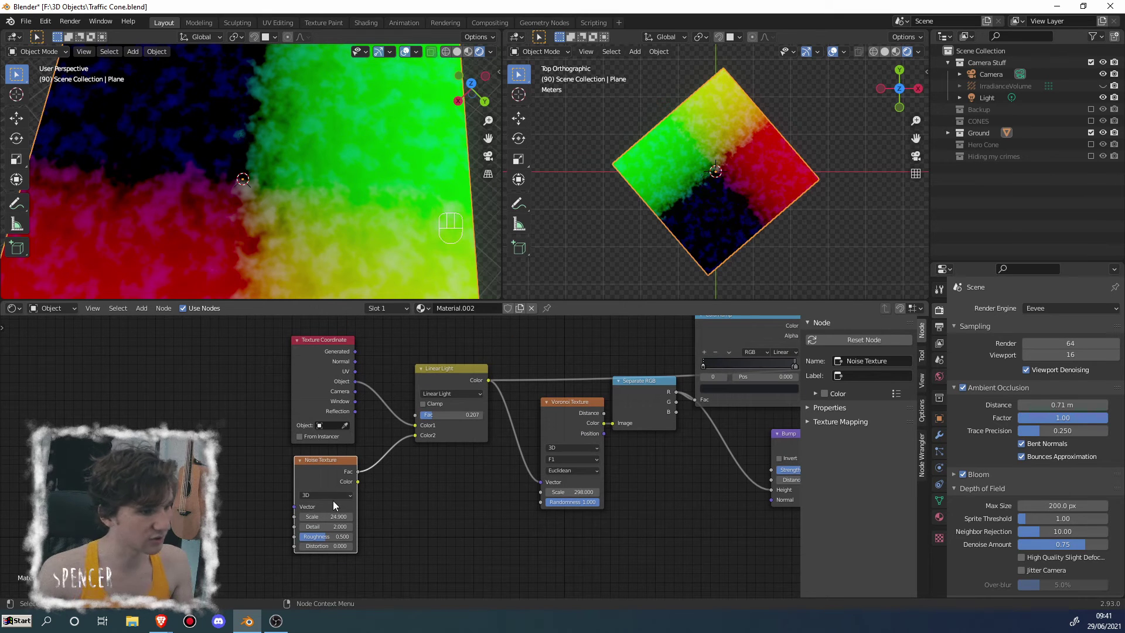
{"action": "middle_click_drag", "start_coordinate": [401, 487], "coordinate": [356, 492]}
{"action": "scroll", "coordinate": [356, 492], "scroll_direction": "right", "scroll_amount": 4, "text": "ctrl"}
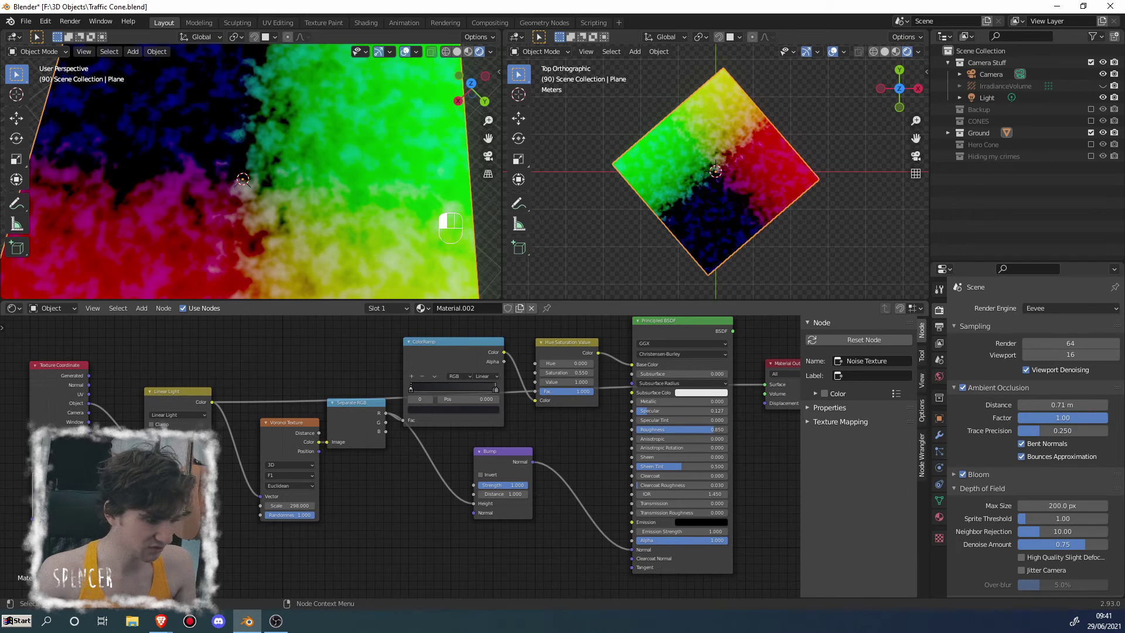
{"action": "scroll", "coordinate": [229, 489], "scroll_direction": "down", "scroll_amount": 1}
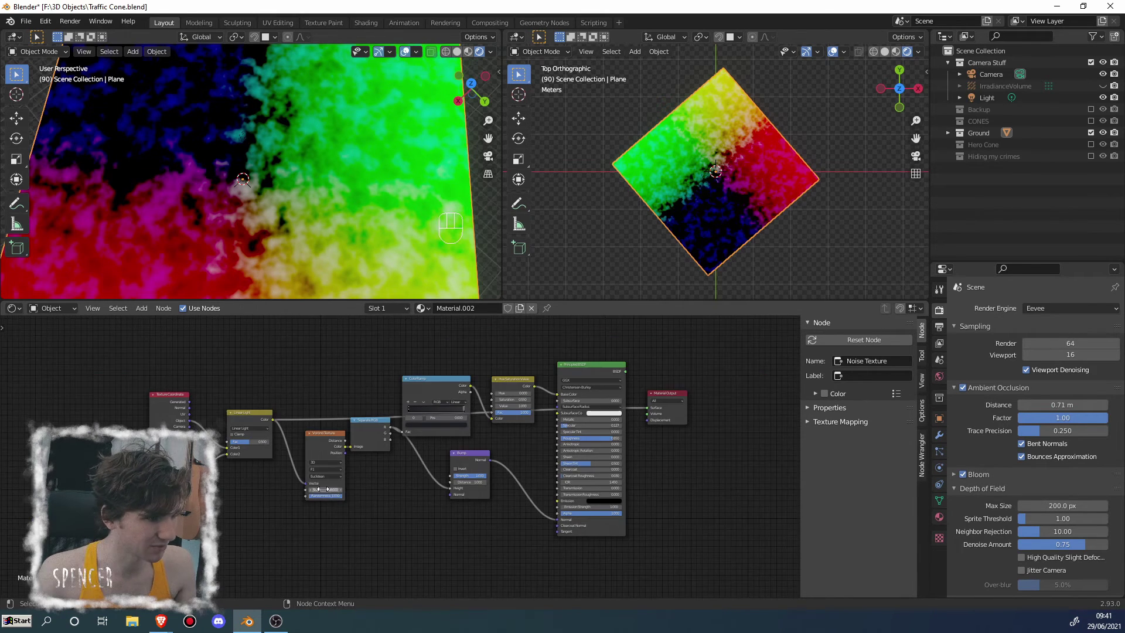
{"action": "scroll", "coordinate": [229, 489], "scroll_direction": "down", "scroll_amount": 1}
{"action": "scroll", "coordinate": [229, 489], "scroll_direction": "down", "scroll_amount": 1, "text": "ctrl"}
{"action": "mouse_move", "coordinate": [563, 405]}
{"action": "left_mouse_down"}
{"action": "mouse_move", "coordinate": [575, 394]}
{"action": "mouse_move", "coordinate": [521, 384]}
{"action": "mouse_move", "coordinate": [553, 409]}
{"action": "left_mouse_up"}
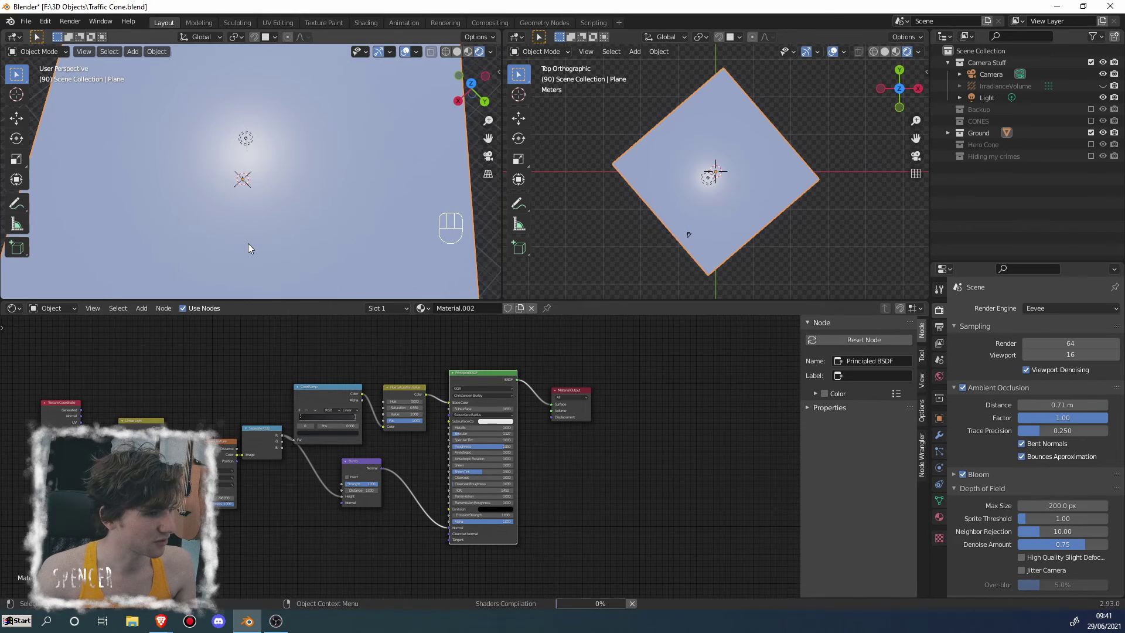
Lower the Linear Light node's Fac to 0 and fine-tune it to 0.029 for a subtle distortion of the Voronoi cells
{"action": "scroll", "coordinate": [261, 210], "scroll_direction": "up", "scroll_amount": 3}
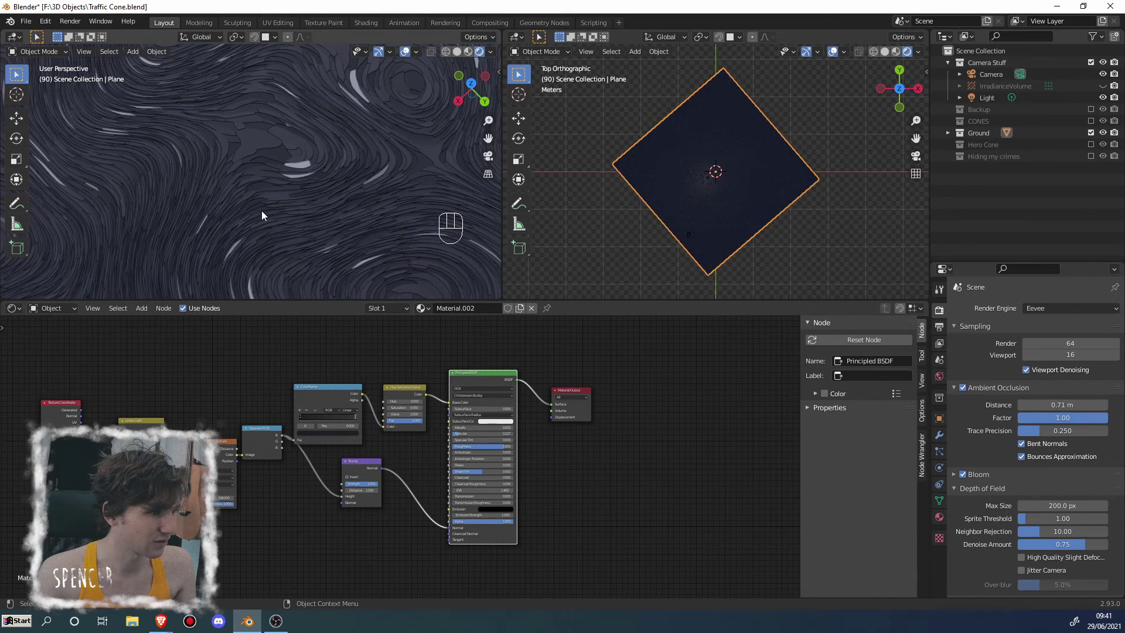
{"action": "middle_click_drag", "start_coordinate": [262, 210], "coordinate": [250, 230]}
{"action": "key", "text": "KP_0"}
{"action": "scroll", "coordinate": [264, 244], "scroll_direction": "up", "scroll_amount": 5}
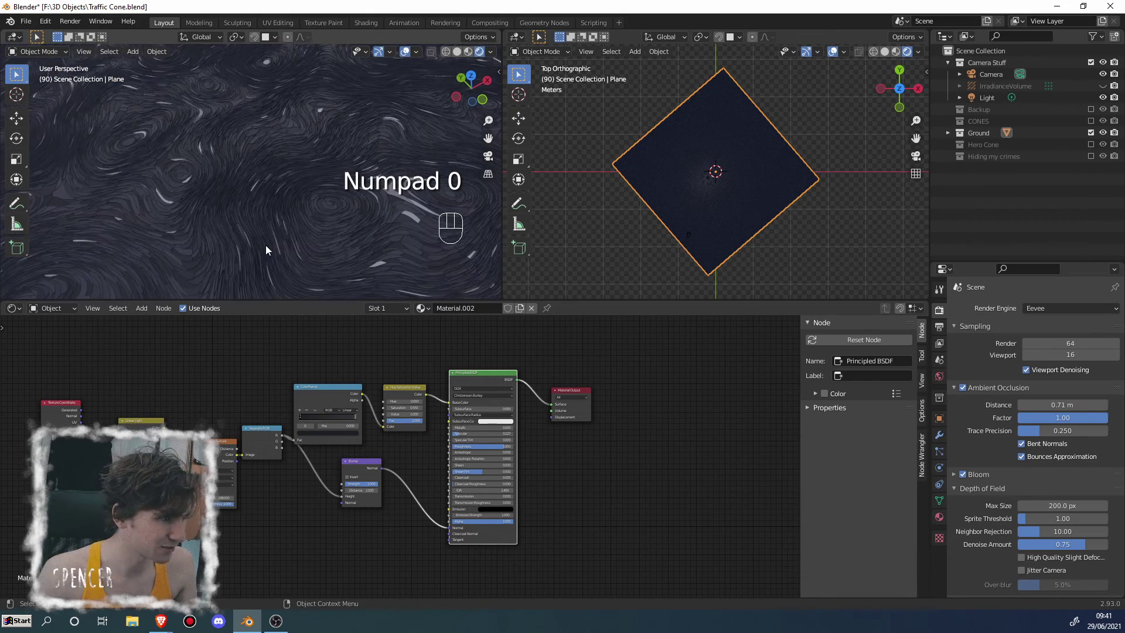
{"action": "middle_click_drag", "start_coordinate": [136, 378], "coordinate": [225, 394]}
{"action": "scroll", "coordinate": [257, 429], "scroll_direction": "up", "scroll_amount": 3}
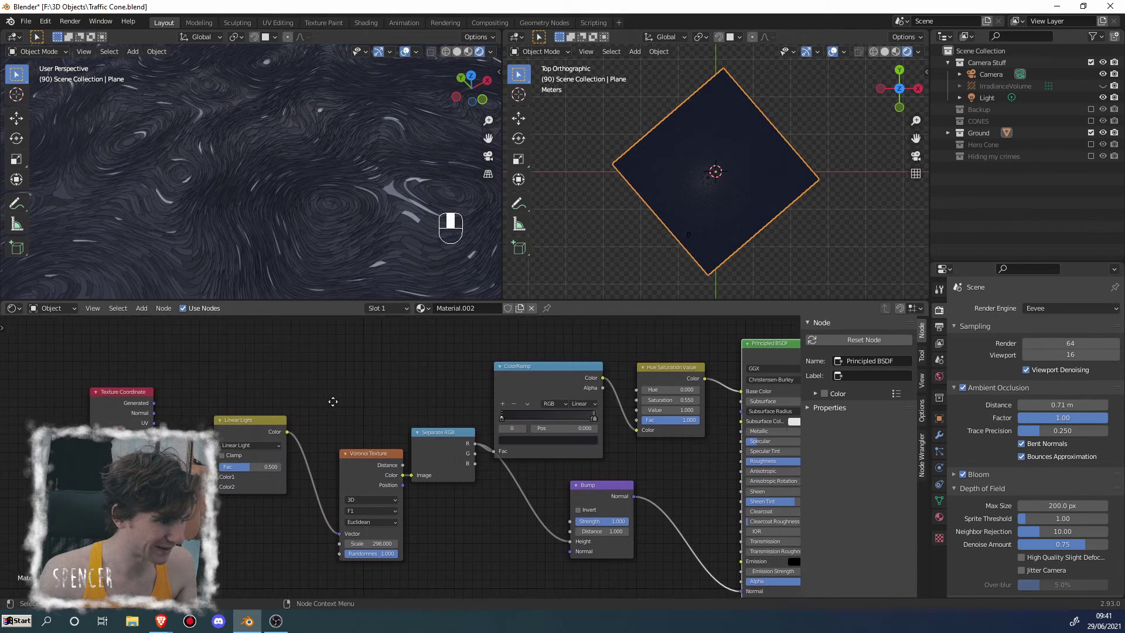
{"action": "middle_click_drag", "start_coordinate": [293, 451], "coordinate": [418, 422]}
{"action": "mouse_move", "coordinate": [335, 477]}
{"action": "left_mouse_down"}
{"action": "mouse_move", "coordinate": [366, 476]}
{"action": "mouse_move", "coordinate": [287, 477]}
{"action": "left_mouse_up"}
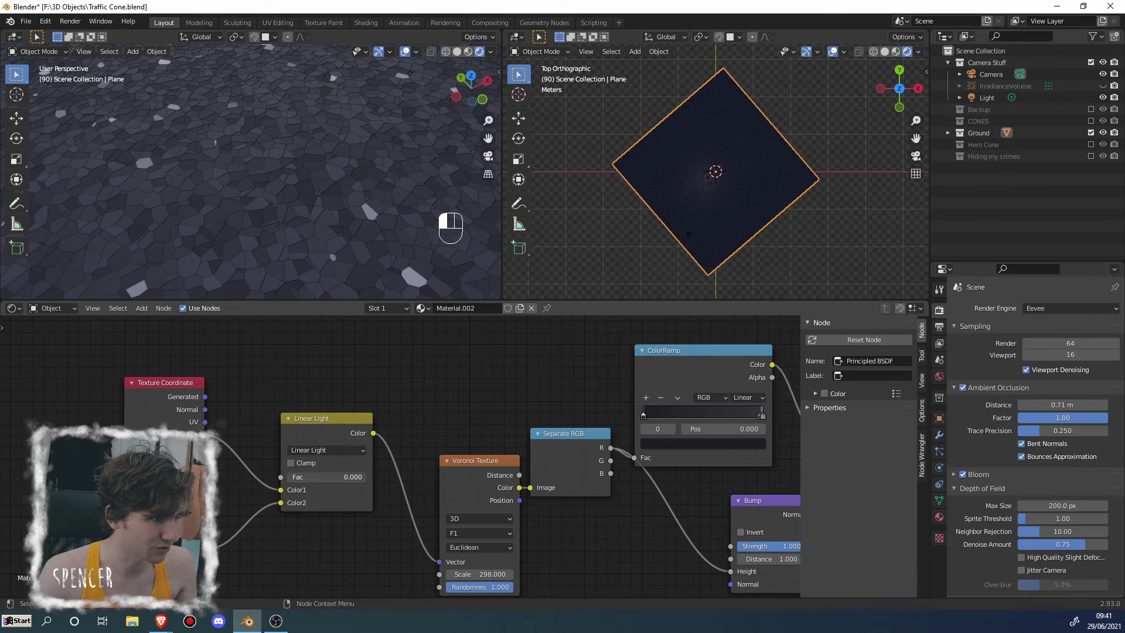
{"action": "key", "text": "ctrl"}
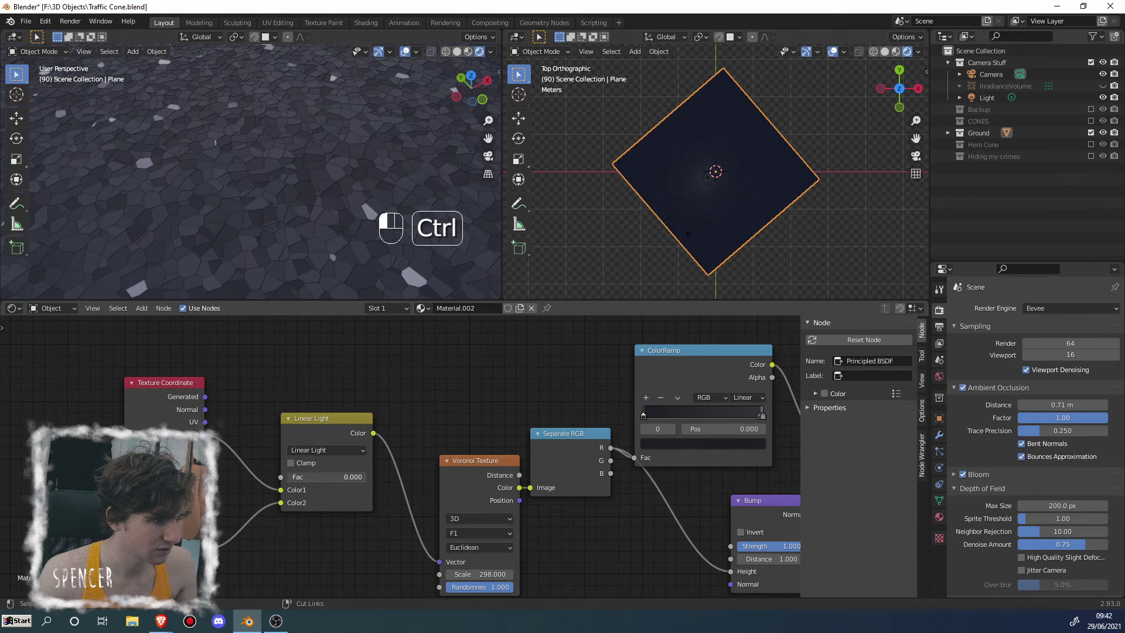
{"action": "mouse_move", "coordinate": [325, 477]}
{"action": "left_mouse_down", "text": "shift"}
{"action": "mouse_move", "coordinate": [339, 476]}
{"action": "mouse_move", "coordinate": [329, 476]}
{"action": "left_mouse_up", "text": "shift"}
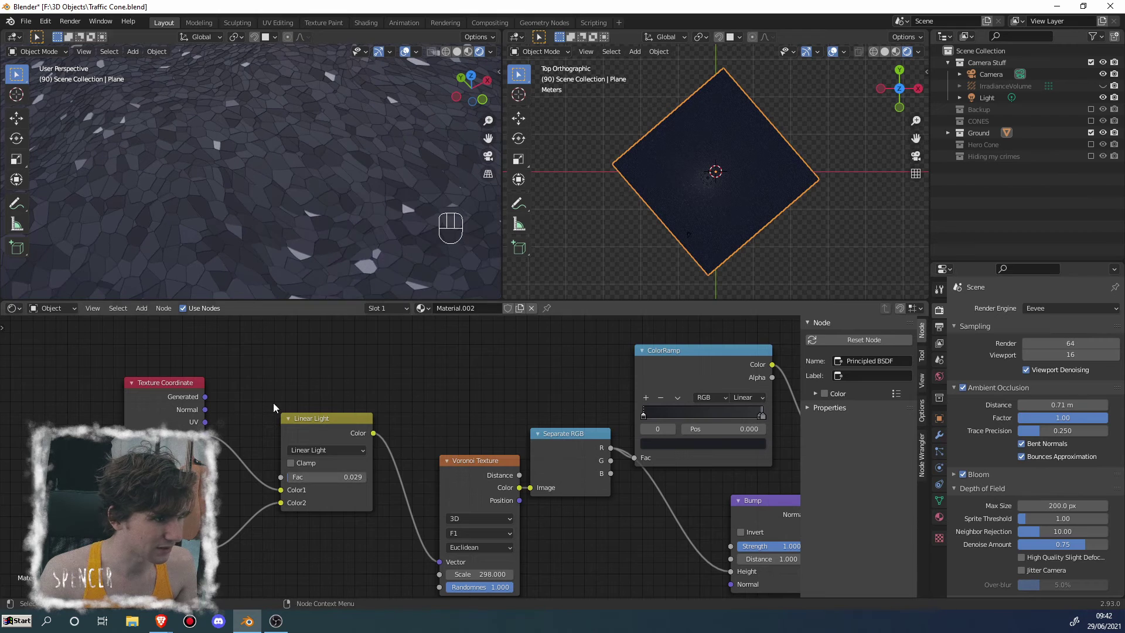
Set the Bump node's Strength to 0.592 and check the ground surface up close
{"action": "middle_click_drag", "start_coordinate": [174, 189], "coordinate": [274, 209]}
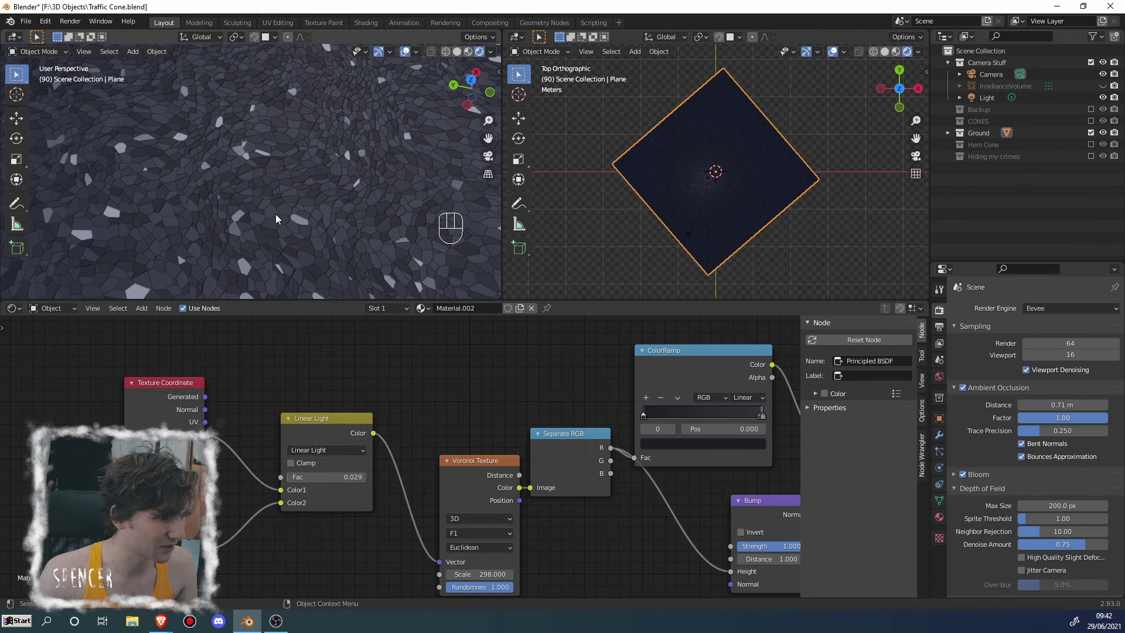
{"action": "scroll", "coordinate": [294, 198], "scroll_direction": "down", "scroll_amount": 3}
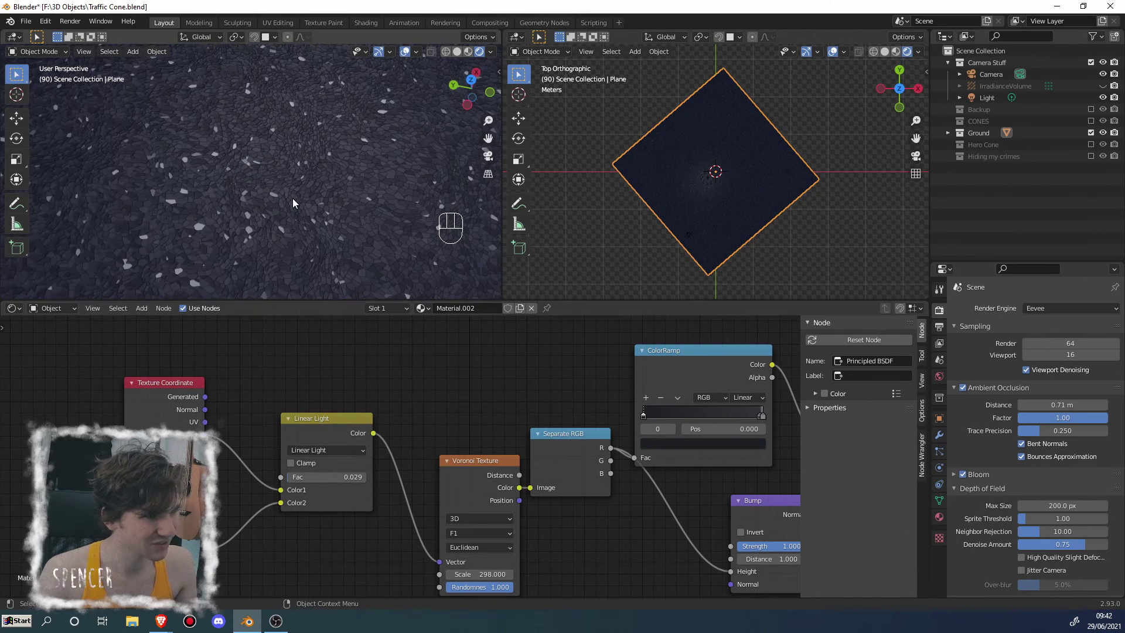
{"action": "middle_click_drag", "start_coordinate": [610, 440], "coordinate": [338, 390]}
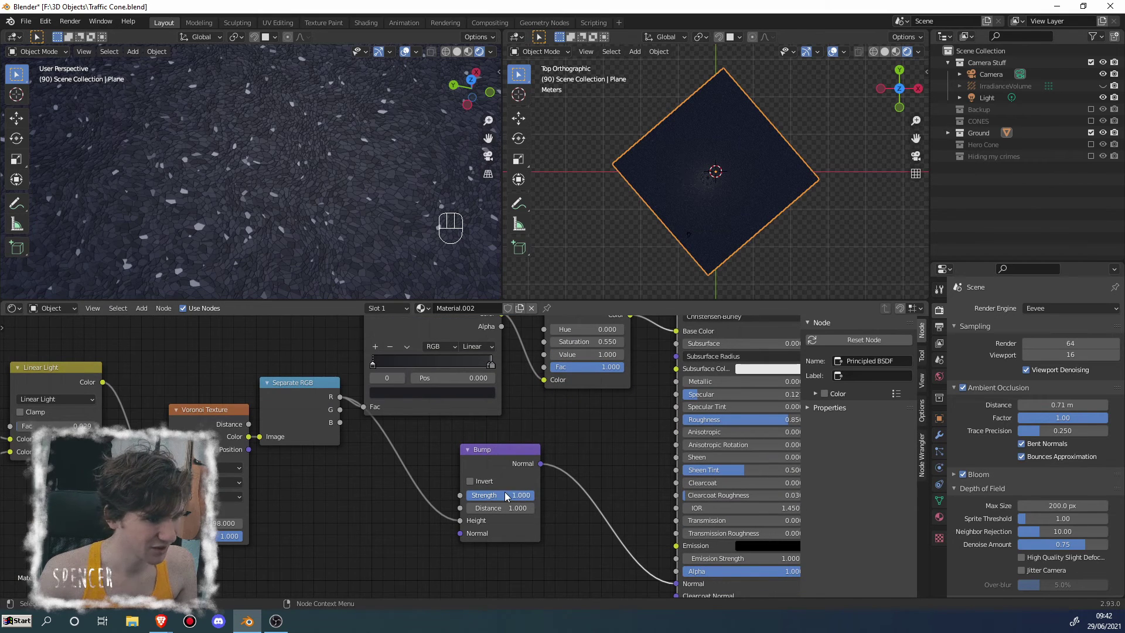
{"action": "left_click_drag", "start_coordinate": [500, 495], "coordinate": [486, 495]}
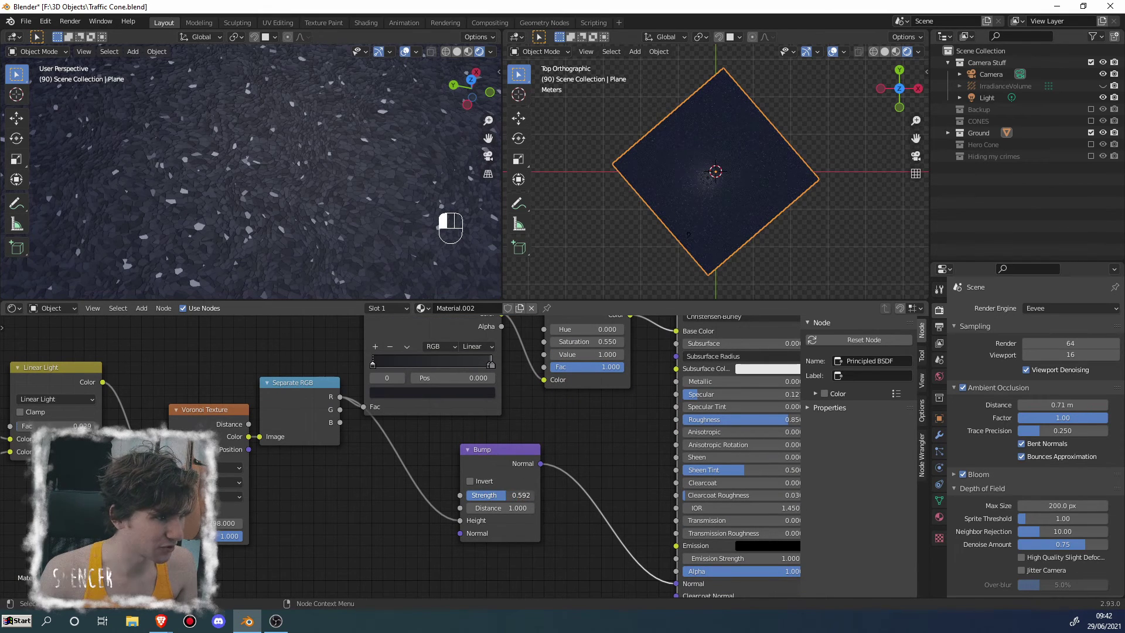
{"action": "scroll", "coordinate": [274, 209], "scroll_direction": "up", "scroll_amount": 6}
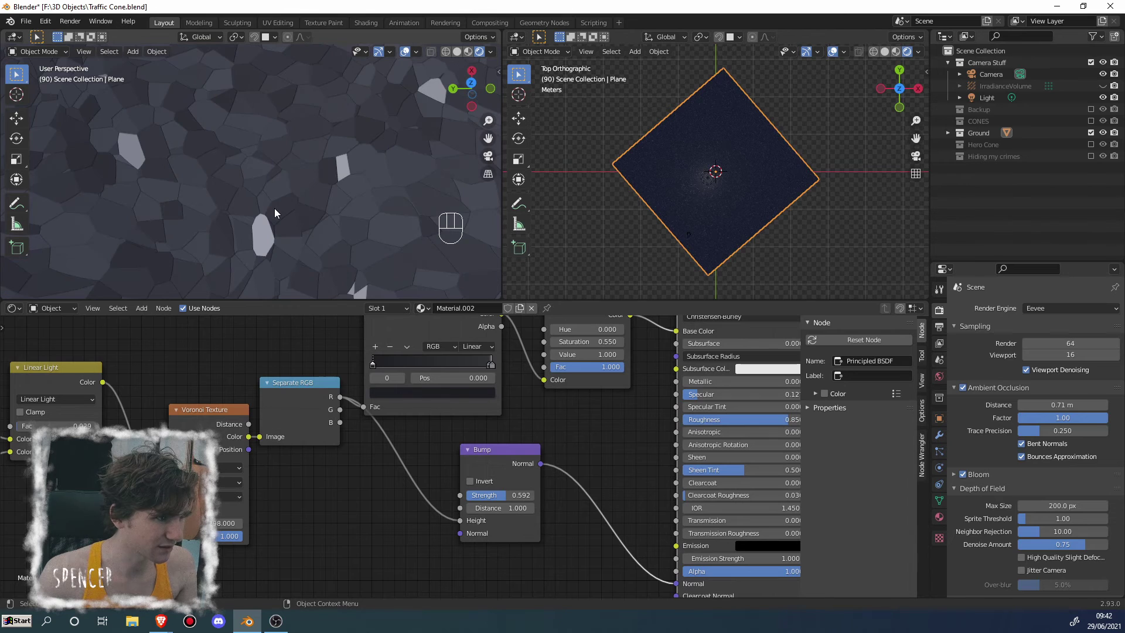
Set the Noise Texture's Scale to 114.2 to make the distortion of the Voronoi cells finer
{"action": "scroll", "coordinate": [269, 209], "scroll_direction": "down", "scroll_amount": 4}
{"action": "middle_click_drag", "start_coordinate": [59, 430], "coordinate": [220, 445]}
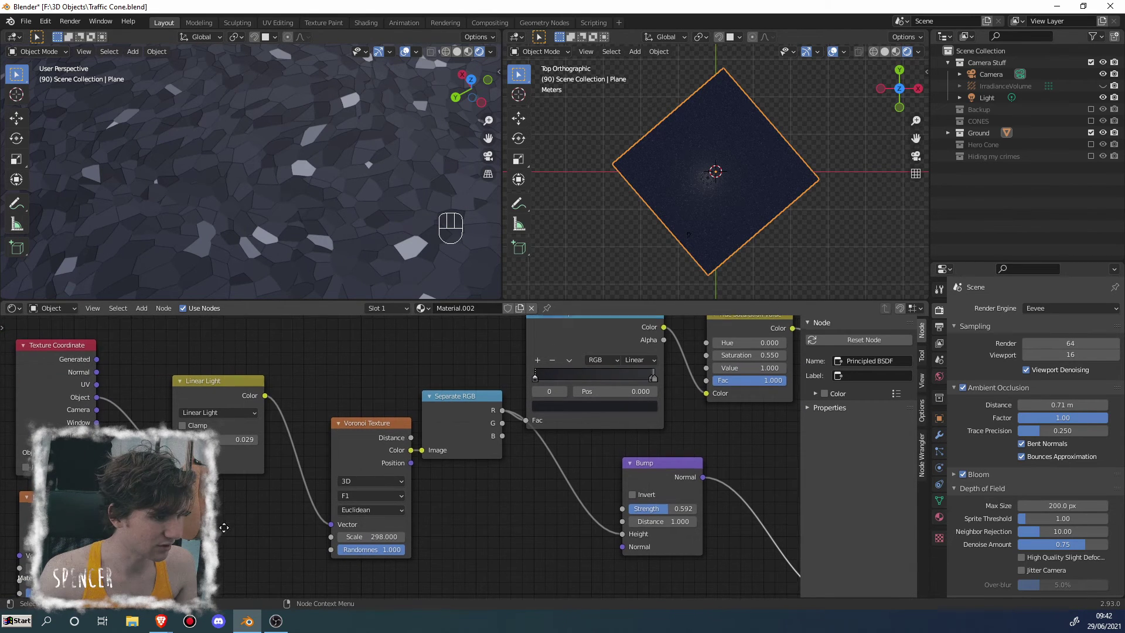
{"action": "middle_click_drag", "start_coordinate": [78, 568], "coordinate": [217, 507]}
{"action": "left_click_drag", "start_coordinate": [218, 507], "coordinate": [427, 507]}
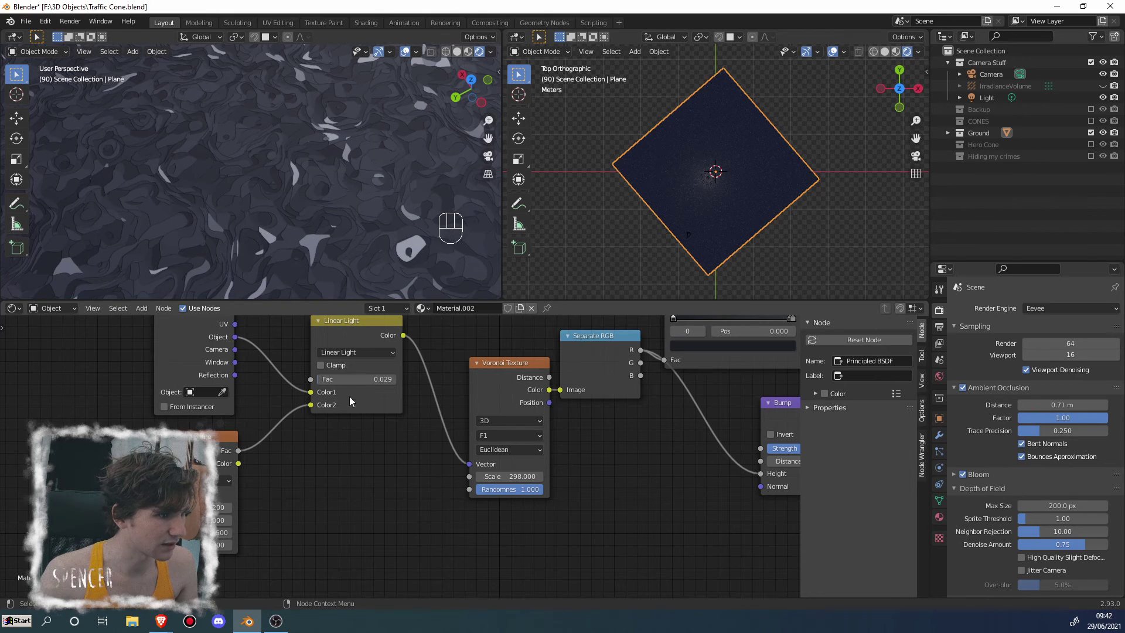
Lower the Linear Light node's Fac to 0.009, then readjust it to 0.024 while checking the ground surface
{"action": "left_click_drag", "start_coordinate": [352, 379], "coordinate": [329, 379], "text": "shift"}
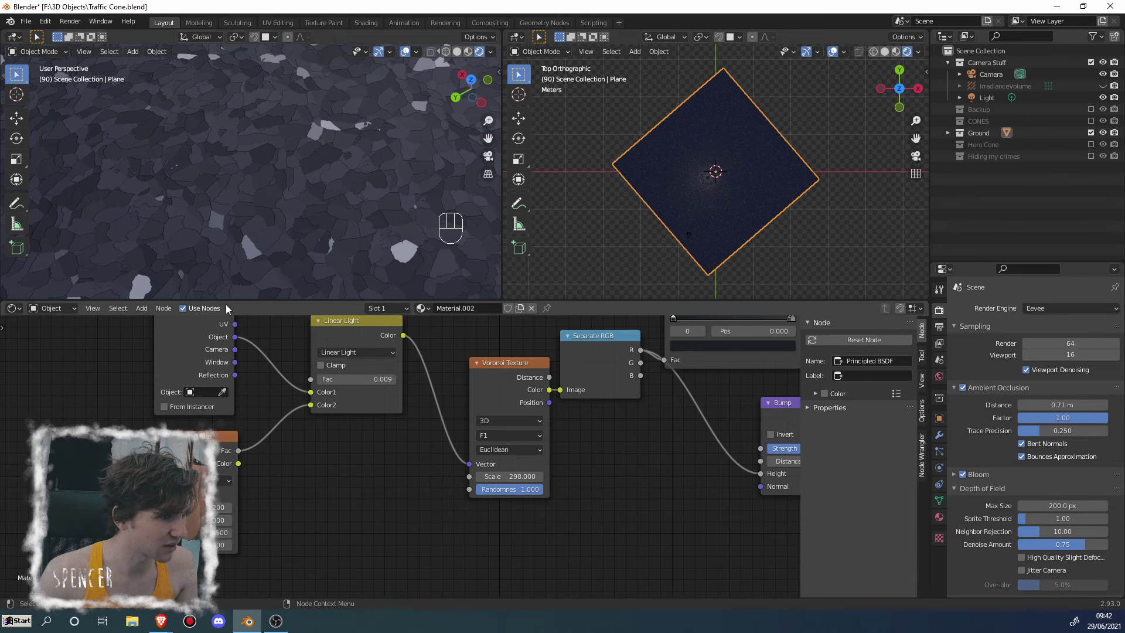
{"action": "scroll", "coordinate": [240, 229], "scroll_direction": "up", "scroll_amount": 5}
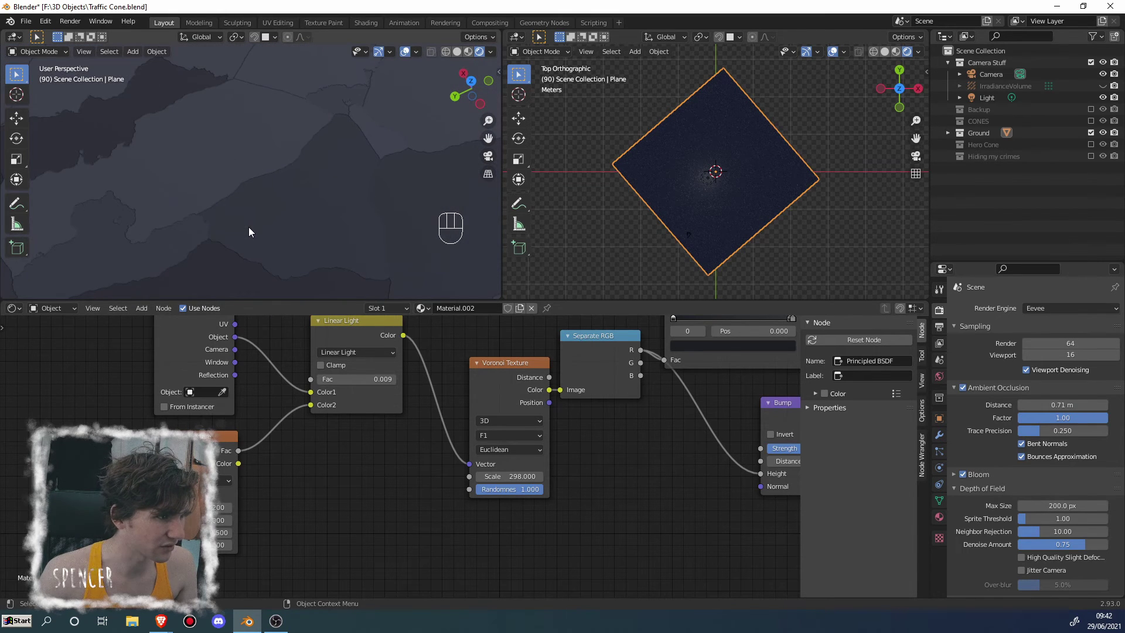
{"action": "scroll", "coordinate": [248, 226], "scroll_direction": "down", "scroll_amount": 5}
{"action": "left_click_drag", "start_coordinate": [362, 381], "coordinate": [372, 381], "text": "shift"}
{"action": "middle_click_drag", "start_coordinate": [270, 189], "coordinate": [210, 234]}
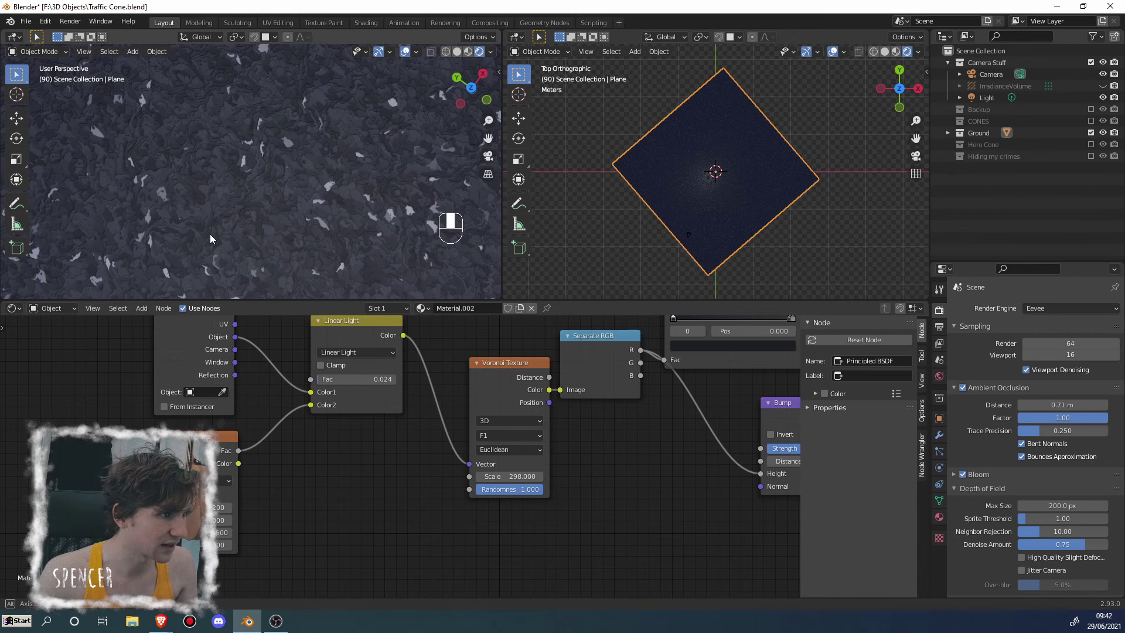
Set the Bump node's Strength to 0.342 and check the ground up close and through the camera
{"action": "middle_click_drag", "start_coordinate": [616, 491], "coordinate": [413, 473]}
{"action": "mouse_move", "coordinate": [582, 431]}
{"action": "left_mouse_down"}
{"action": "mouse_move", "coordinate": [554, 430]}
{"action": "mouse_move", "coordinate": [570, 430]}
{"action": "left_mouse_up"}
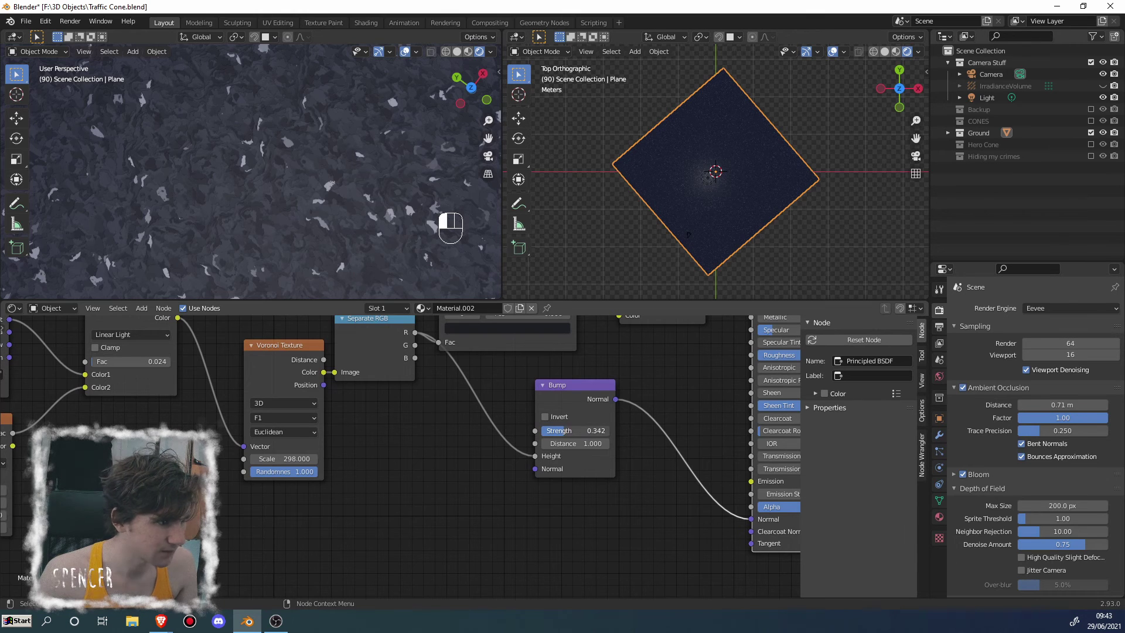
{"action": "scroll", "coordinate": [172, 193], "scroll_direction": "up", "scroll_amount": 8}
{"action": "scroll", "coordinate": [172, 195], "scroll_direction": "down", "scroll_amount": 3}
{"action": "middle_click_drag", "start_coordinate": [172, 195], "coordinate": [175, 188]}
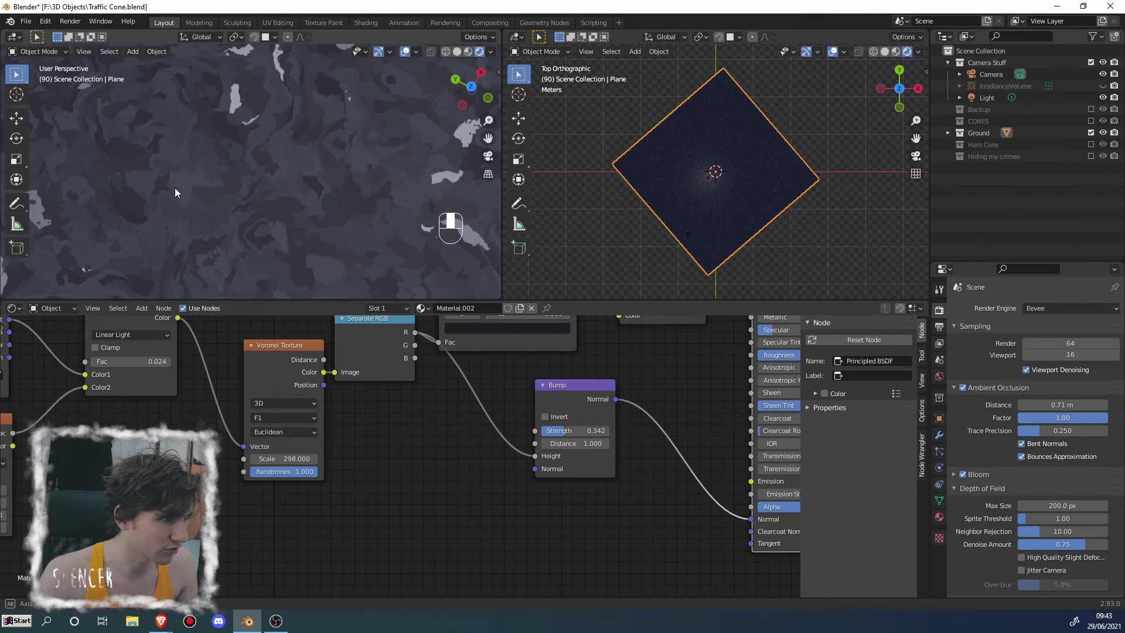
{"action": "scroll", "coordinate": [175, 188], "scroll_direction": "down", "scroll_amount": 5}
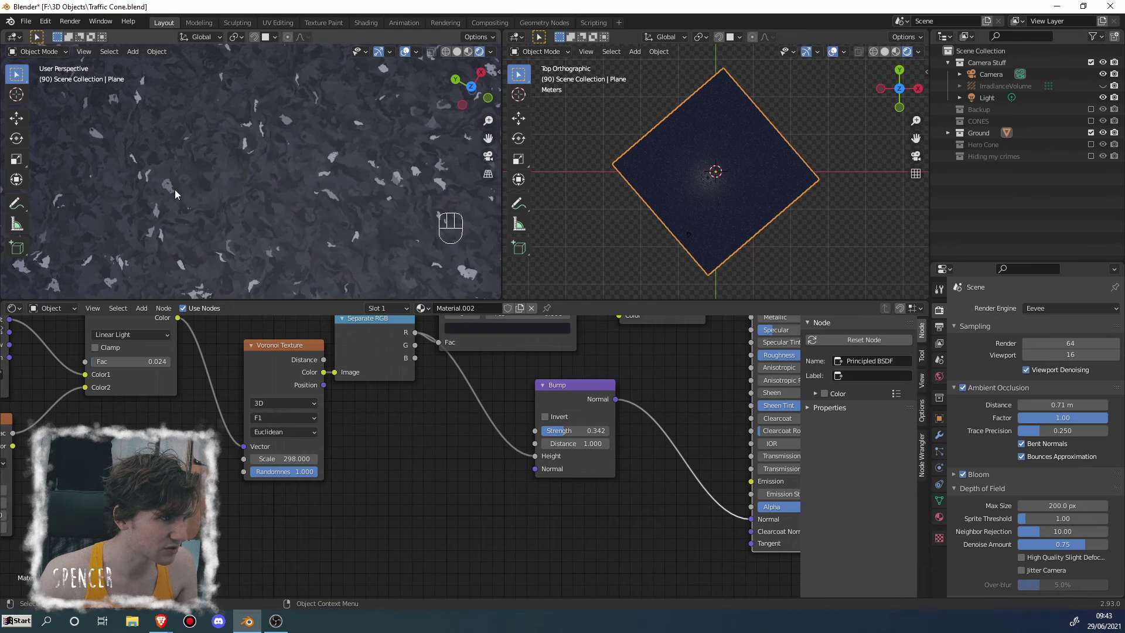
{"action": "key", "text": "KP_0"}
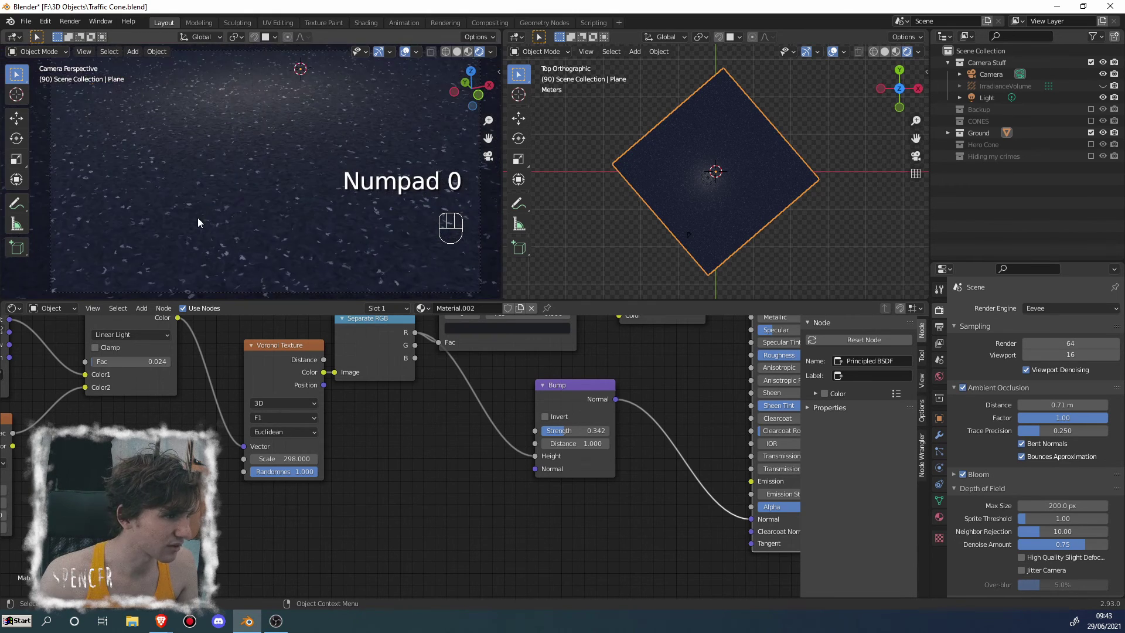
Raise the Noise Texture's Roughness to 1, inspect the speckles, and reduce it to 0.833
{"action": "middle_click_drag", "start_coordinate": [337, 456], "coordinate": [670, 474]}
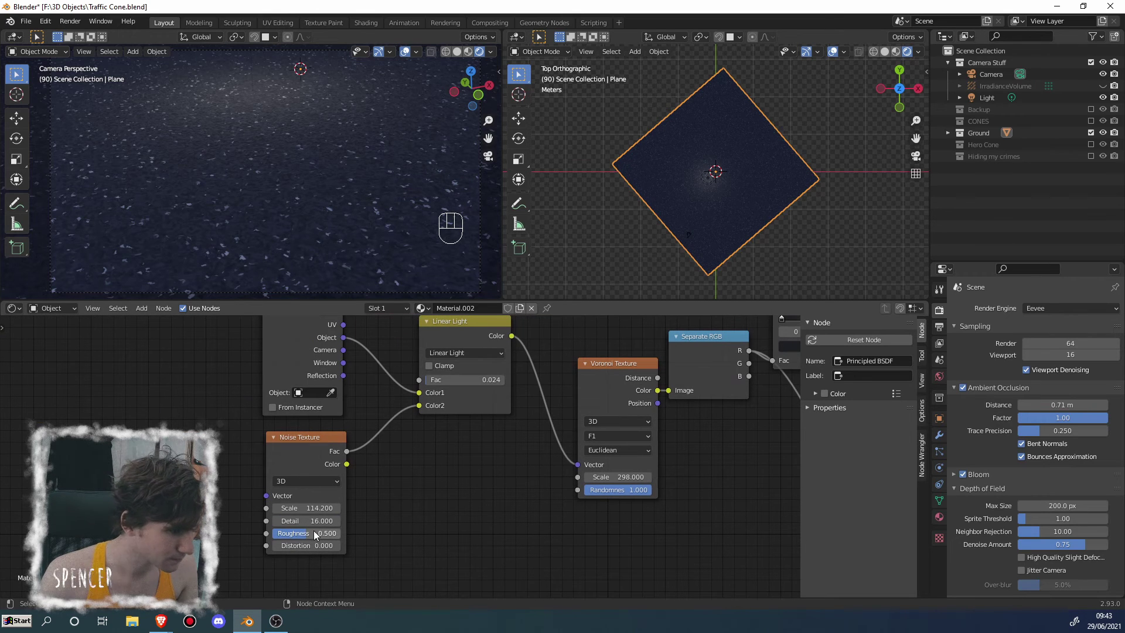
{"action": "left_click_drag", "start_coordinate": [305, 533], "coordinate": [340, 533]}
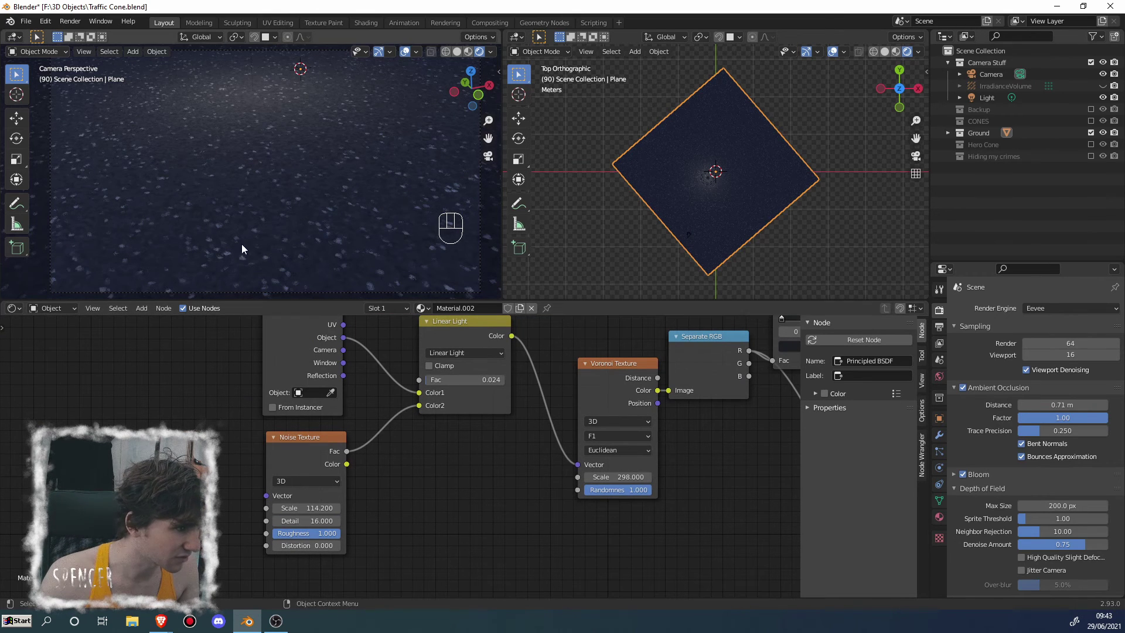
{"action": "mouse_move", "coordinate": [241, 244]}
{"action": "middle_mouse_down"}
{"action": "mouse_move", "coordinate": [255, 260]}
{"action": "mouse_move", "coordinate": [255, 248]}
{"action": "mouse_move", "coordinate": [264, 286]}
{"action": "mouse_move", "coordinate": [244, 242]}
{"action": "middle_mouse_up"}
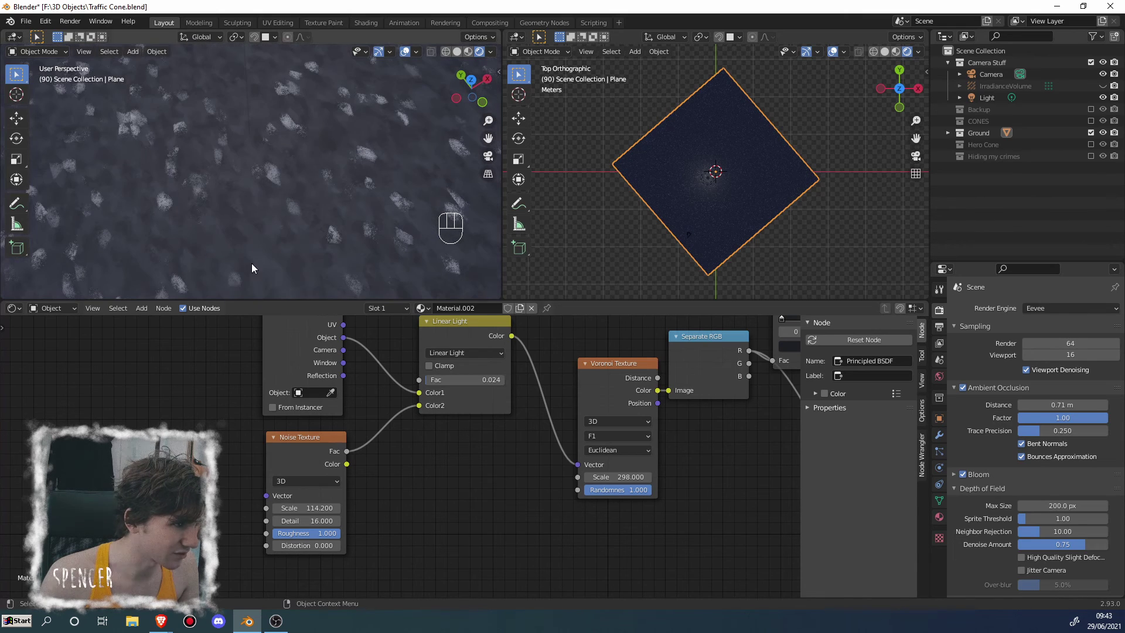
{"action": "left_click_drag", "start_coordinate": [308, 532], "coordinate": [297, 532]}
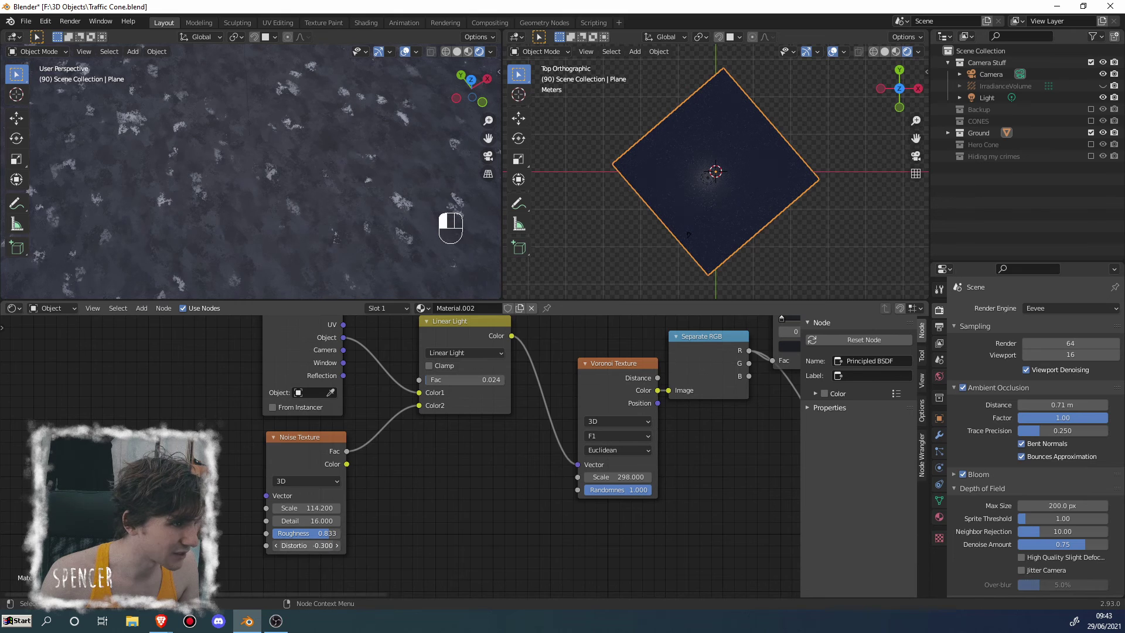
Set the Voronoi Texture's Scale to 797.2 and check the finer grain through the camera
{"action": "middle_click_drag", "start_coordinate": [355, 543], "coordinate": [175, 555]}
{"action": "left_click_drag", "start_coordinate": [437, 489], "coordinate": [550, 488]}
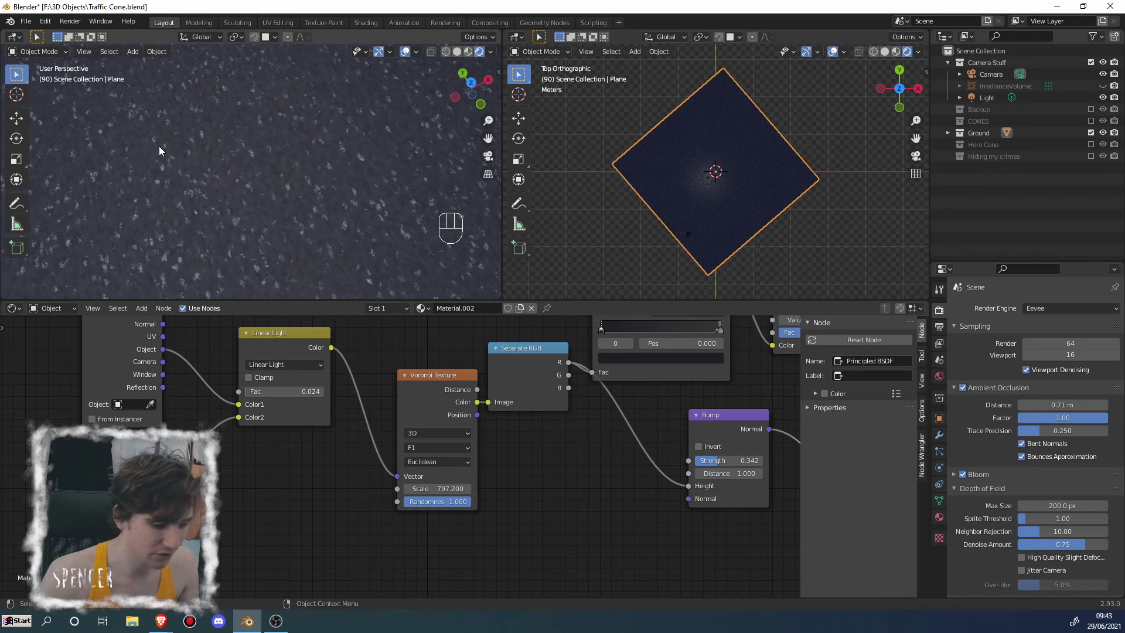
{"action": "key", "text": "KP_0"}
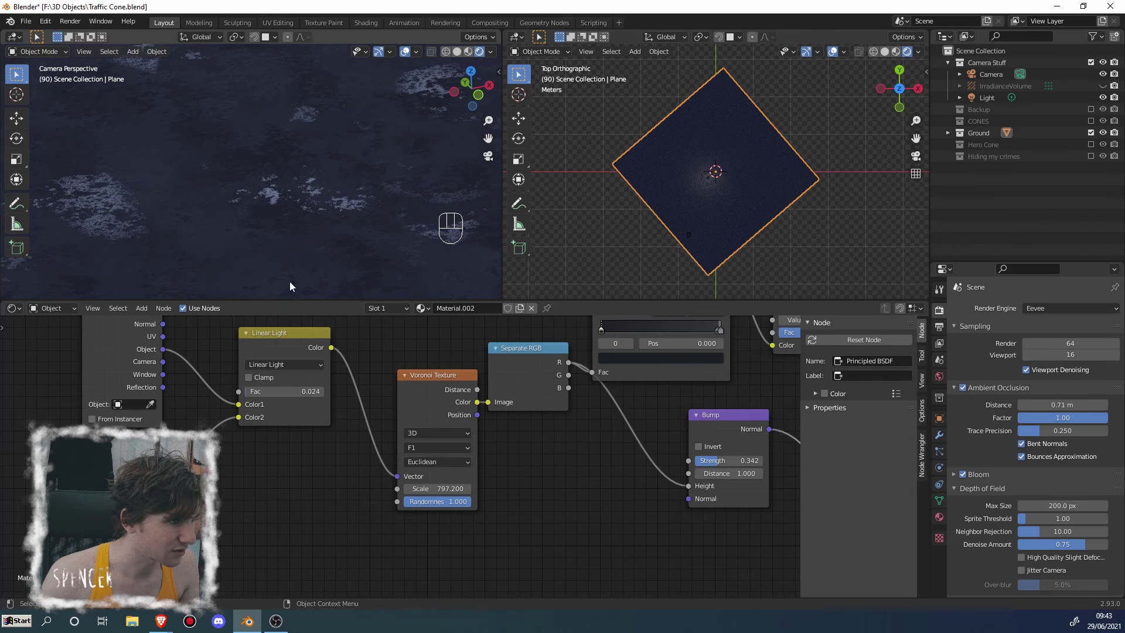
{"action": "scroll", "coordinate": [239, 227], "scroll_direction": "down", "scroll_amount": 3}
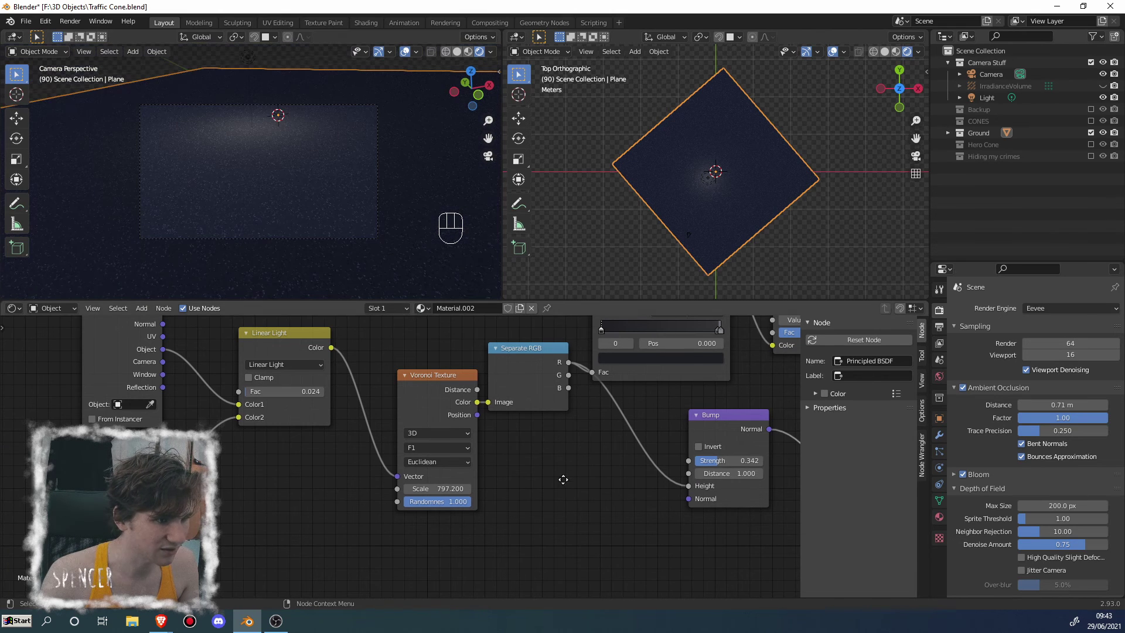
Set the Bump node's Strength to 1 and check the ground from an angle and through the camera
{"action": "middle_click_drag", "start_coordinate": [735, 465], "coordinate": [432, 458]}
{"action": "left_click_drag", "start_coordinate": [410, 453], "coordinate": [433, 452]}
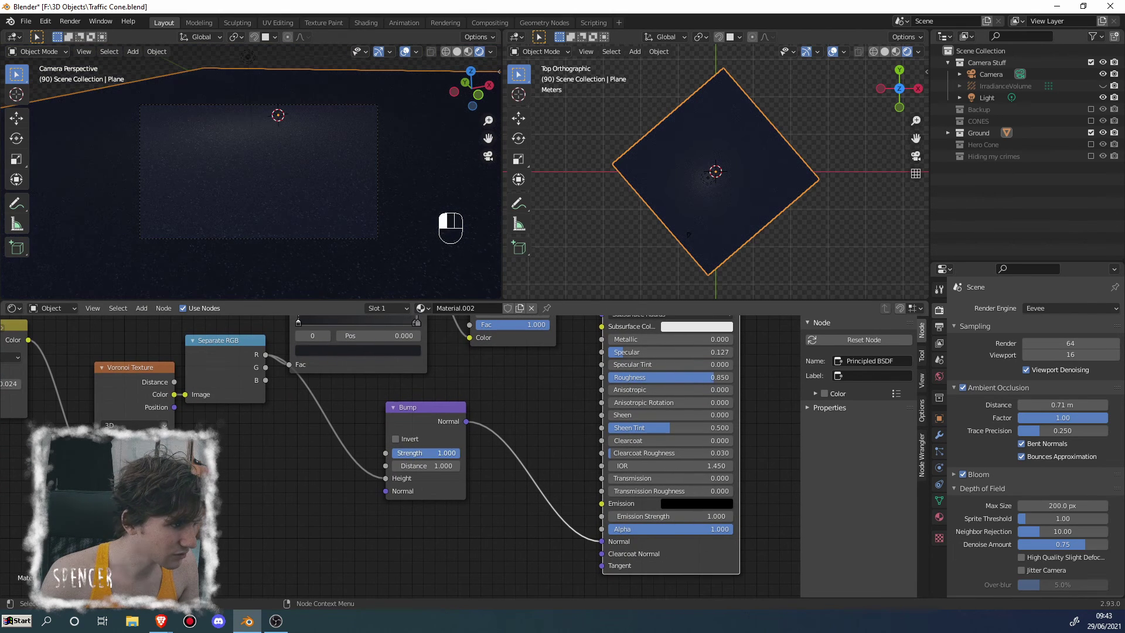
{"action": "mouse_move", "coordinate": [316, 218]}
{"action": "middle_mouse_down"}
{"action": "mouse_move", "coordinate": [328, 238]}
{"action": "mouse_move", "coordinate": [306, 230]}
{"action": "middle_mouse_up"}
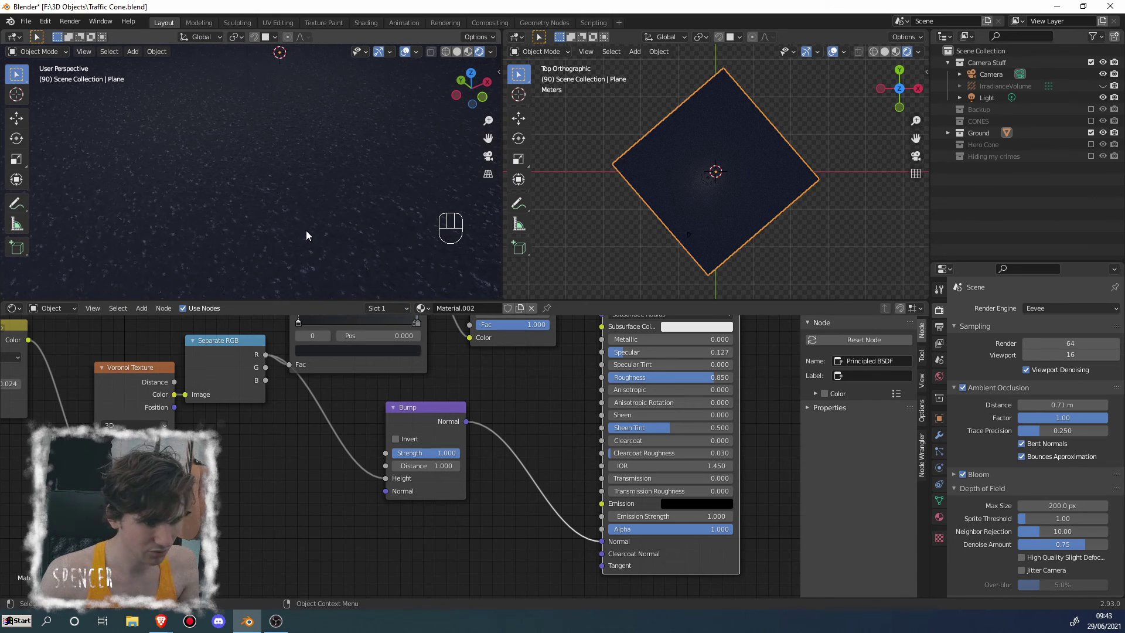
{"action": "key", "text": "KP_0"}
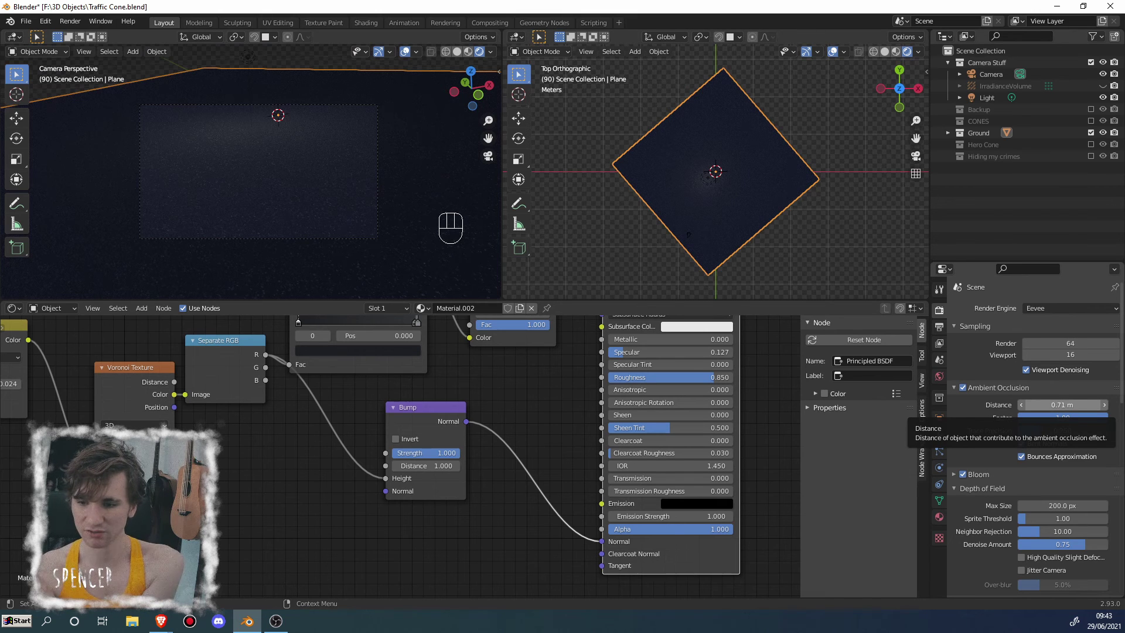
Deselect the ground plane, view its surface closely in the top-view viewport, and save the file
{"action": "scroll", "coordinate": [445, 451], "scroll_direction": "down", "scroll_amount": 4}
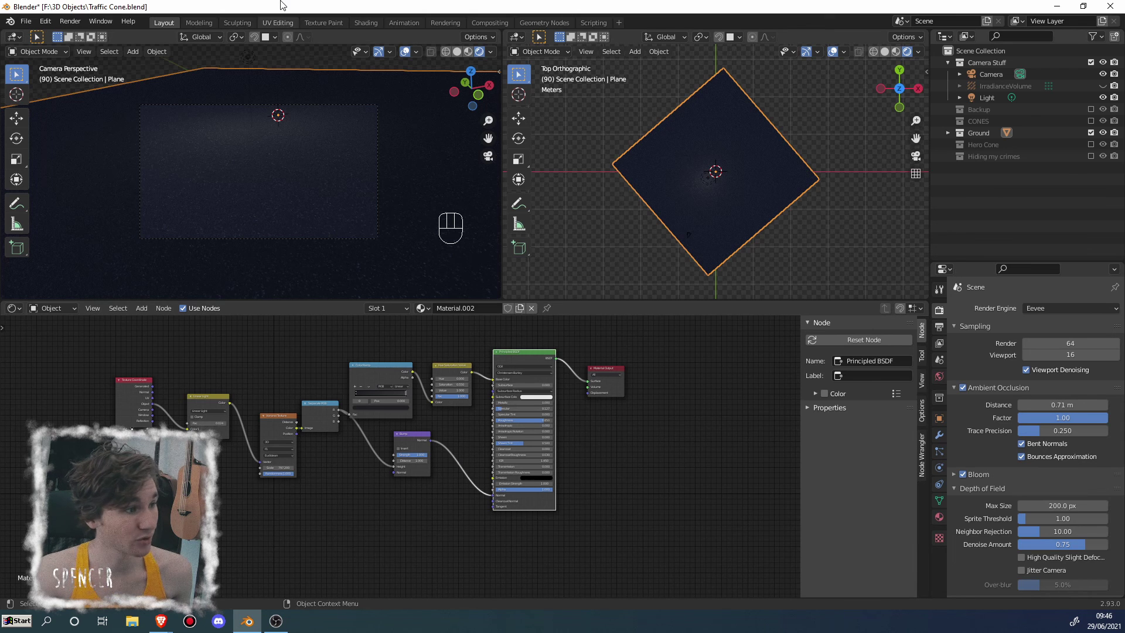
{"action": "left_click", "coordinate": [603, 127]}
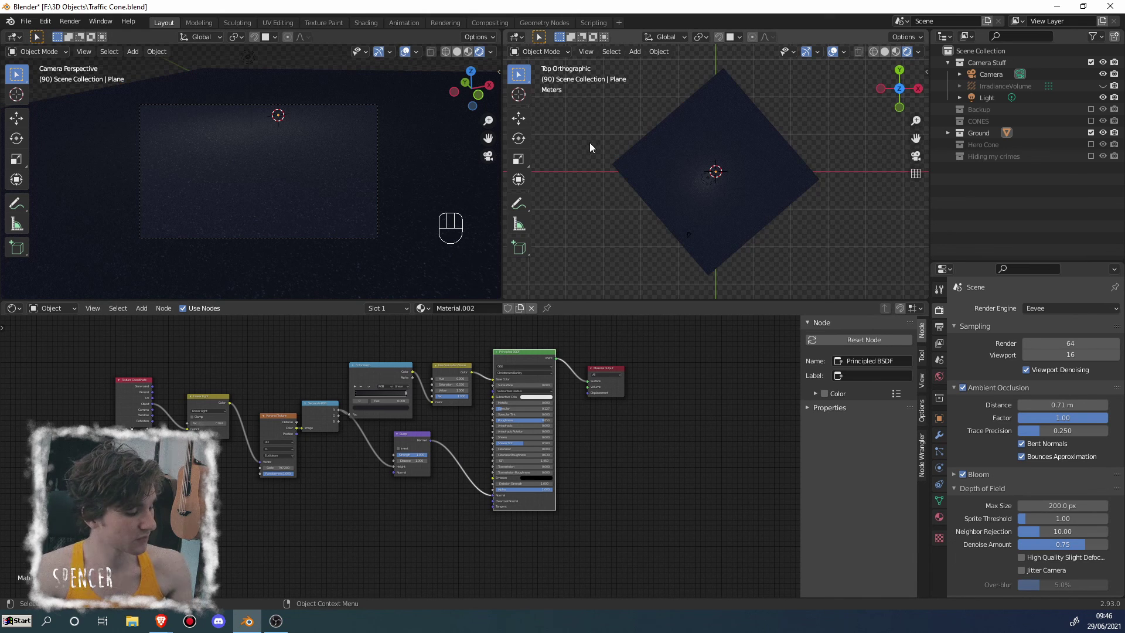
{"action": "middle_click_drag", "start_coordinate": [589, 142], "coordinate": [639, 181]}
{"action": "scroll", "coordinate": [662, 193], "scroll_direction": "up", "scroll_amount": 5}
{"action": "left_click", "coordinate": [694, 205]}
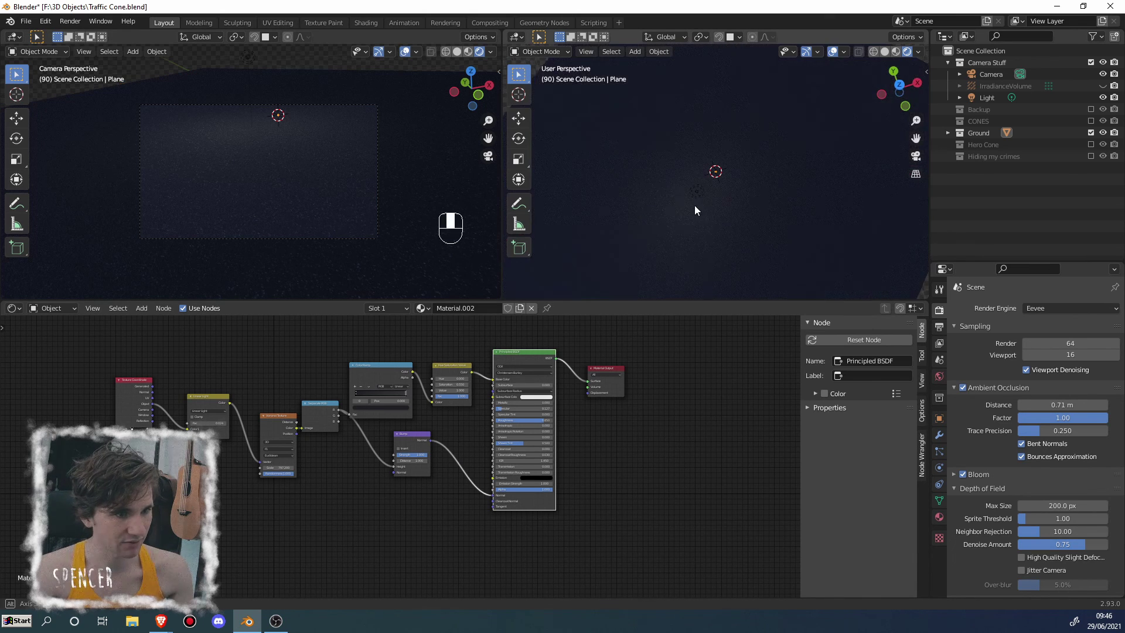
{"action": "scroll", "coordinate": [726, 143], "scroll_direction": "up", "scroll_amount": 2}
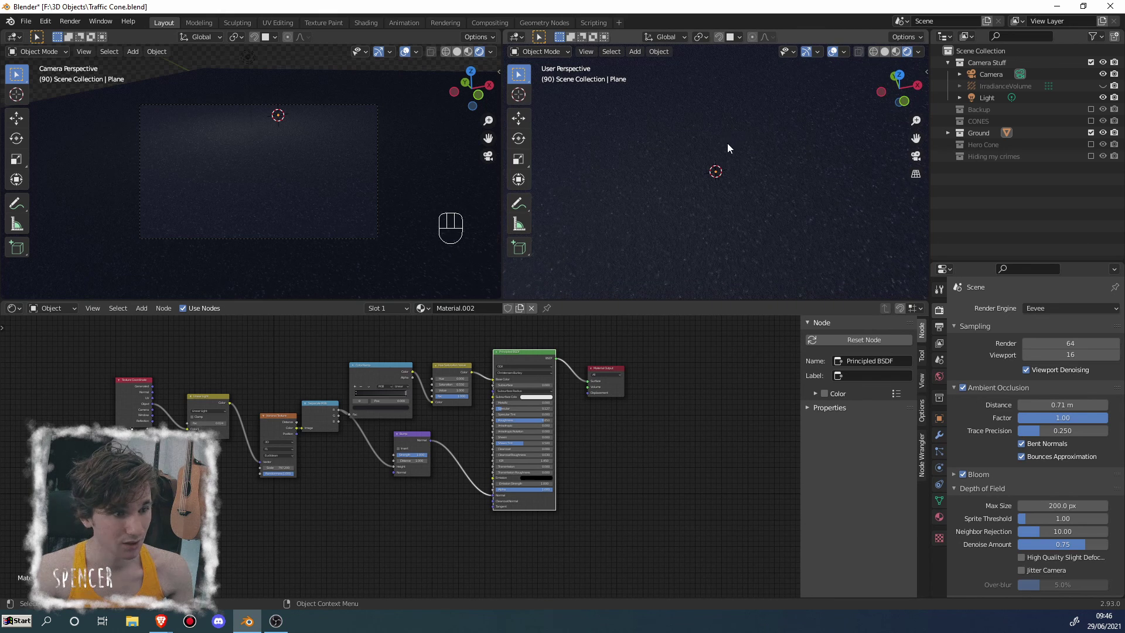
{"action": "key", "text": "ctrl+s"}
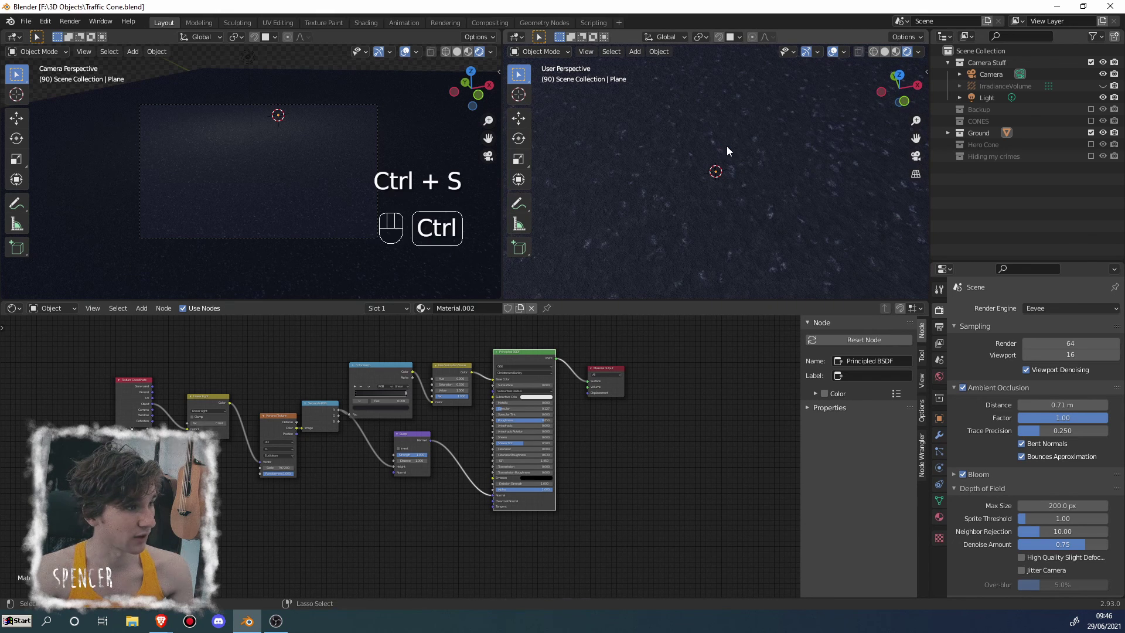